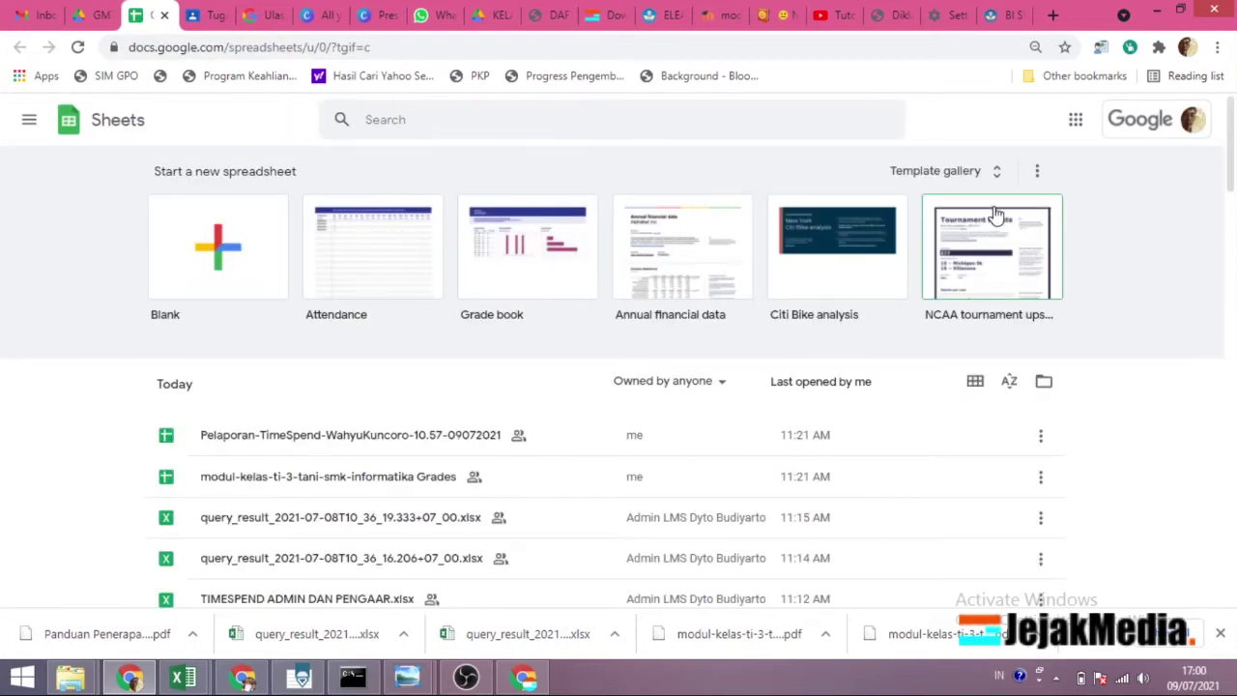
- Browse the general template gallery and create a spreadsheet from the NCAA tournament upsets template
click(987, 174)
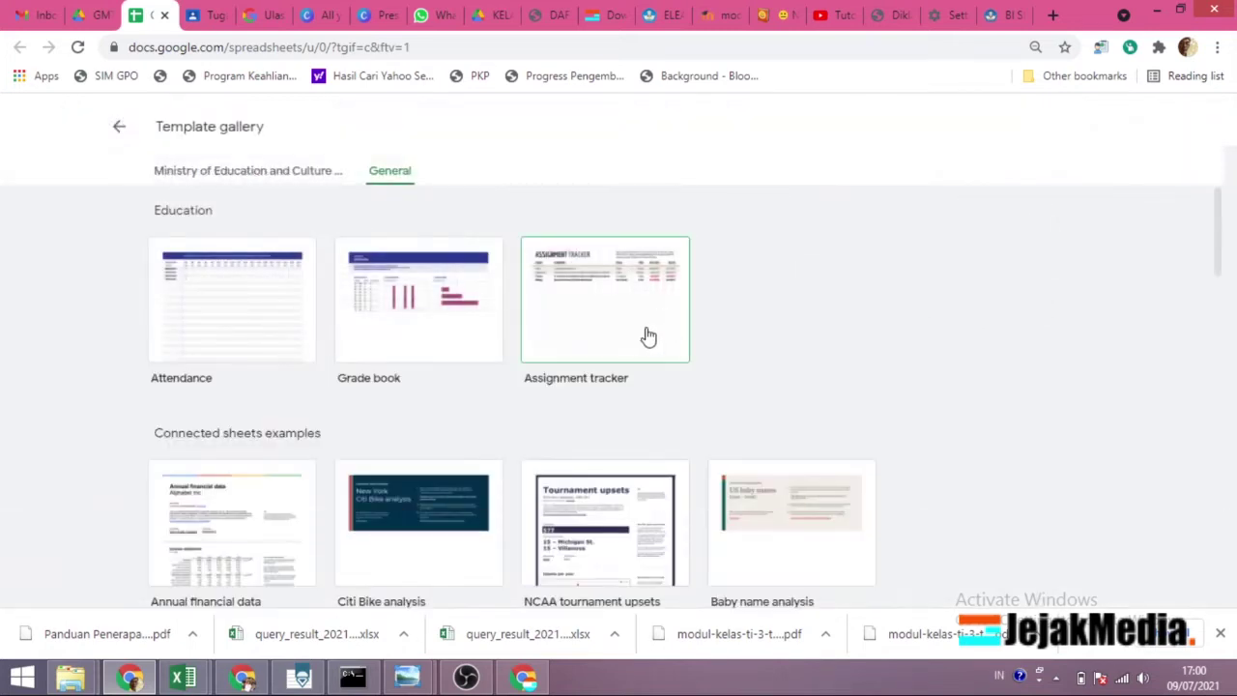
scroll(644, 338, down, 1)
scroll(458, 422, down, 4)
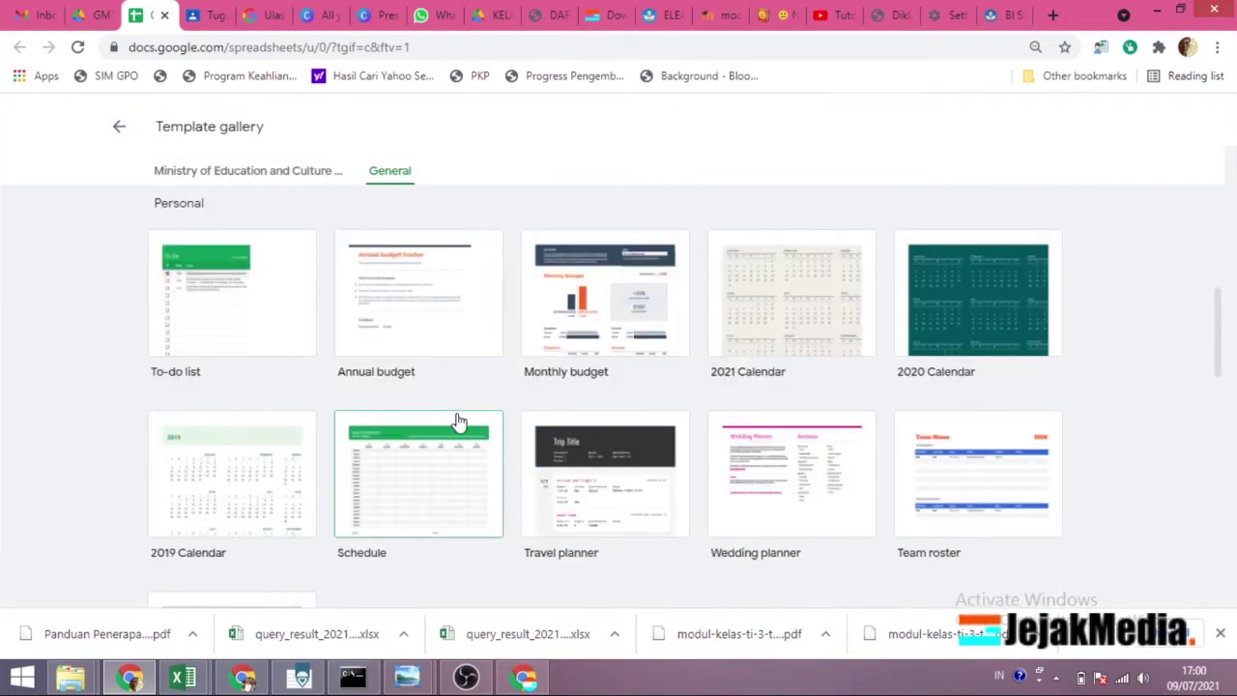
scroll(459, 422, down, 2)
scroll(458, 421, up, 7)
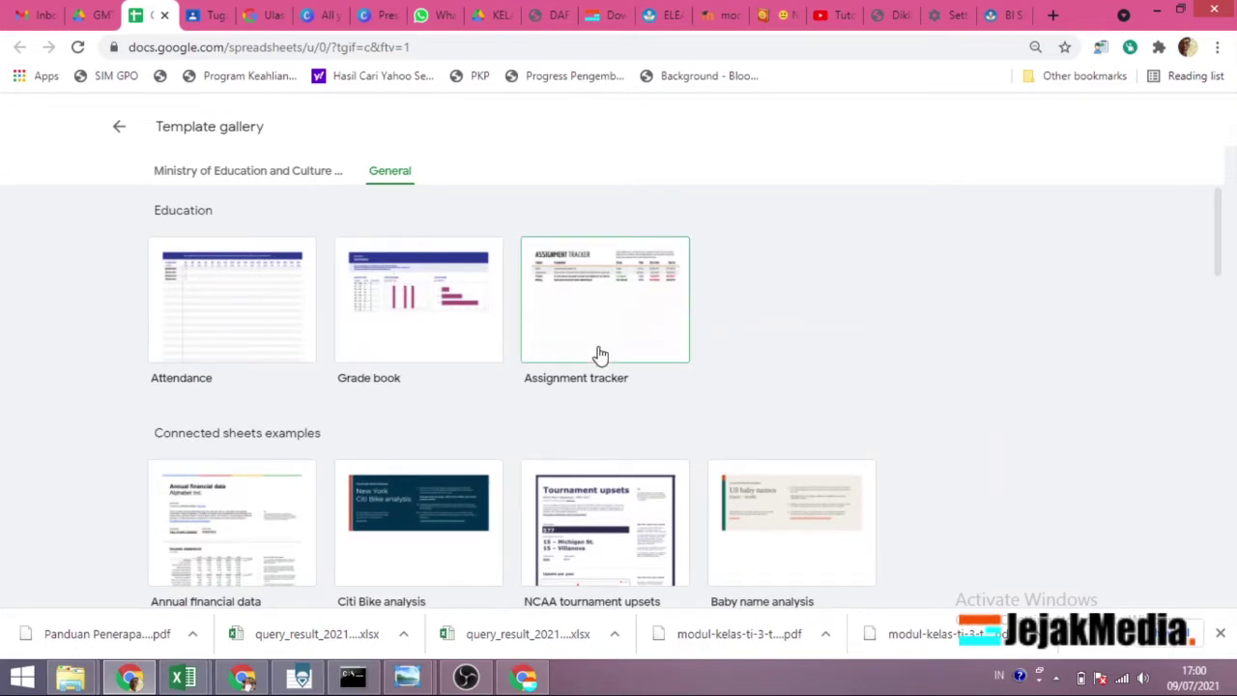
scroll(599, 356, down, 3)
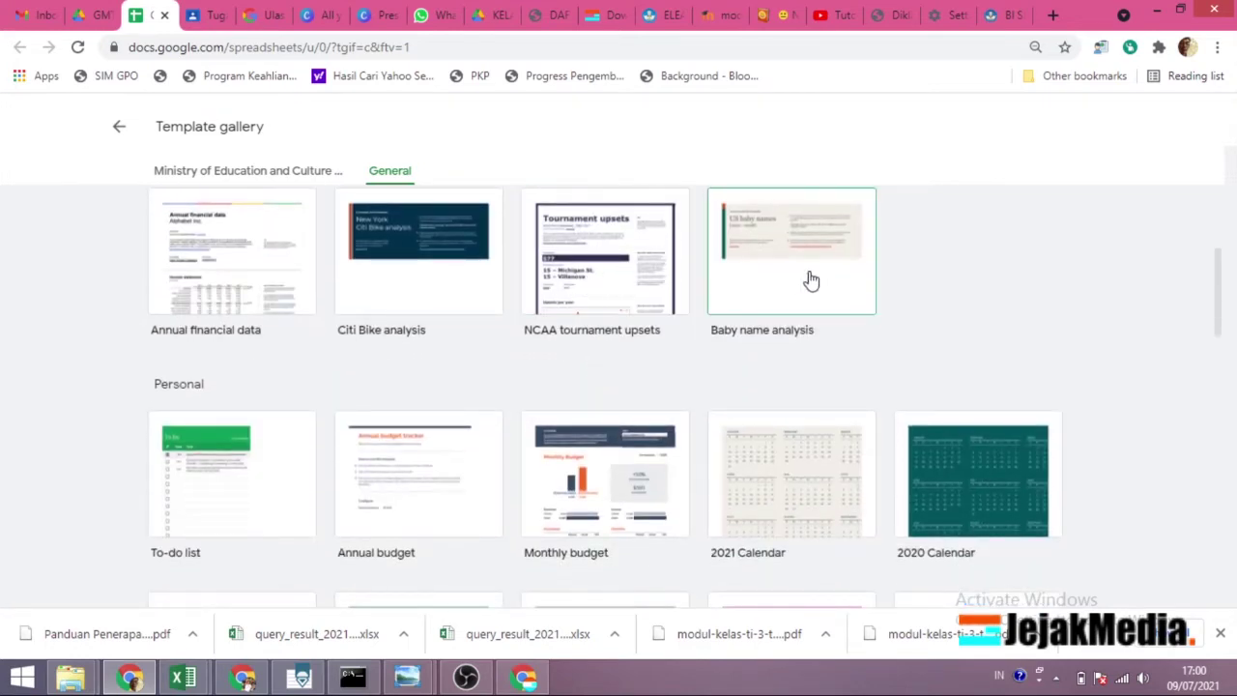
click(626, 286)
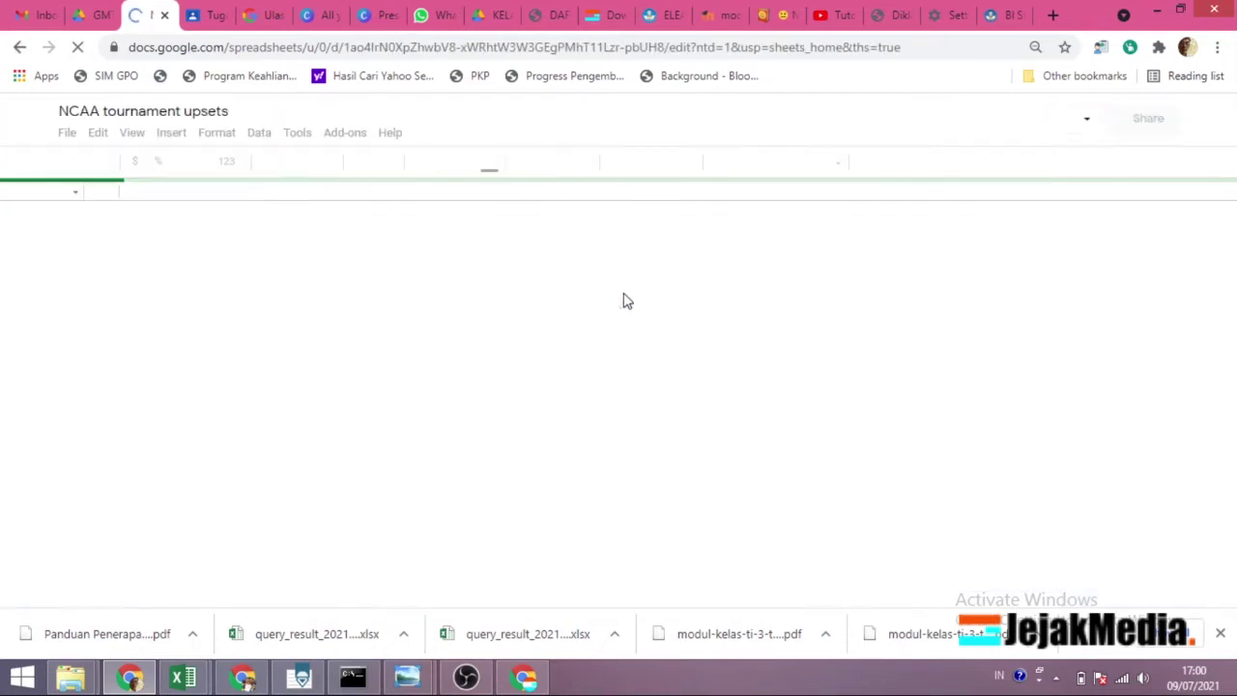
- Examine the Dashboard sheet of the NCAA template, including its title, description, summary figures and upset charts
scroll(532, 396, down, 3)
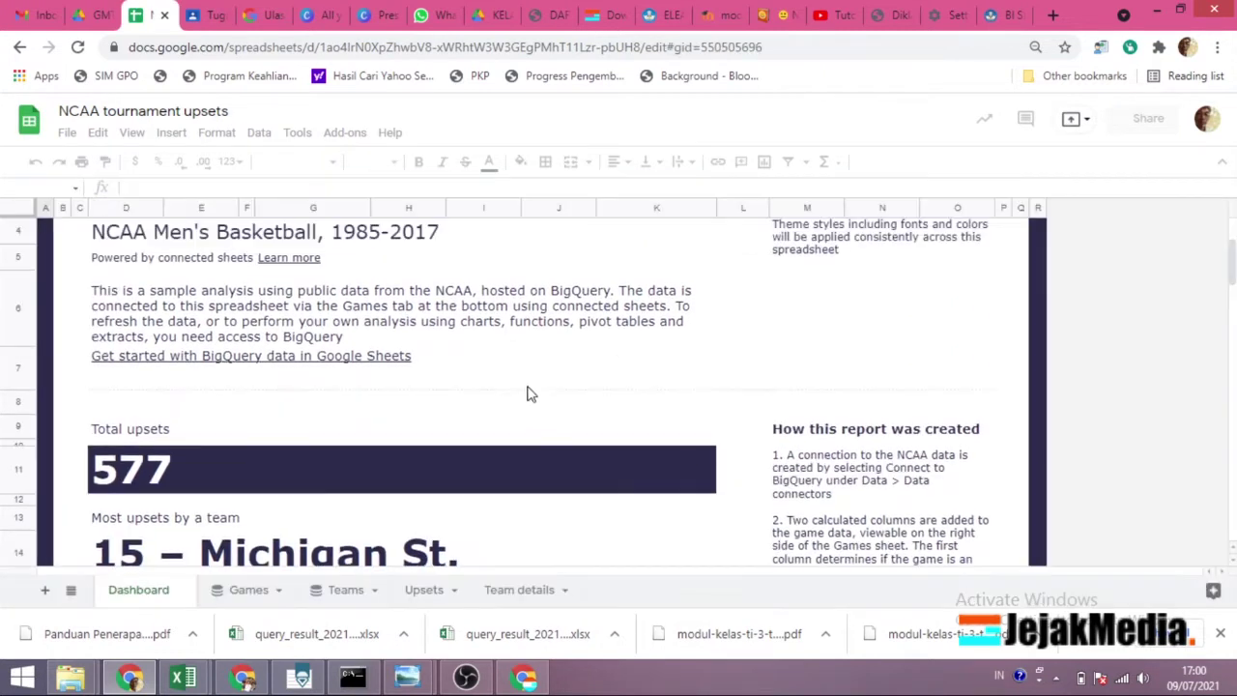
scroll(677, 406, down, 3)
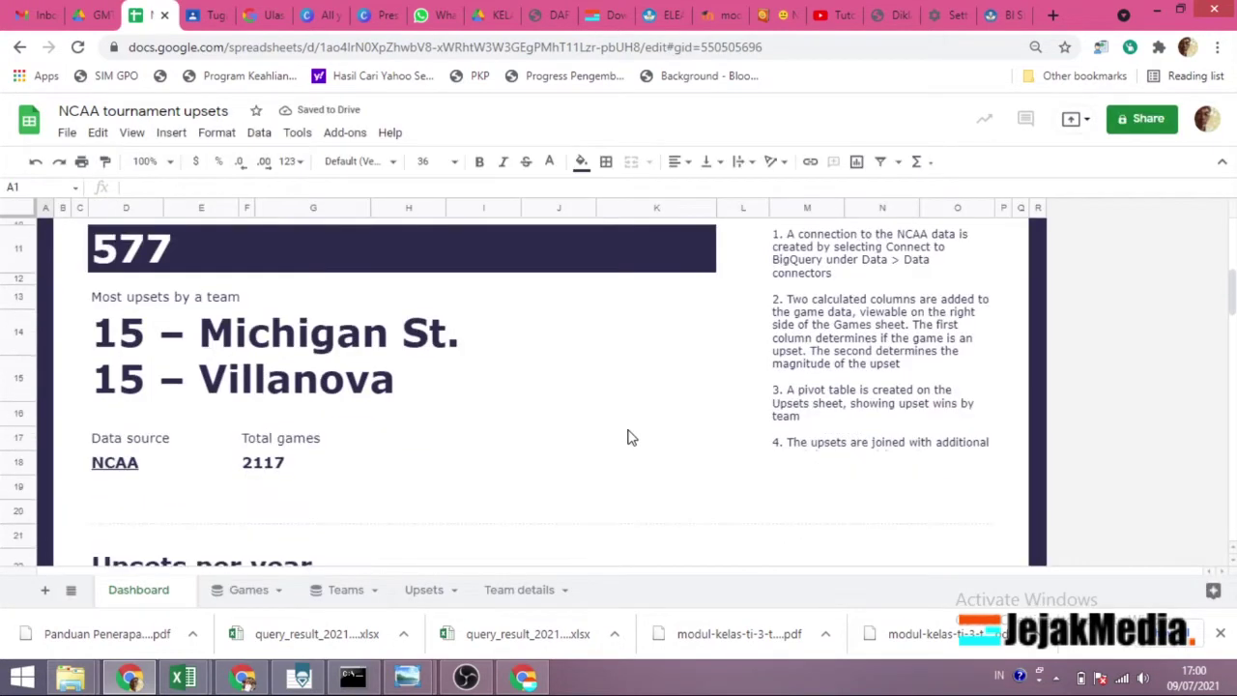
scroll(629, 434, down, 2)
scroll(580, 430, down, 3)
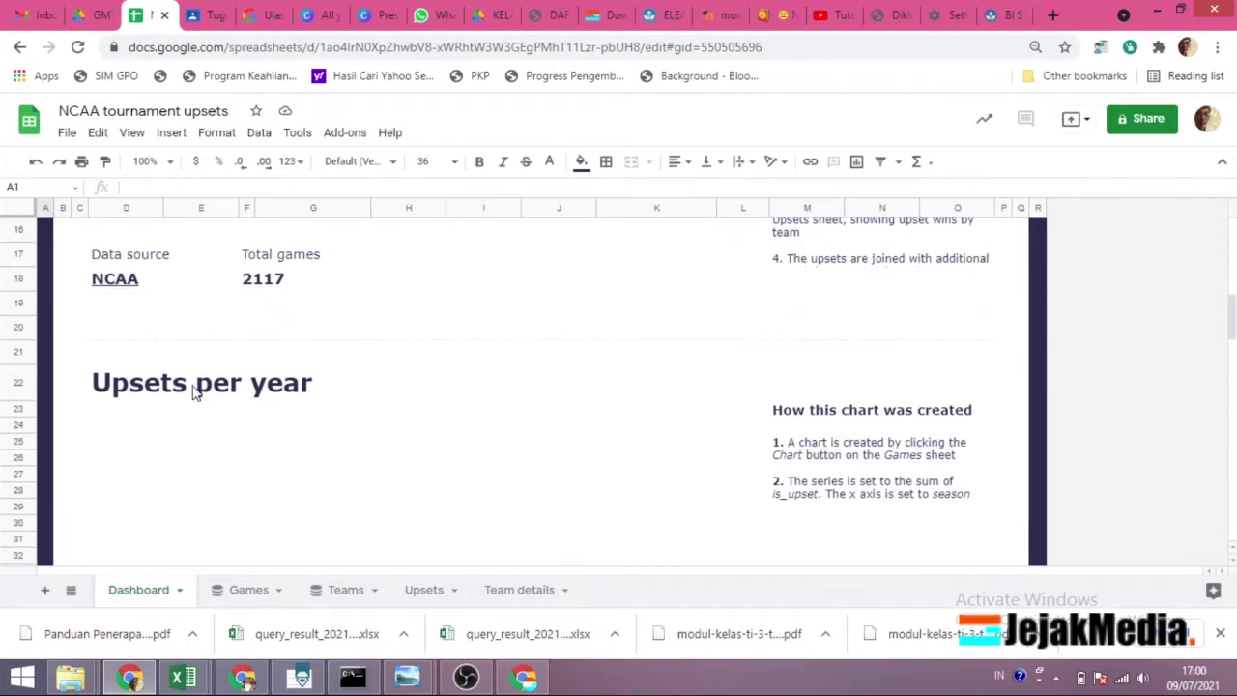
scroll(510, 376, up, 6)
scroll(511, 376, up, 3)
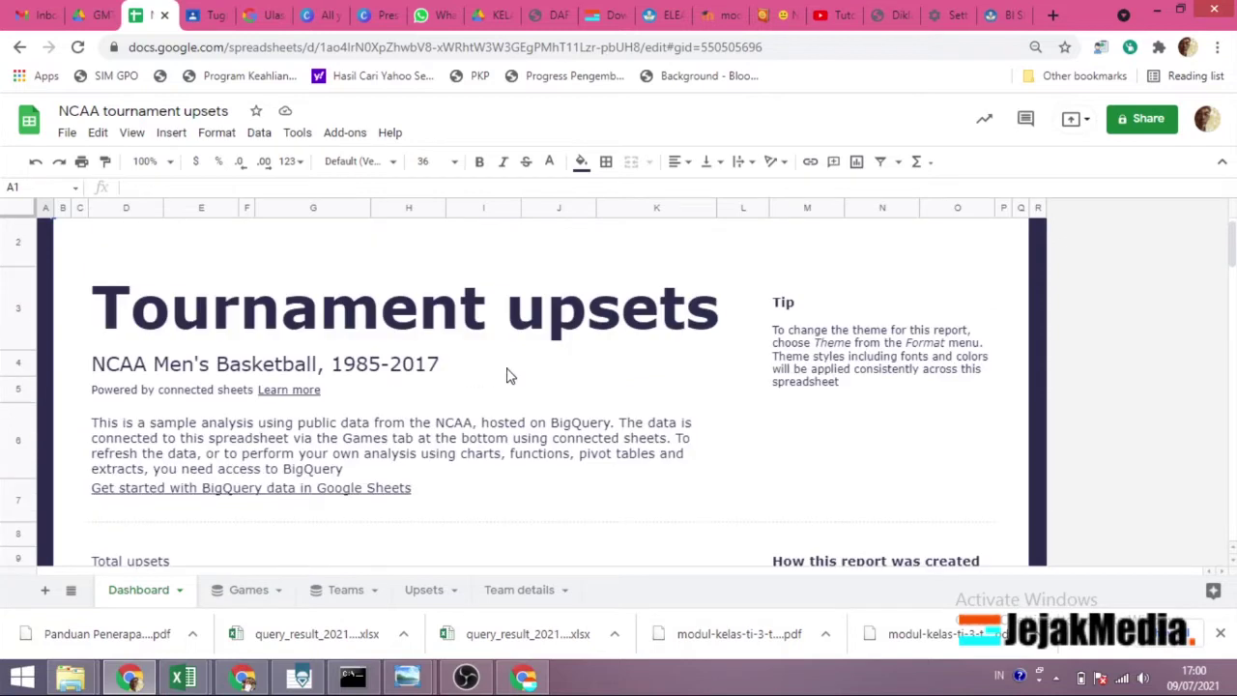
click(242, 338)
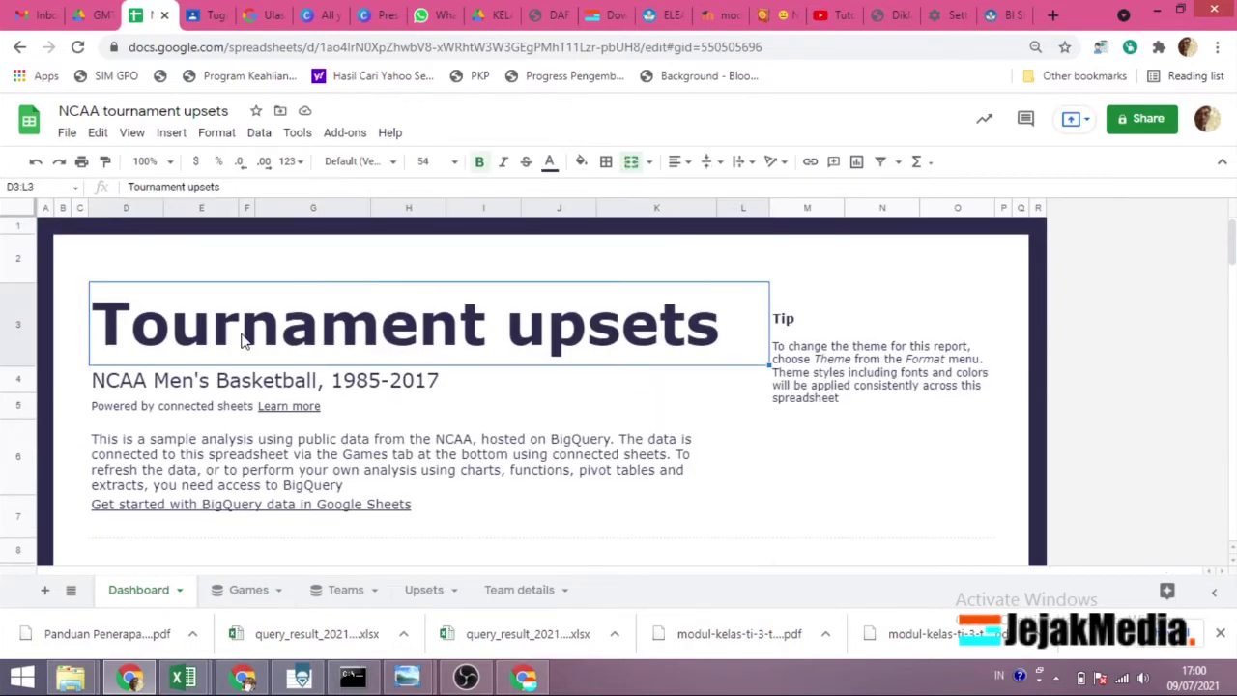
key(Down)
click(244, 449)
scroll(415, 443, down, 10)
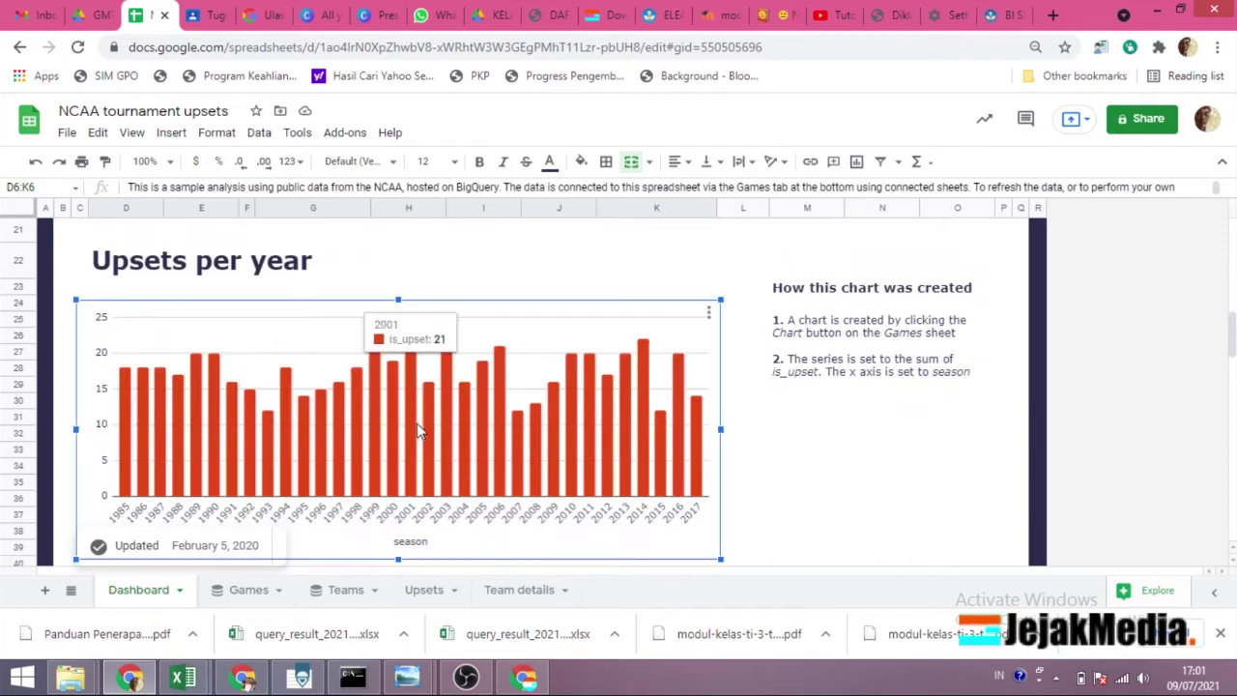
scroll(417, 426, down, 10)
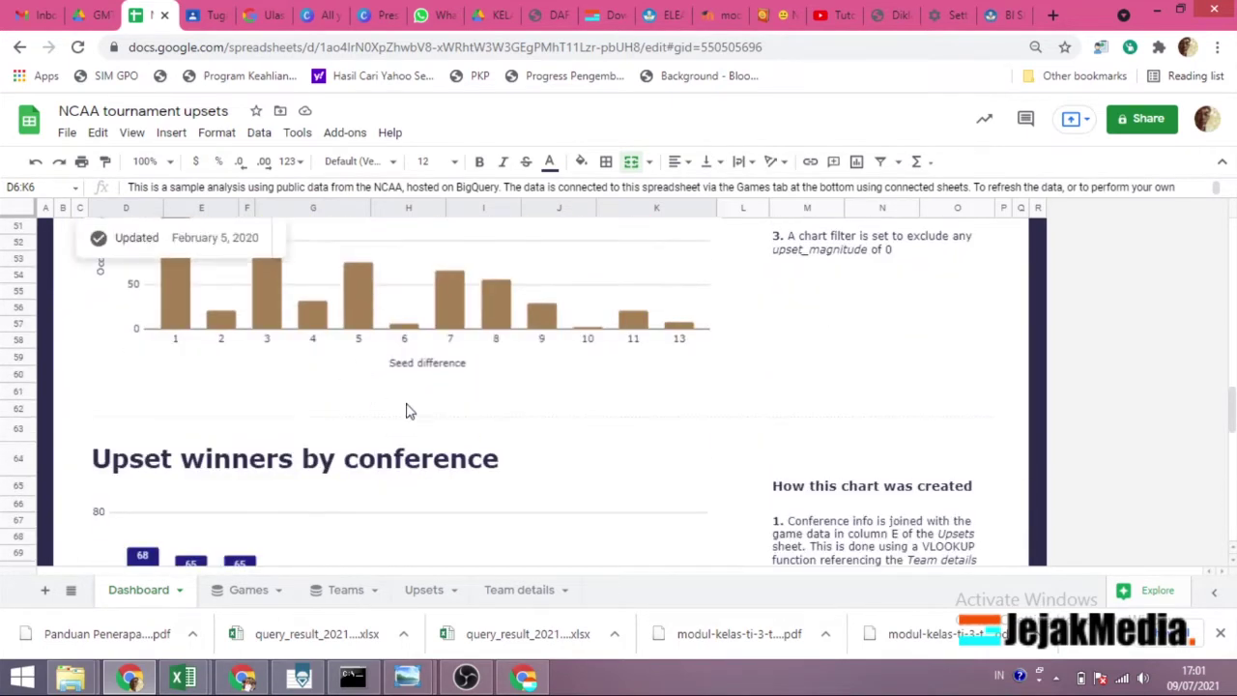
scroll(393, 510, down, 3)
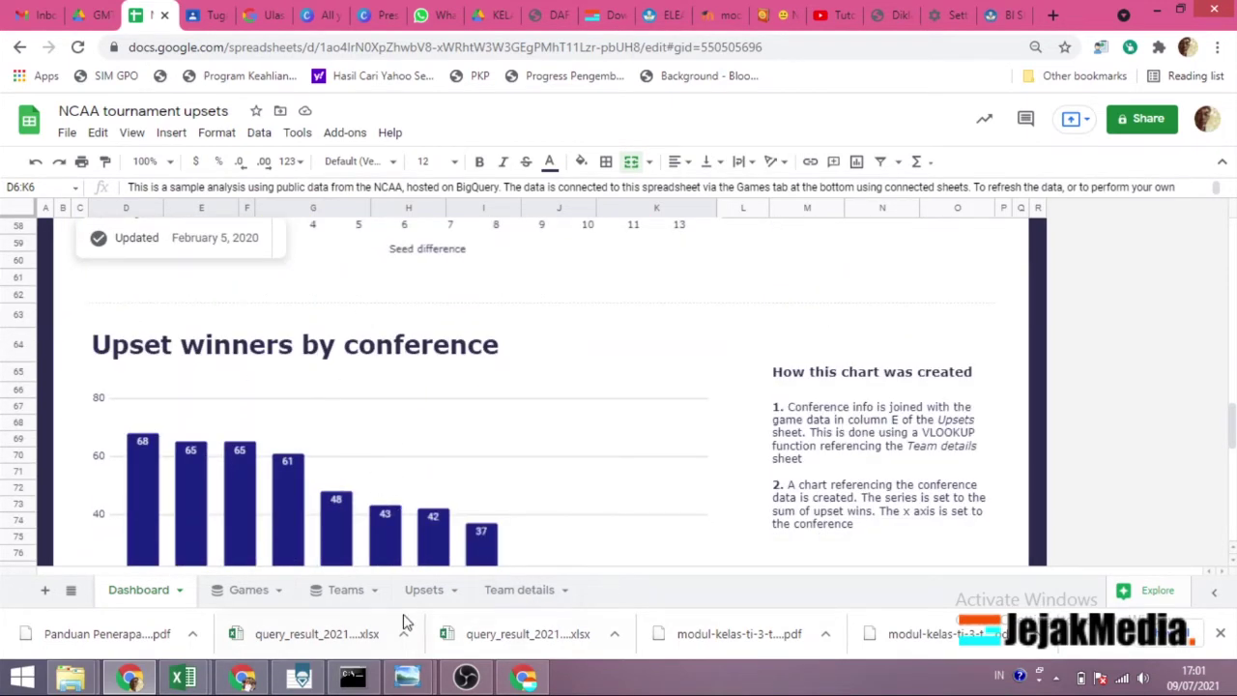
- Return to Google Drive, switch to Google Sheets from there and create a blank spreadsheet
click(100, 17)
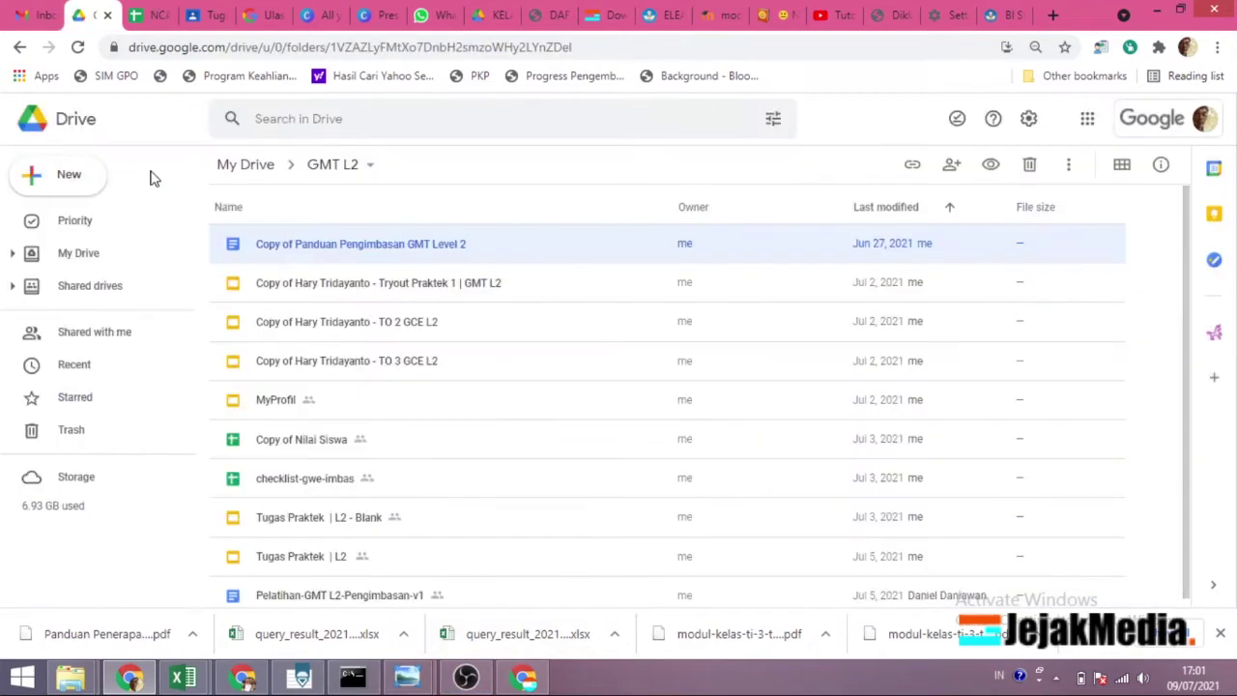
click(1087, 118)
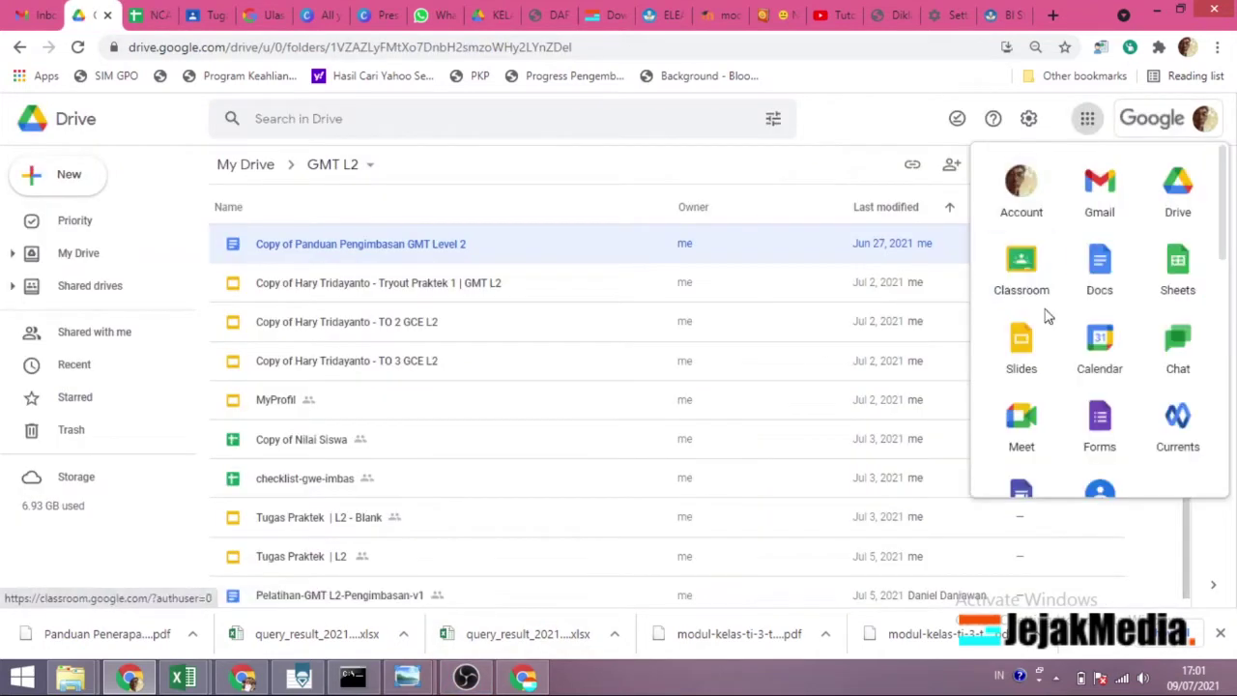
click(1160, 285)
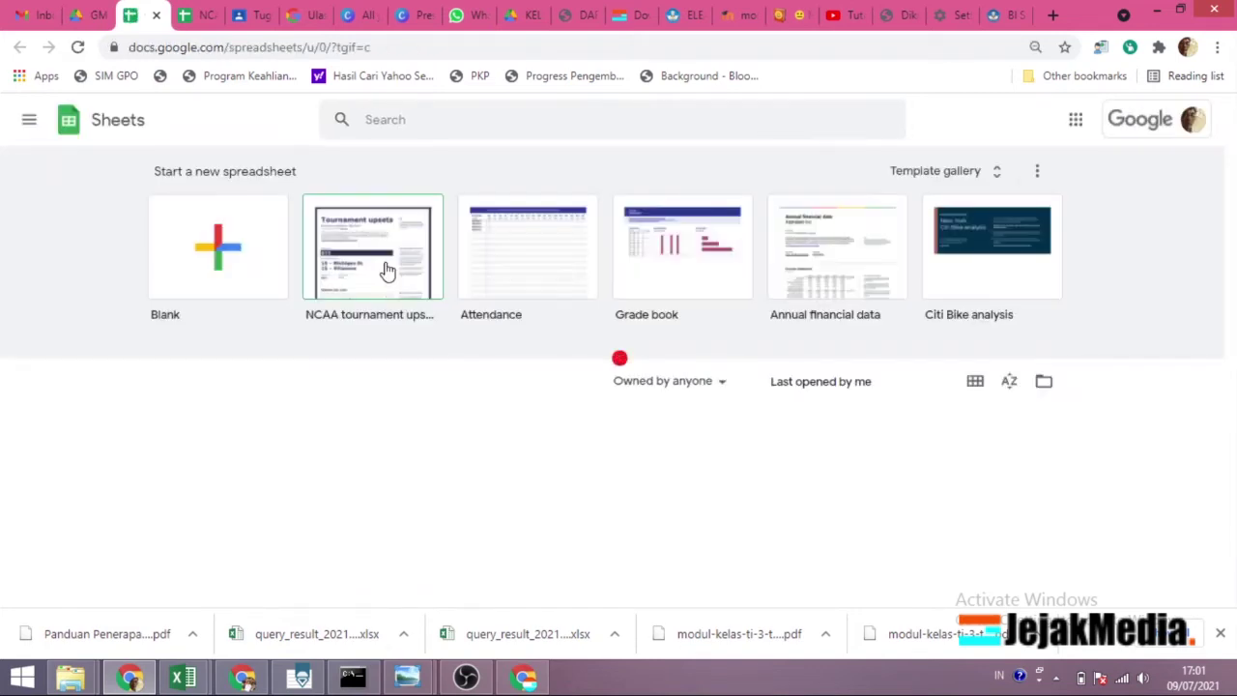
click(224, 282)
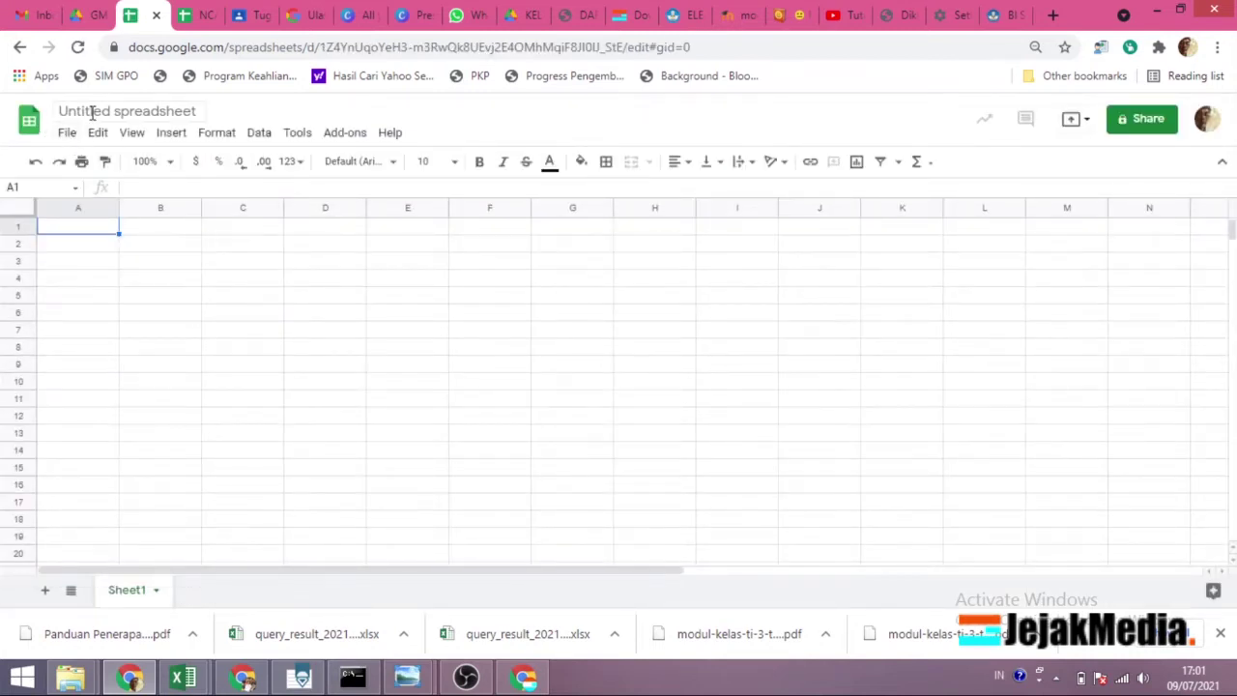
- Rename the untitled spreadsheet as latihan-youtube
click(166, 112)
click(167, 112)
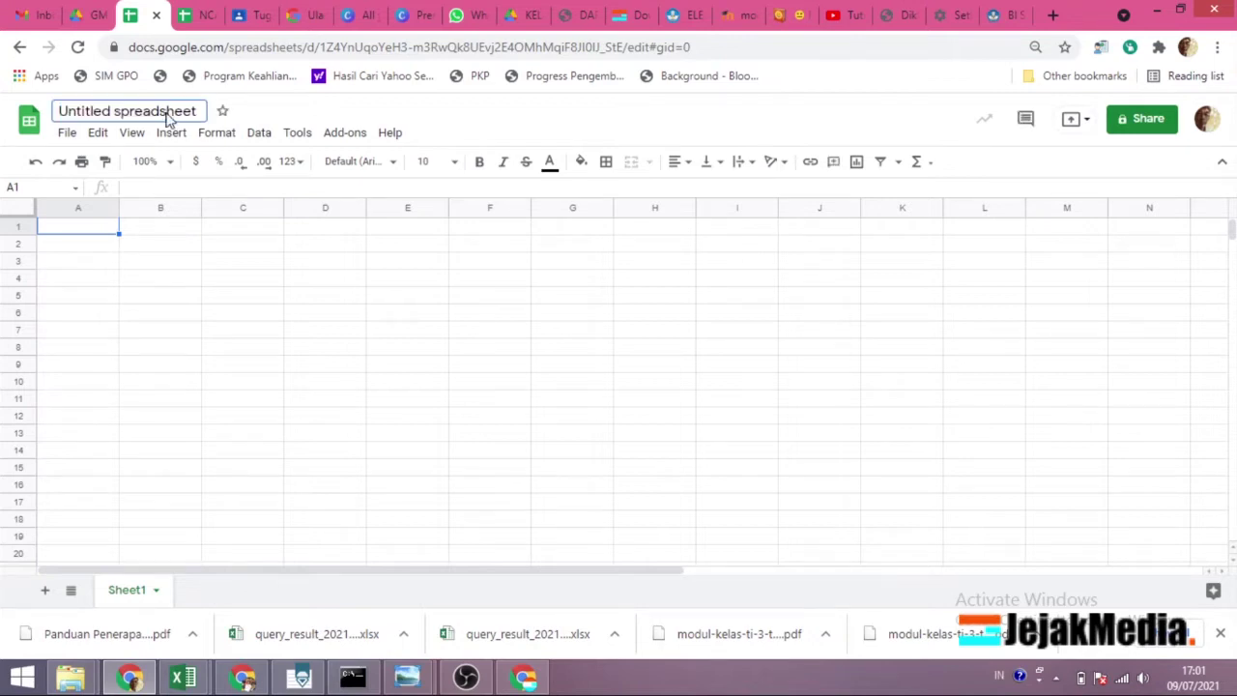
key(ctrl+a)
key(BackSpace)
text(lat)
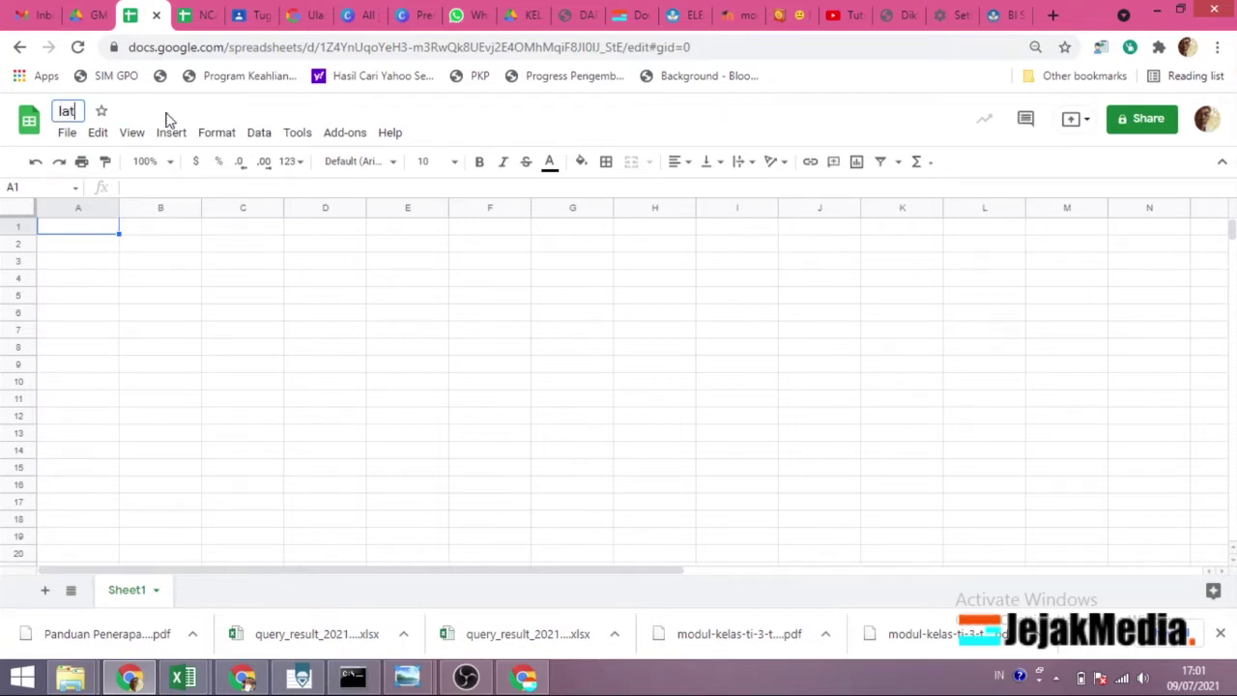
text(ihan-youtub)
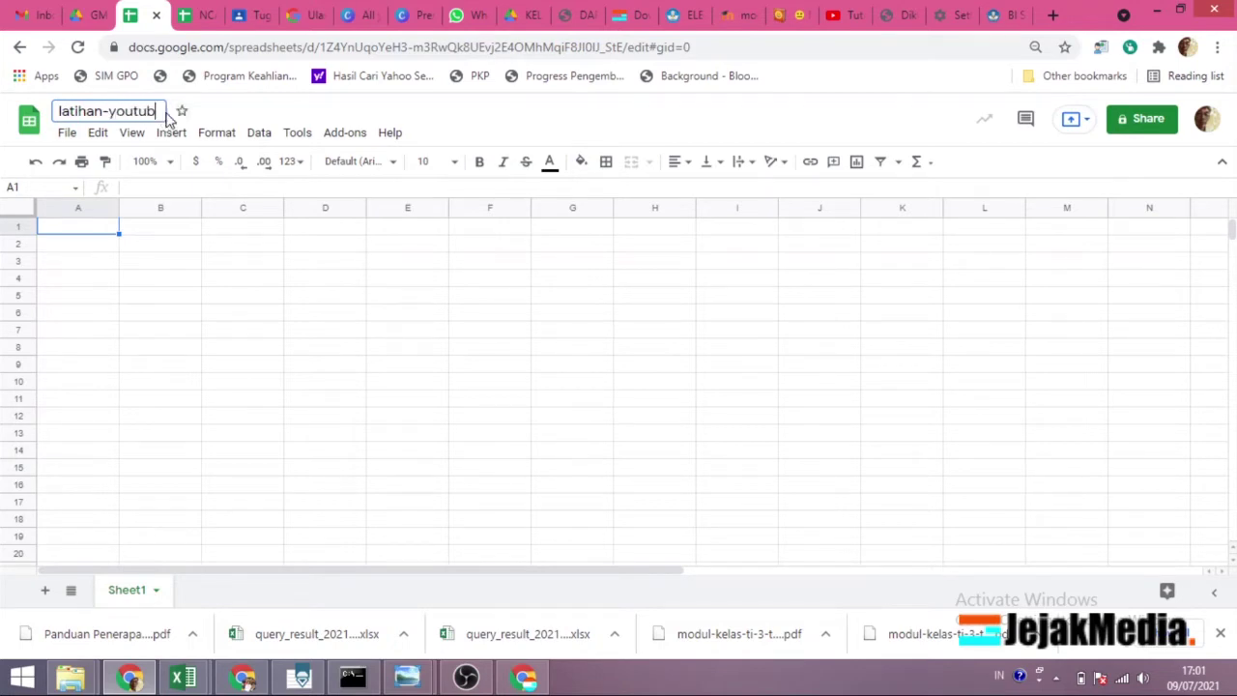
text(e)
click(116, 333)
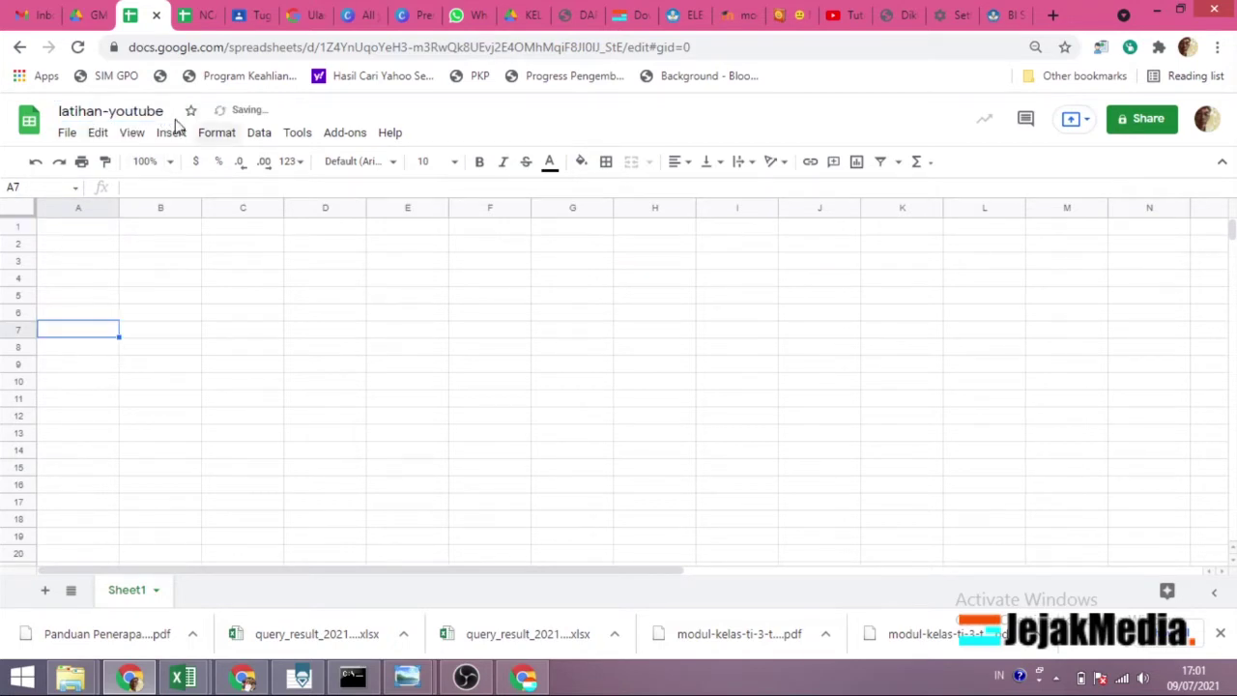
click(66, 133)
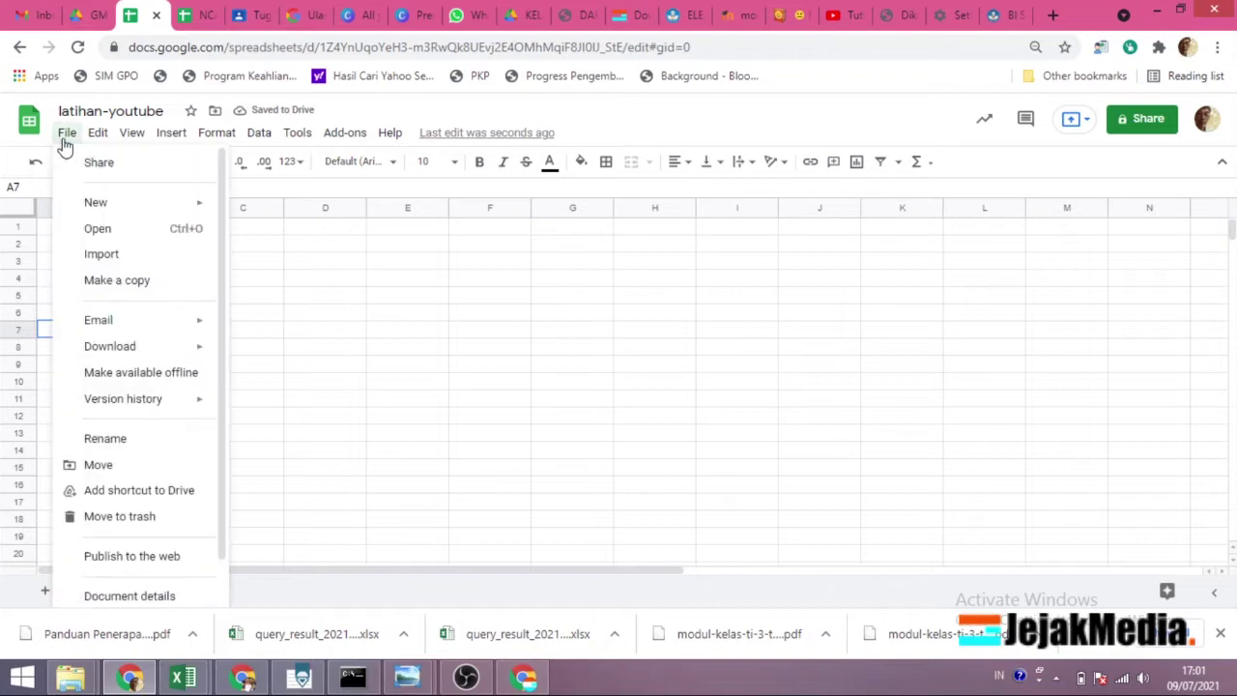
mouse_move(141, 321)
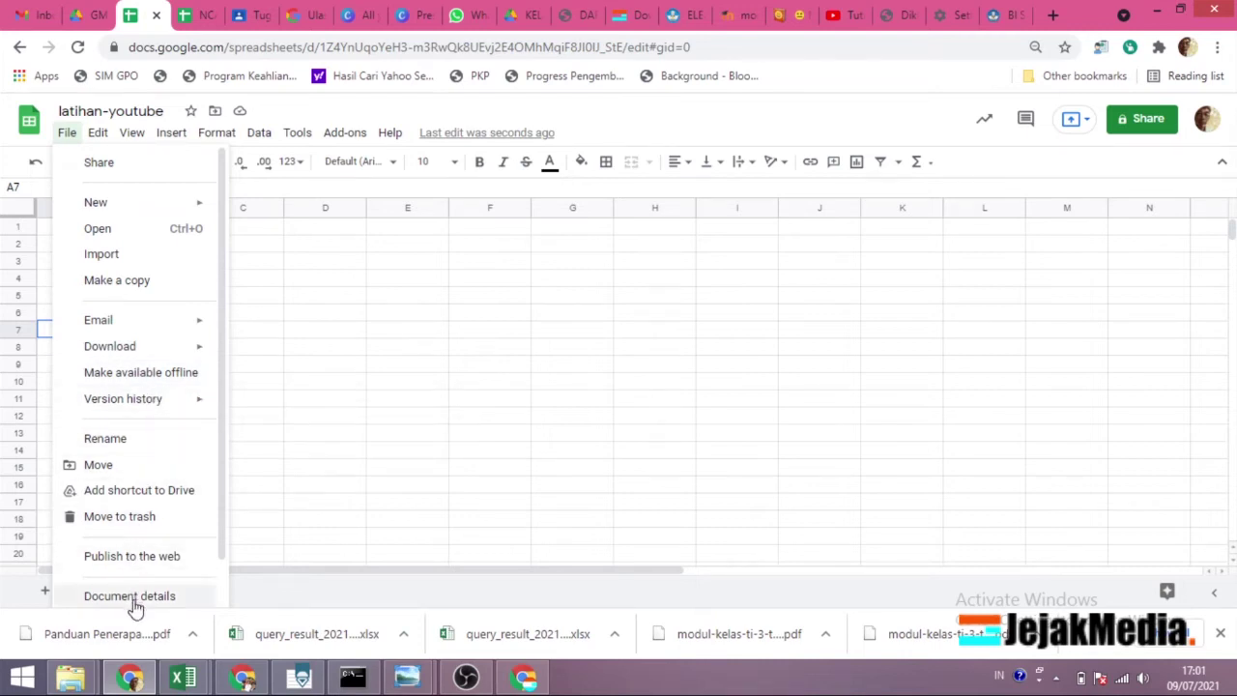
mouse_move(99, 142)
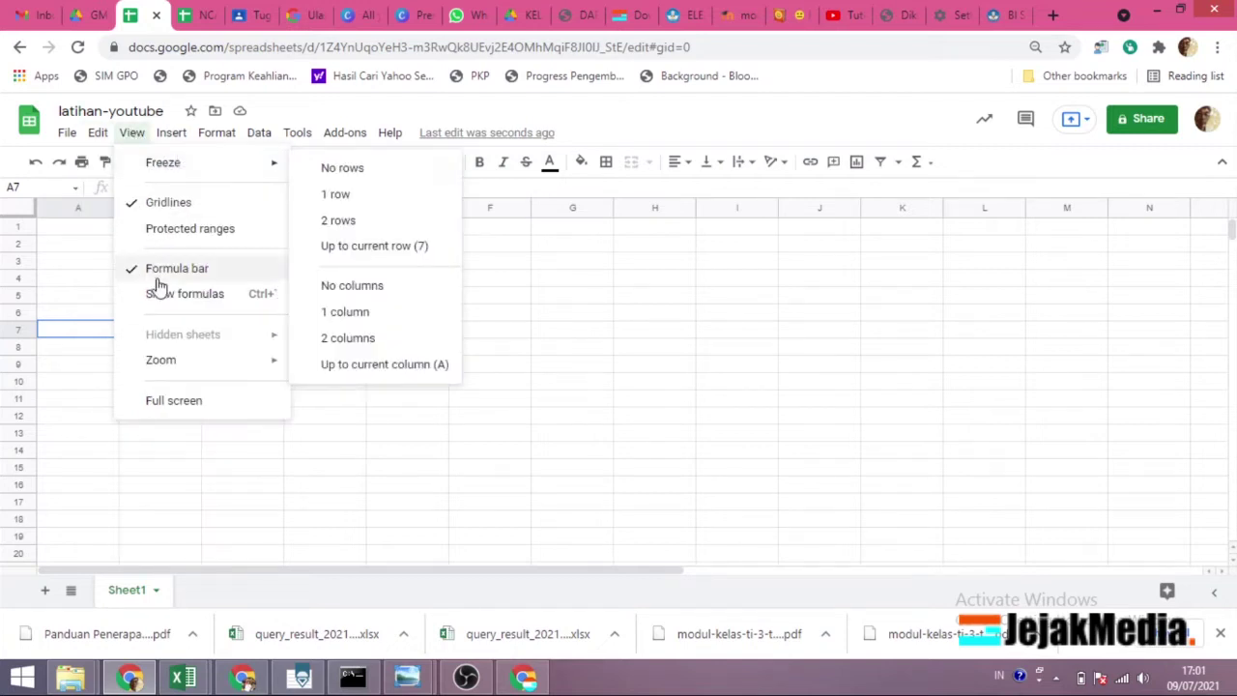
mouse_move(199, 365)
mouse_move(177, 137)
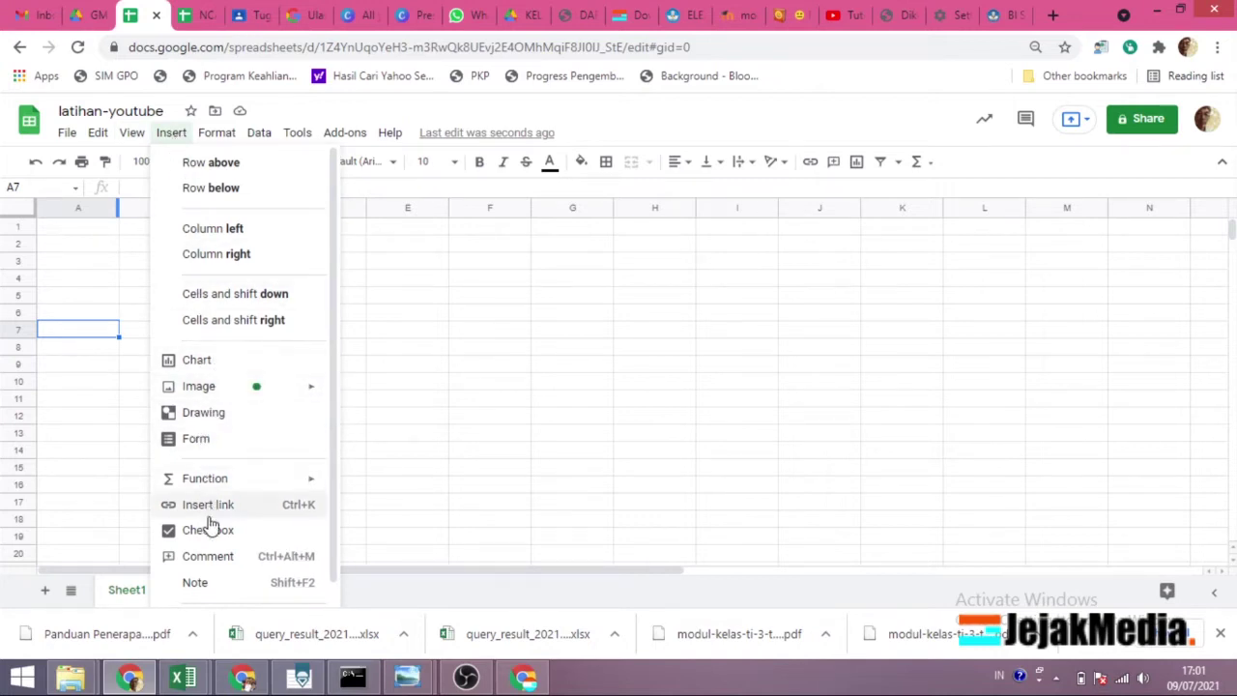
mouse_move(217, 138)
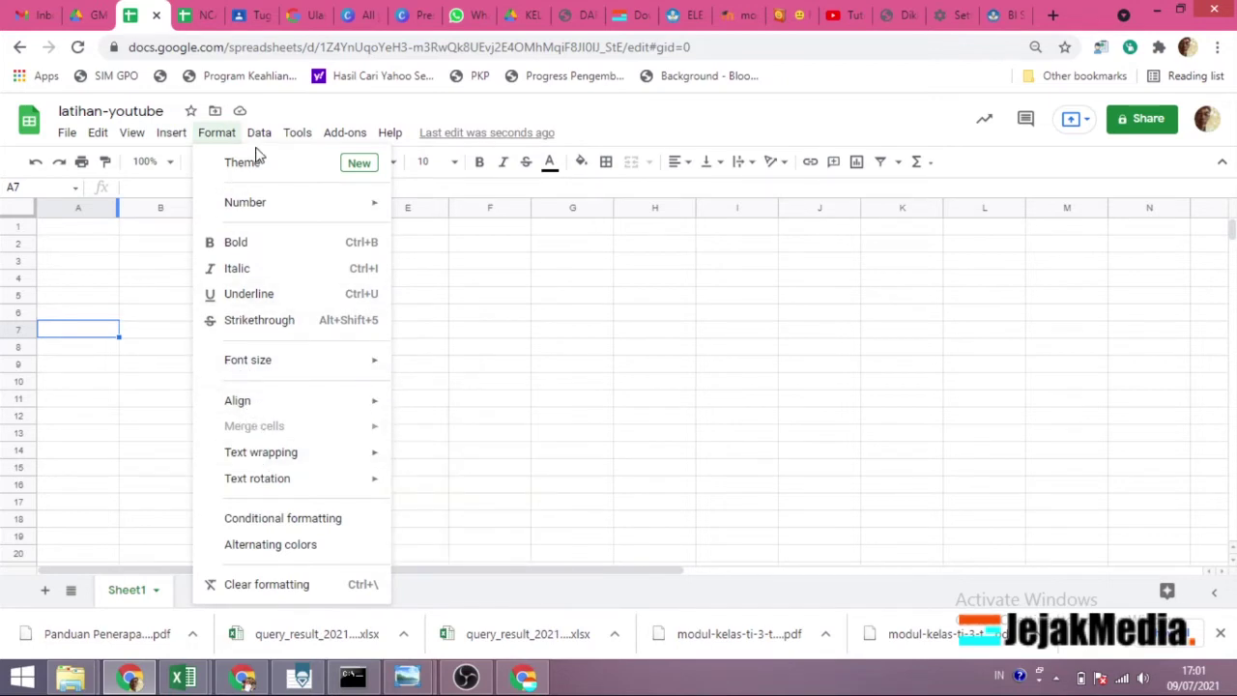
mouse_move(259, 138)
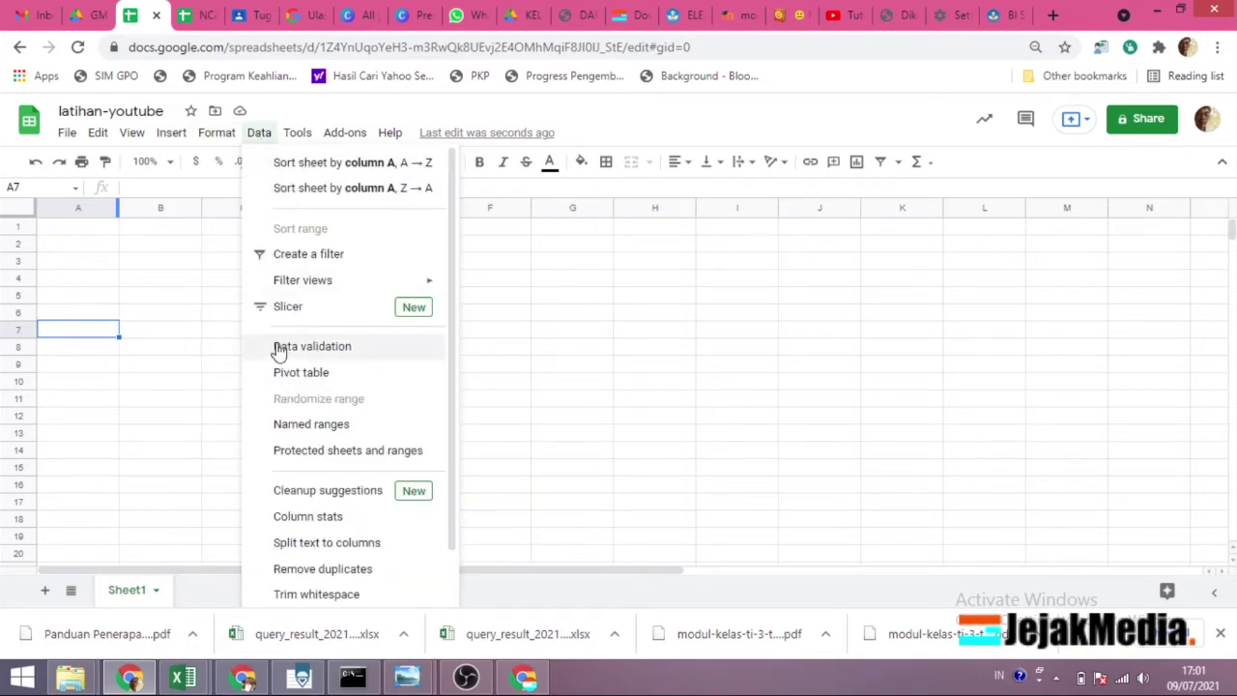
mouse_move(296, 136)
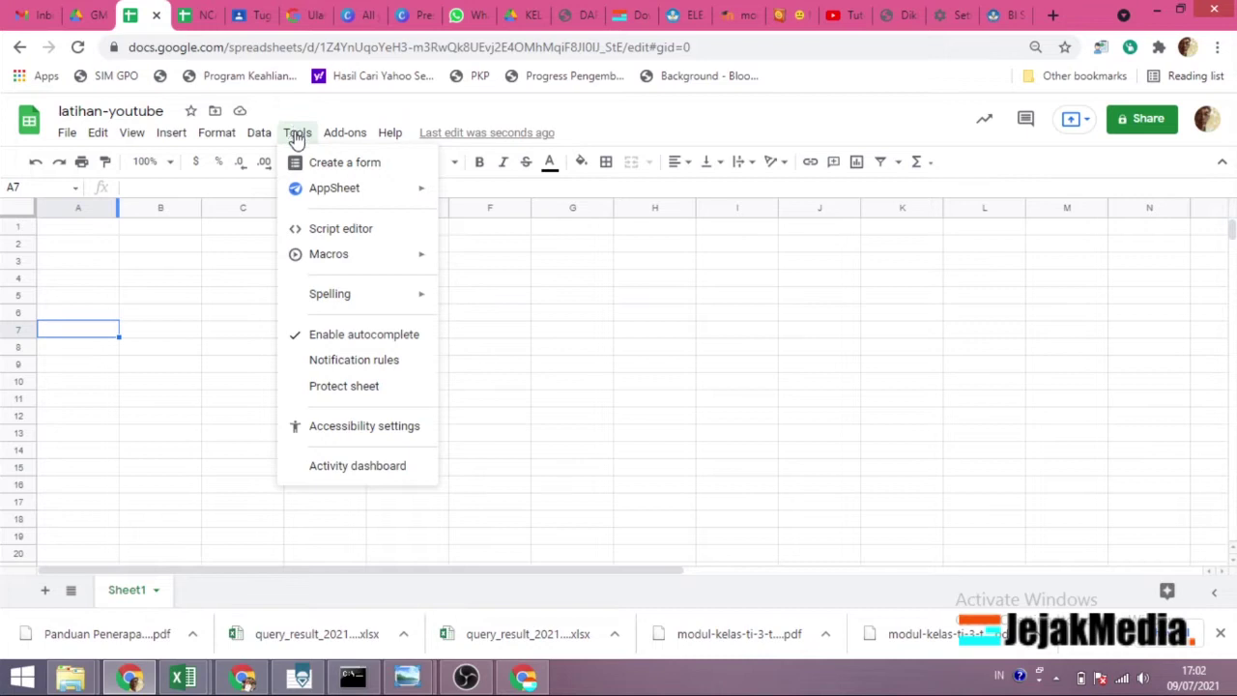
mouse_move(333, 143)
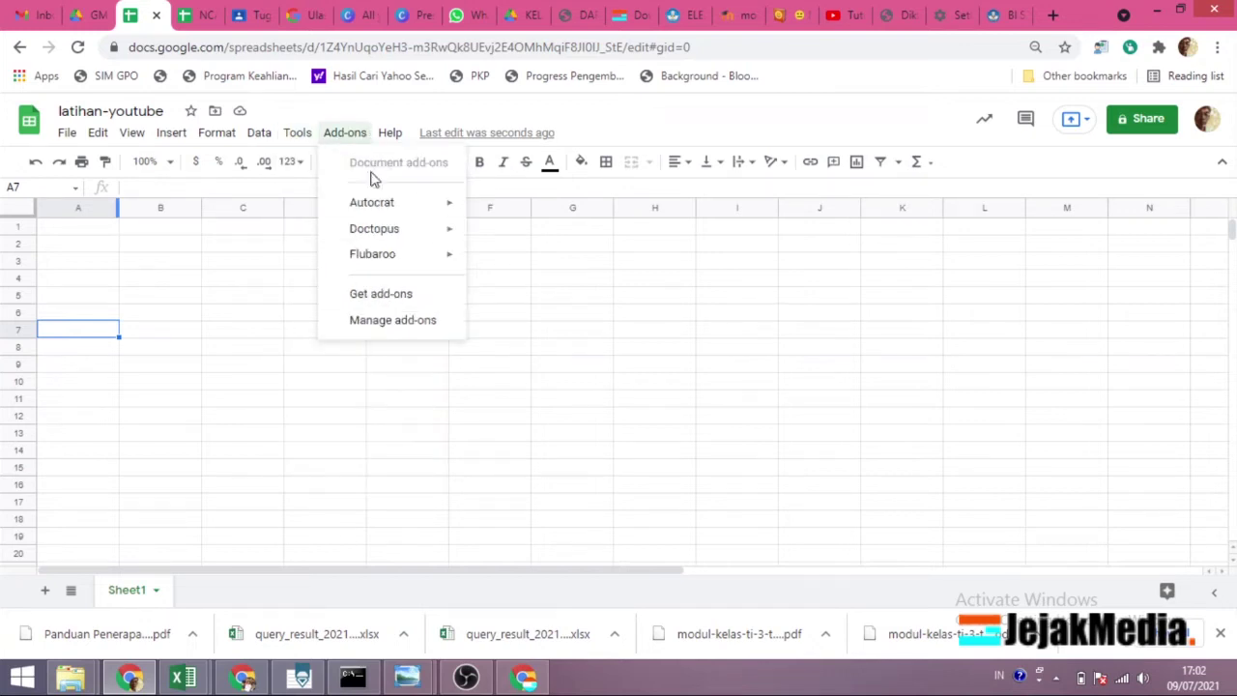
mouse_move(392, 139)
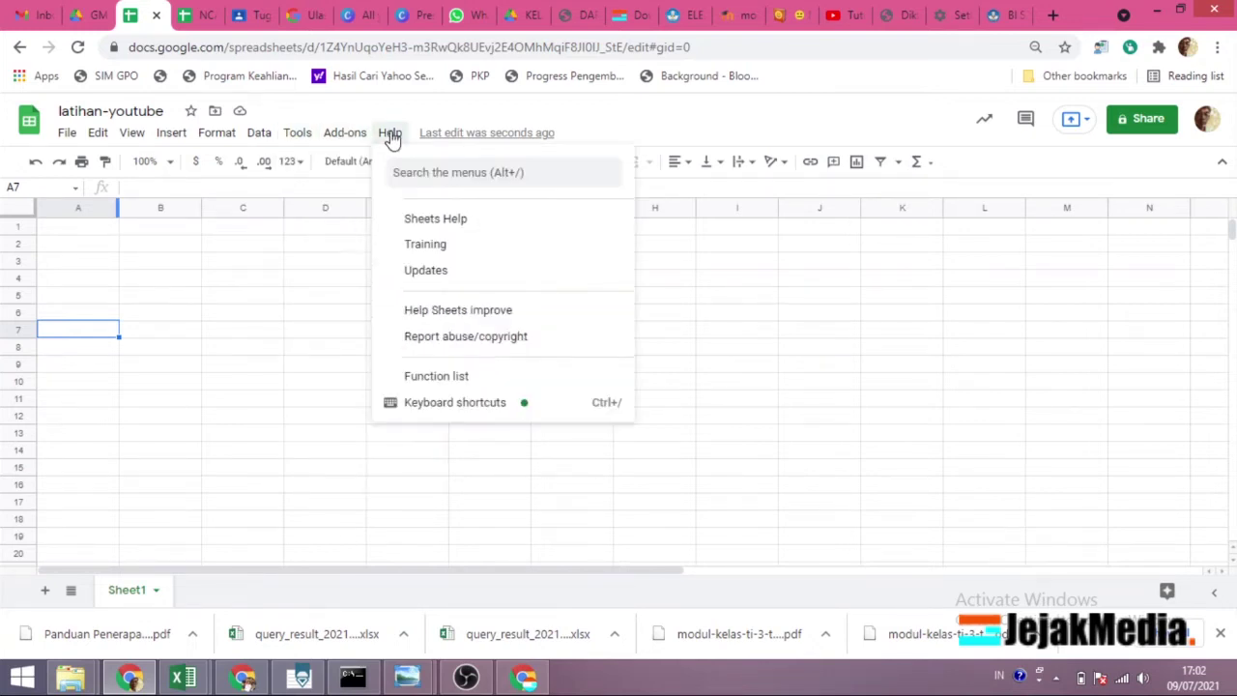
click(249, 296)
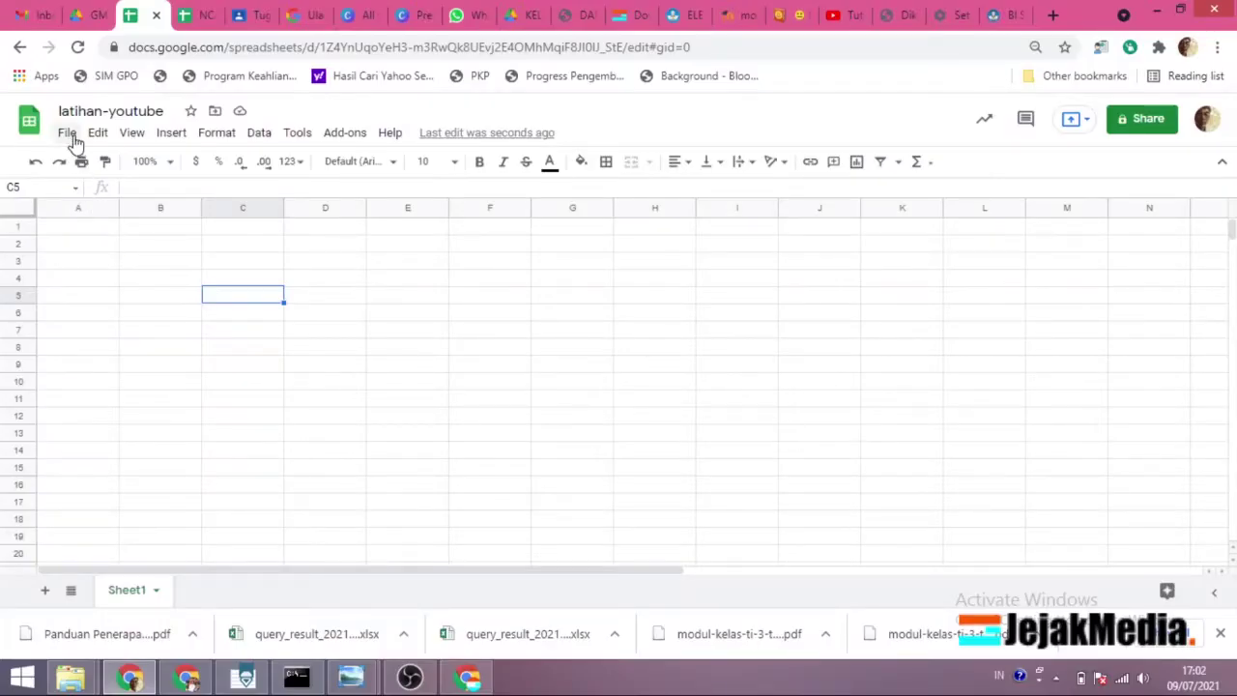
- Browse the device upload source and the My Drive spreadsheets available for opening a file
click(67, 134)
click(118, 228)
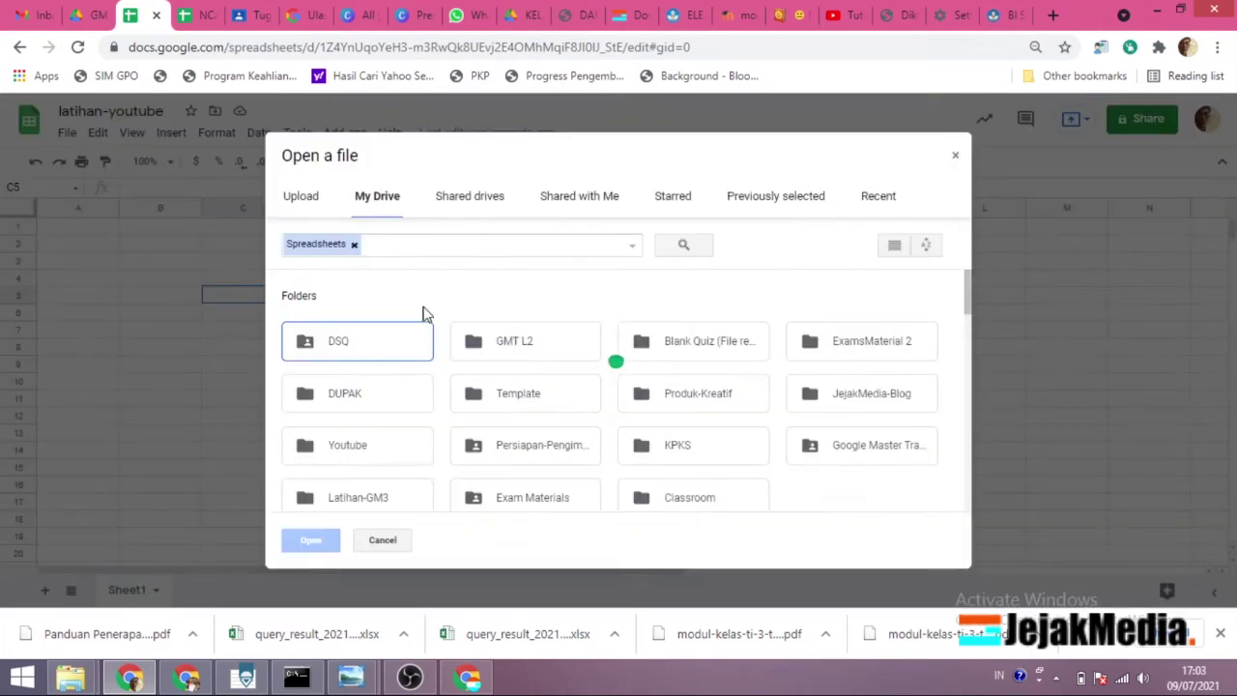
click(303, 205)
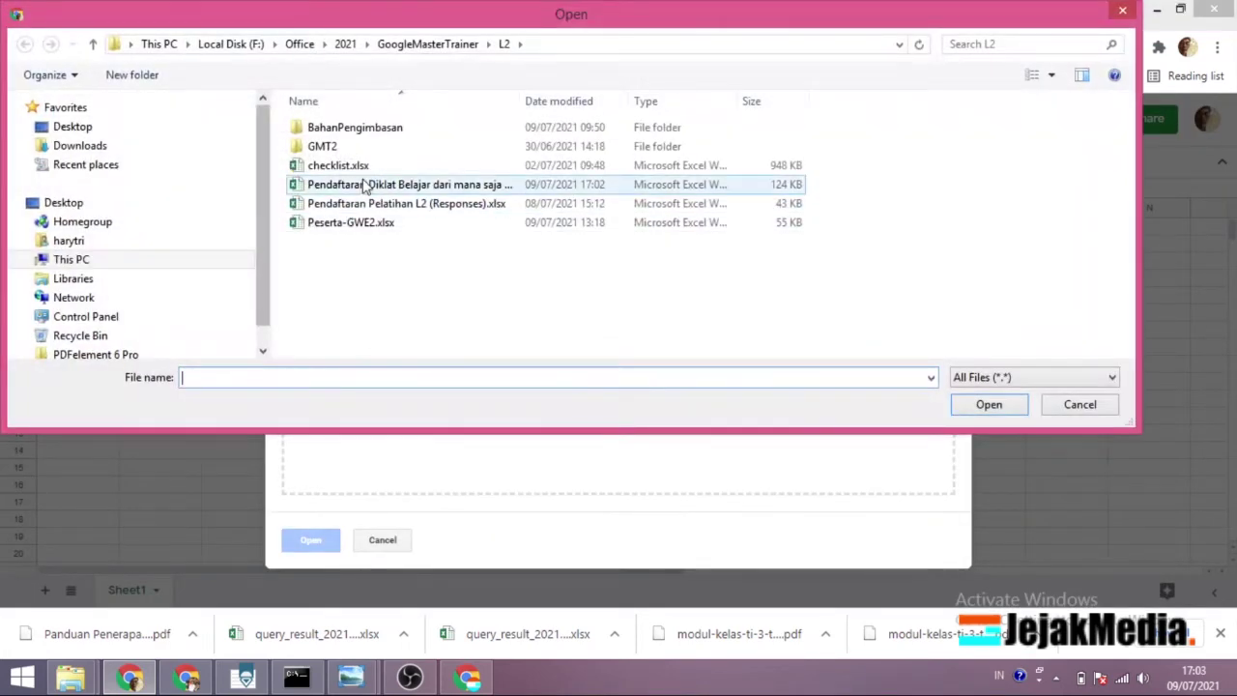
click(1078, 406)
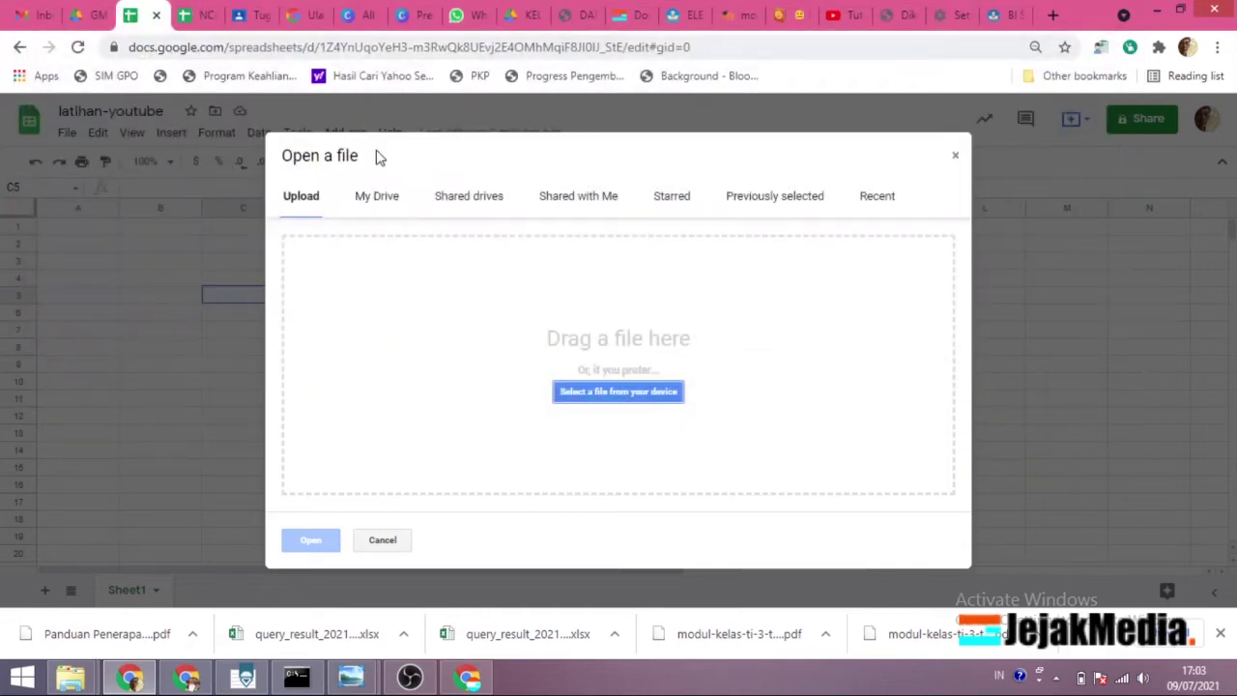
click(371, 207)
scroll(517, 393, down, 3)
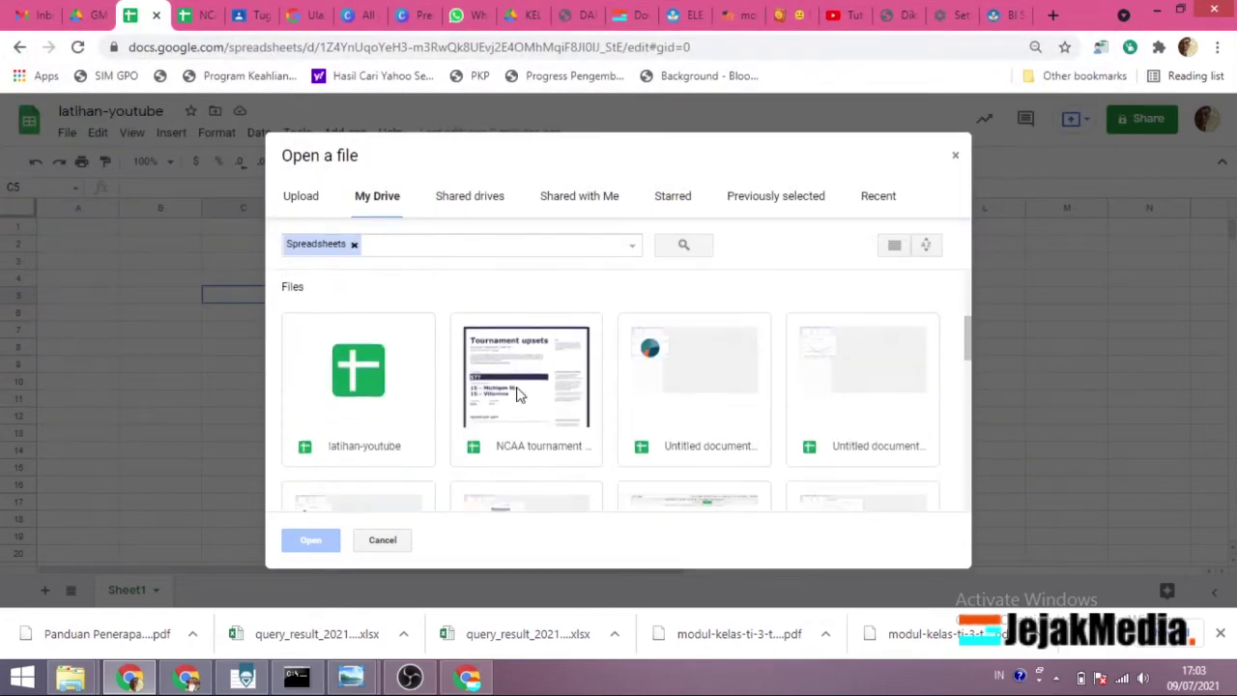
scroll(489, 389, down, 2)
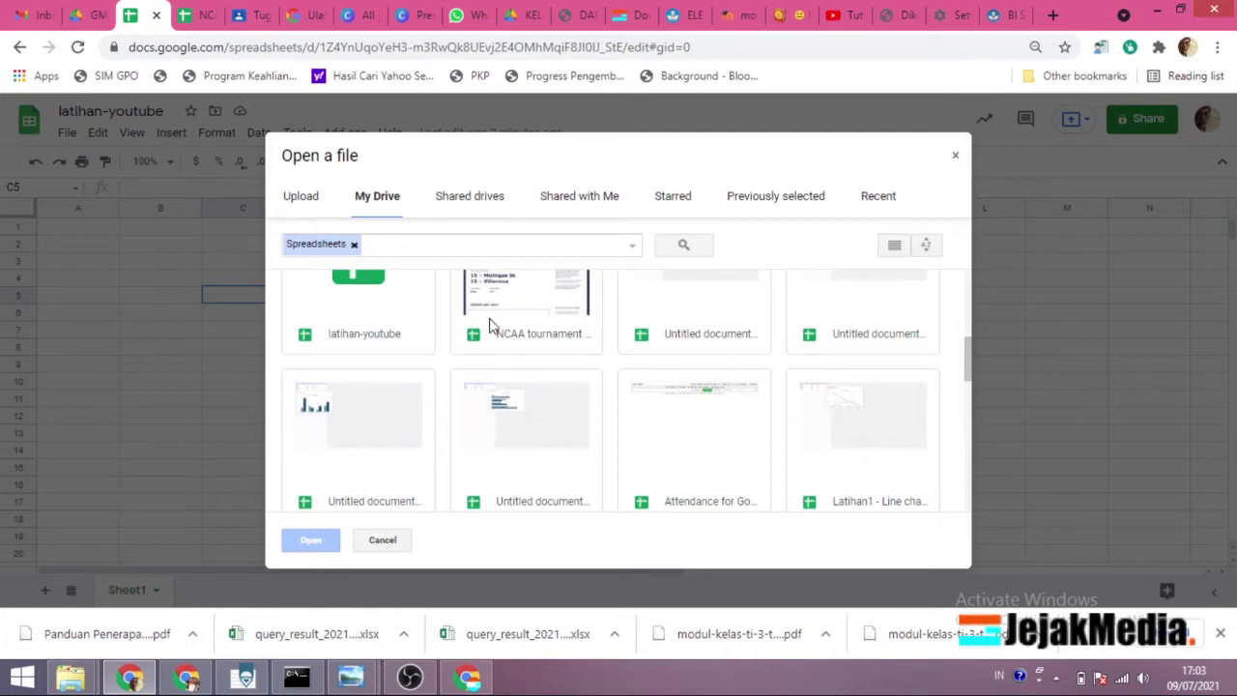
- Look through the shared drives, shared with me, starred, previously selected and recent sources for opening a file
click(483, 213)
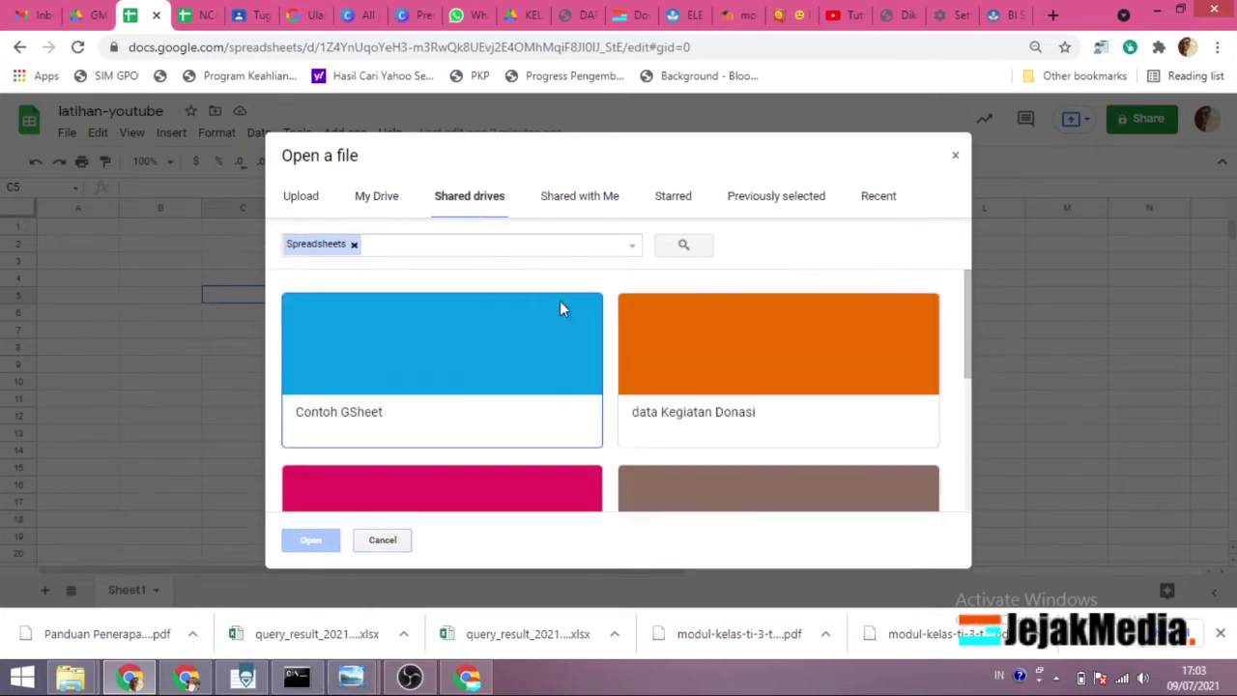
scroll(584, 392, down, 3)
scroll(585, 382, down, 2)
double_click(581, 367)
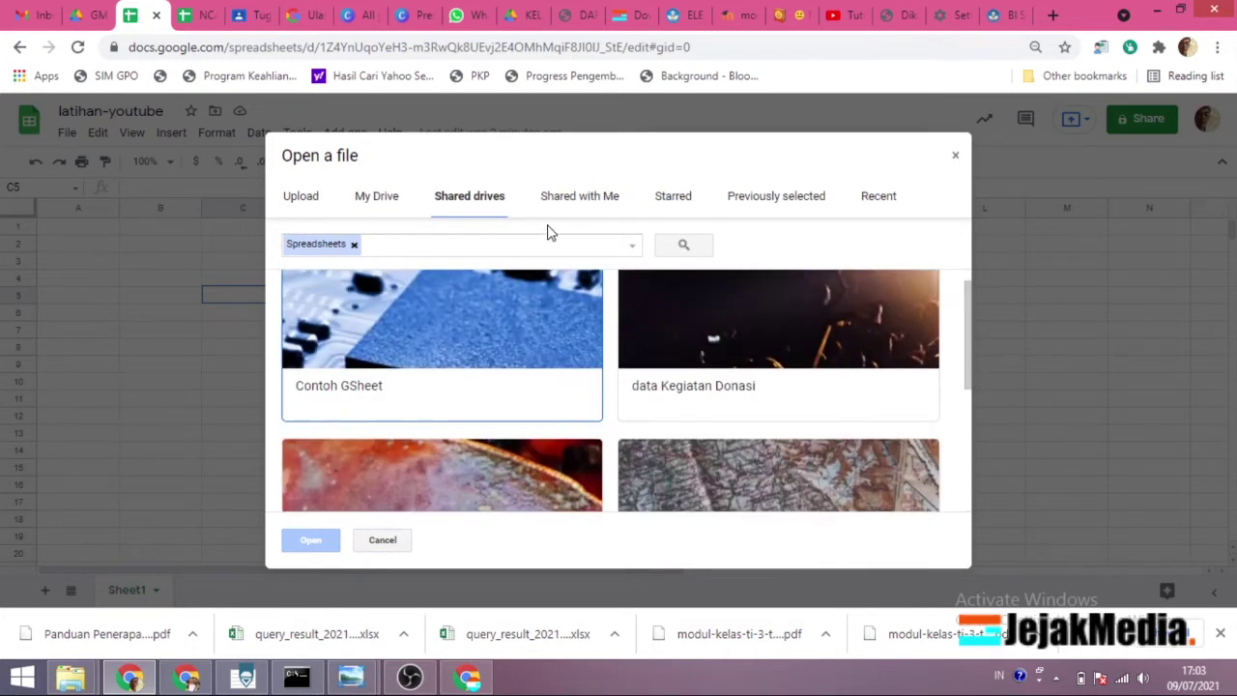
click(575, 200)
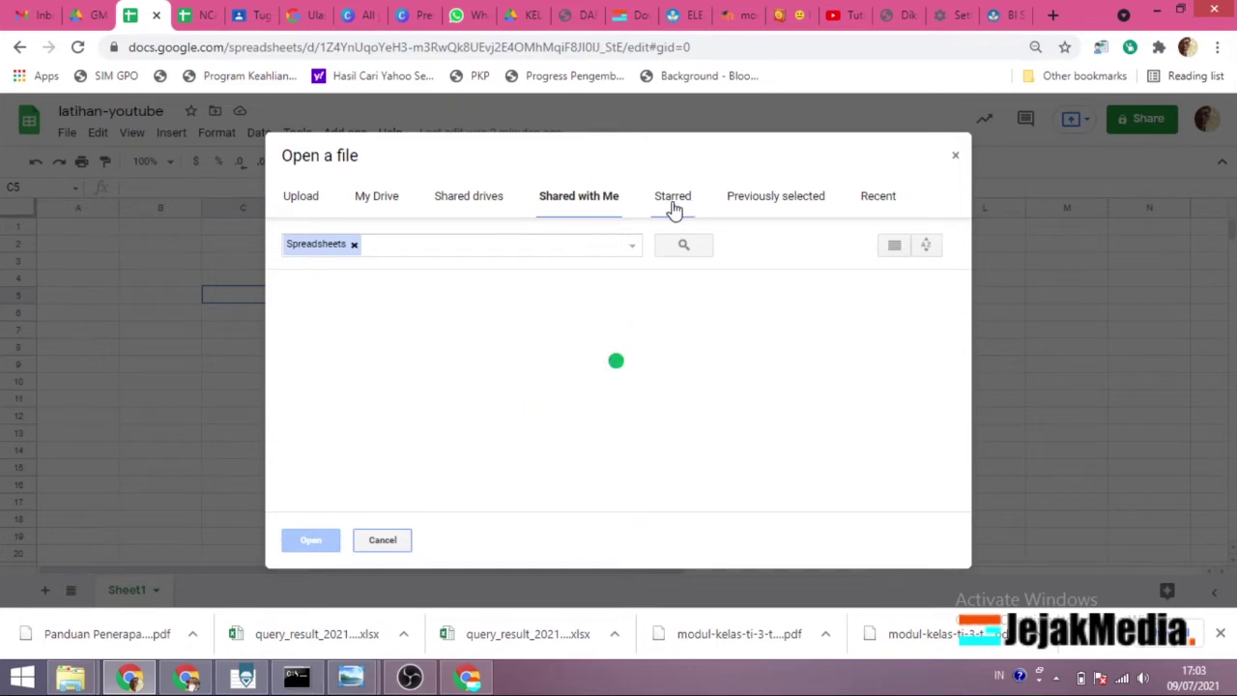
click(672, 205)
click(768, 205)
click(880, 205)
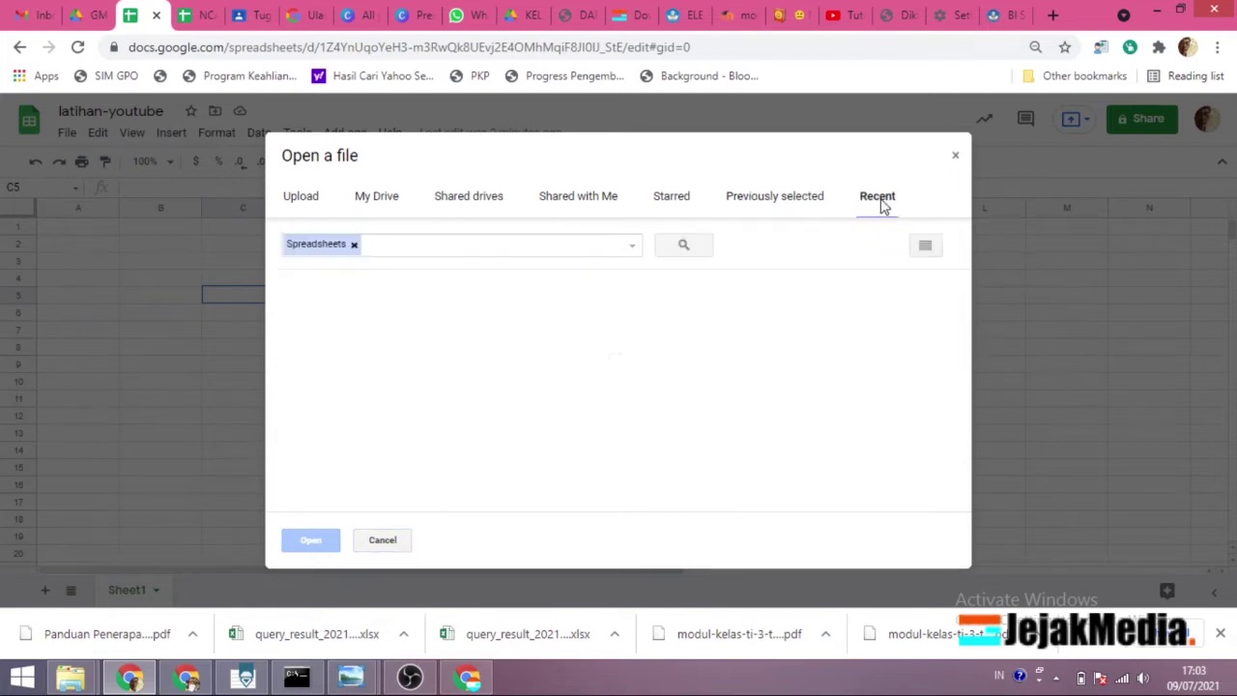
- Upload checklist.xlsx from the device to open it as a spreadsheet, and close it to return to latihan-youtube
click(303, 197)
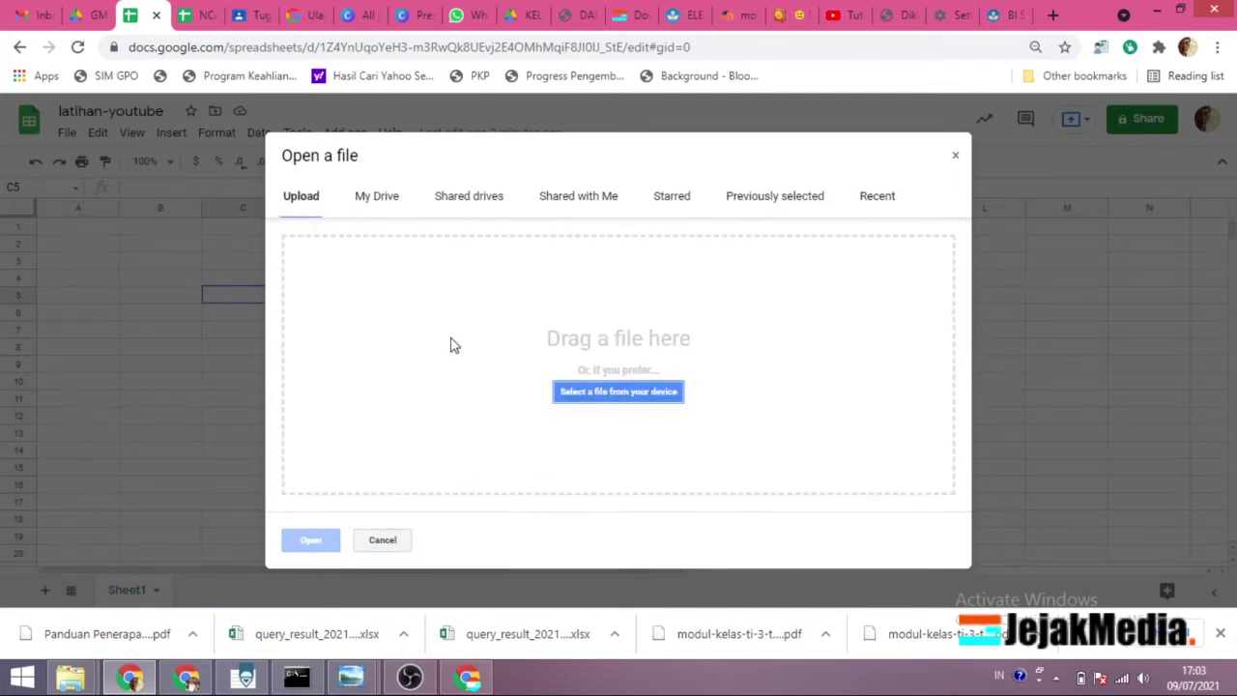
click(623, 395)
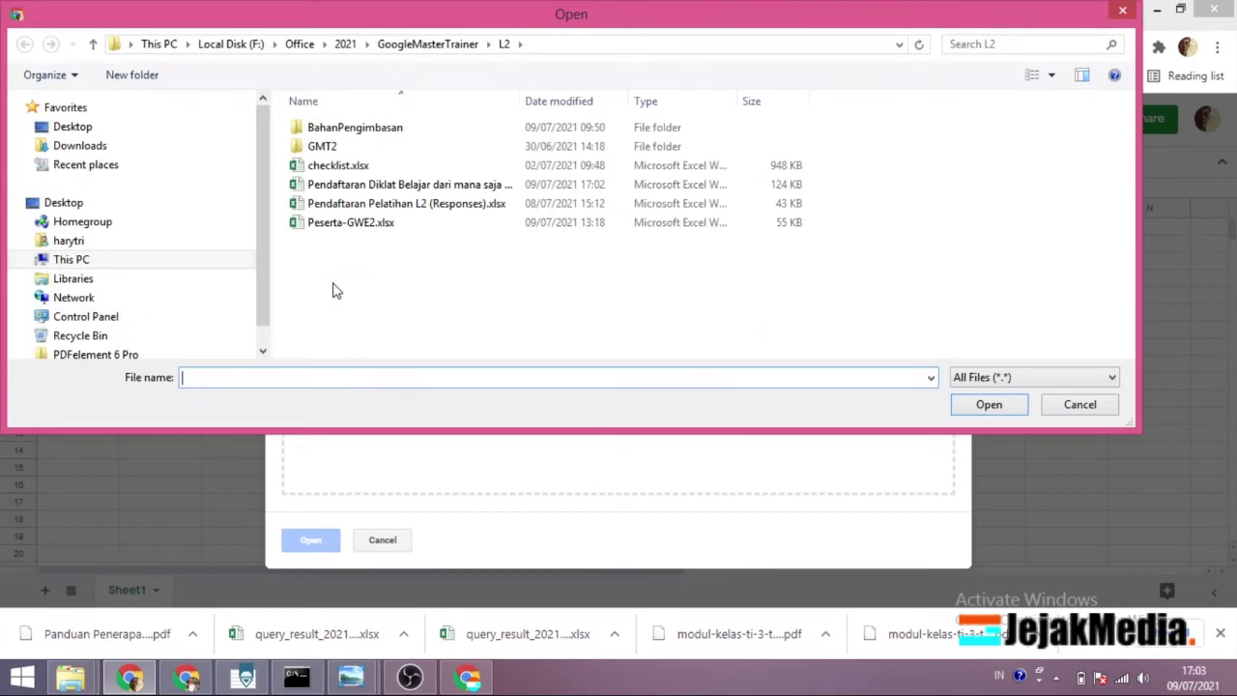
click(340, 171)
click(986, 406)
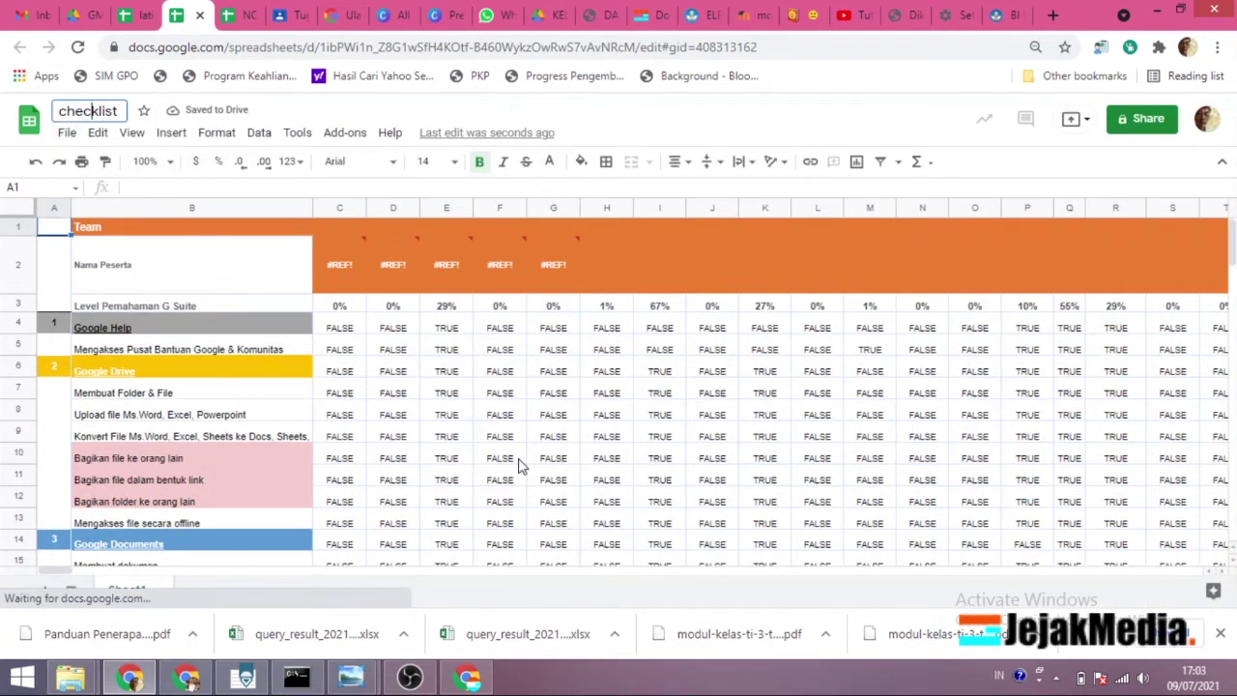
click(200, 14)
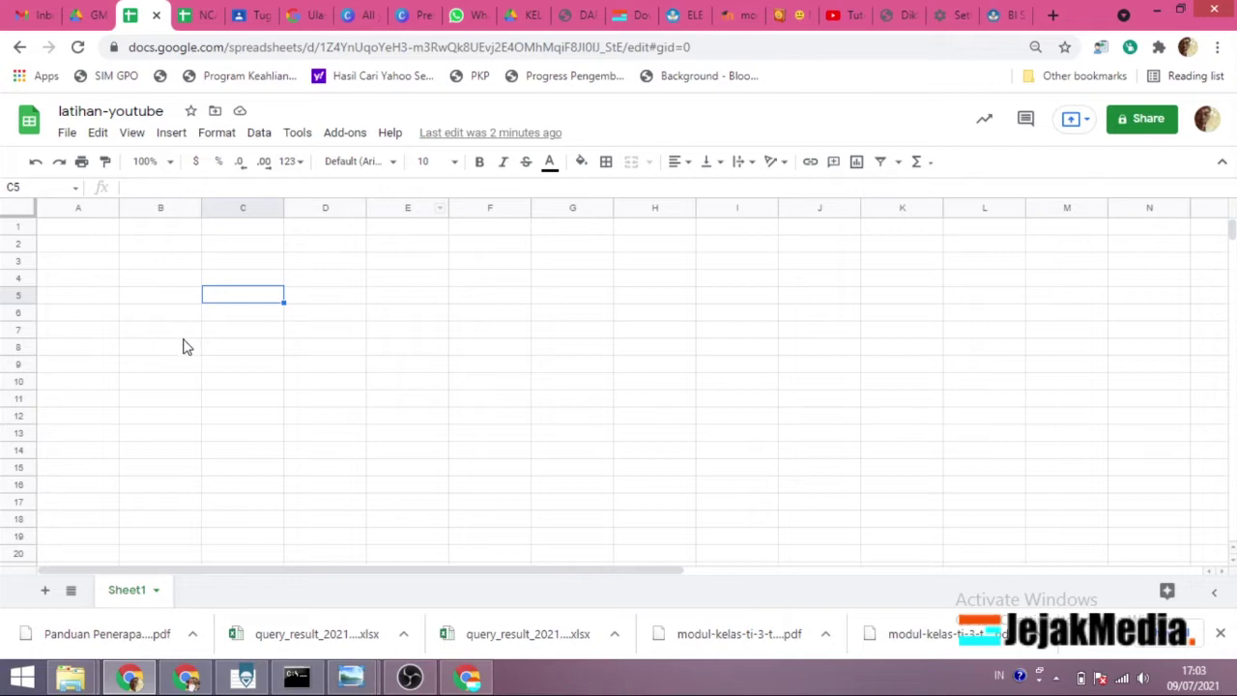
- Enter "cel a1" in cell A1 of the latihan-youtube sheet
click(178, 332)
click(104, 230)
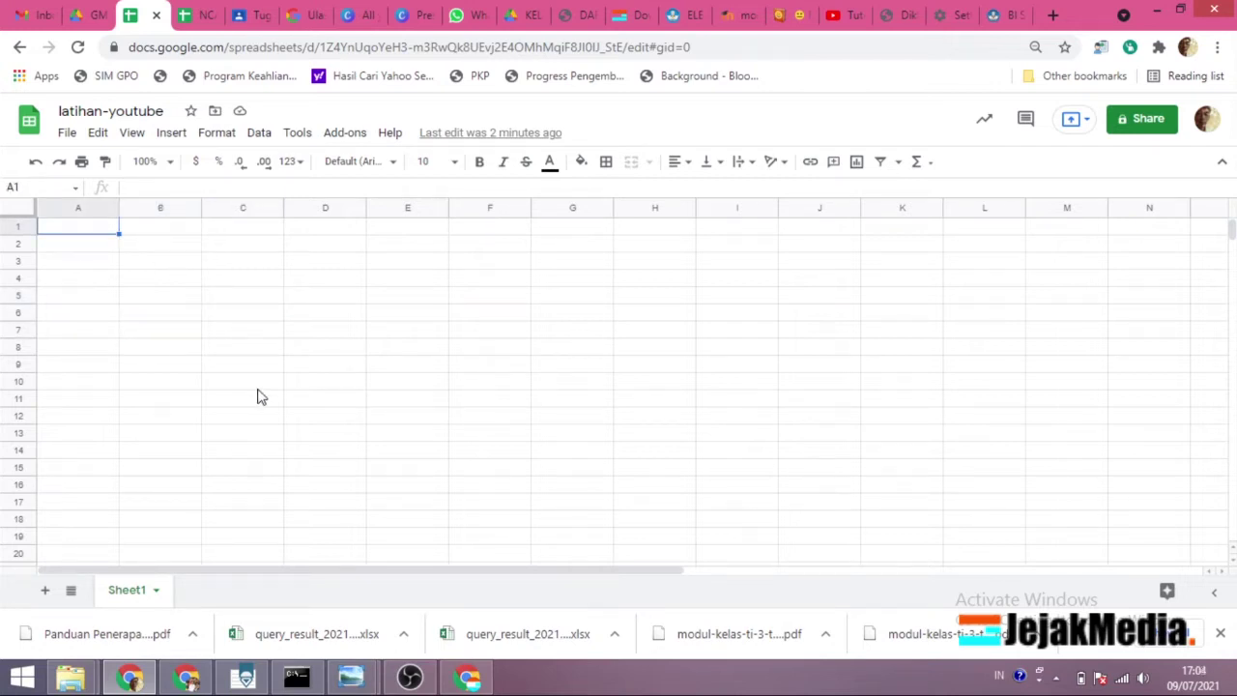
text(cel a1)
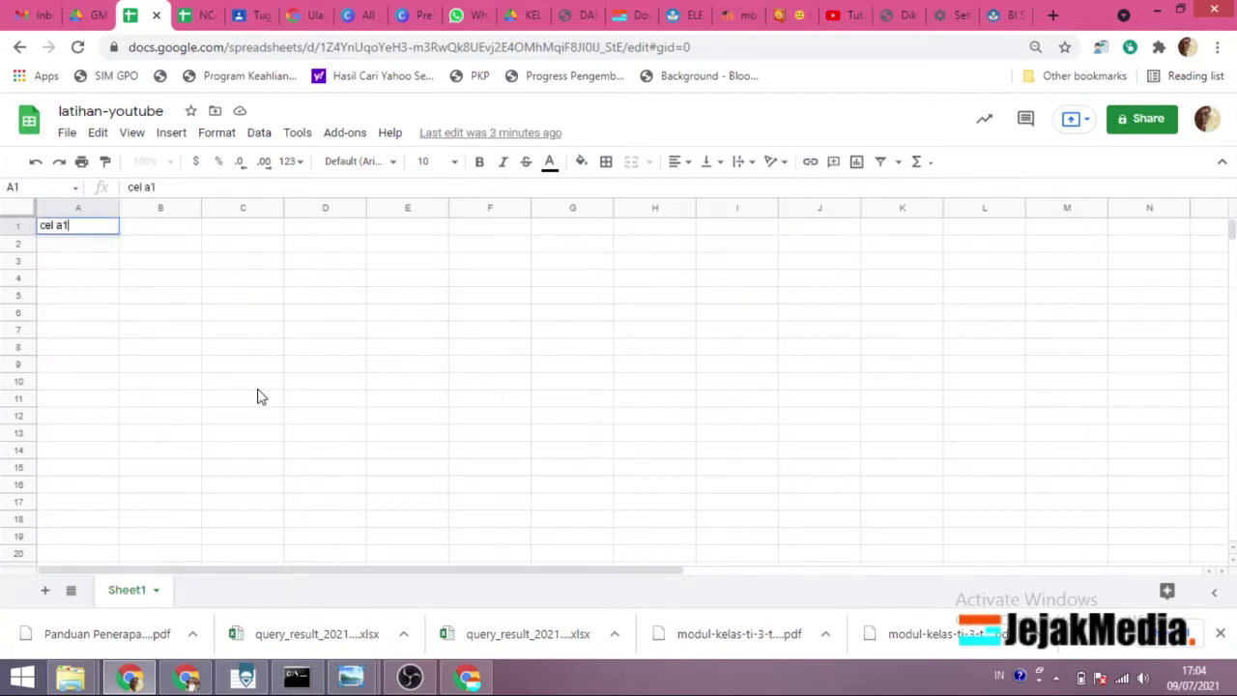
key(Return)
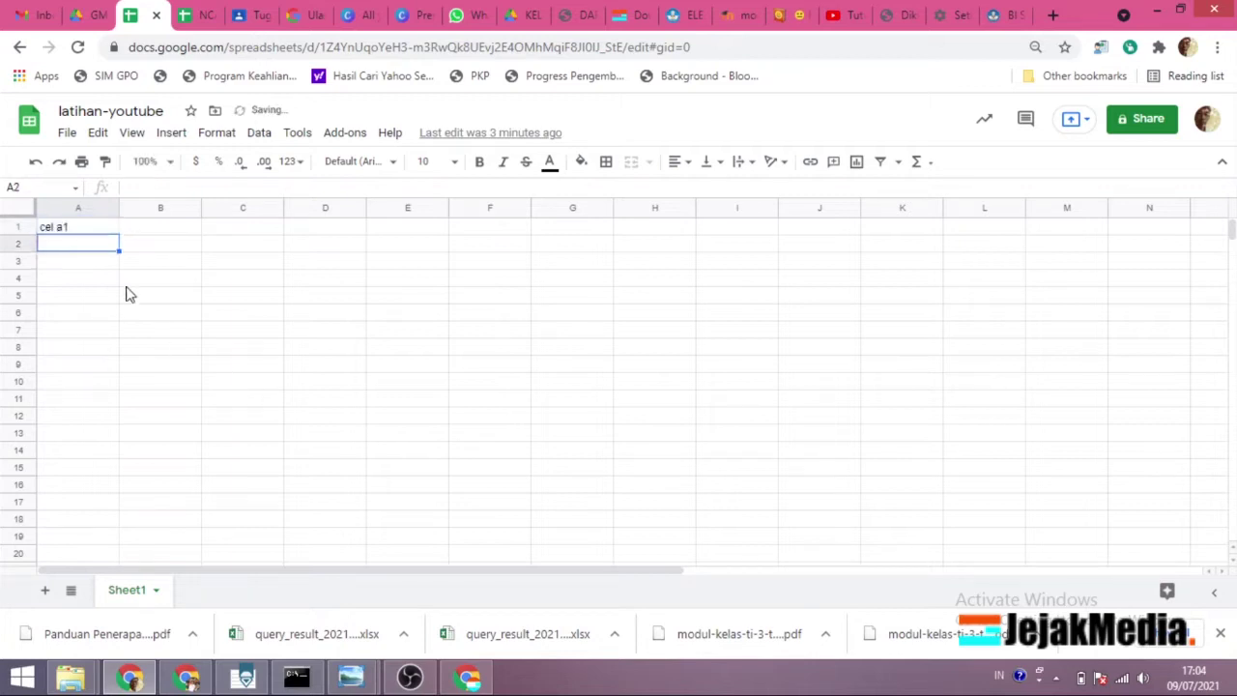
- Autofill the text in A1 across row 1 to column E and down column A to row 14
click(111, 228)
drag(333, 240, 429, 241)
drag(174, 274, 116, 457)
click(101, 230)
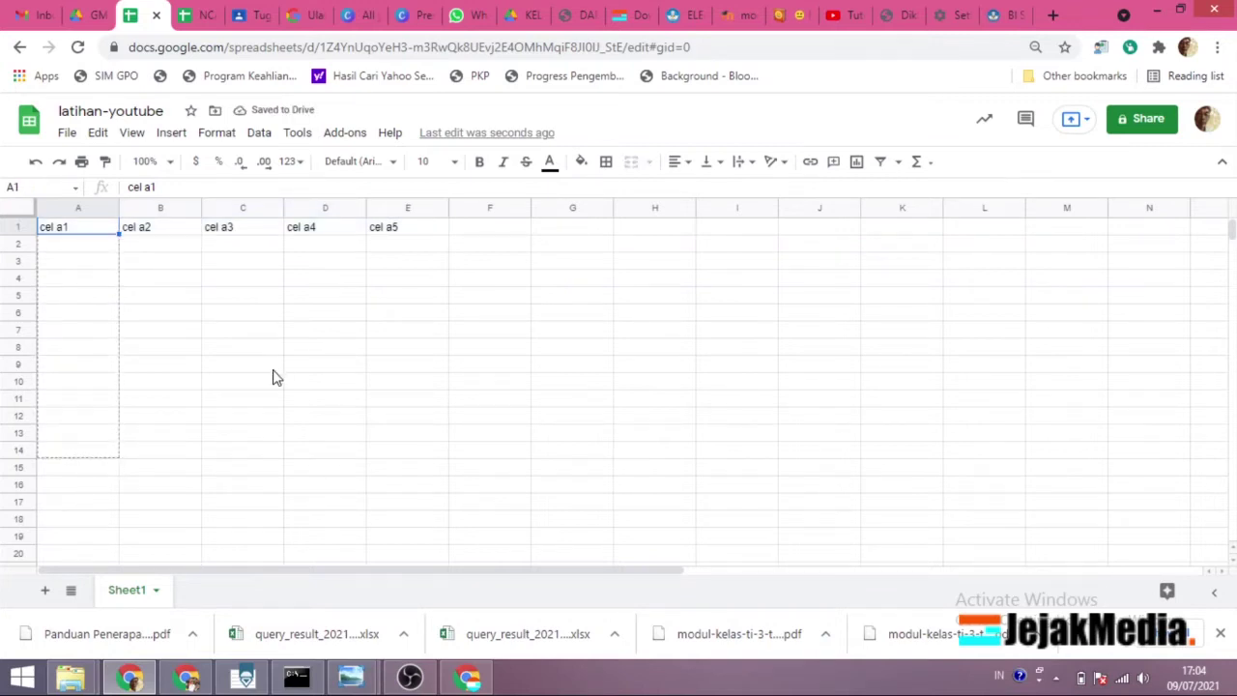
drag(273, 378, 272, 377)
click(242, 365)
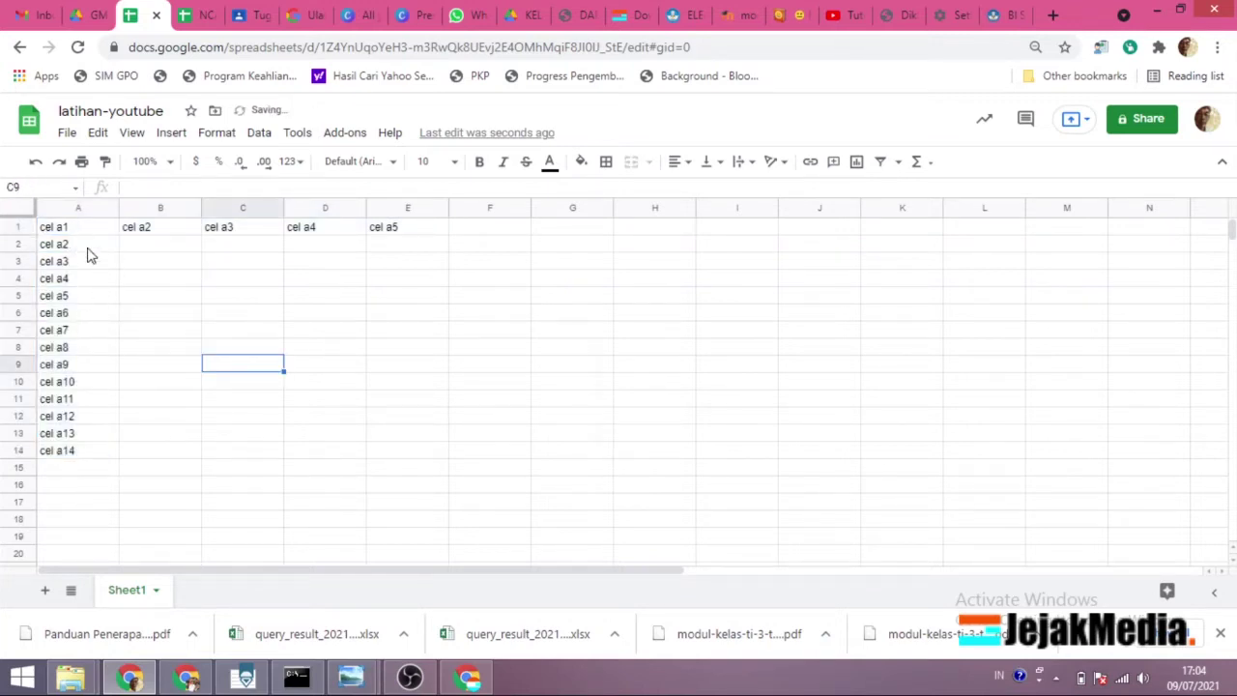
- Stretch row 1 to about 77 pixels, and resize rows 1 to 10 to a specified height of 20 pixels
drag(20, 235, 19, 280)
drag(25, 271, 21, 426)
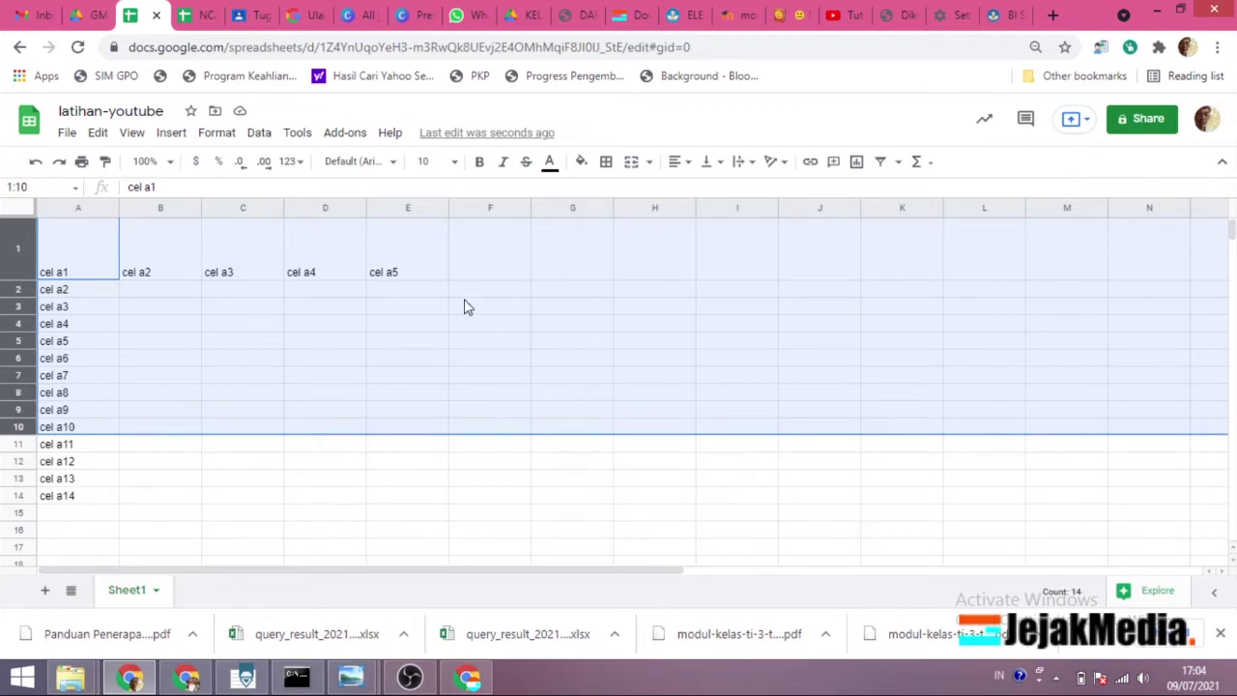
right_click(19, 387)
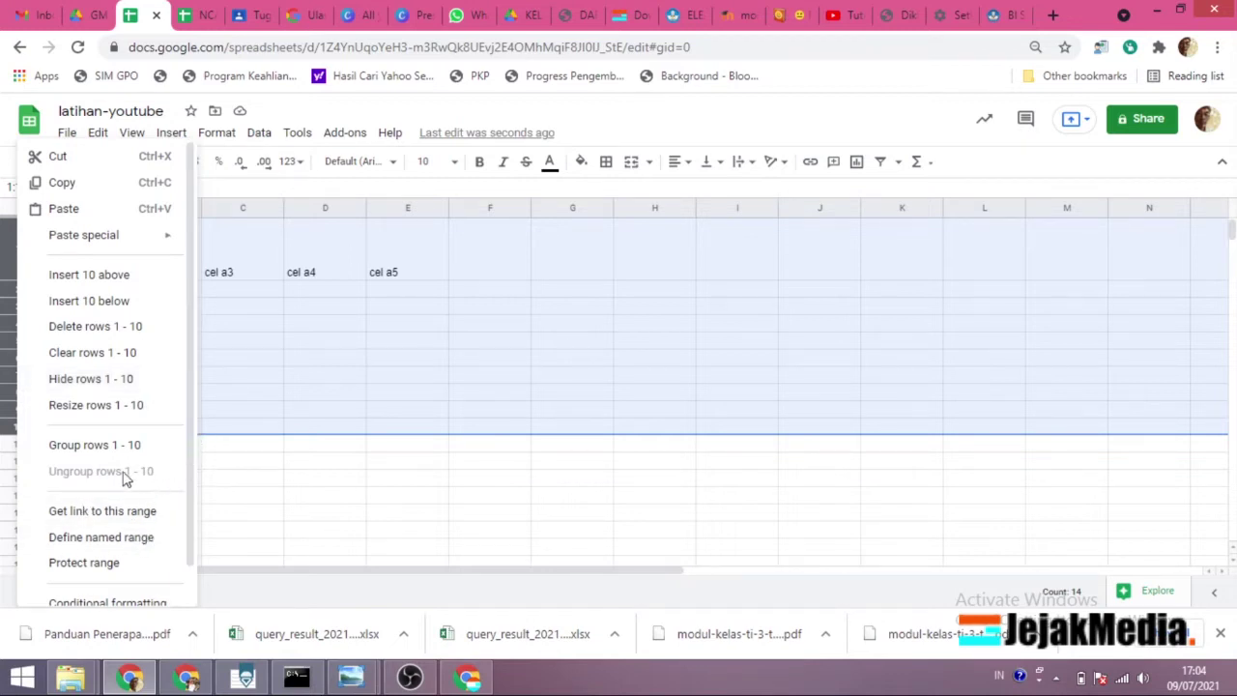
scroll(116, 536, down, 1)
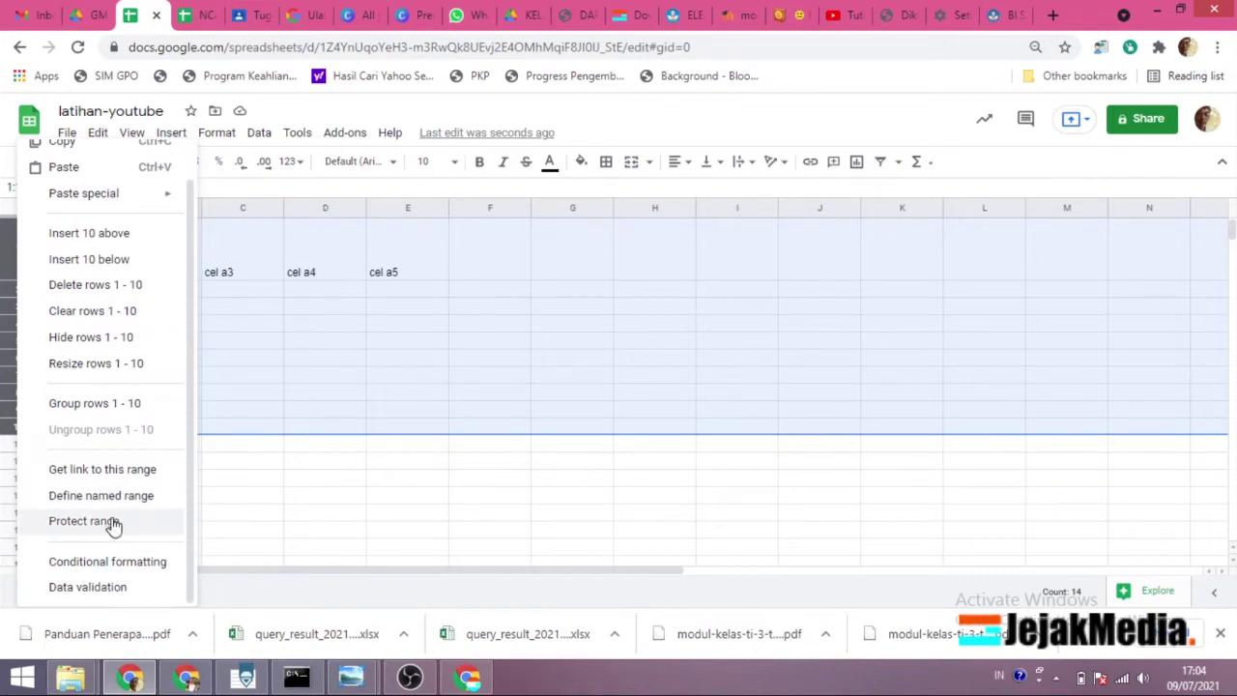
scroll(113, 523, up, 1)
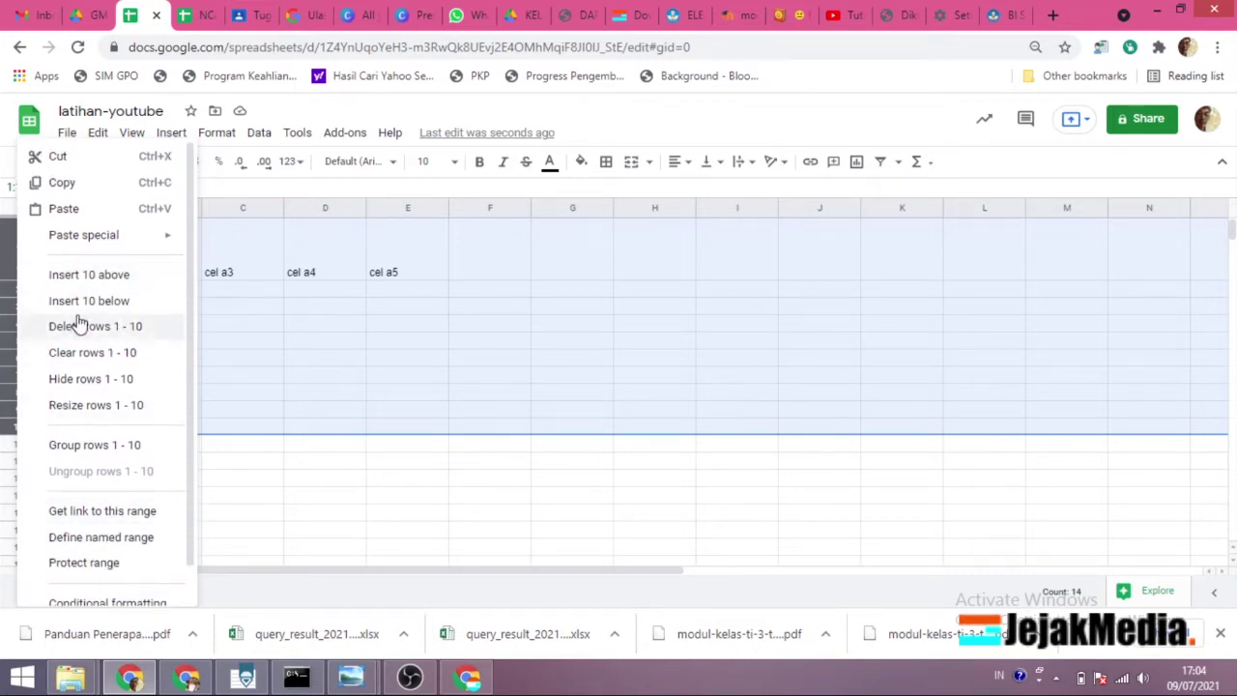
click(176, 415)
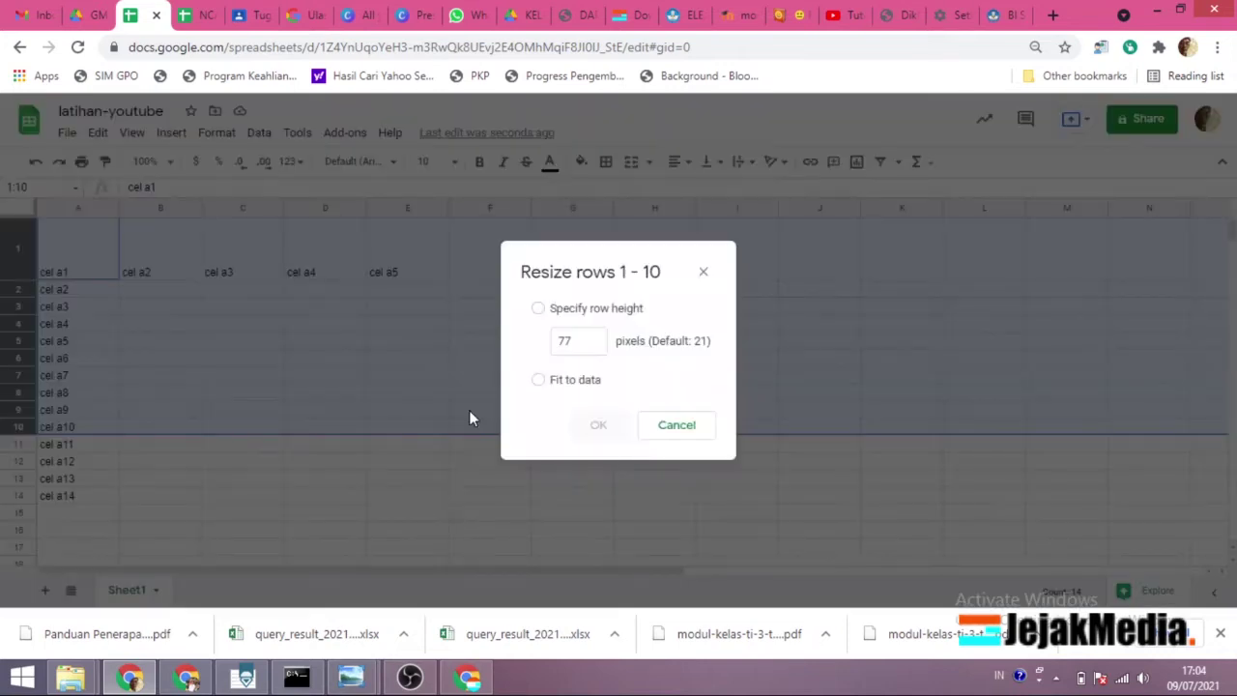
click(539, 310)
drag(580, 340, 543, 345)
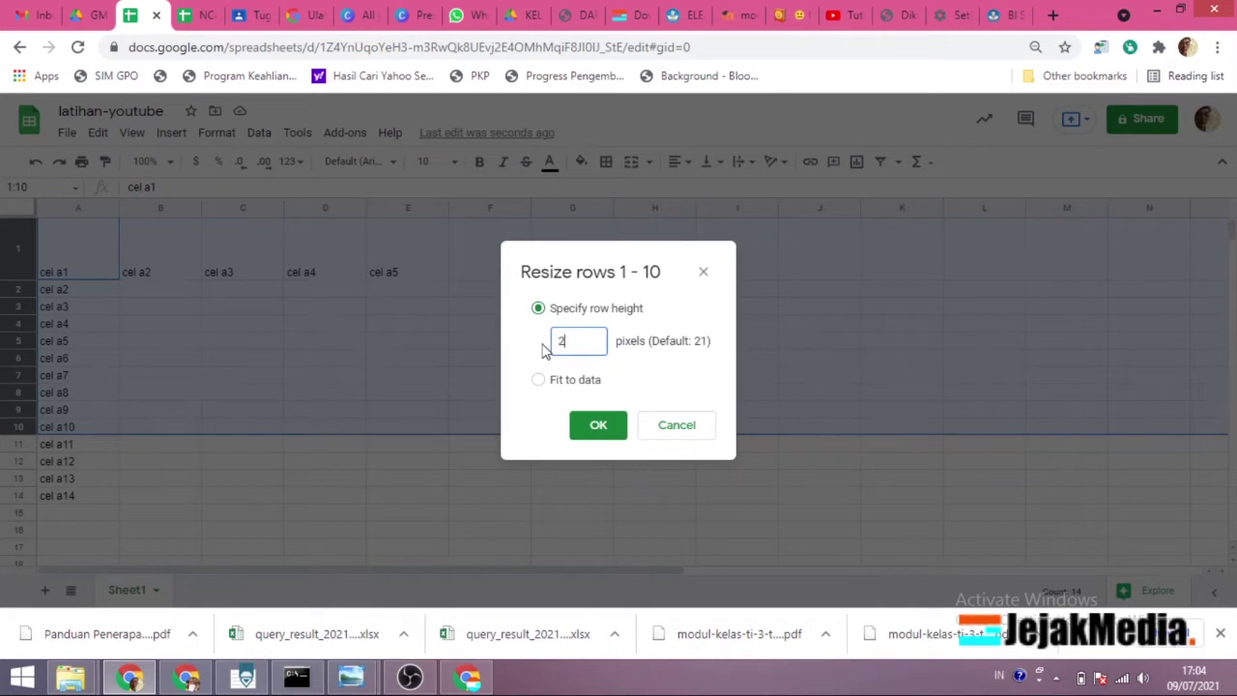
text(20)
key(Return)
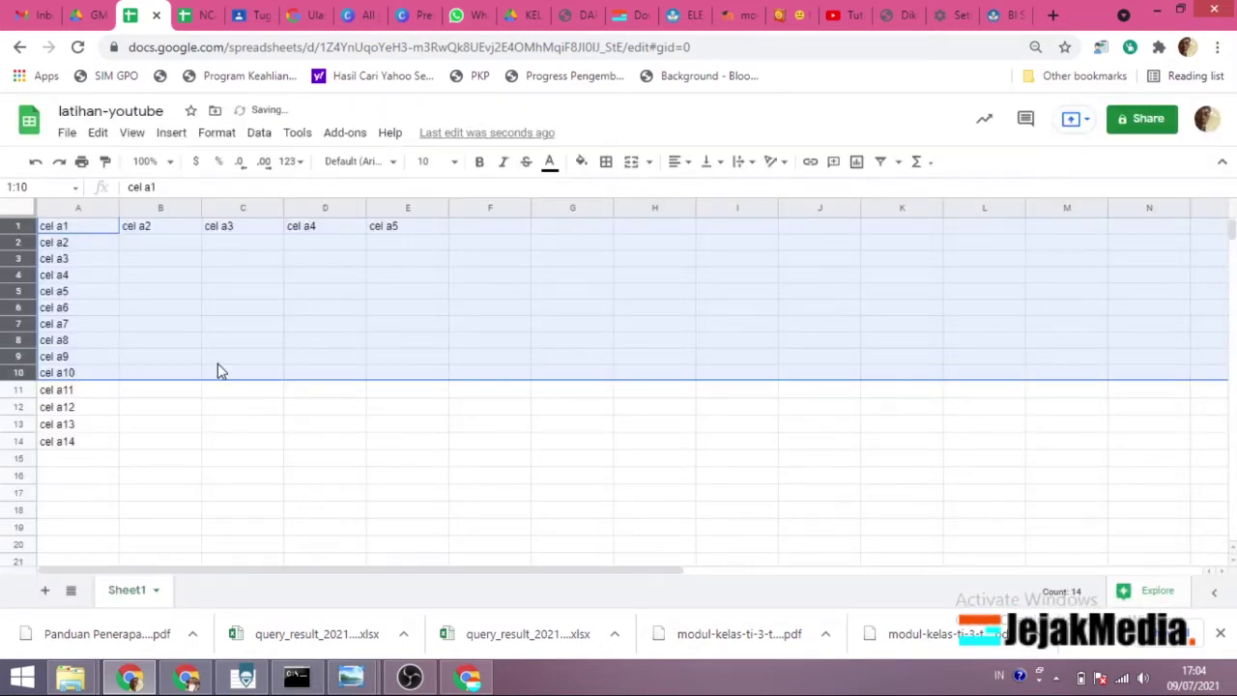
- Resize rows 1 to 10 to a specified height of 40 pixels
right_click(27, 305)
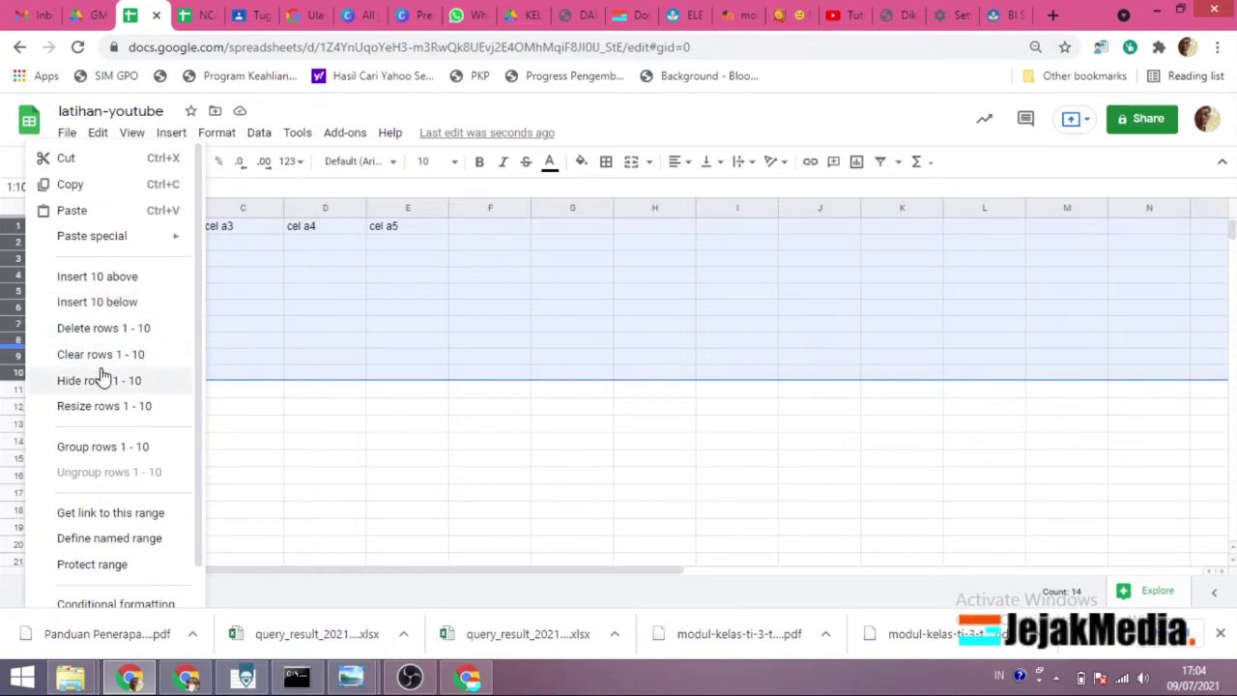
right_click(14, 358)
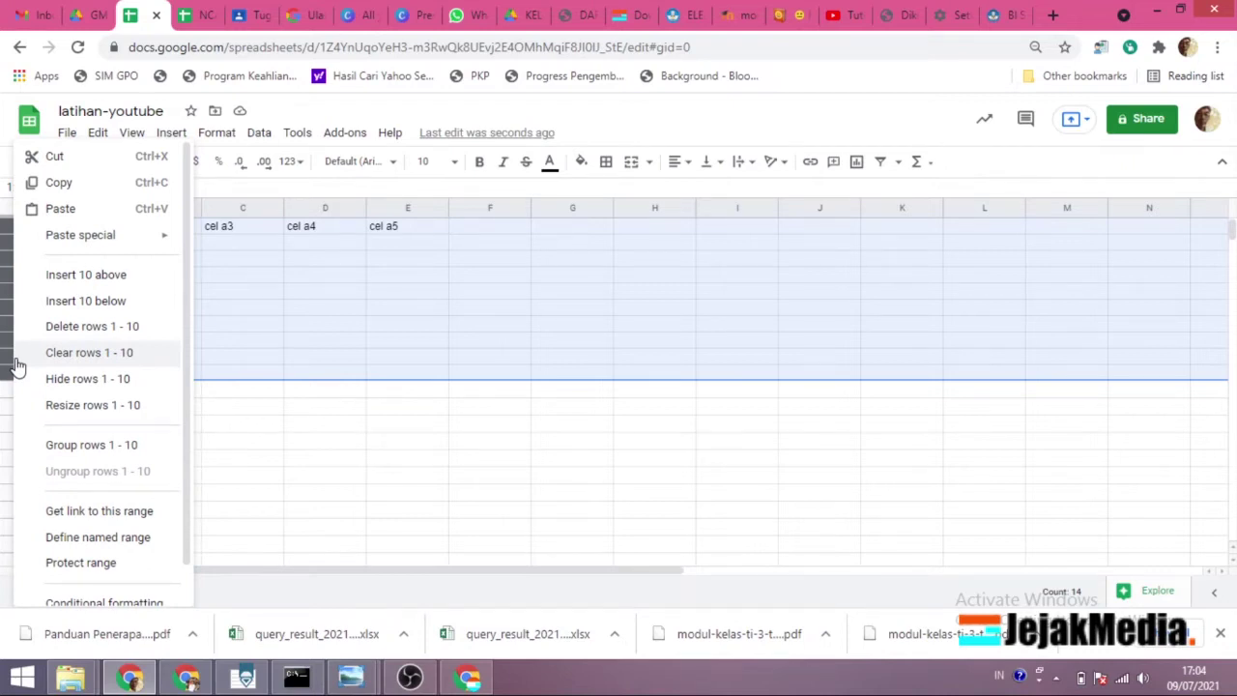
click(85, 404)
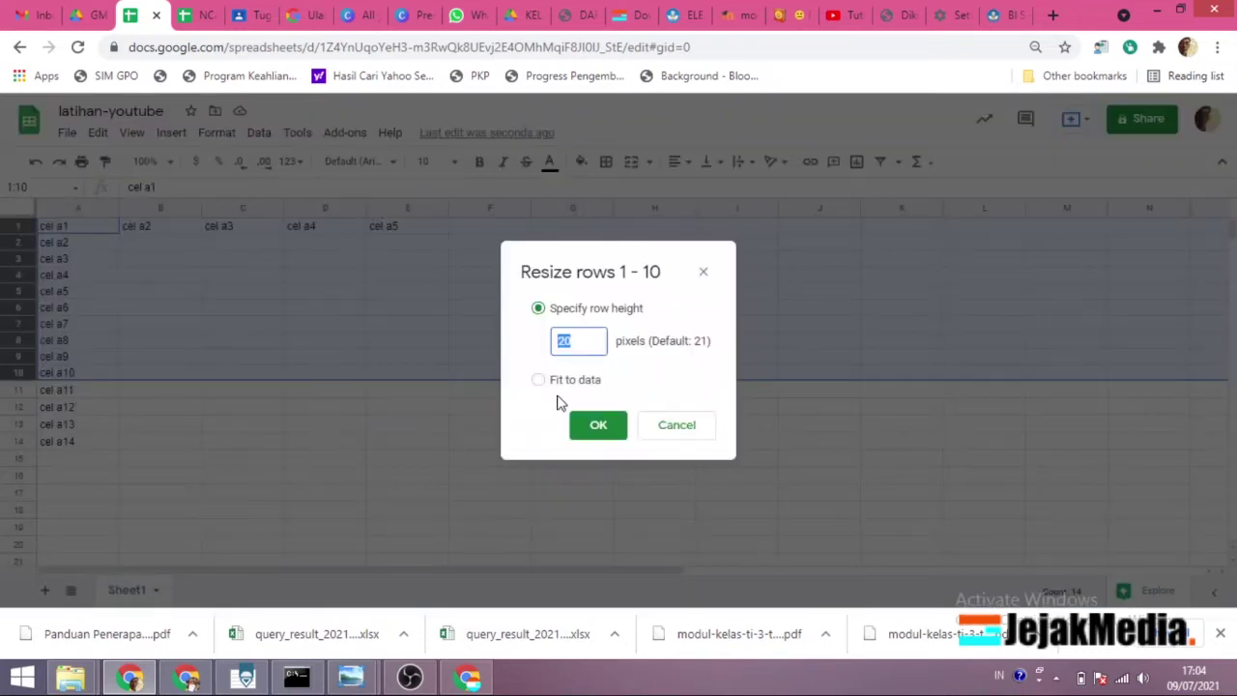
text(4)
click(595, 426)
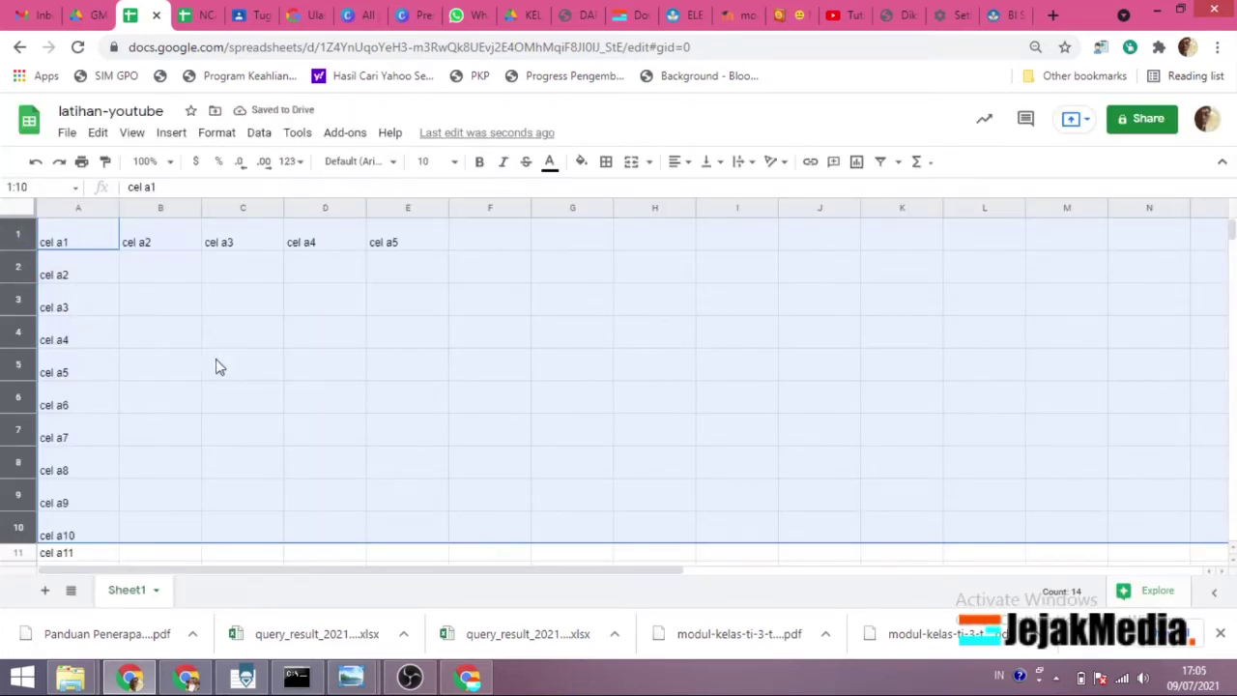
- Delete rows 1 to 10 from the sheet
right_click(26, 312)
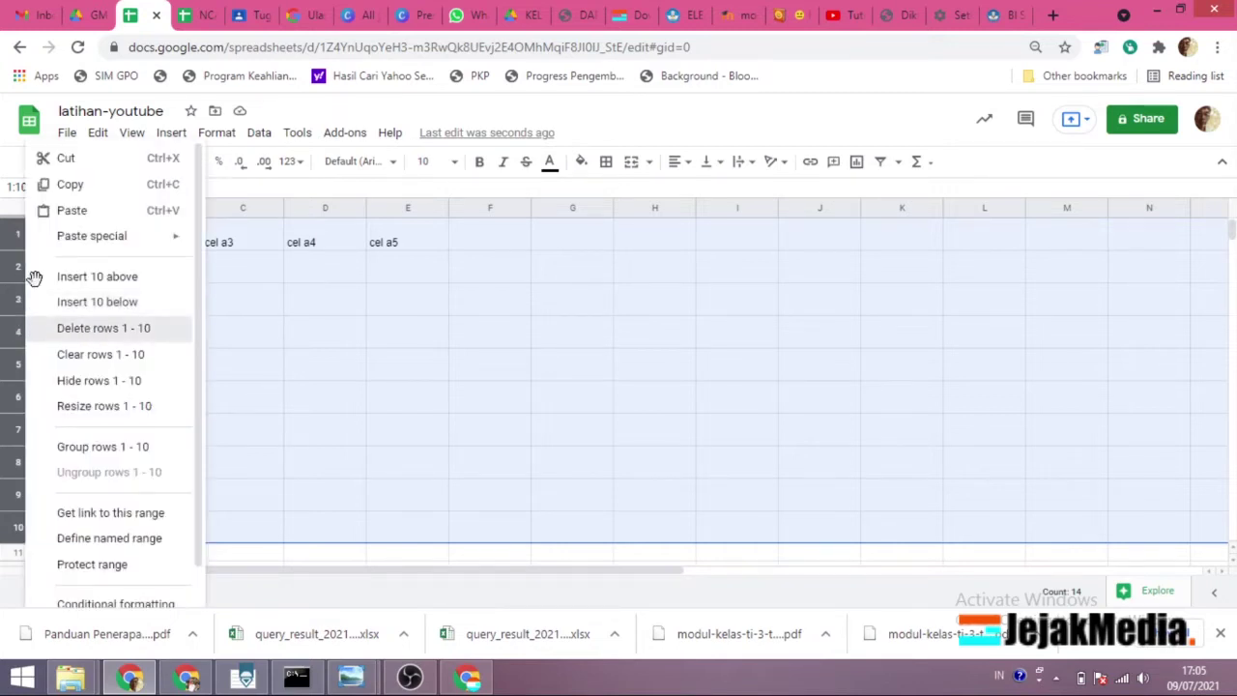
click(100, 331)
click(354, 401)
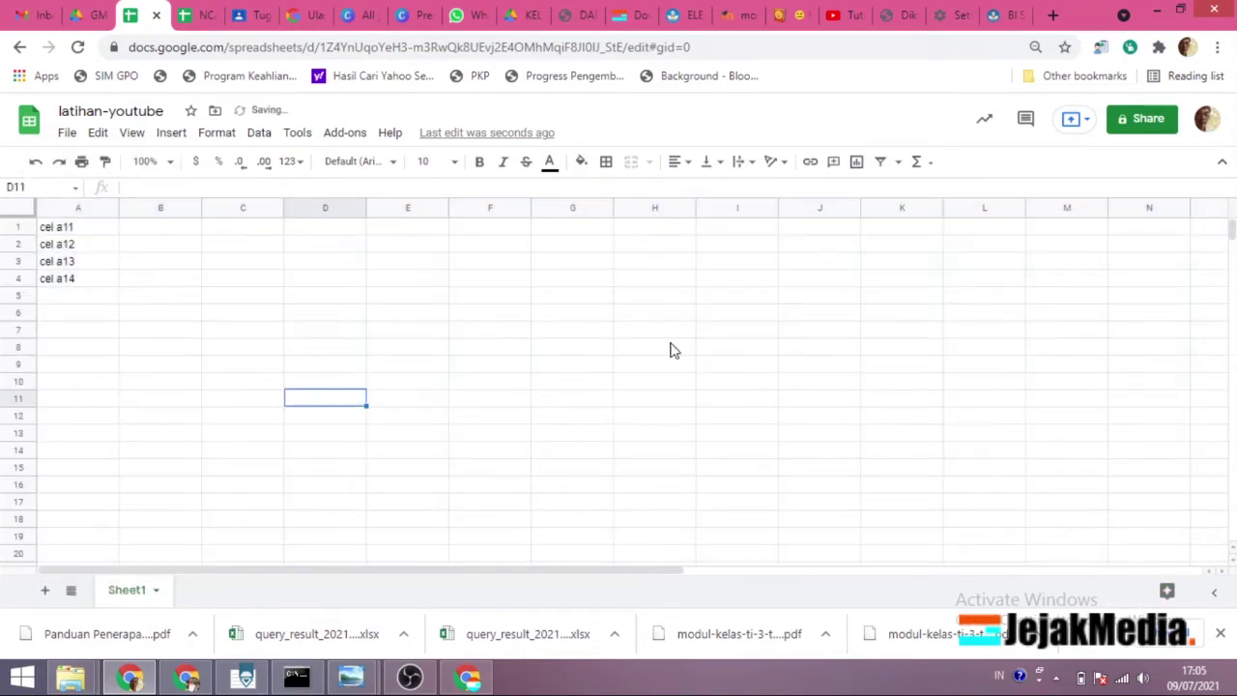
scroll(126, 302, down, 2)
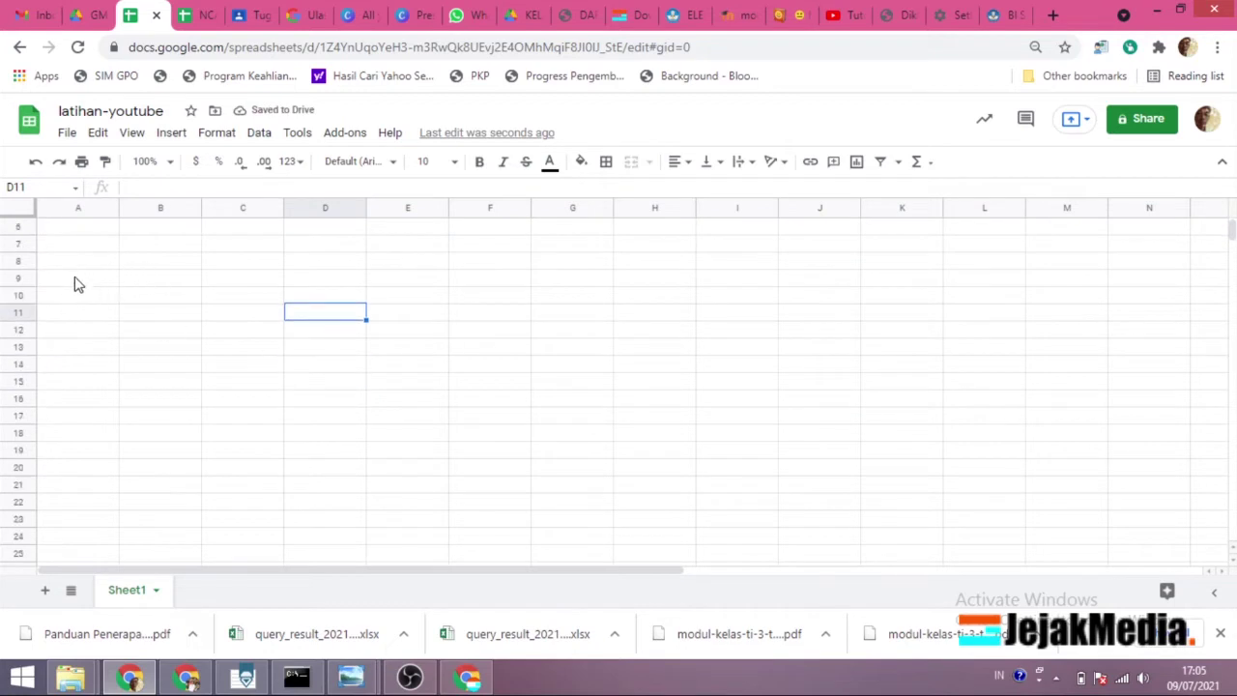
scroll(86, 280, up, 2)
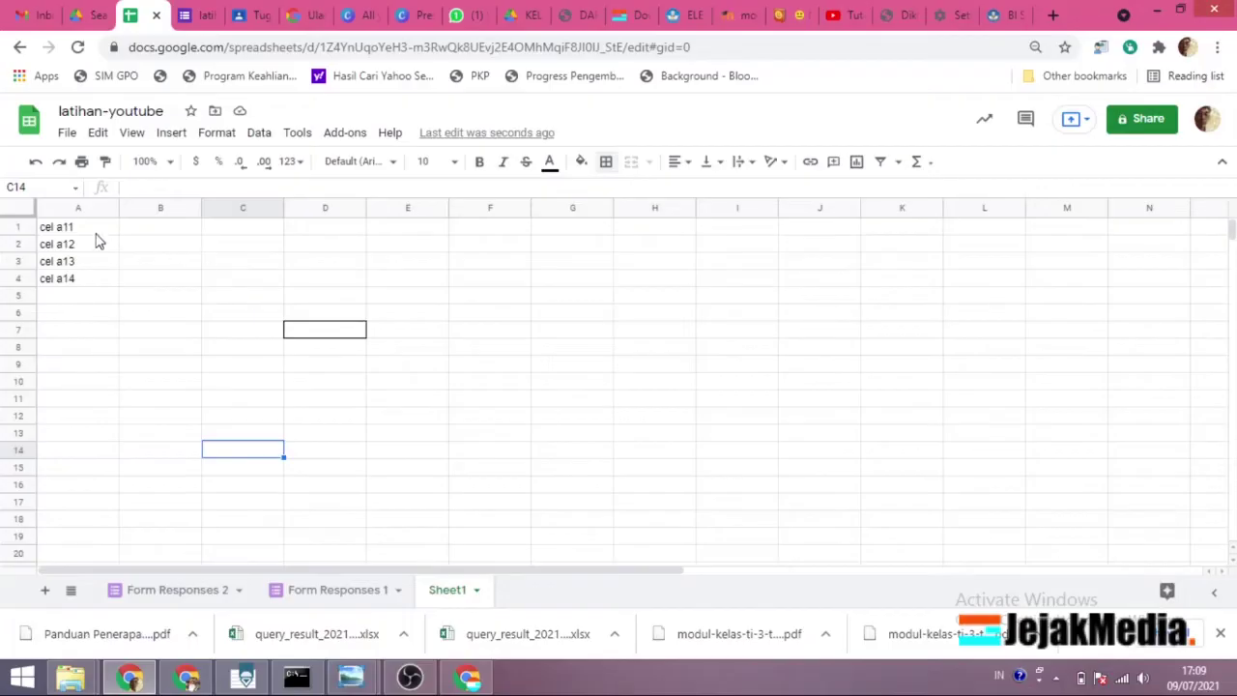
- Clear the contents of cells A1 to A4 and remove the border around cell D7
drag(100, 230, 83, 280)
key(Delete)
click(319, 330)
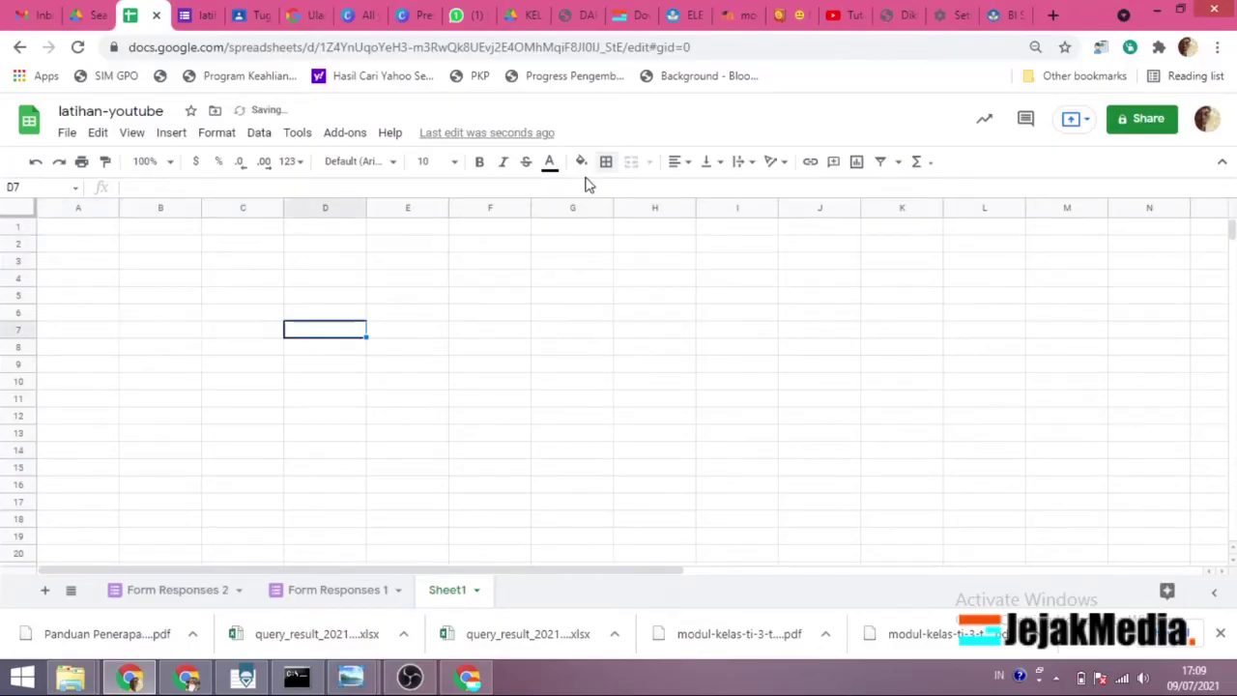
click(606, 161)
click(698, 222)
click(108, 229)
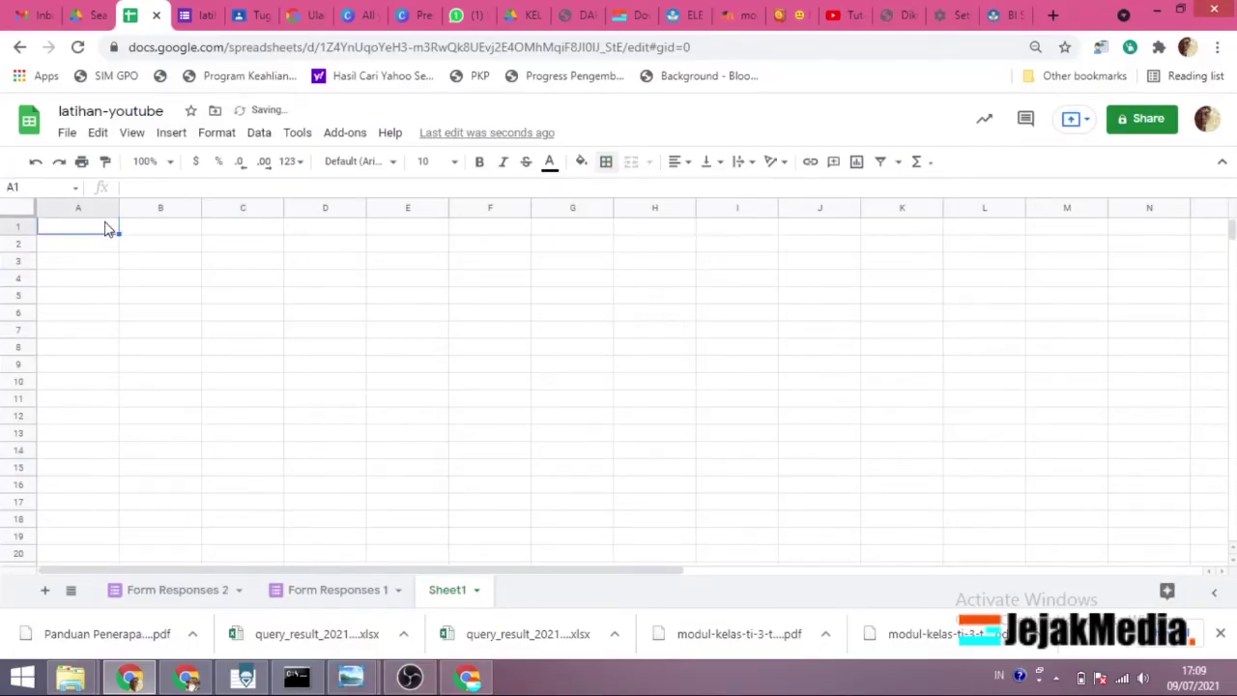
- Enter the column headers No, Nama, Tinggi Badan and Berat Badan in cells A1 to D1
text(No)
key(Tab)
text(Nama)
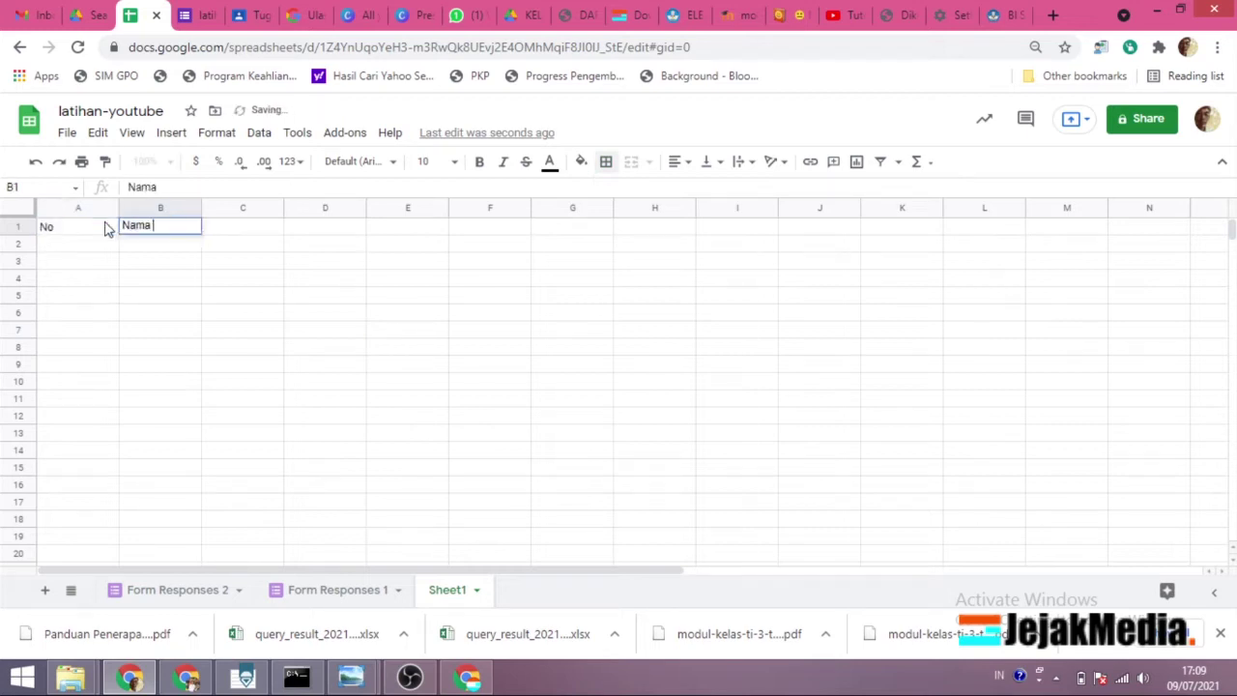
key(Tab)
text(Tingg)
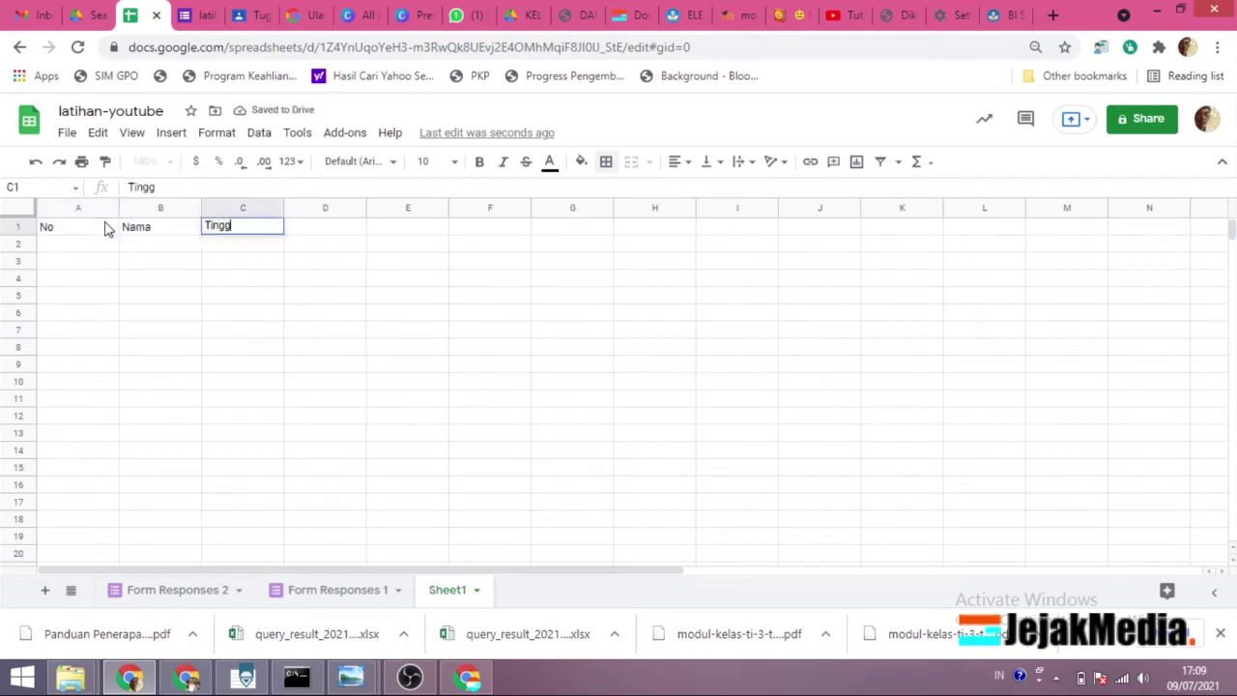
key(Tab)
key(Left)
click(164, 189)
text(a)
click(346, 232)
text(B)
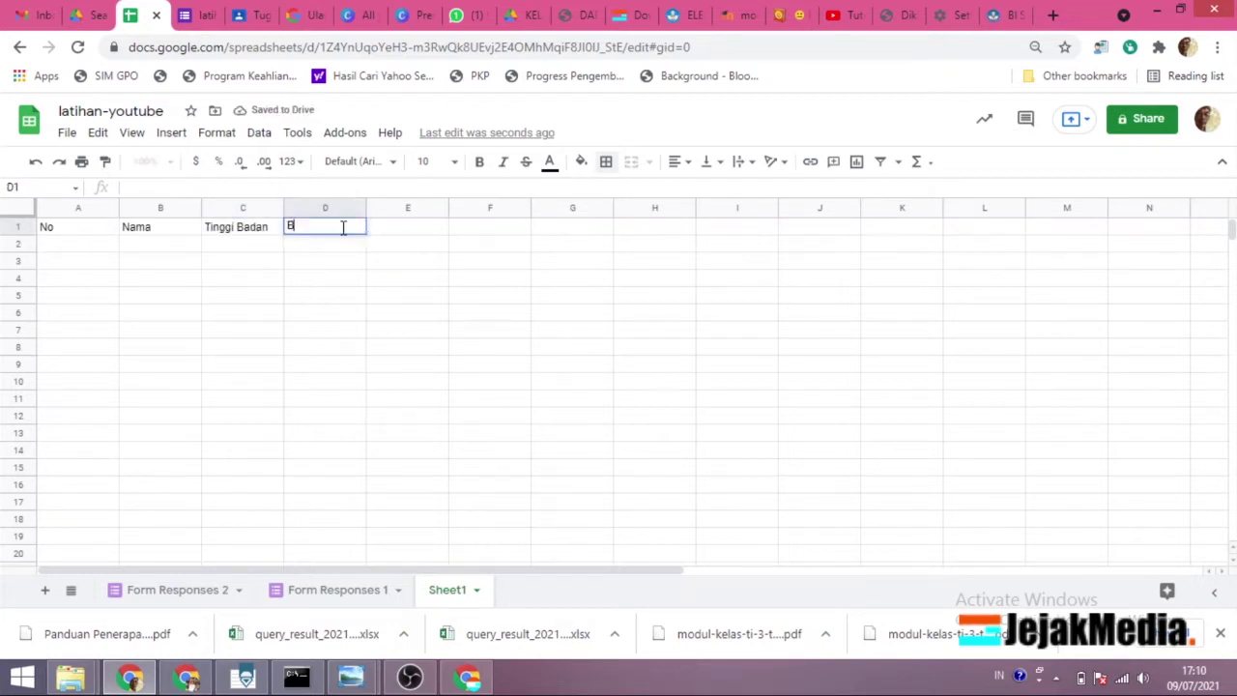
text(erat Badan)
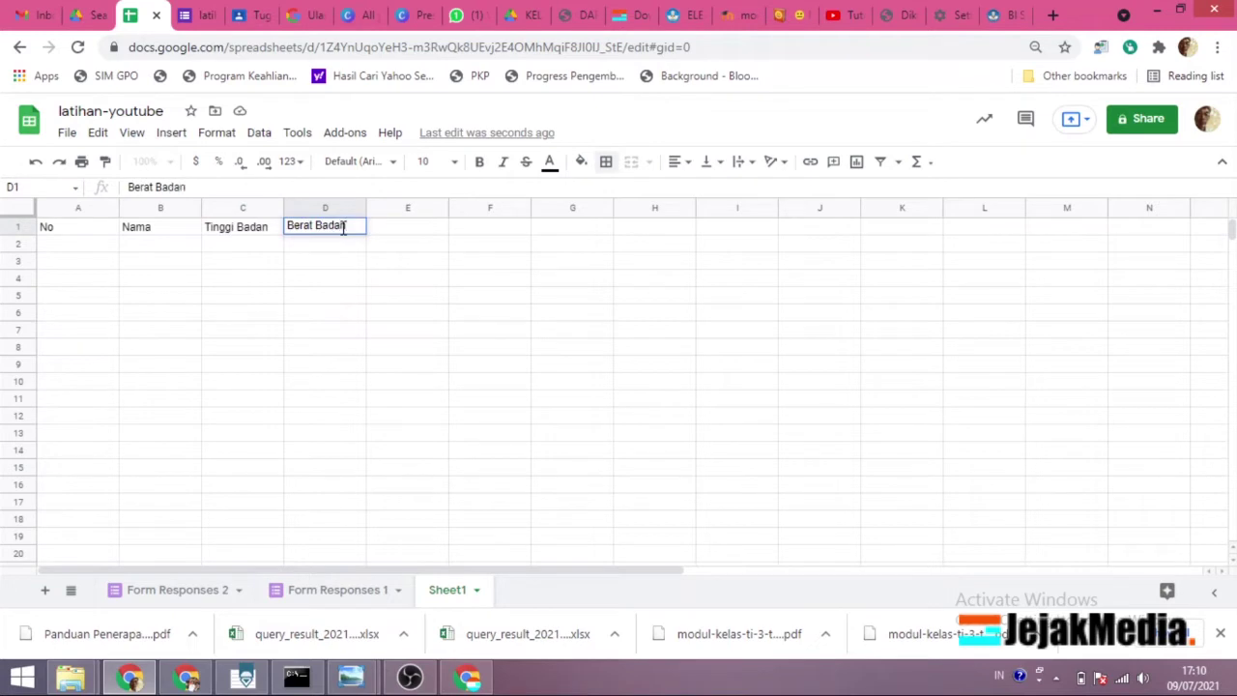
key(Return)
- Enter 1 in cell A2 and fill it down to A10
key(ctrl+minus)
key(ctrl+minus)
key(ctrl+plus)
key(ctrl+plus)
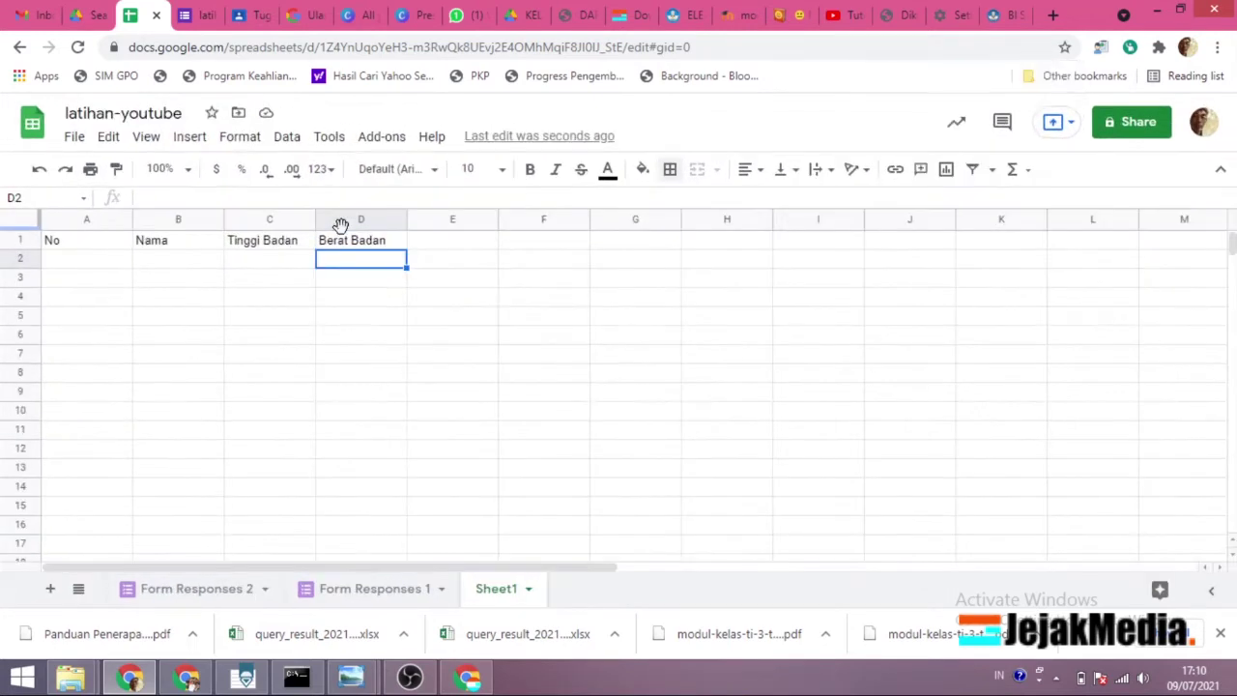
click(229, 317)
click(101, 259)
text(1)
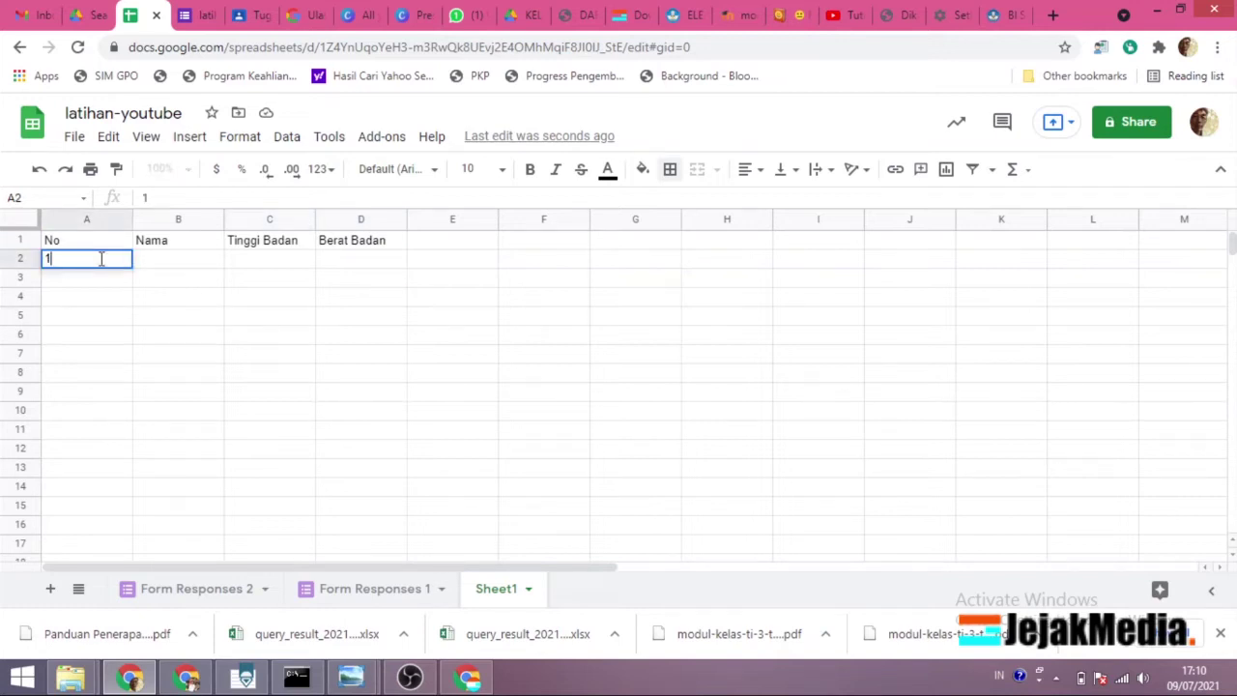
key(Return)
click(129, 262)
drag(132, 267, 126, 412)
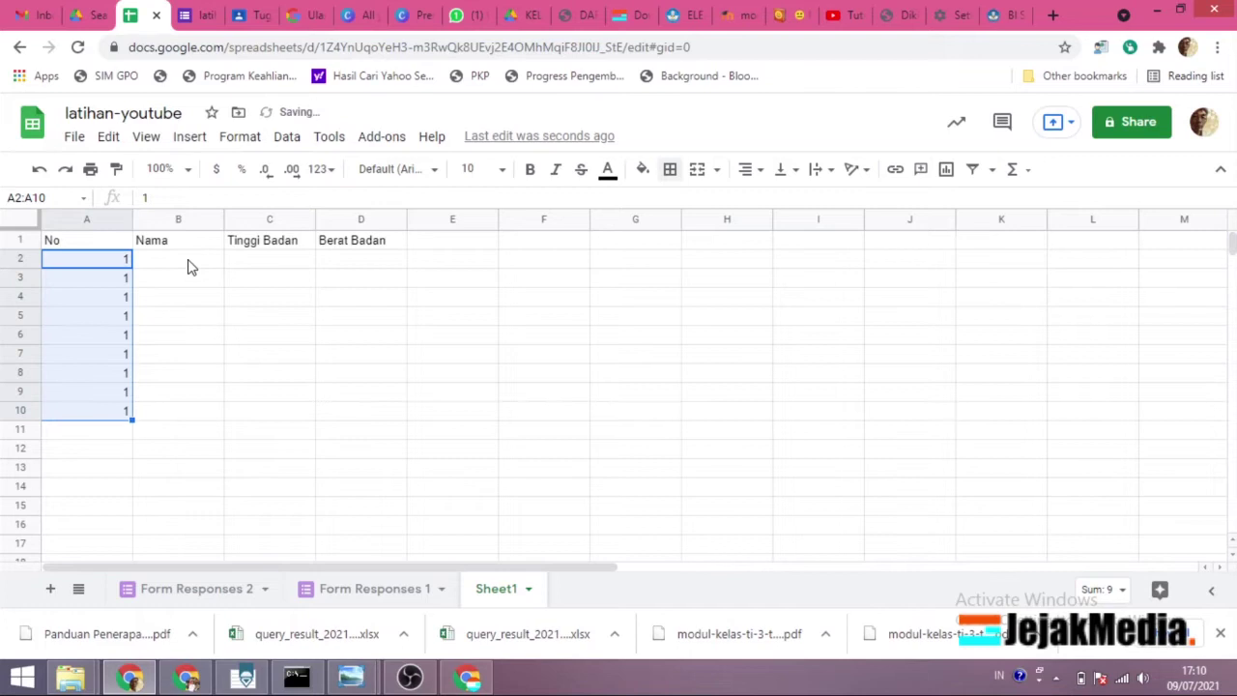
- Enter 2 in cell A3 and autofill the number series from A2:A3 down to A10
click(124, 278)
text(2)
key(Return)
drag(127, 263, 129, 412)
- Enter satu in B2 and dua in B3, and fill dua down to B10
click(200, 264)
text(satu)
key(Return)
text(dua)
key(Return)
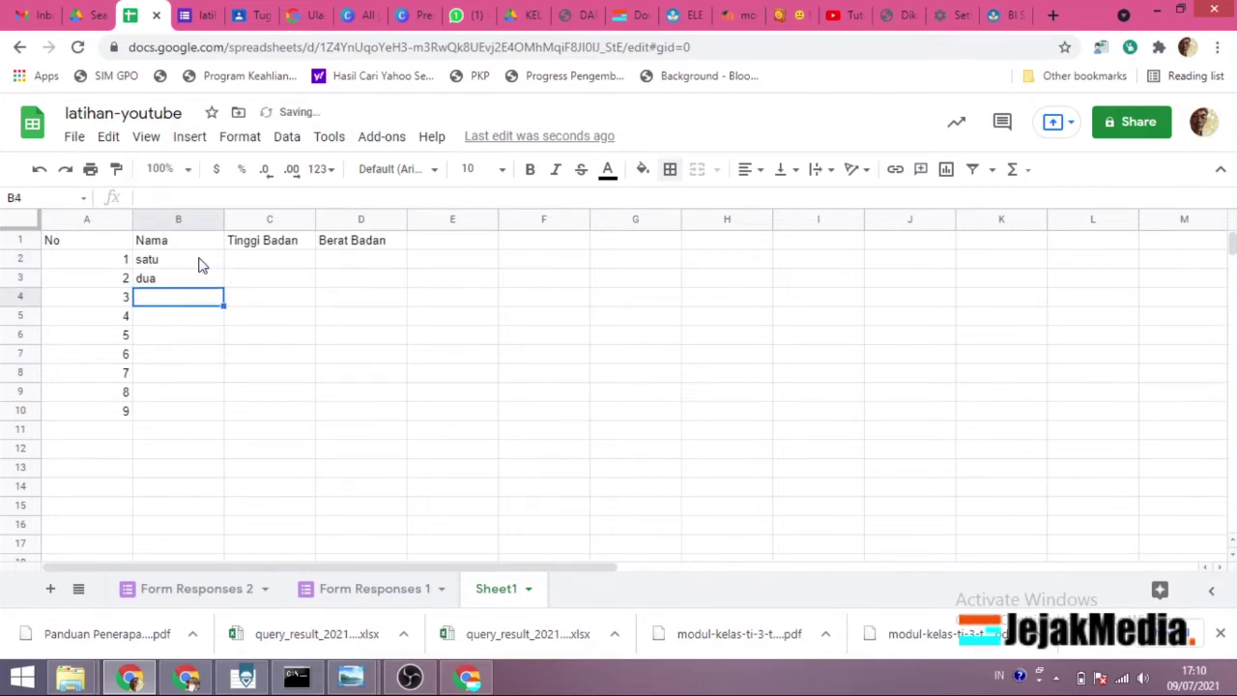
click(203, 280)
drag(223, 287, 241, 404)
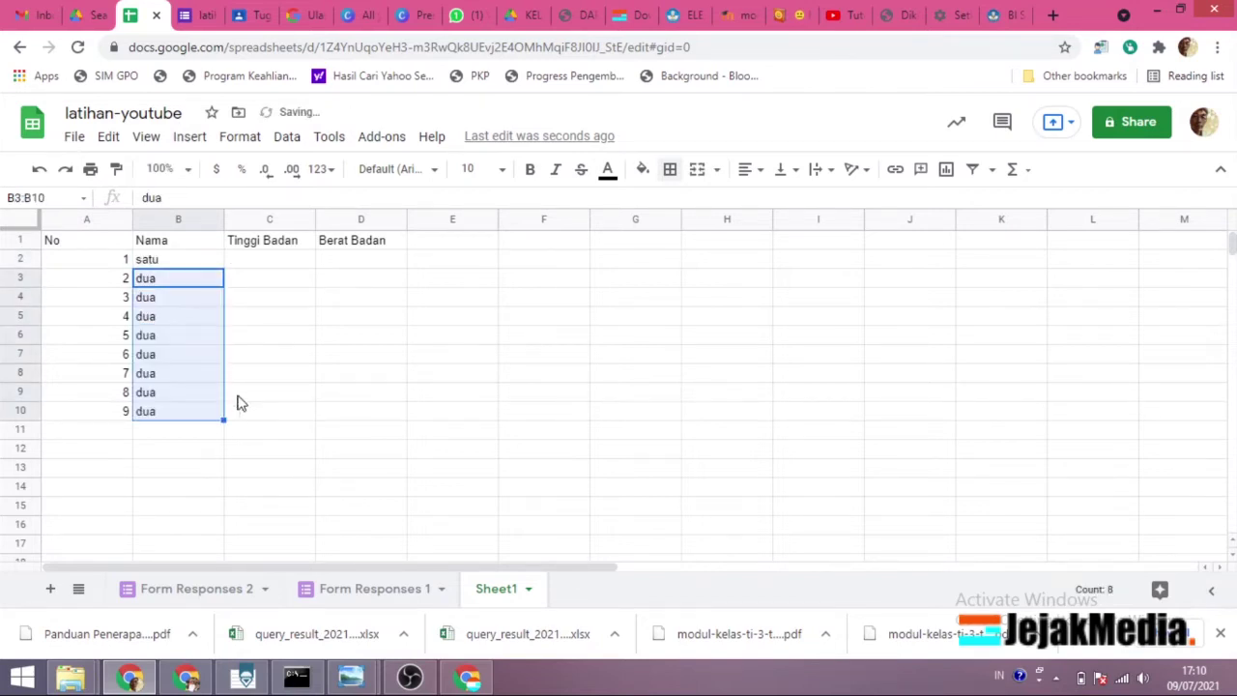
- Replace the names in cells B4 to B6 with tiga, empat and lima
click(163, 300)
text(tiga)
key(Return)
text(em)
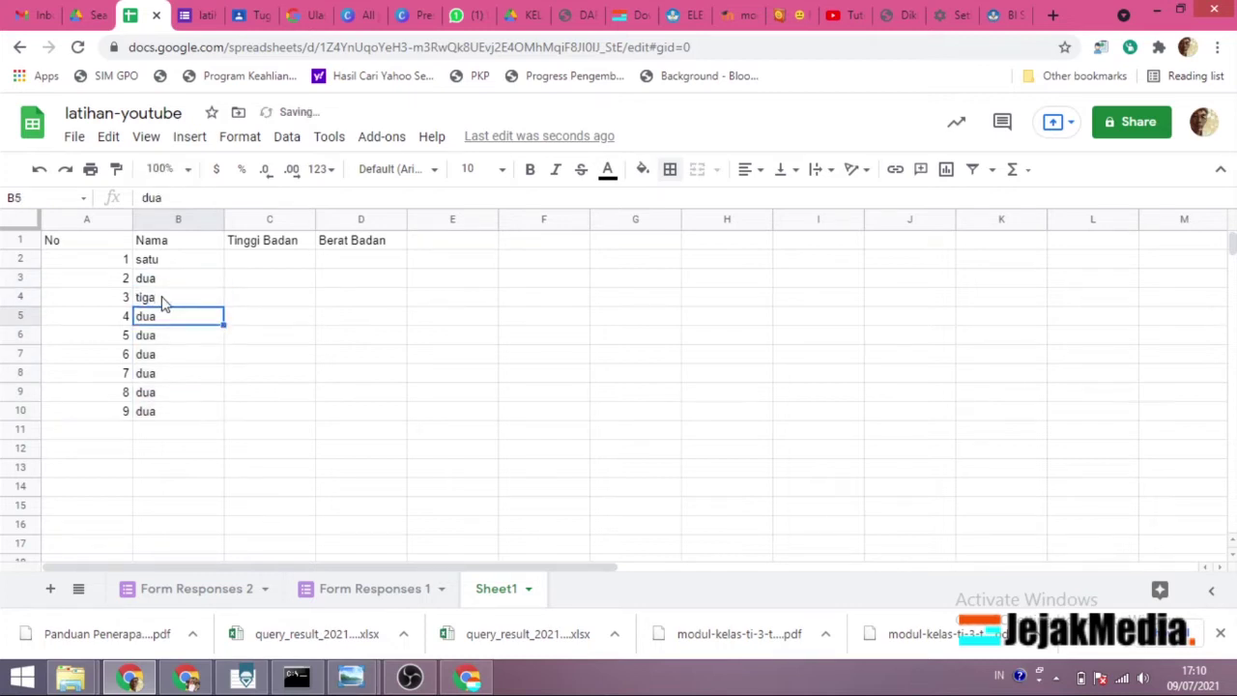
text(pat)
key(Return)
text(lima)
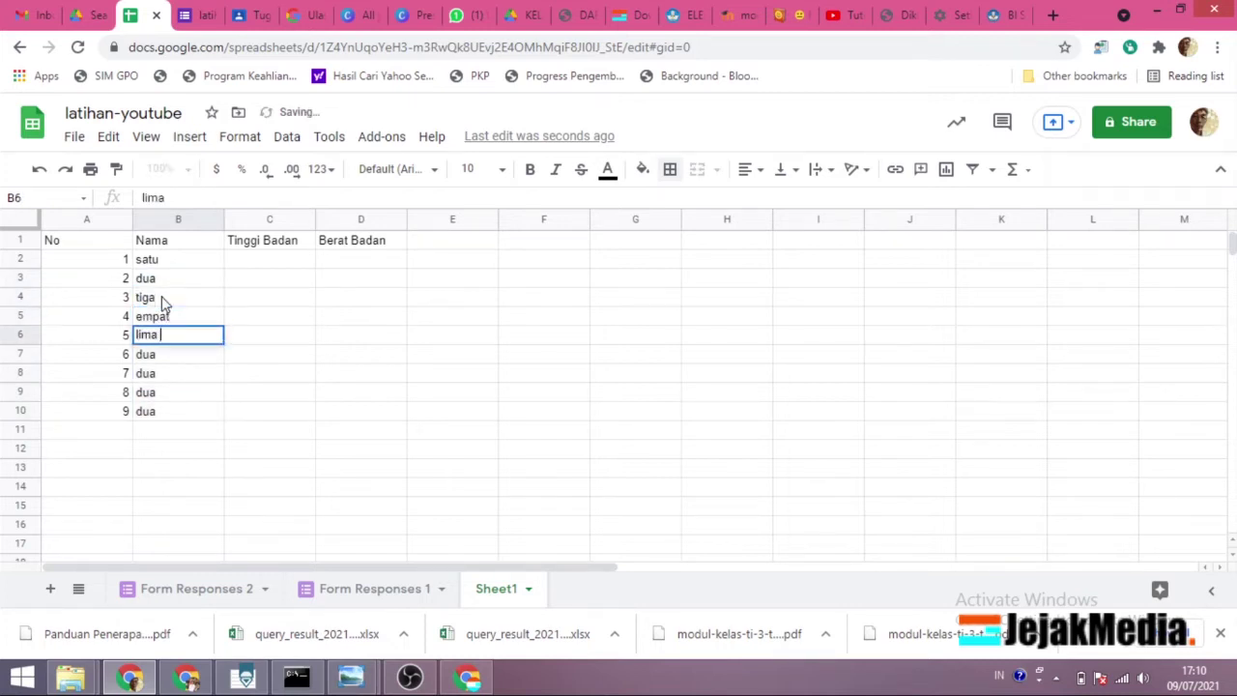
key(Return)
- Clear the contents of rows 7 to 10
click(21, 354)
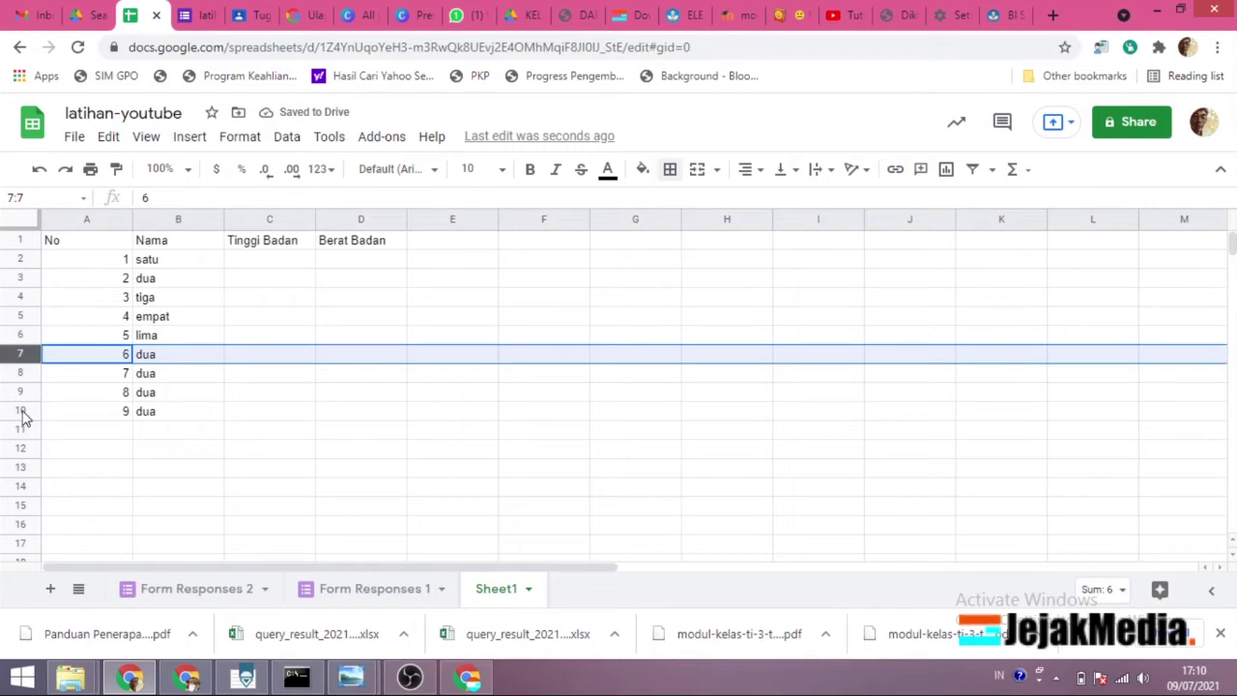
shift+click(20, 410)
key(Delete)
click(279, 449)
- Enter the Tinggi Badan values 170, 150, 140, 145 and 175 in cells C2 to C6
click(263, 259)
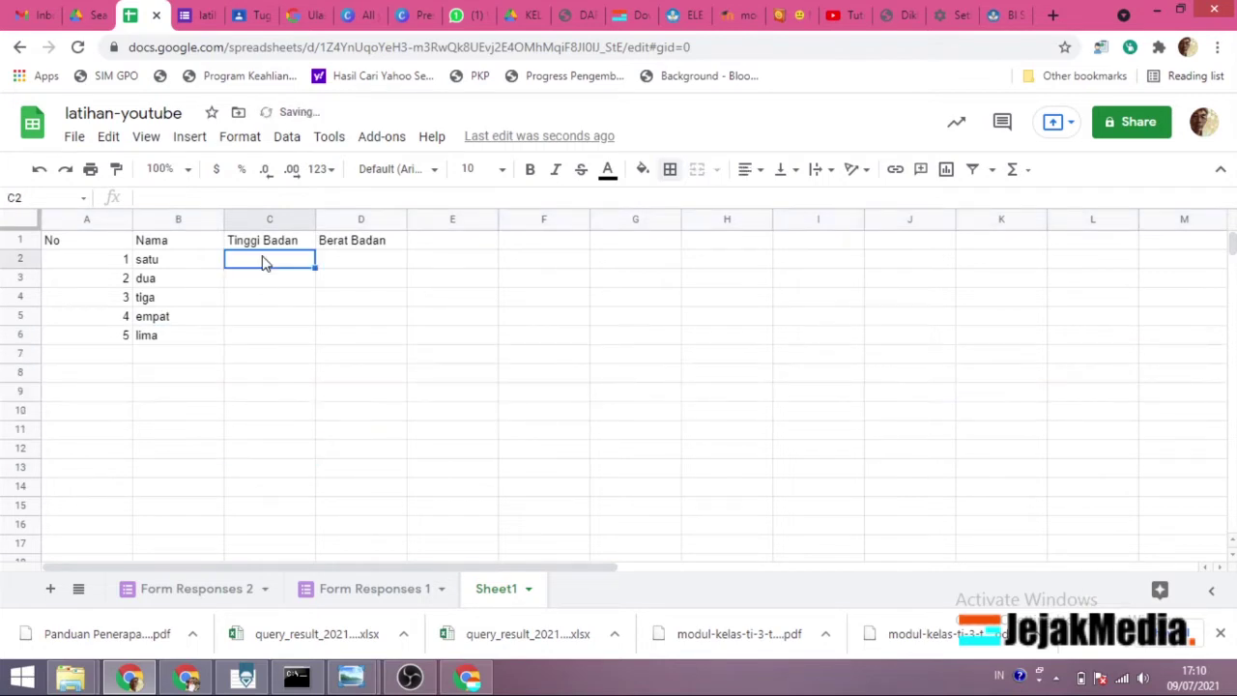
text(170)
key(Return)
text(150)
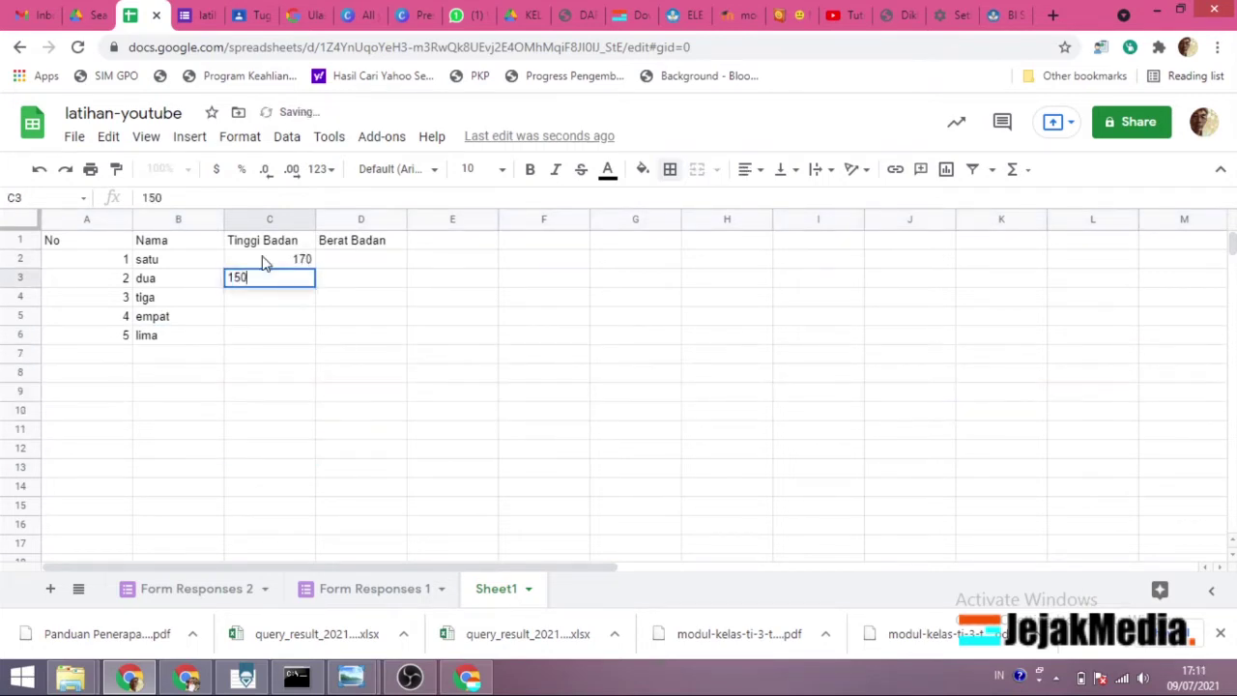
key(Return)
text(140)
key(Return)
text(145)
key(Return)
text(175)
key(Return)
- Enter the Berat Badan values 55, 60, 67, 54 and 35 in cells D2 to D6
click(364, 260)
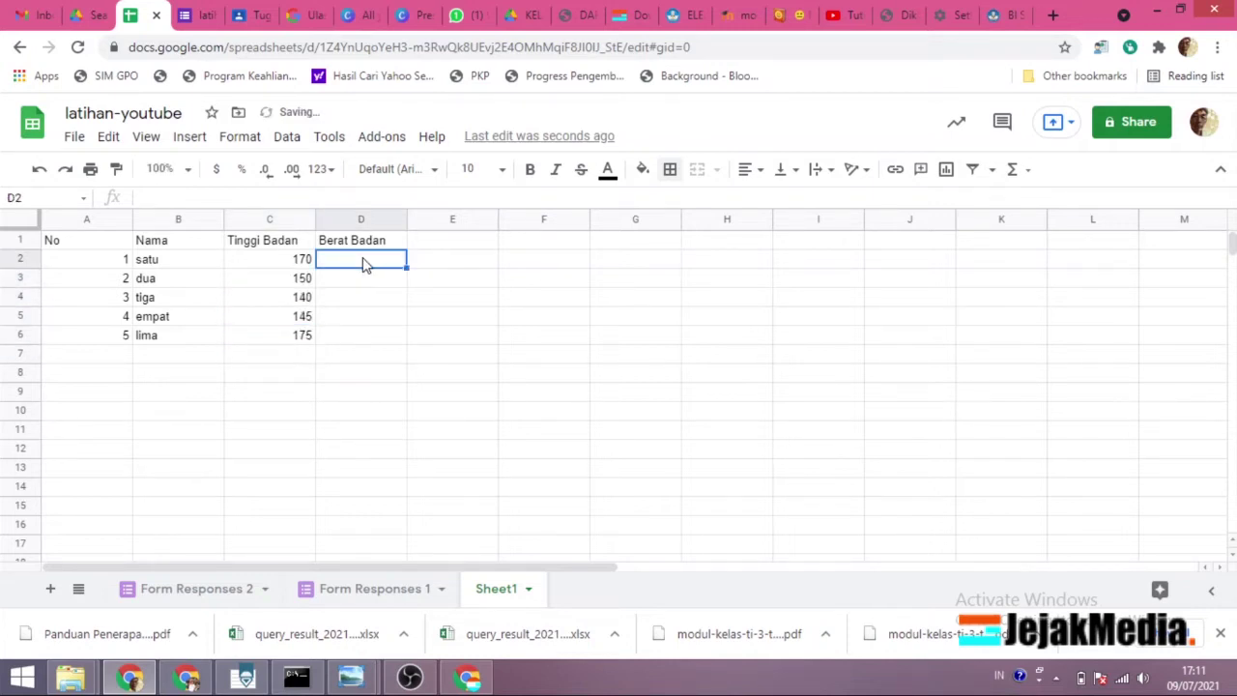
double_click(364, 259)
text(55)
key(Return)
text(60)
key(Return)
text(67)
key(Return)
text(54)
key(Return)
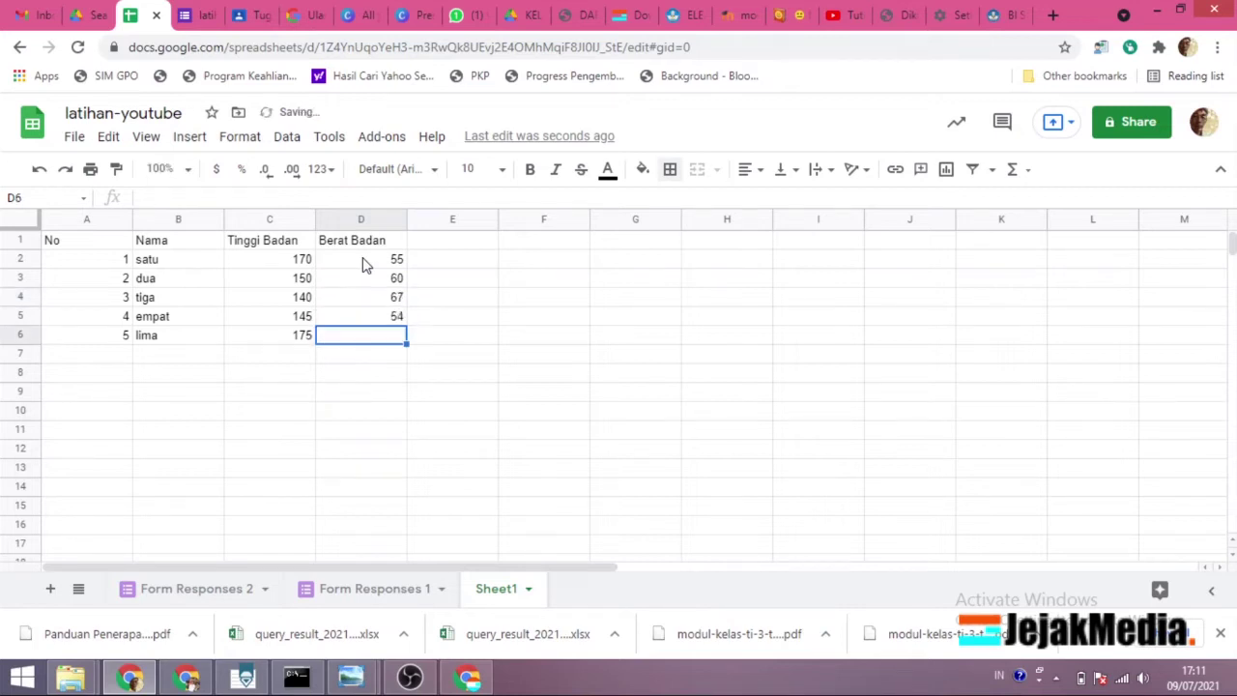
text(35)
key(Return)
- Apply all borders to the table A1:D6 and fit the width of column A to its contents
drag(107, 242, 387, 337)
click(670, 170)
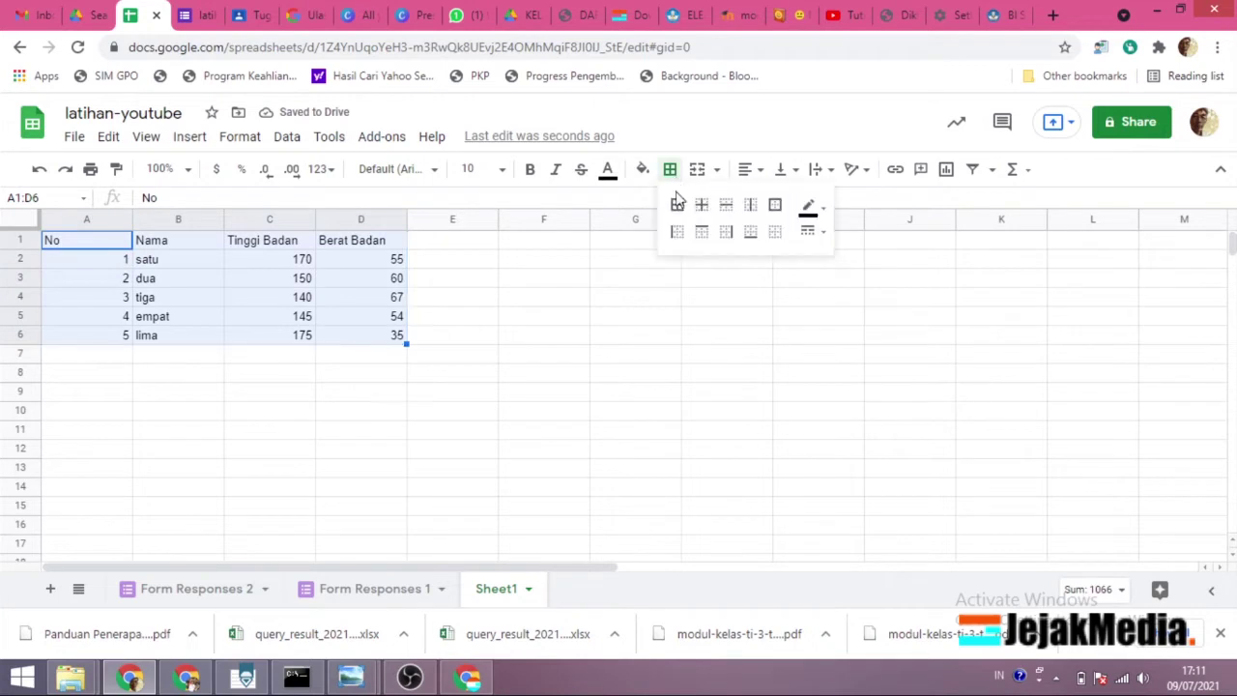
click(678, 203)
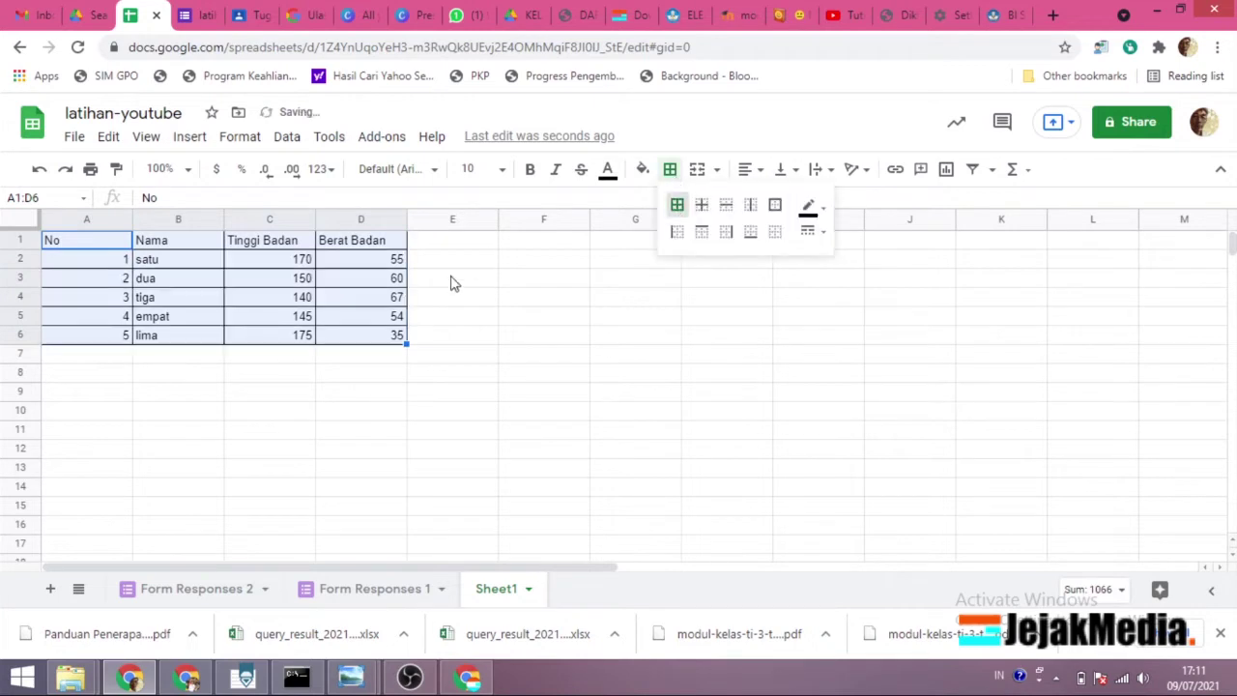
double_click(132, 218)
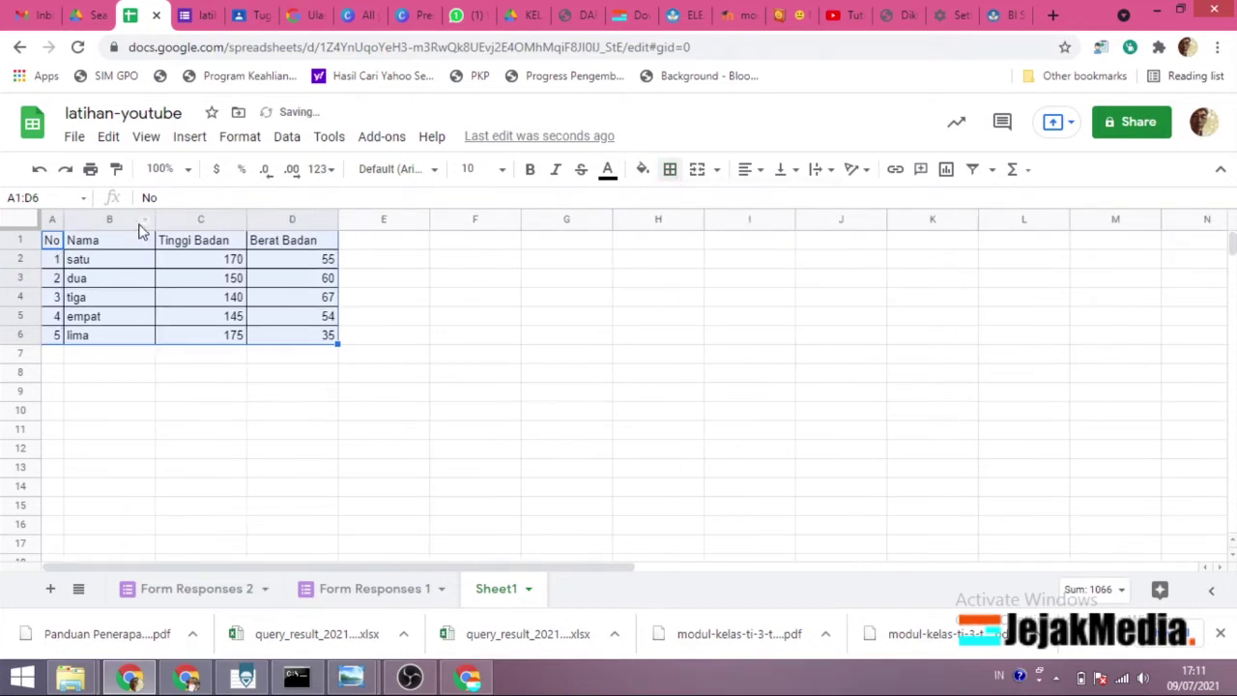
click(149, 301)
- Centre the header cells A1:D1, make them bold and set their font size to 12
key(ctrl+Home)
shift+click(288, 245)
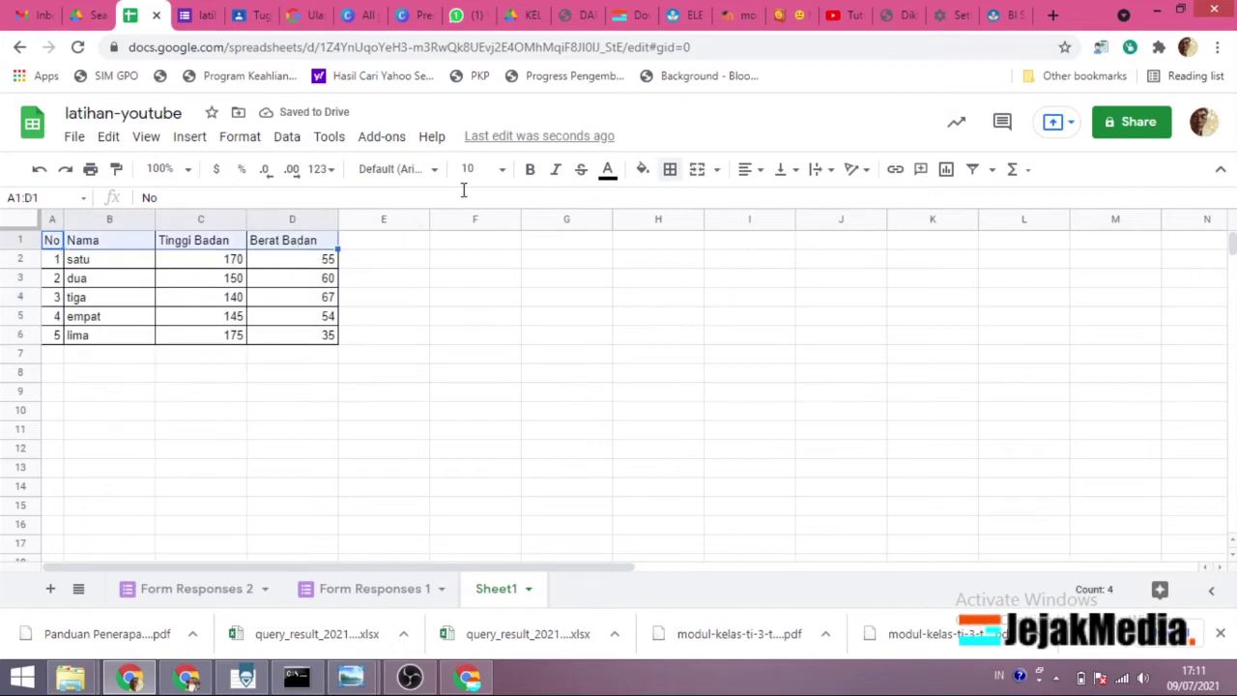
click(754, 170)
click(770, 203)
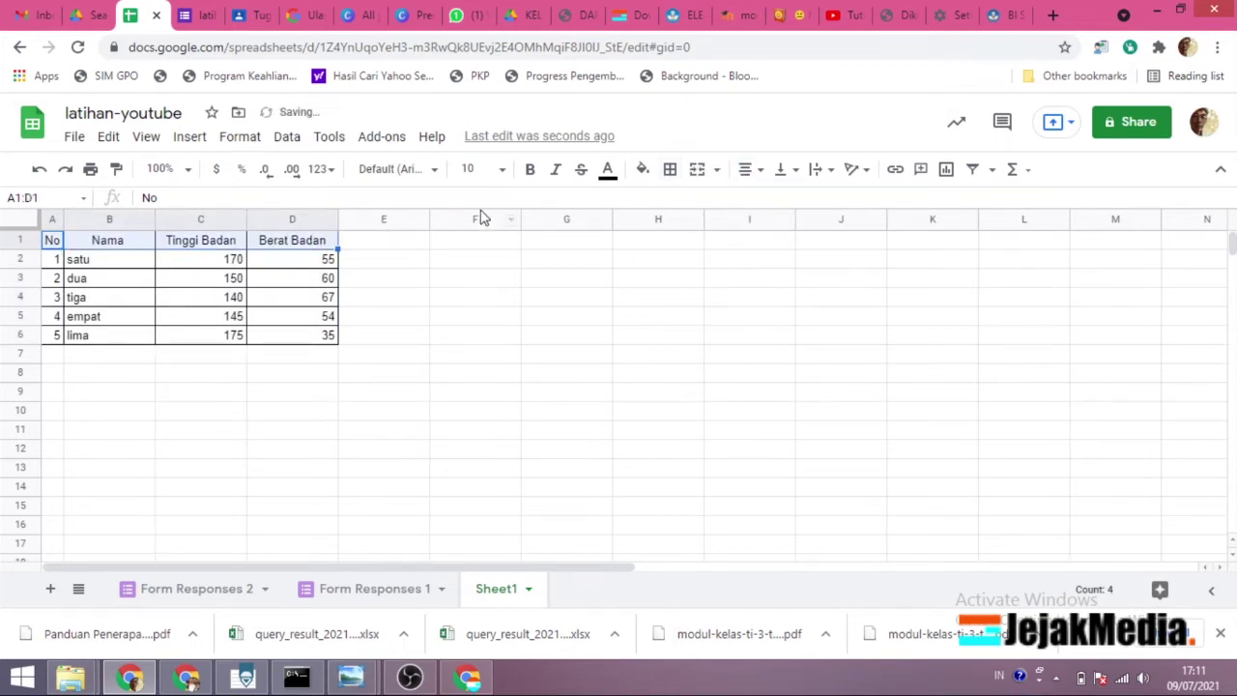
click(530, 170)
click(501, 169)
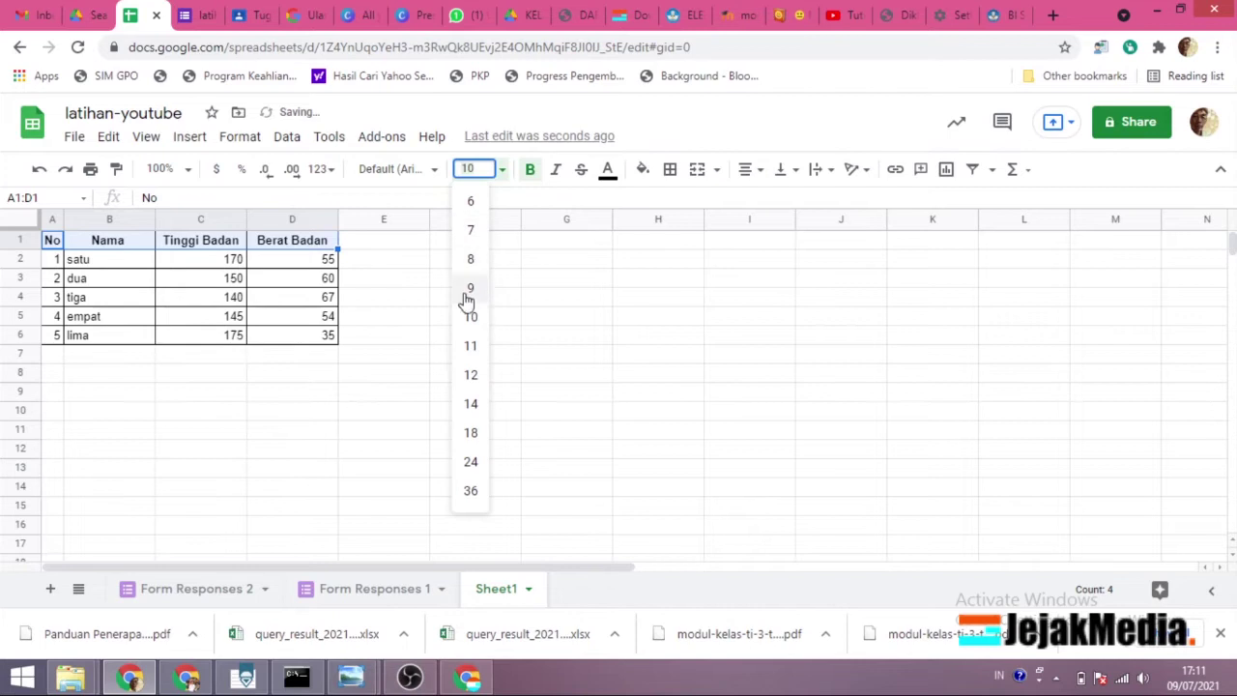
click(472, 375)
click(310, 413)
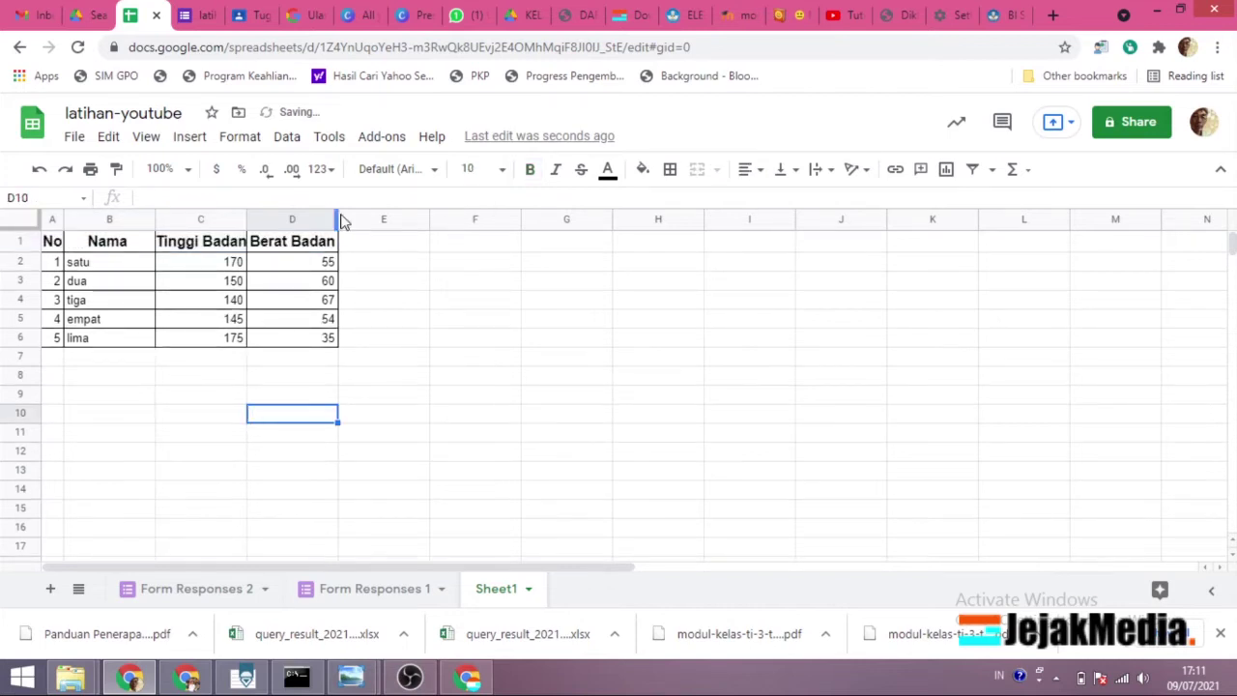
- Fit the widths of columns D and C to their contents
double_click(337, 224)
double_click(244, 226)
click(199, 319)
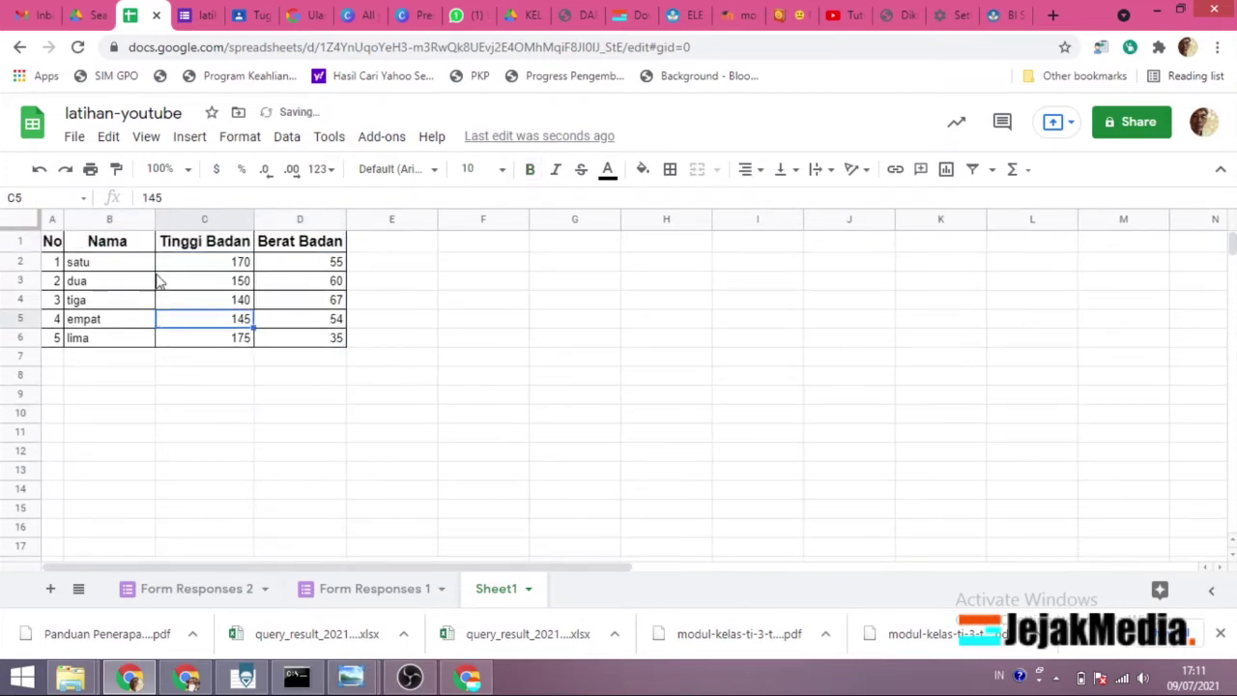
- Centre the height and weight values in cells C2:D6 horizontally
click(106, 265)
drag(203, 262, 334, 336)
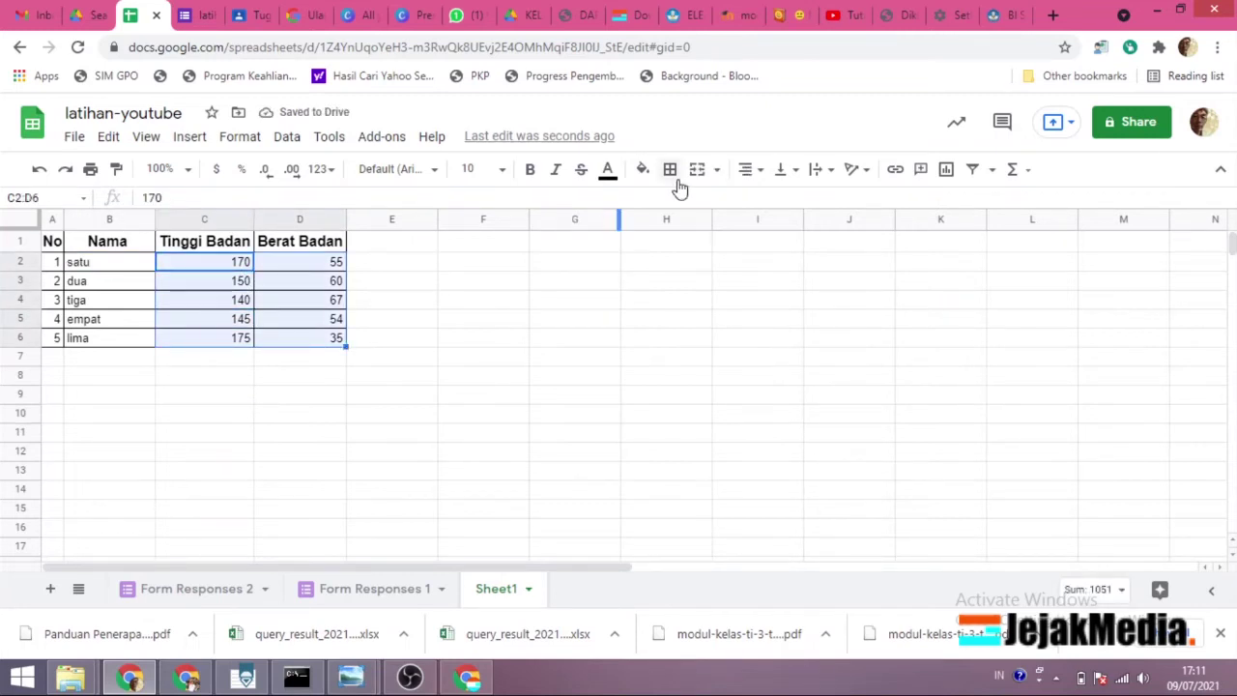
click(749, 170)
click(767, 203)
click(392, 413)
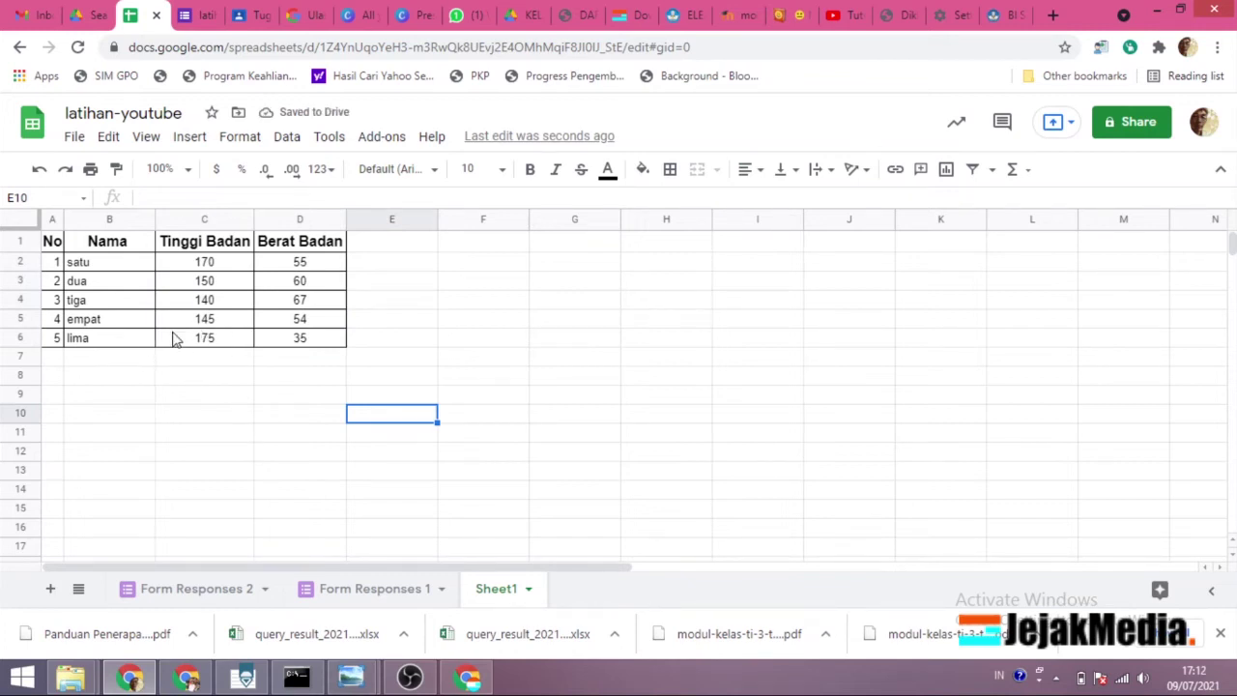
- Select the table A1:D6 and examine the cell commands and merge options available for it
click(56, 248)
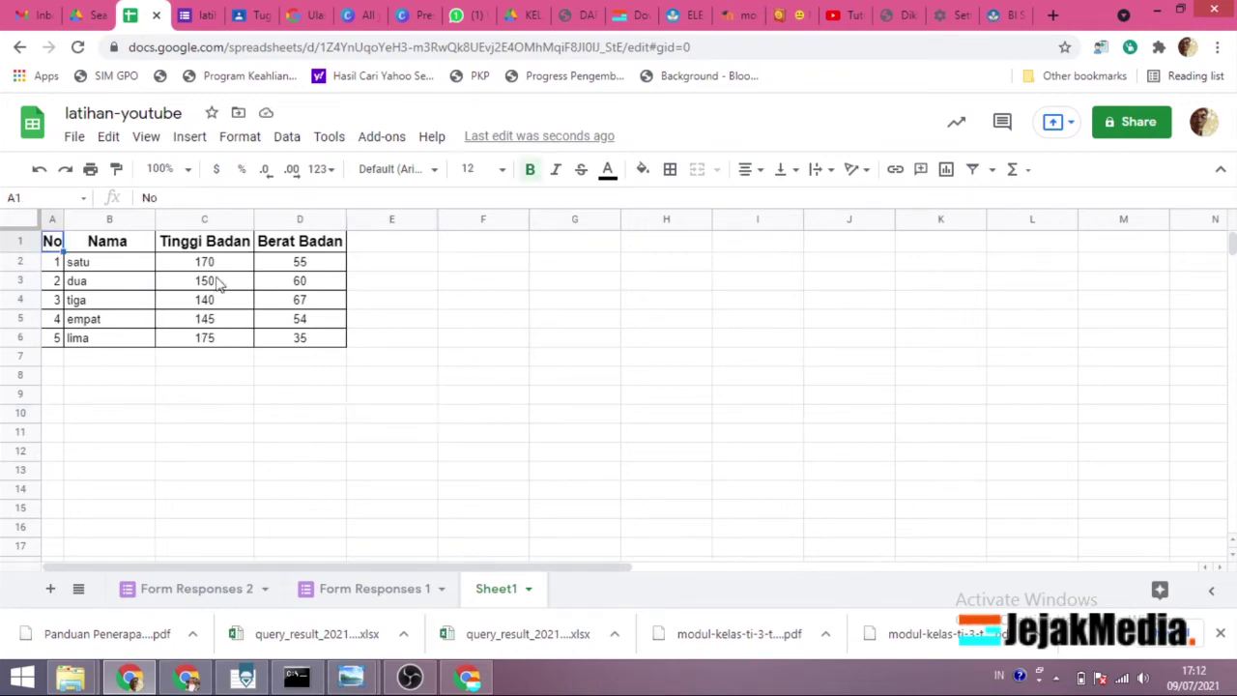
shift+click(326, 343)
right_click(325, 343)
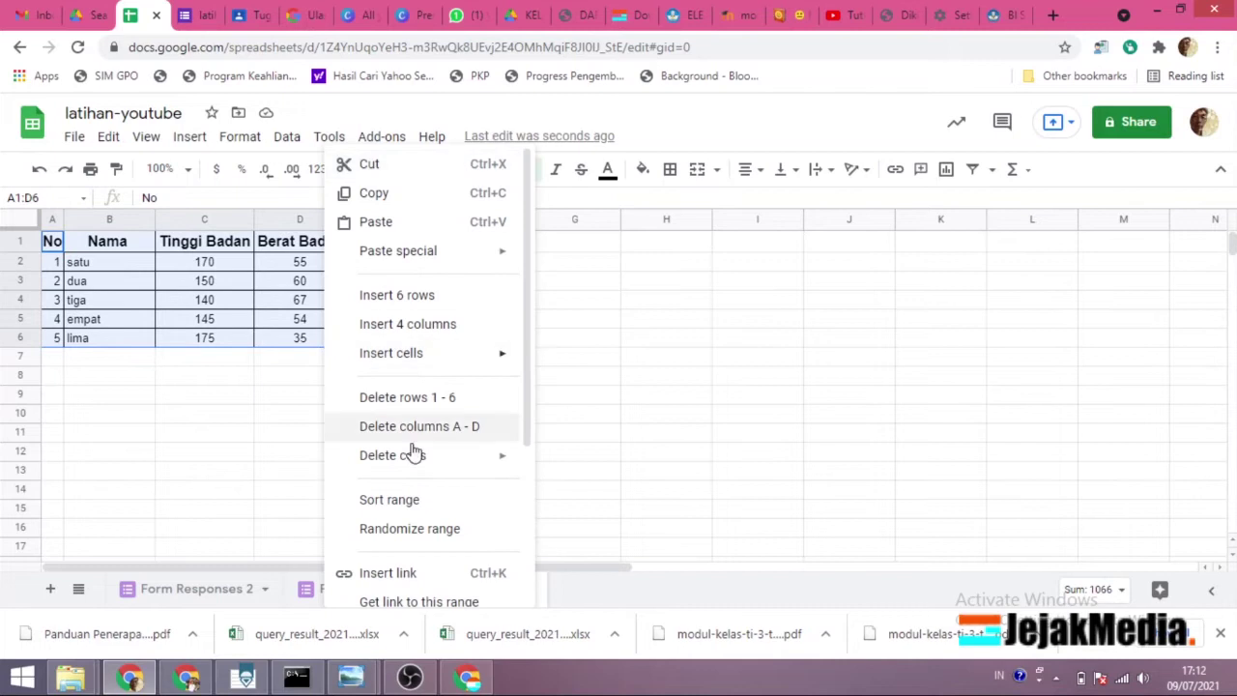
scroll(428, 489, down, 2)
scroll(431, 493, down, 1)
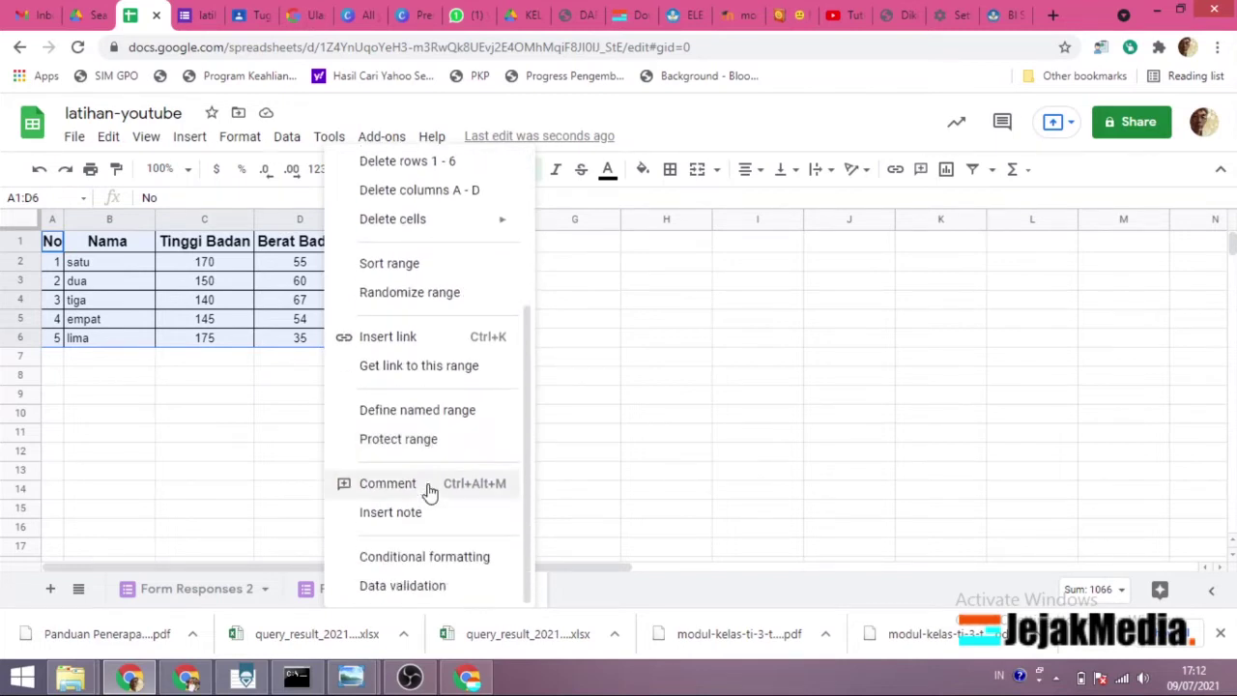
scroll(430, 493, up, 3)
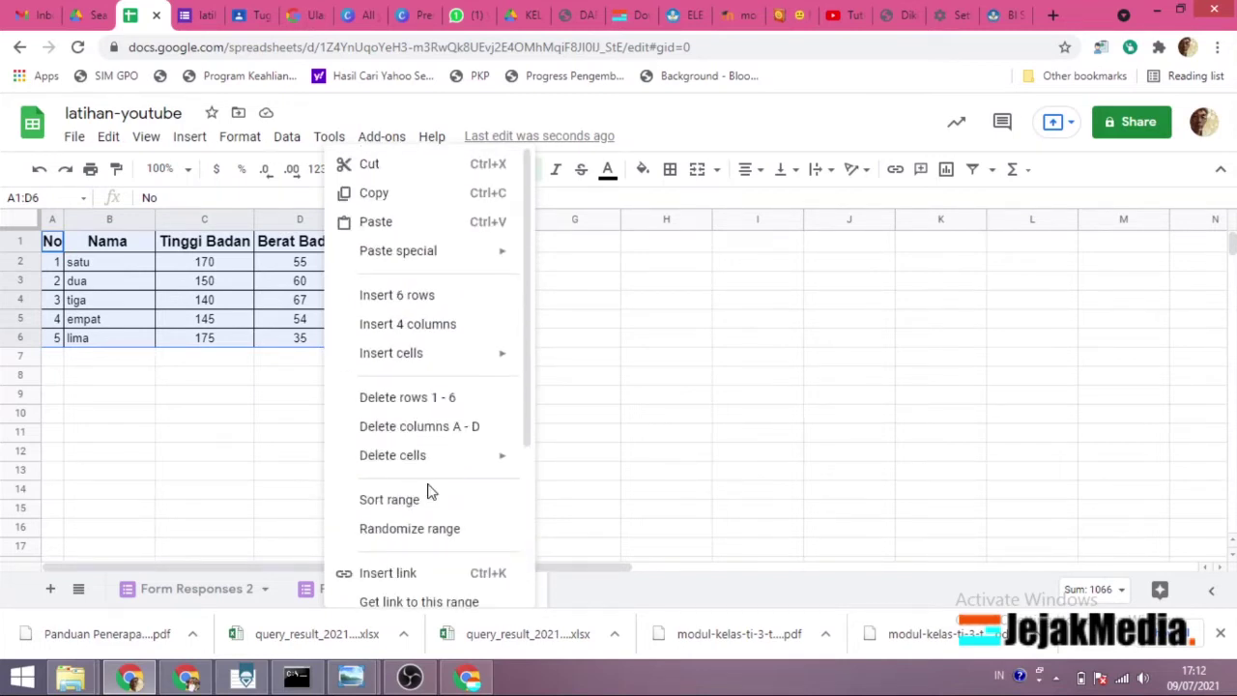
scroll(430, 493, down, 2)
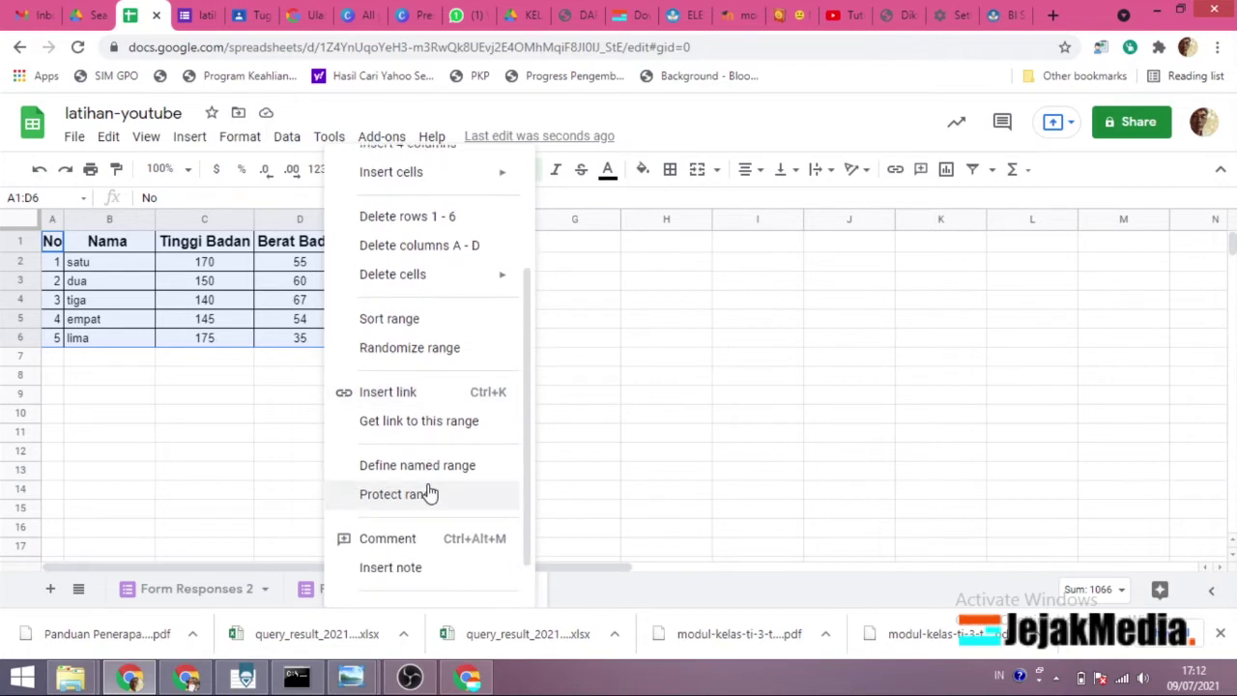
scroll(430, 493, down, 1)
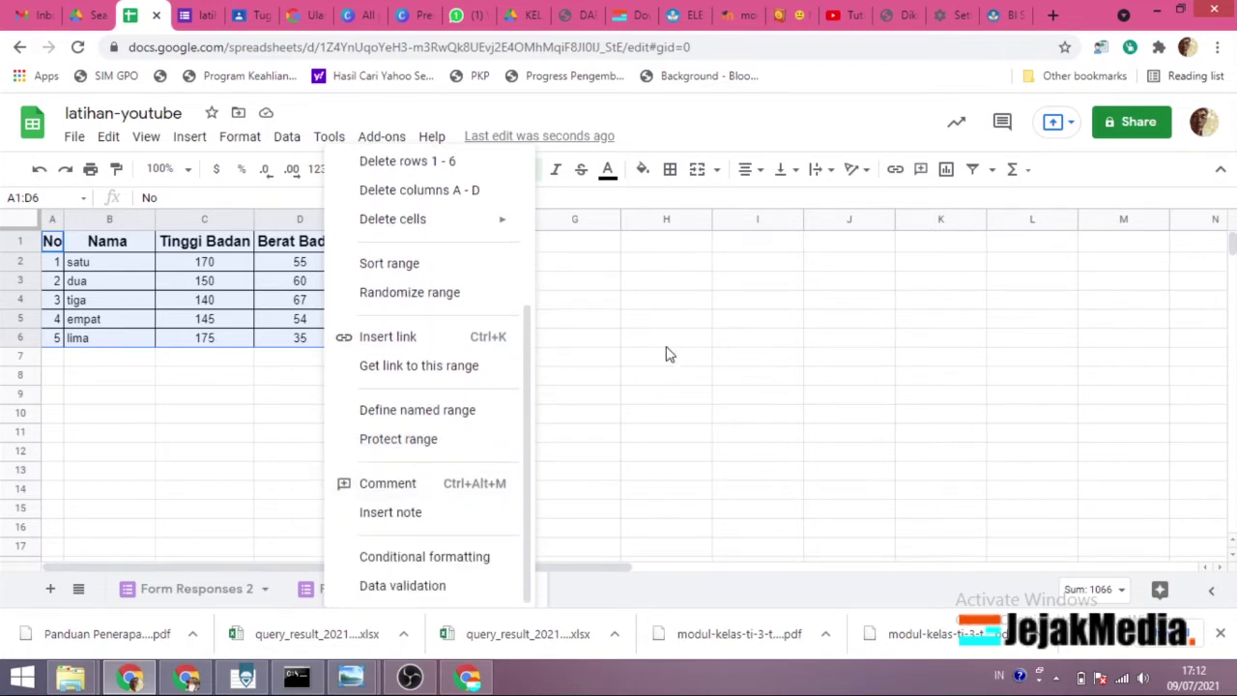
click(715, 171)
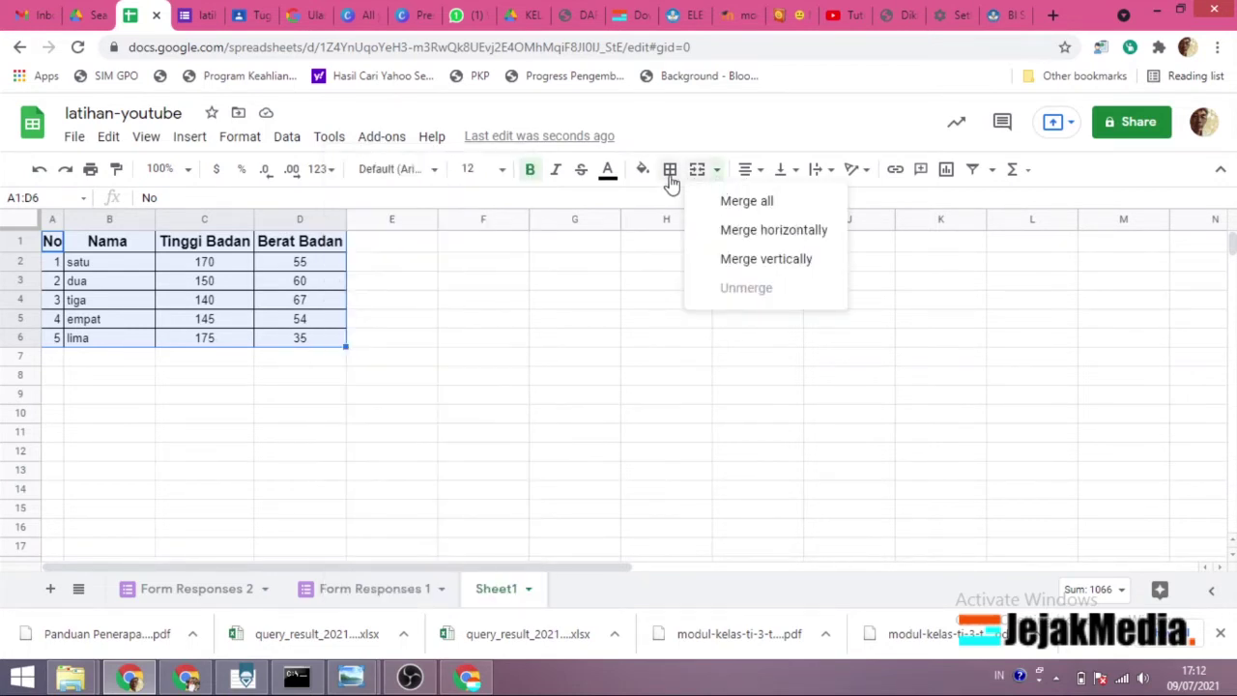
- Add a conditional format rule to A1:D6 that applies the default green style to cells that are not empty
click(237, 138)
mouse_move(355, 469)
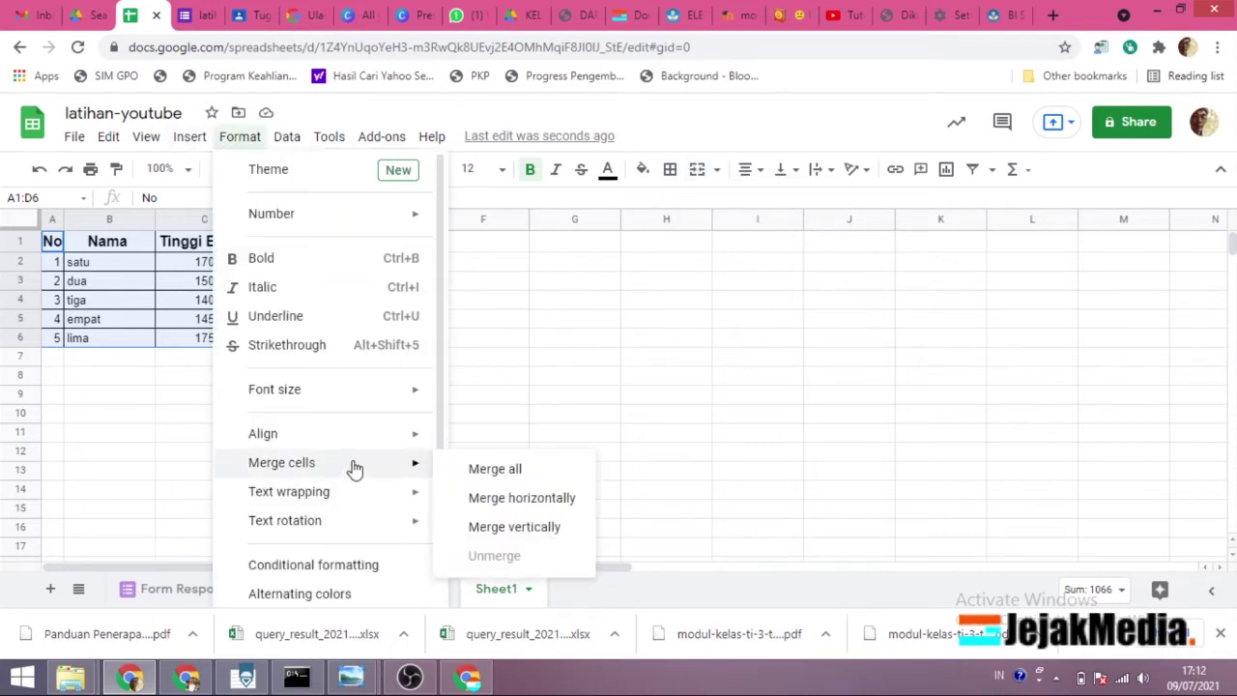
scroll(333, 473, down, 1)
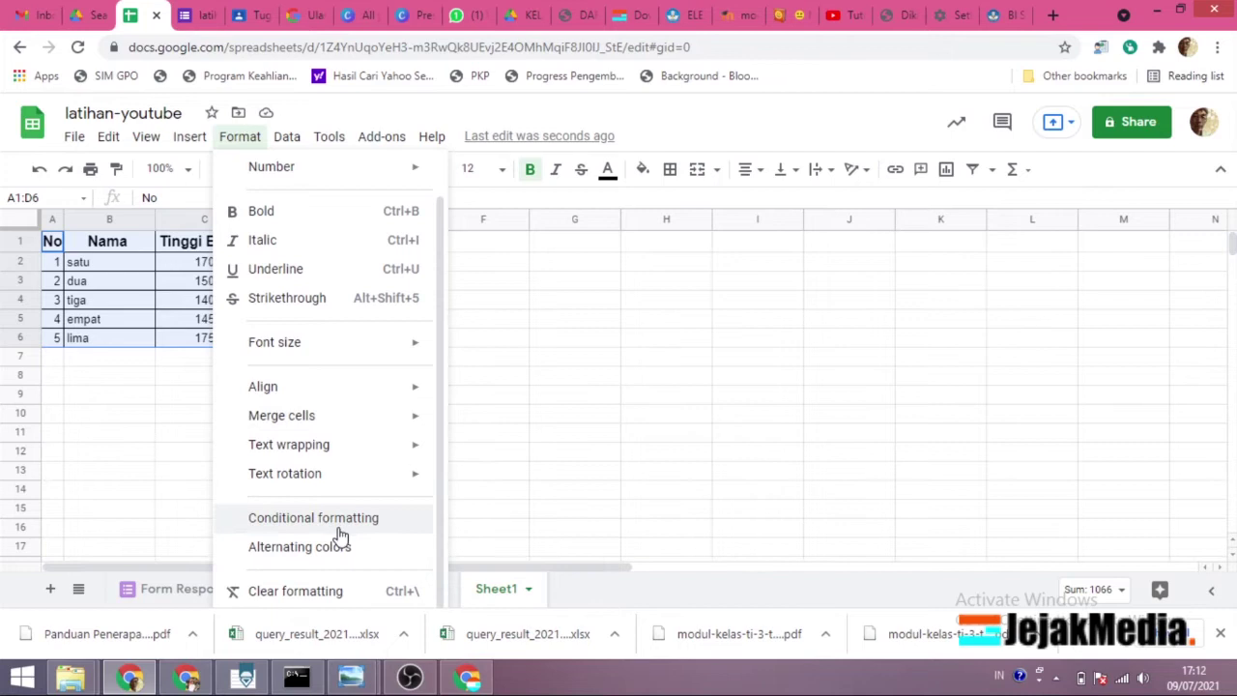
click(377, 519)
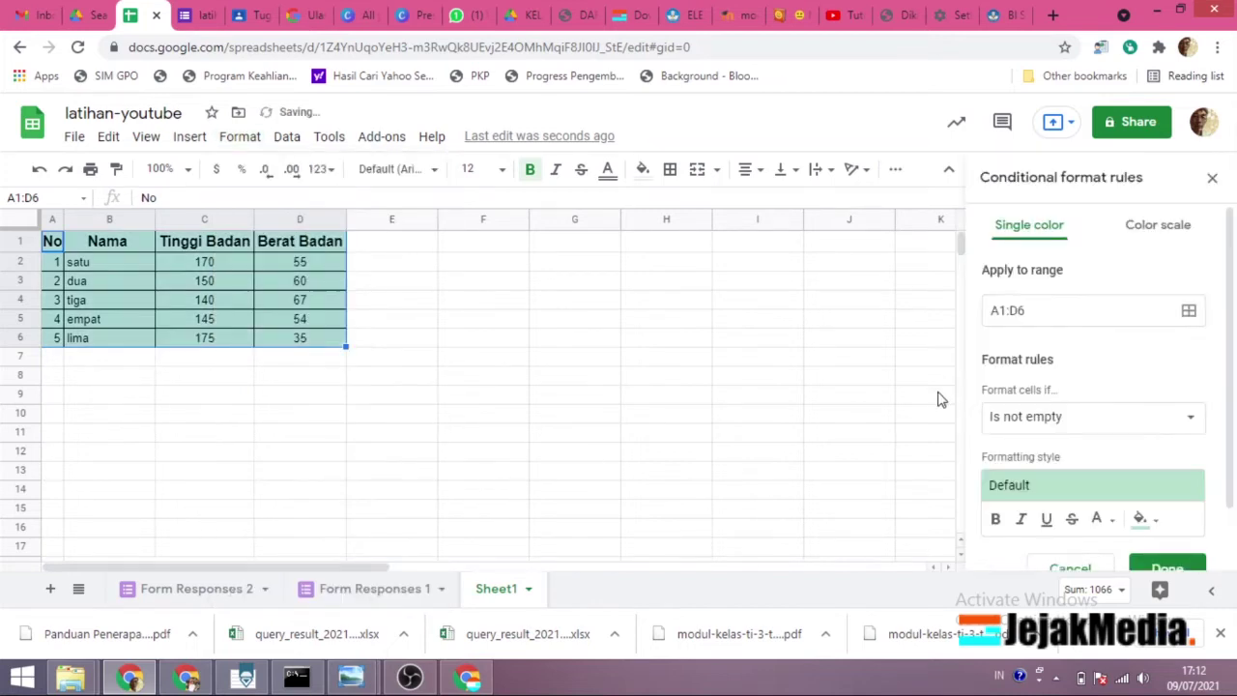
scroll(1146, 412, down, 1)
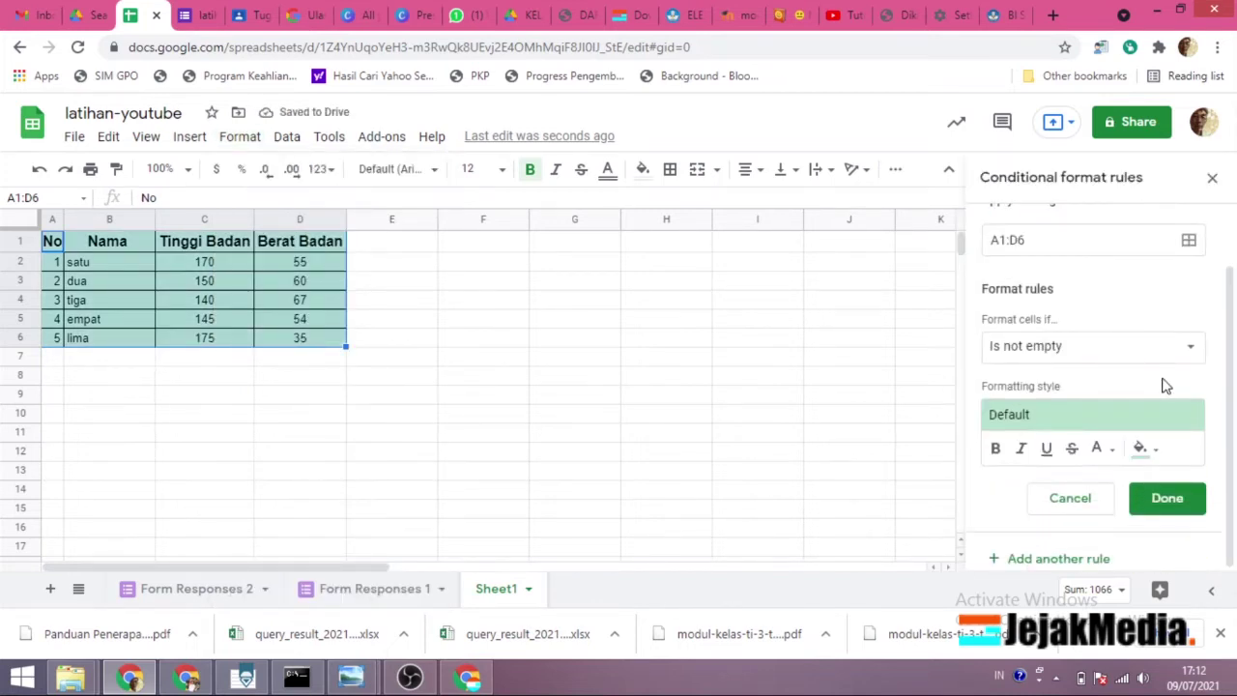
click(666, 432)
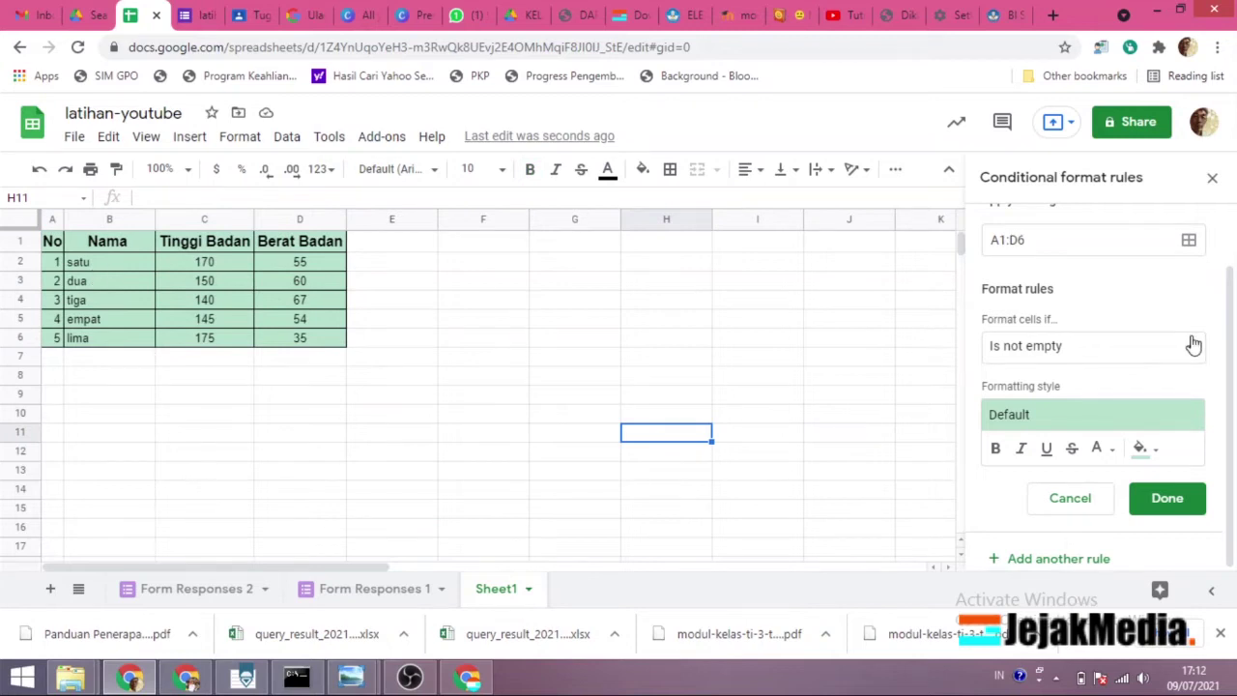
click(1213, 178)
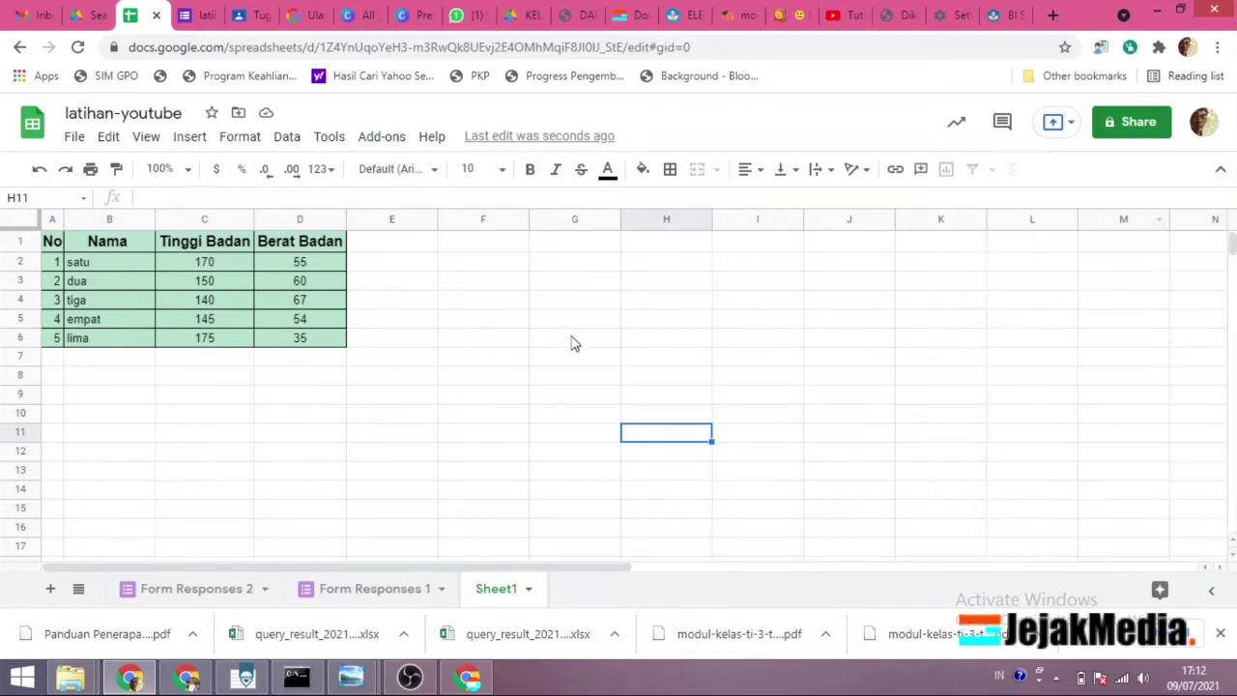
click(798, 344)
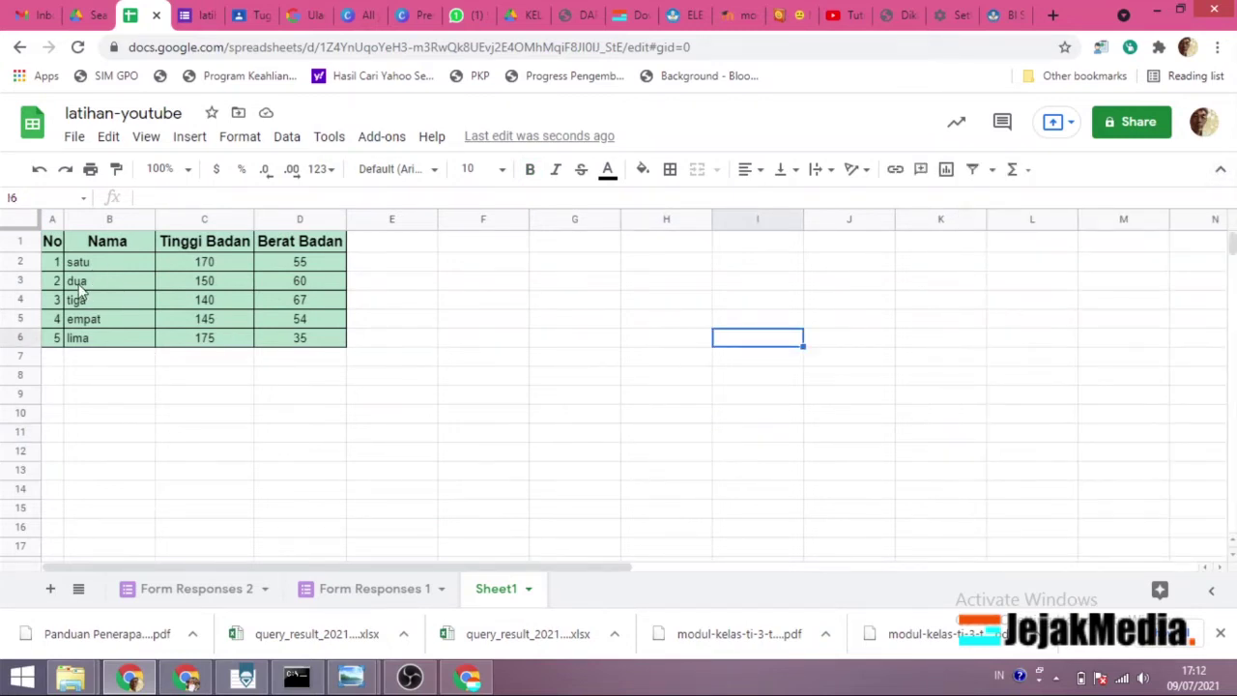
- Choose the thick solid line as border style, try a border on the empty cell I6 and undo it
click(671, 178)
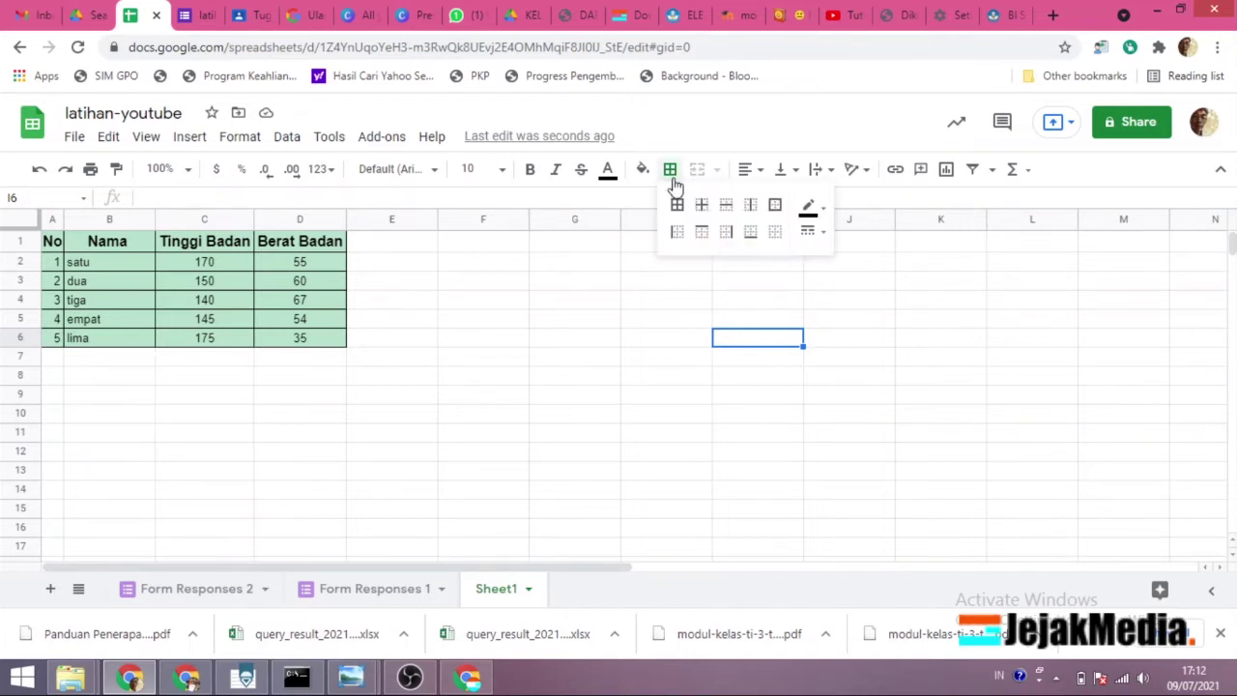
click(824, 209)
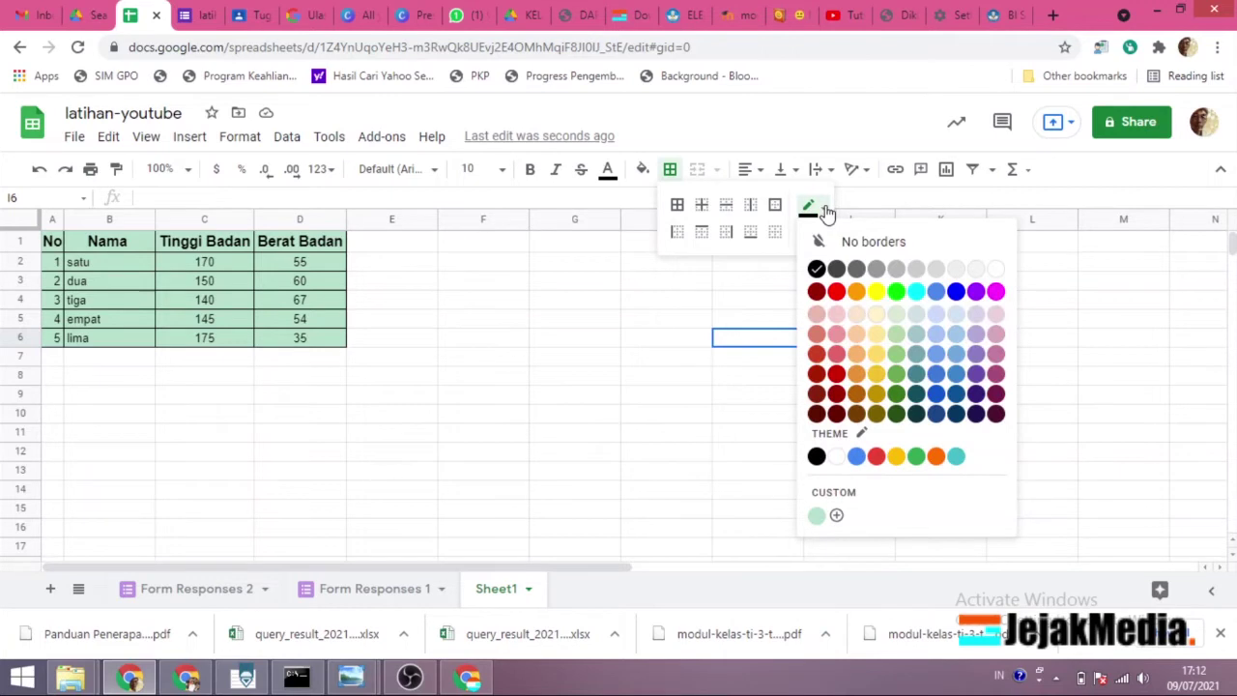
click(825, 211)
click(823, 234)
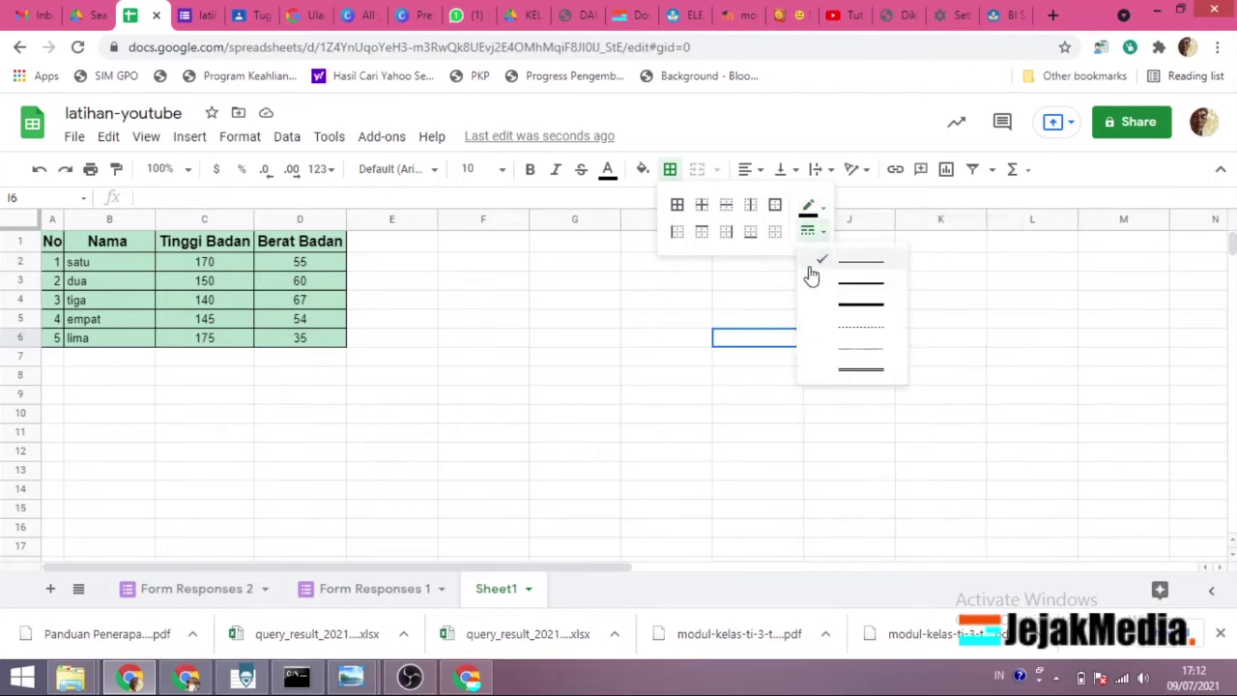
click(855, 308)
click(678, 234)
click(284, 339)
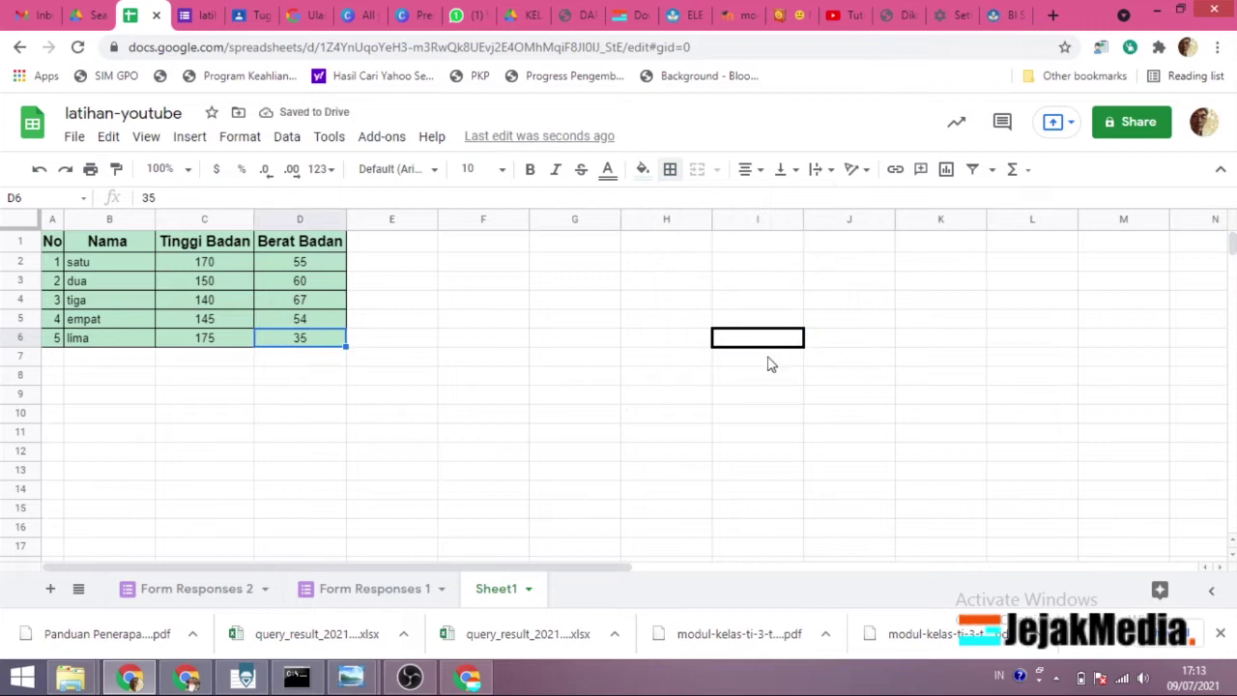
key(ctrl+z)
- Apply a thick outer border around the table A1:D6
click(48, 244)
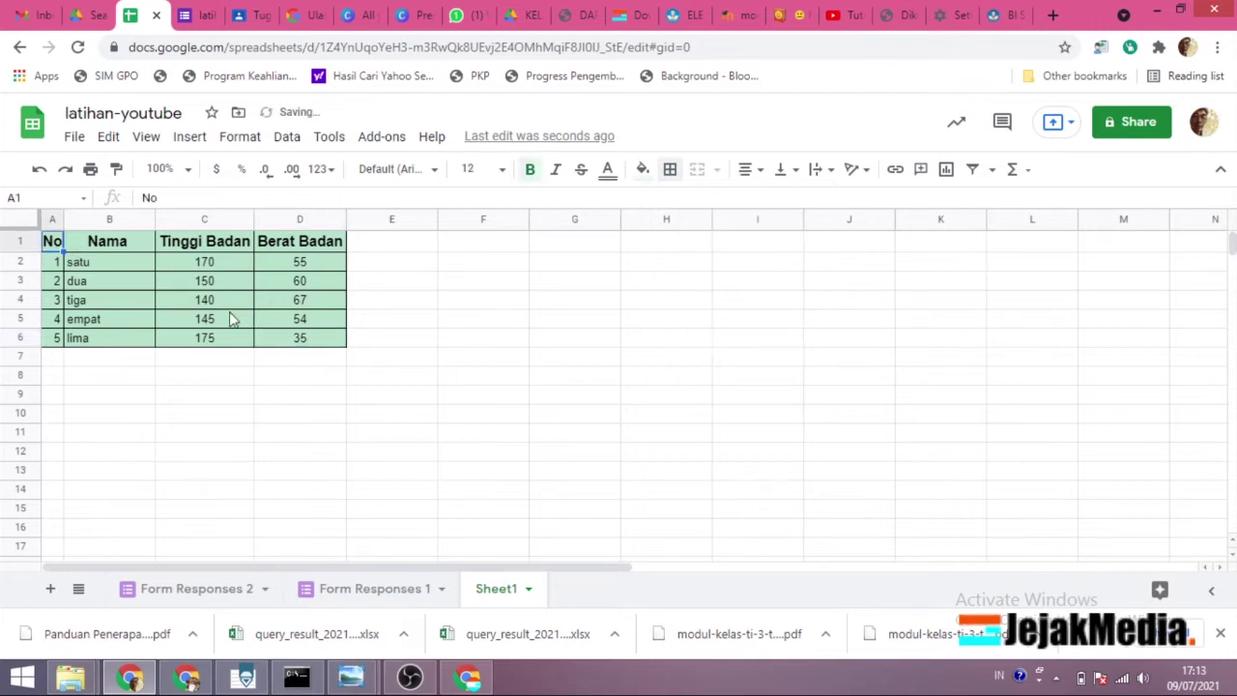
shift+click(345, 345)
click(669, 172)
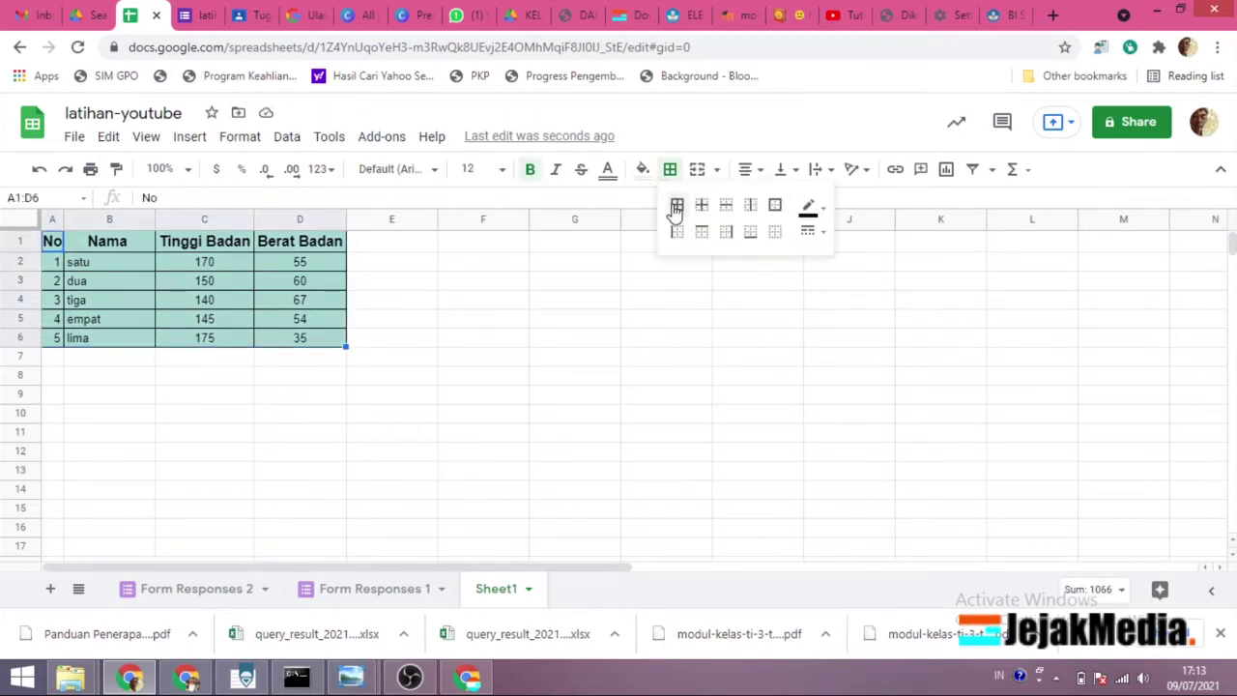
click(774, 208)
click(483, 338)
- Apply thick borders on all sides of the header cells A1:D1
drag(52, 242, 314, 250)
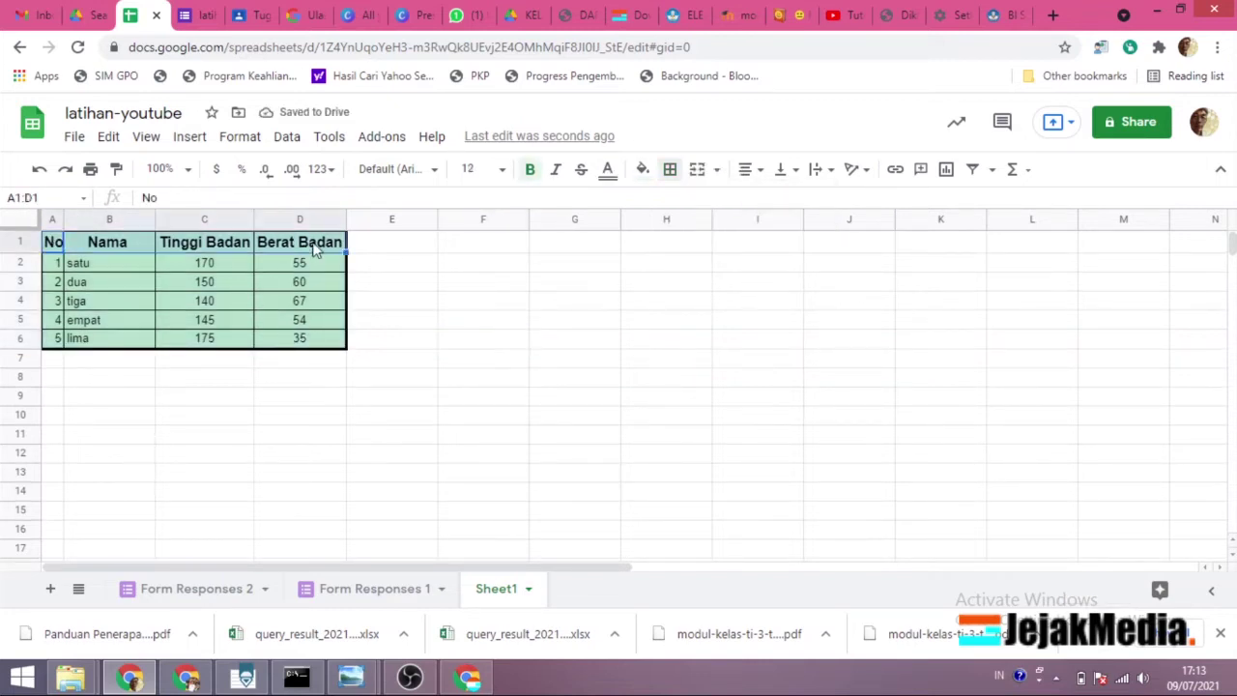
click(670, 171)
click(677, 205)
click(53, 244)
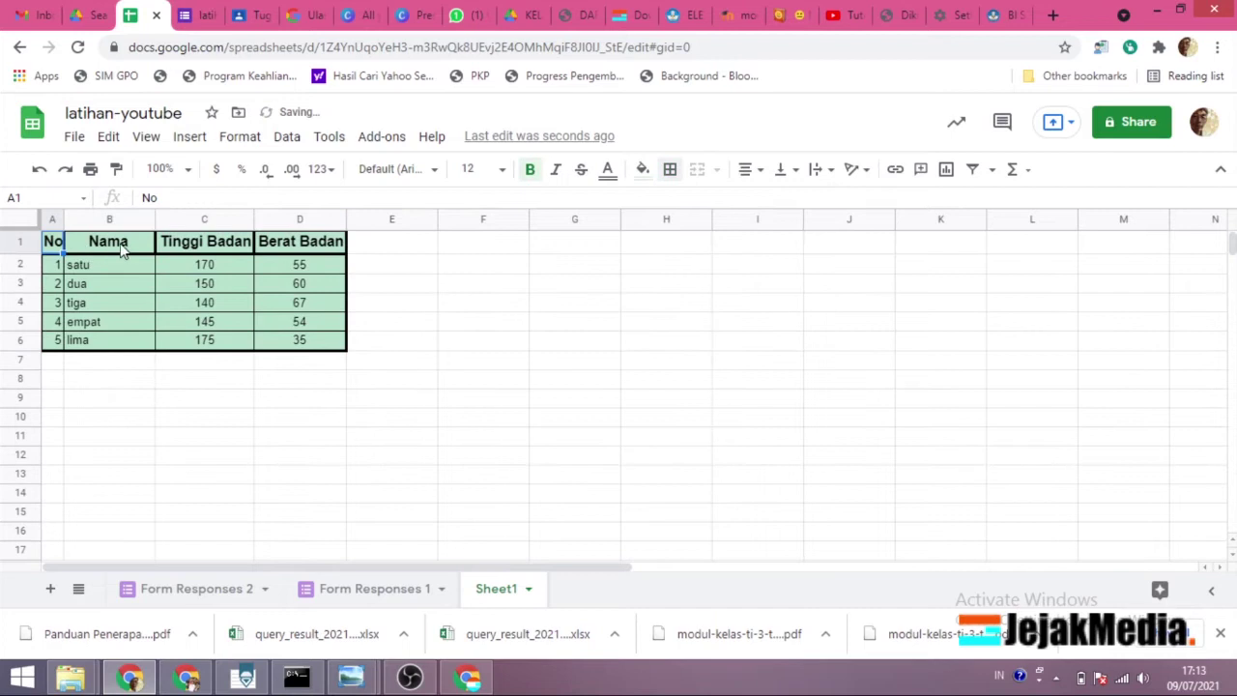
click(334, 248)
click(473, 362)
- Widen column A slightly so the No column has more space
drag(63, 221, 81, 221)
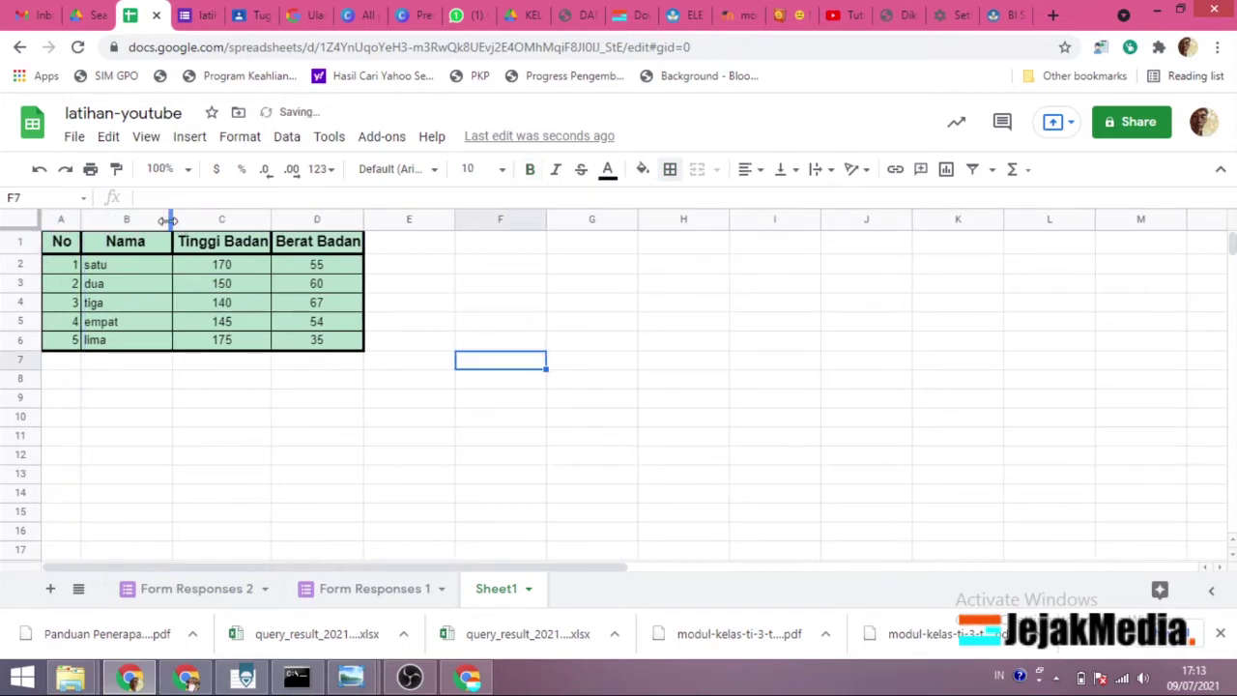
click(221, 473)
click(363, 437)
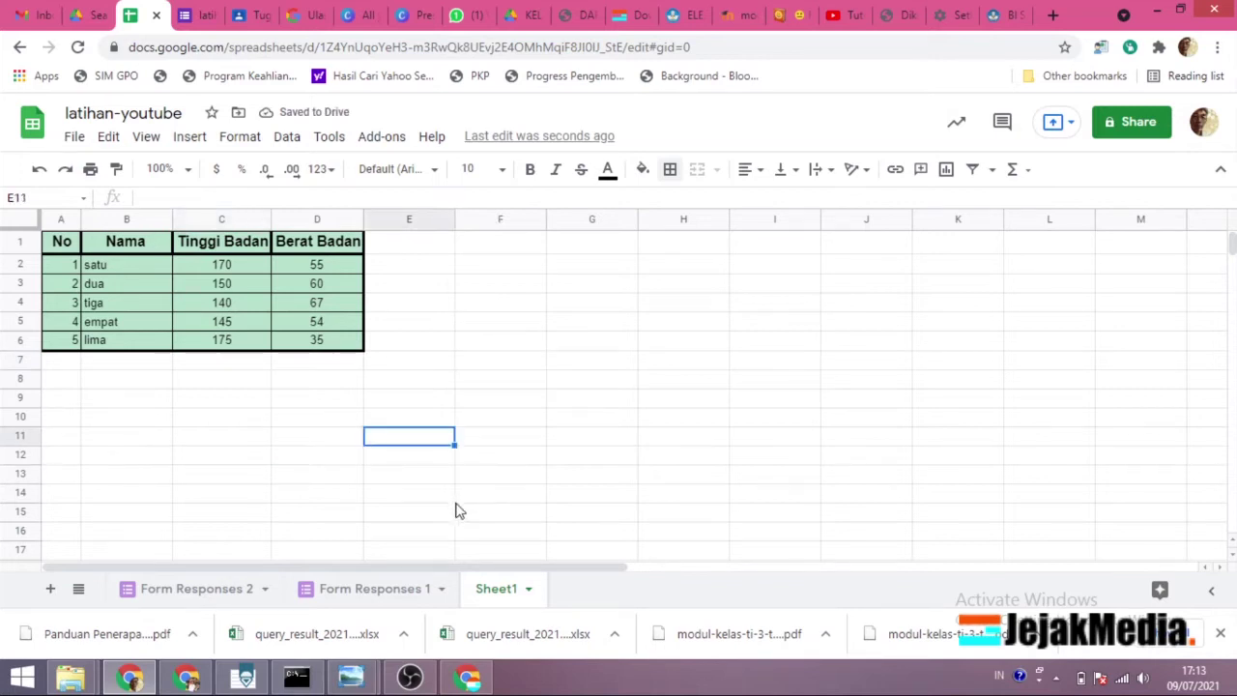
click(533, 495)
- Try to remove the green background from A1:D6 by resetting its fill colour
click(53, 241)
shift+click(313, 348)
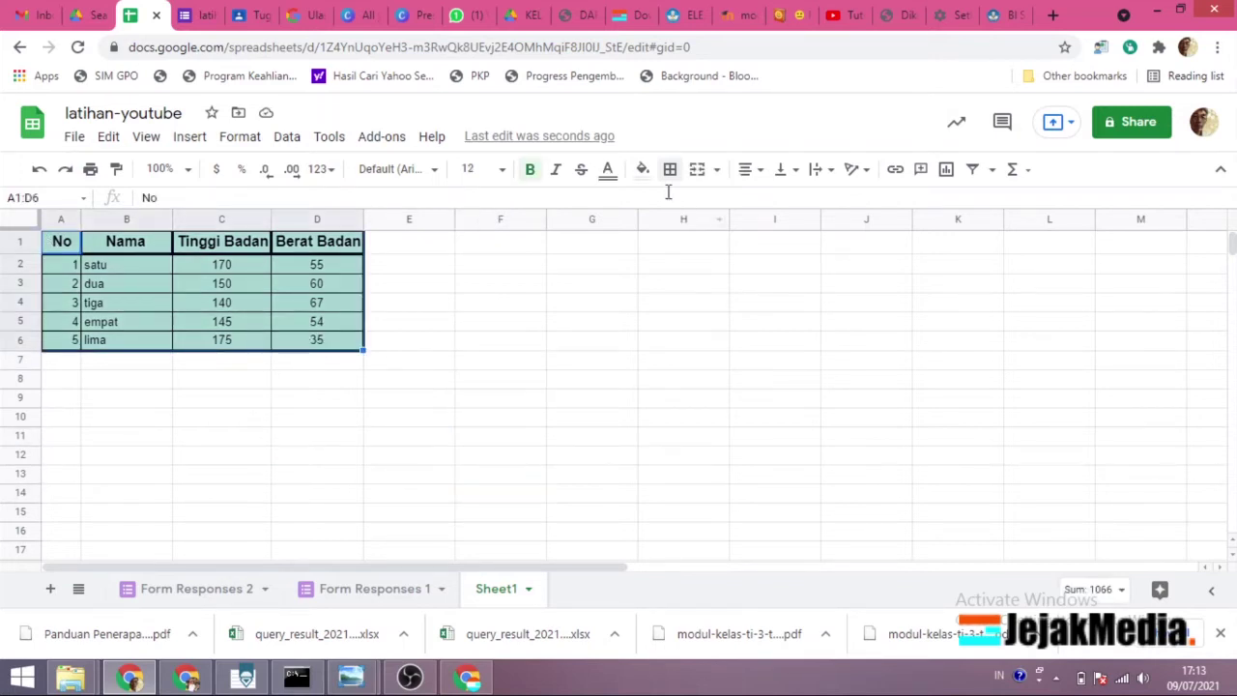
click(642, 170)
click(677, 207)
click(438, 367)
drag(49, 243, 356, 350)
click(644, 175)
click(665, 204)
- Delete the "Cell is not empty" conditional format rule from A1:D6
click(644, 174)
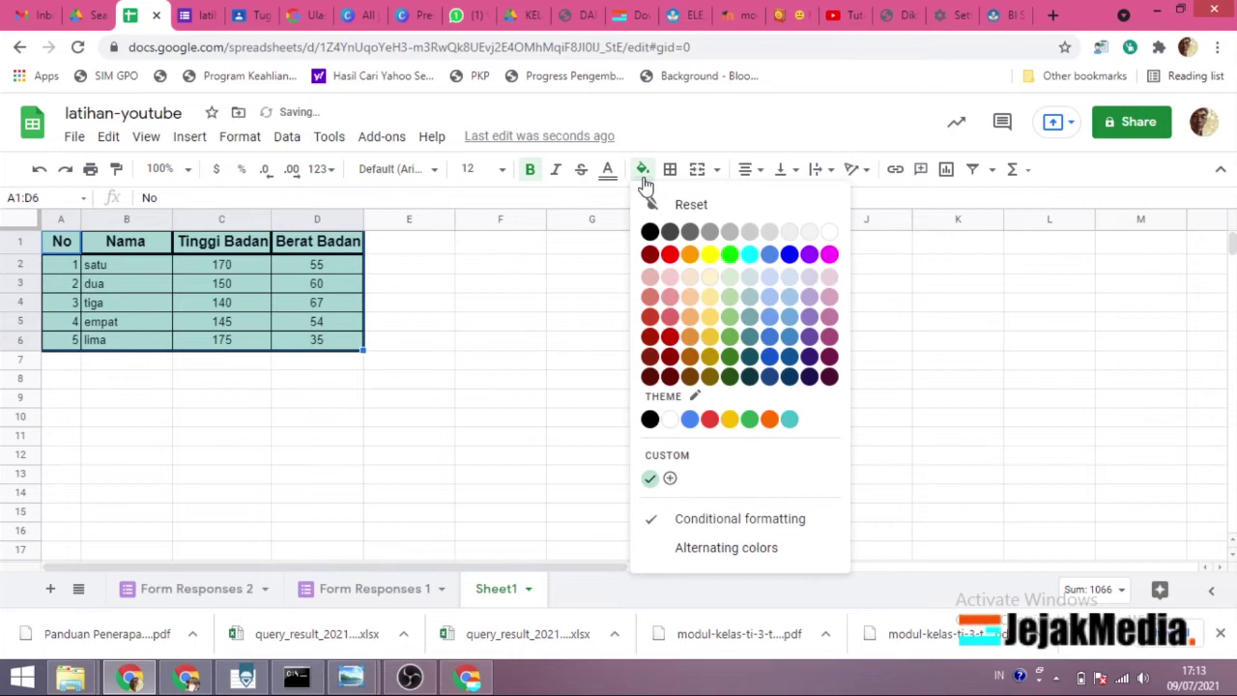
click(650, 524)
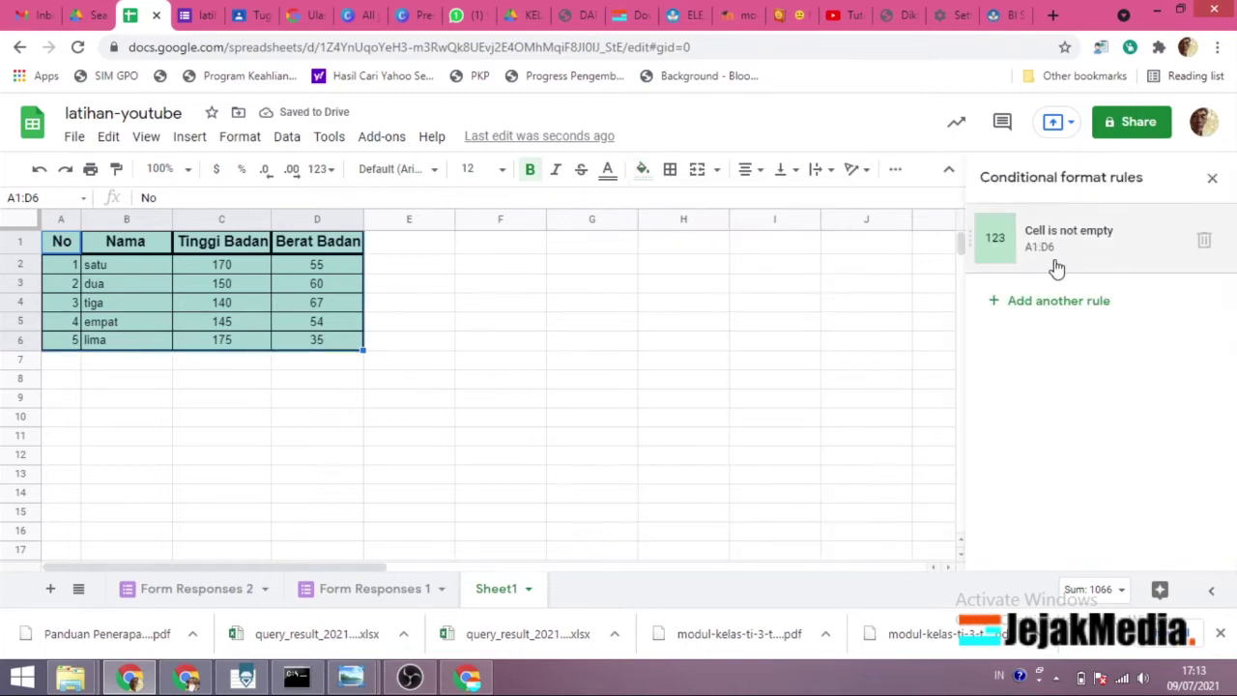
click(1201, 241)
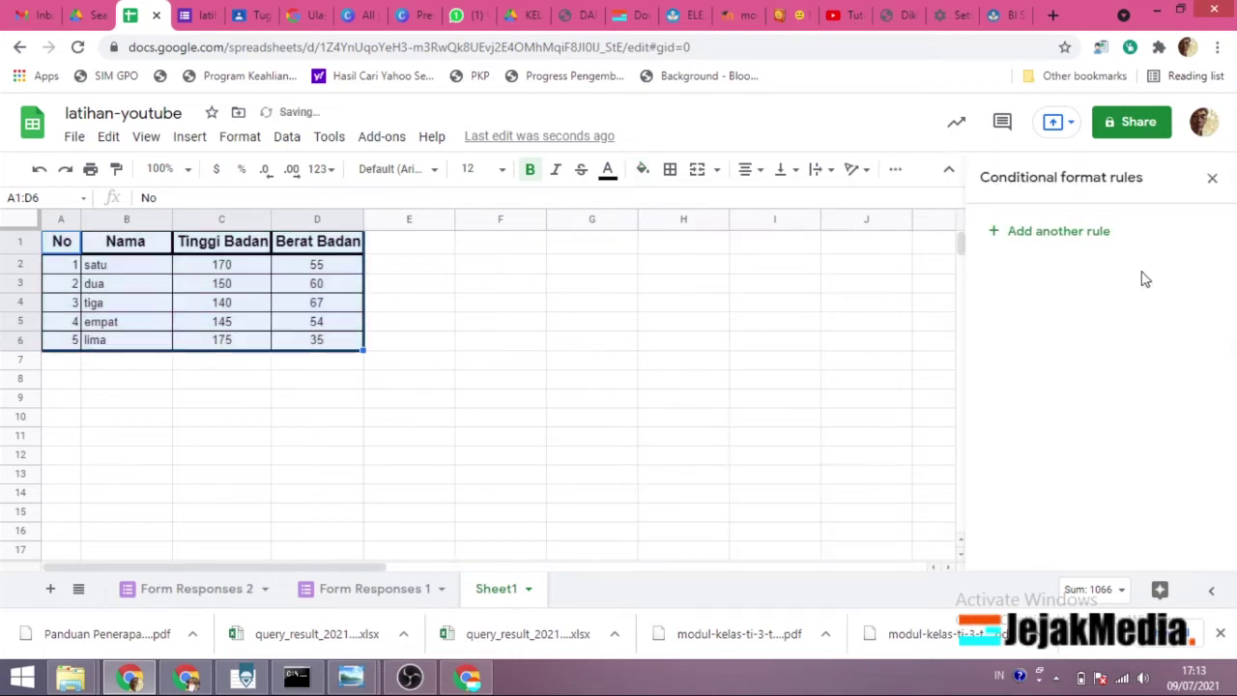
click(496, 390)
click(317, 473)
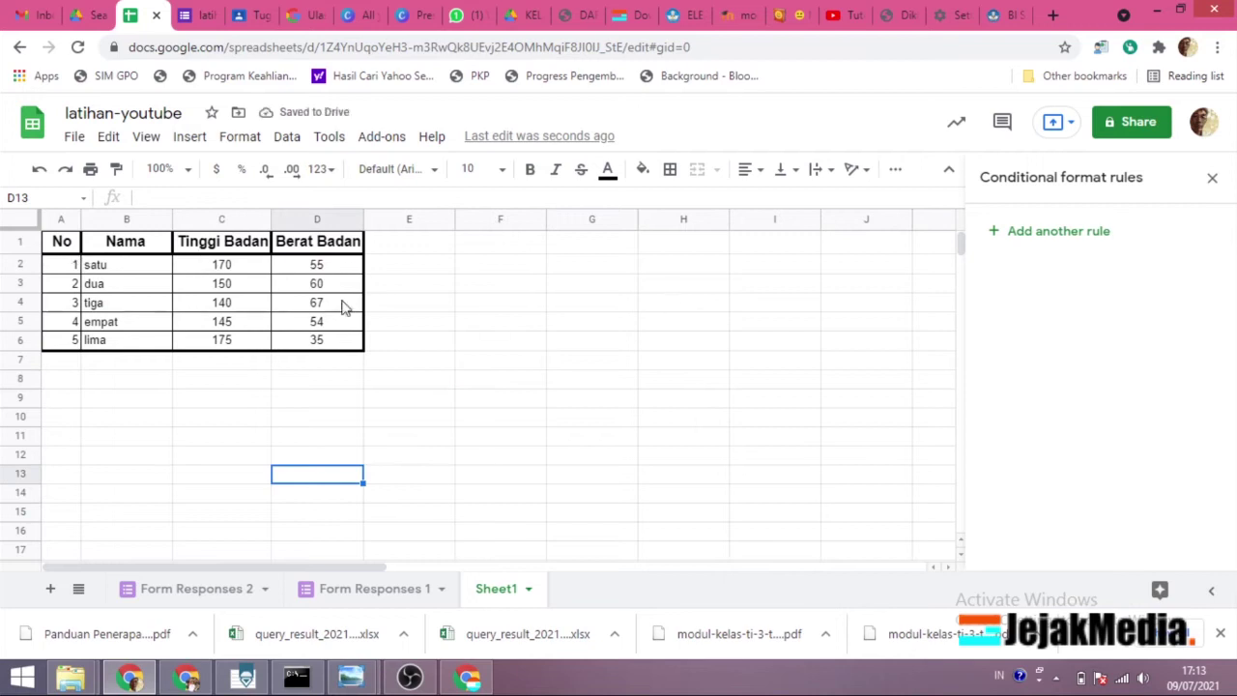
drag(61, 252, 318, 339)
click(470, 342)
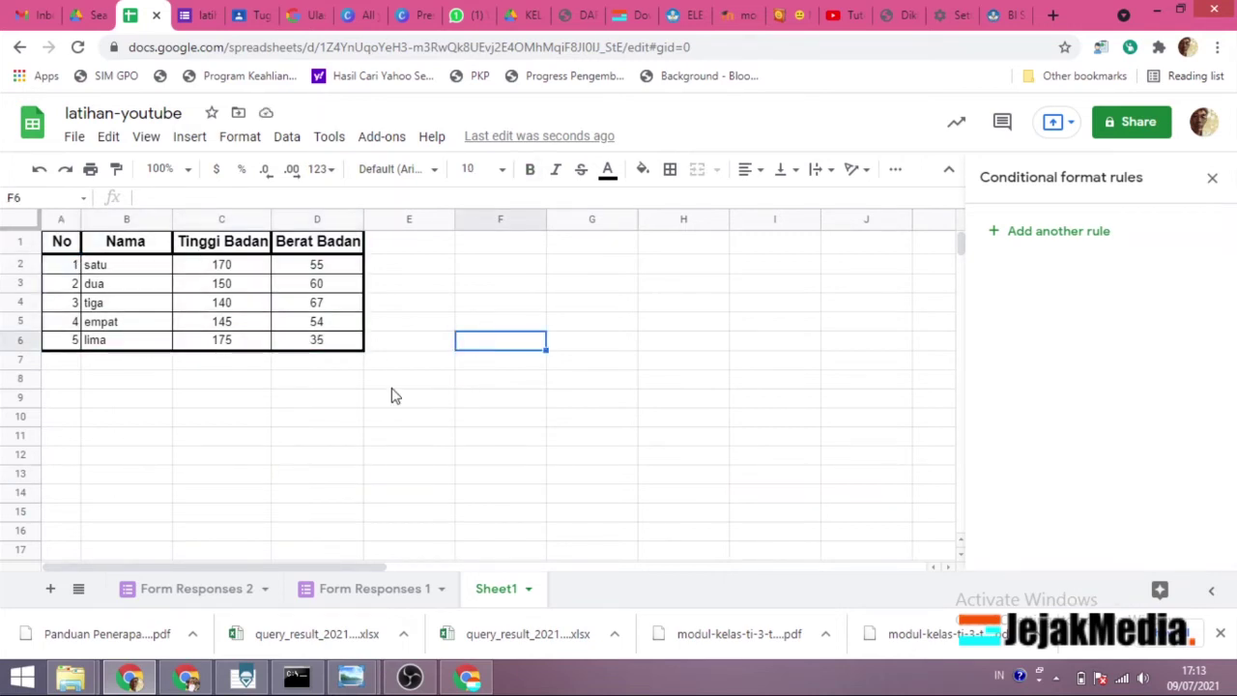
click(140, 367)
text(Rata)
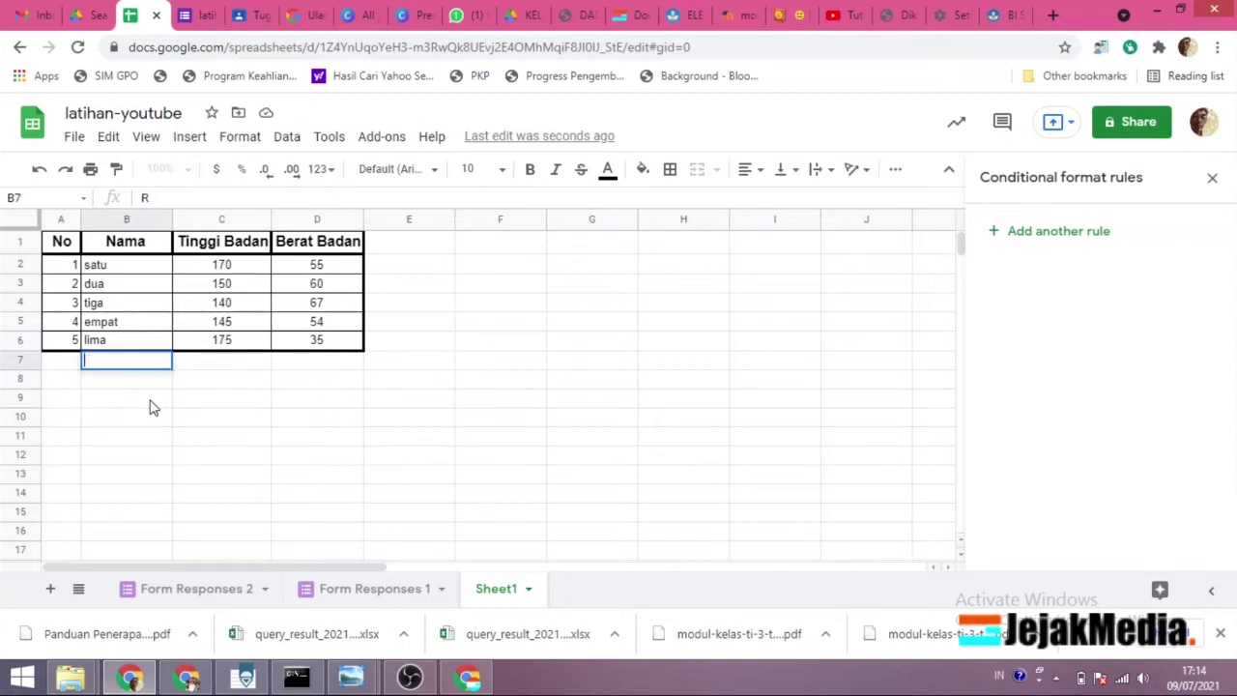
click(222, 455)
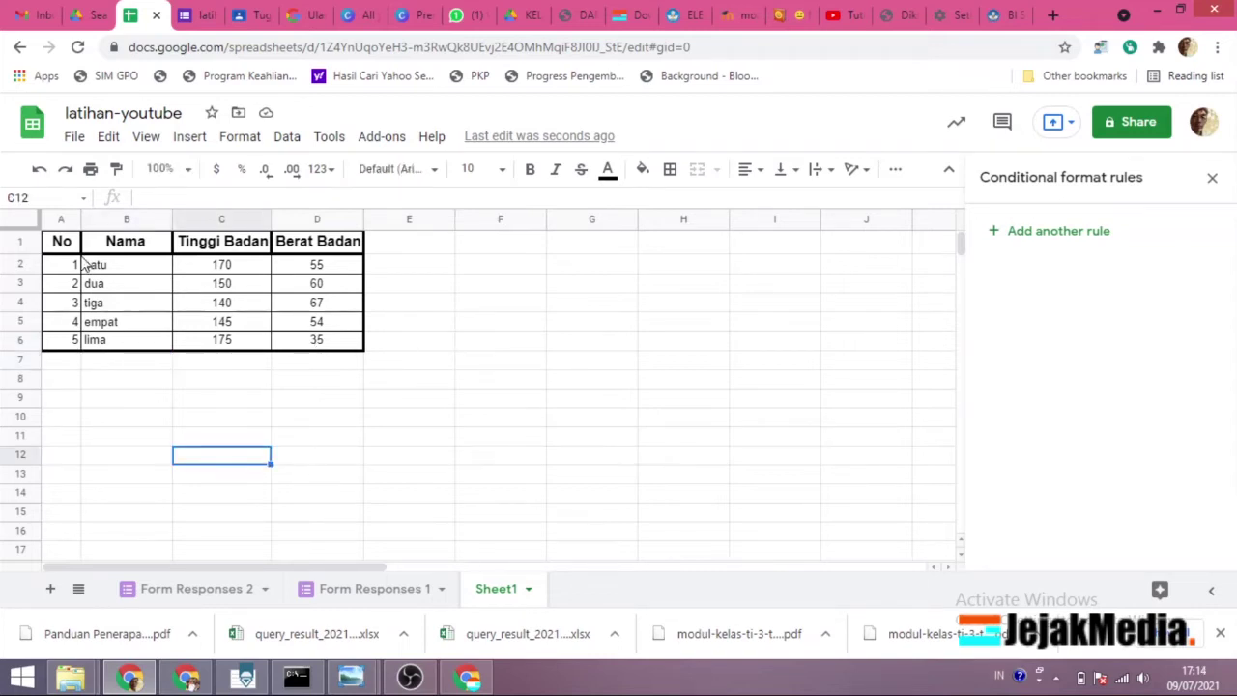
- Fill the header cells A1:D1 with yellow
key(ctrl+Home)
shift+click(335, 249)
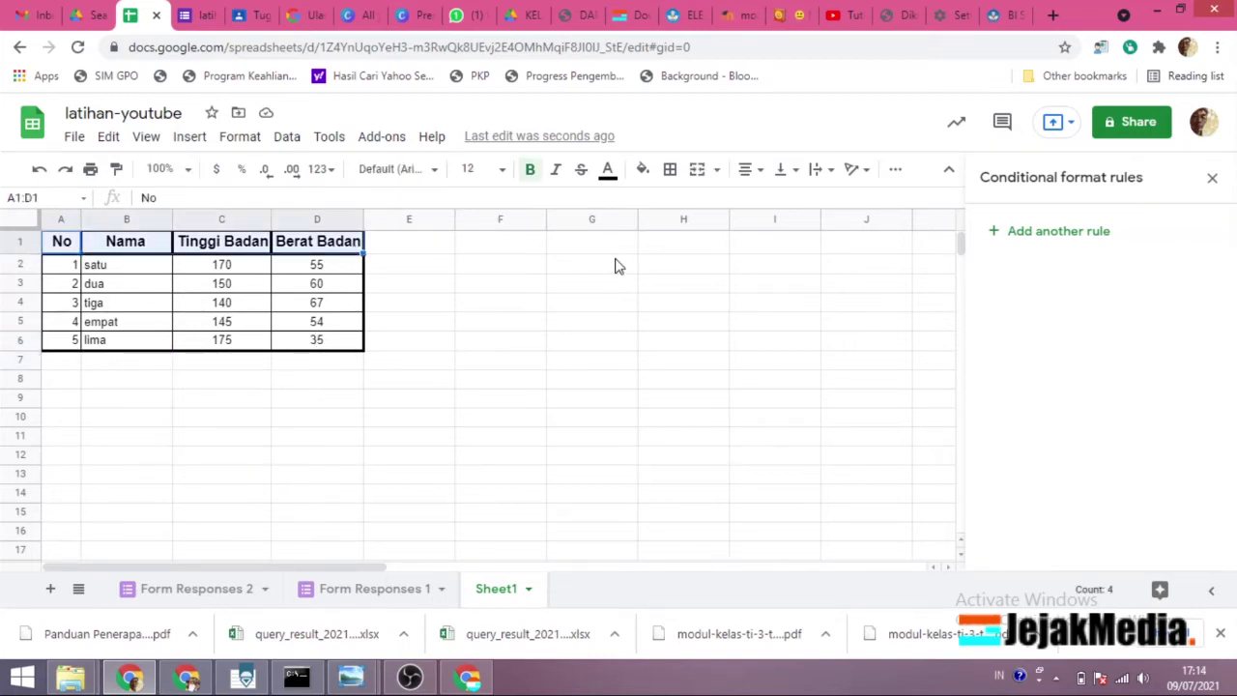
click(643, 170)
click(709, 258)
click(400, 383)
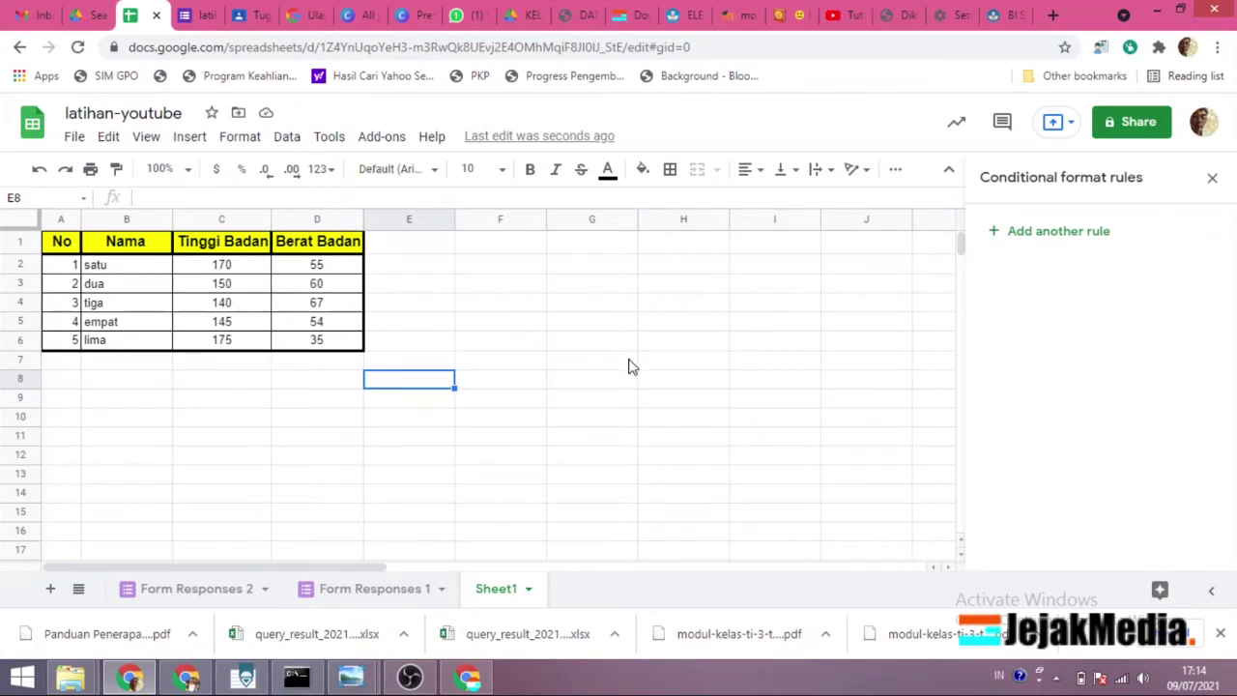
- Try the upward text tilt on the Nama header in B1 and undo the rotation
click(861, 174)
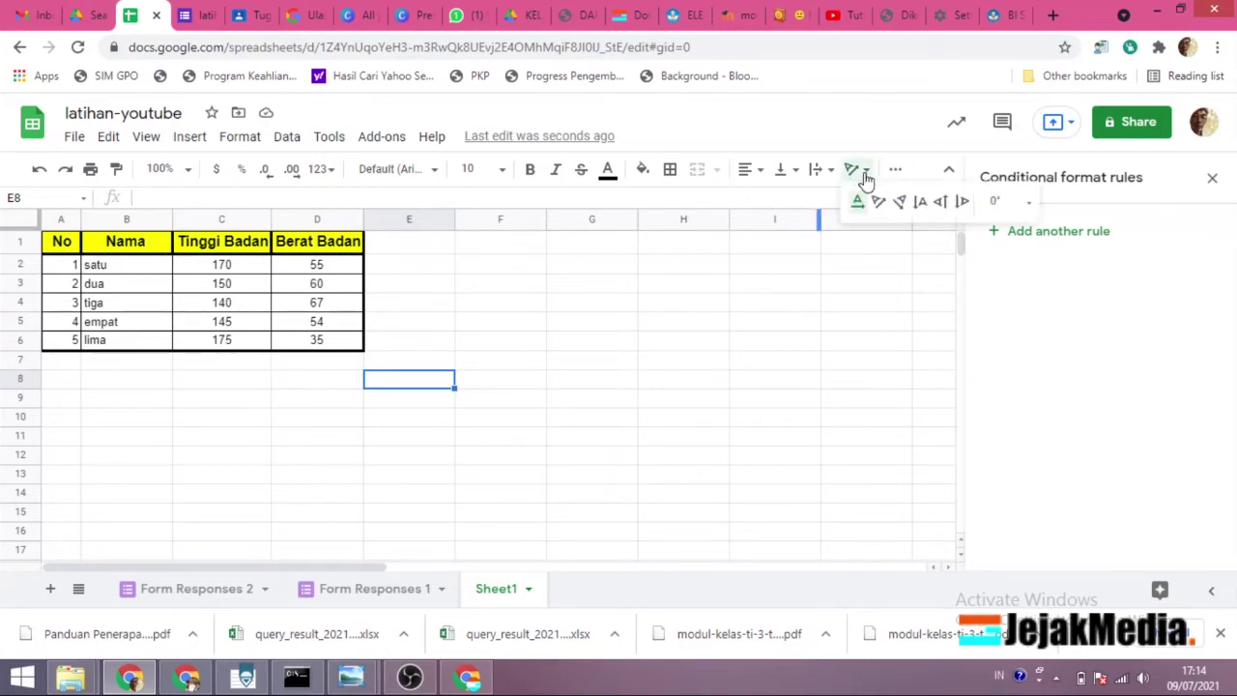
click(877, 205)
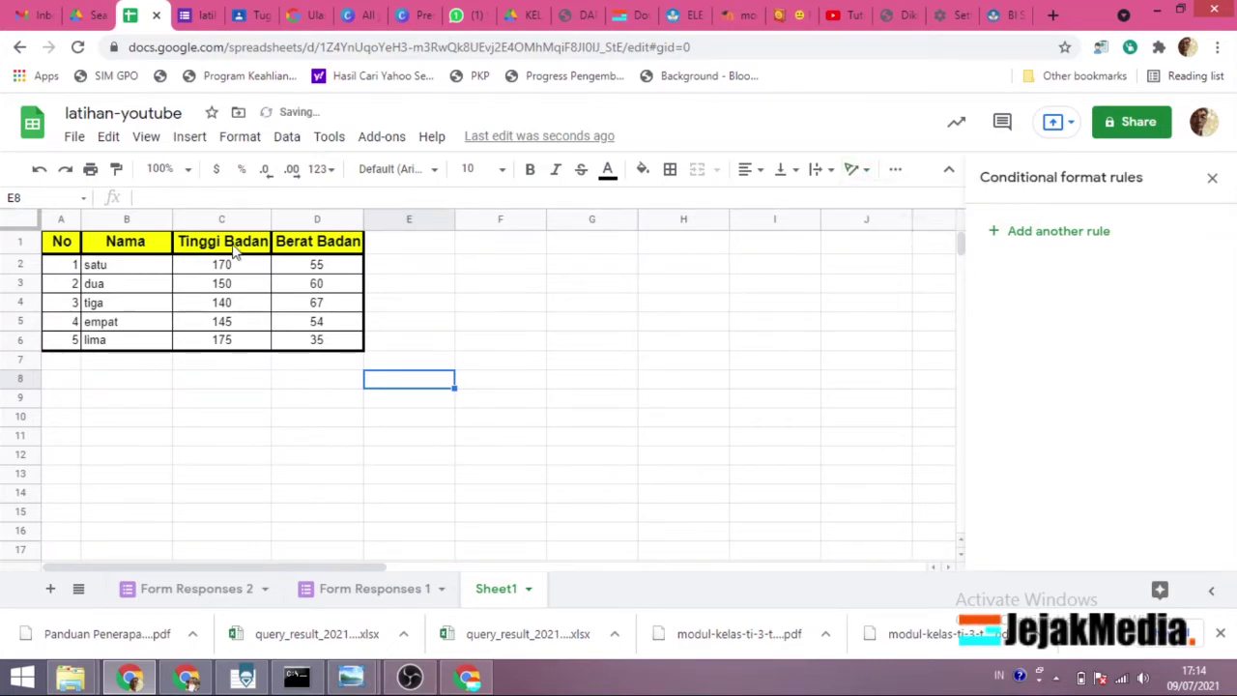
click(133, 250)
click(849, 179)
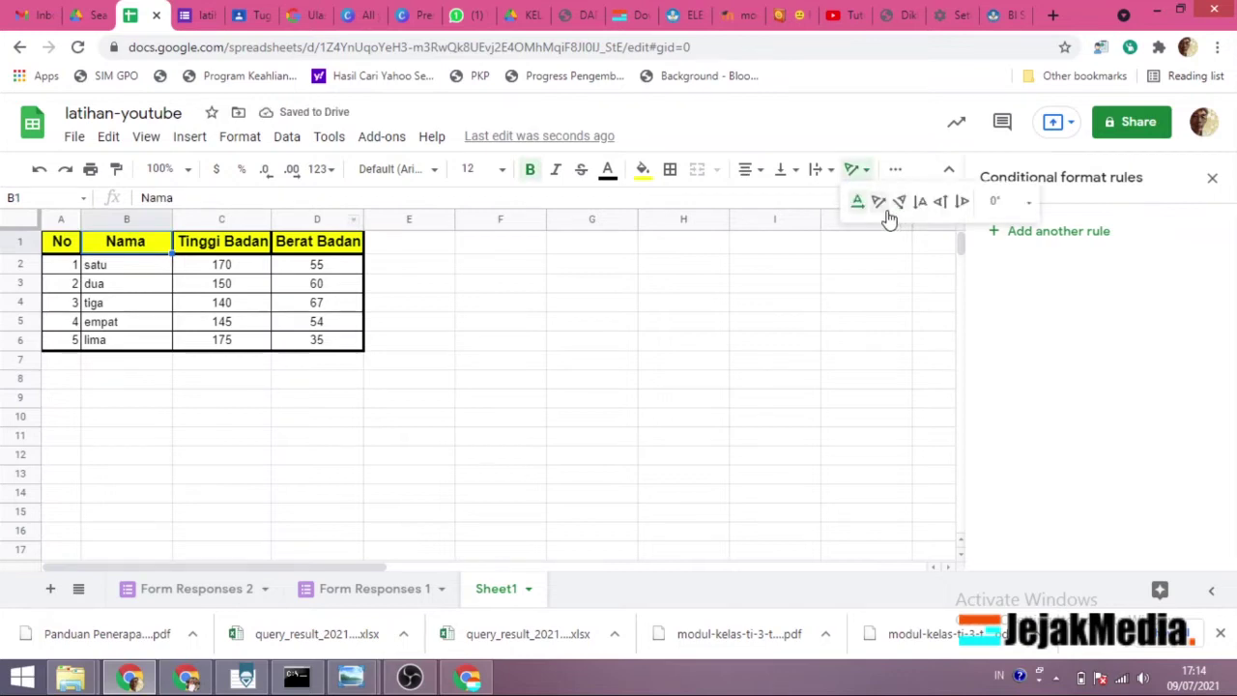
click(876, 205)
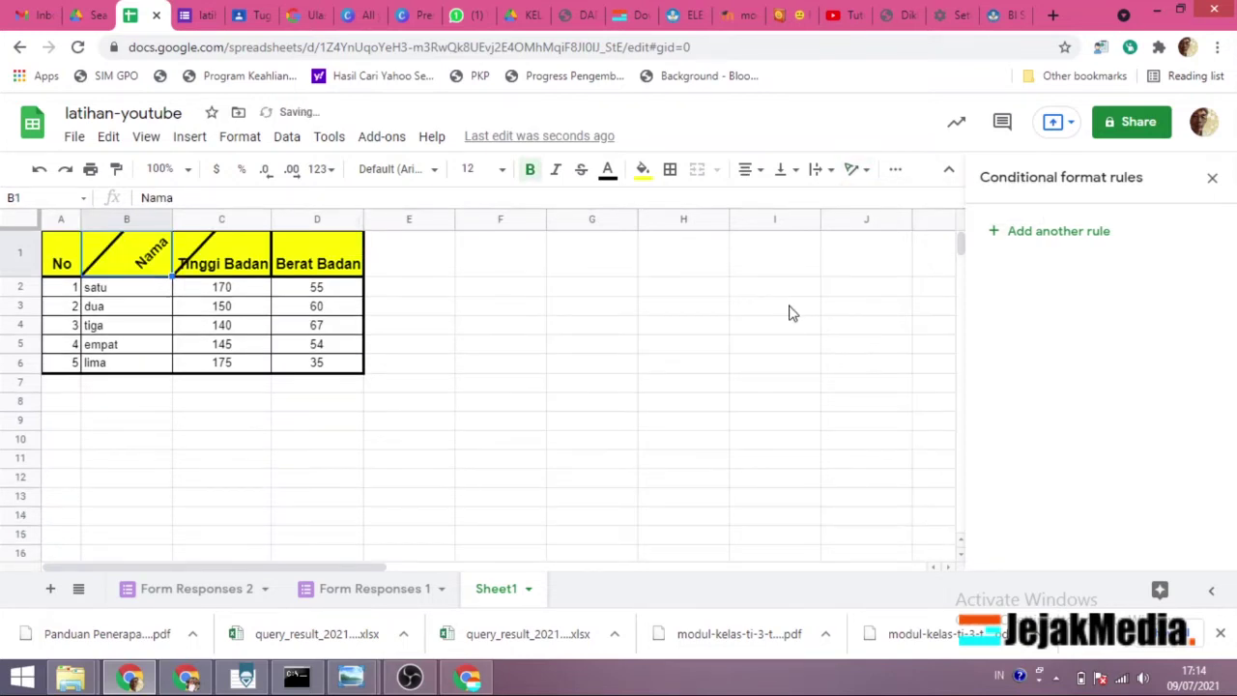
key(ctrl+z)
click(321, 247)
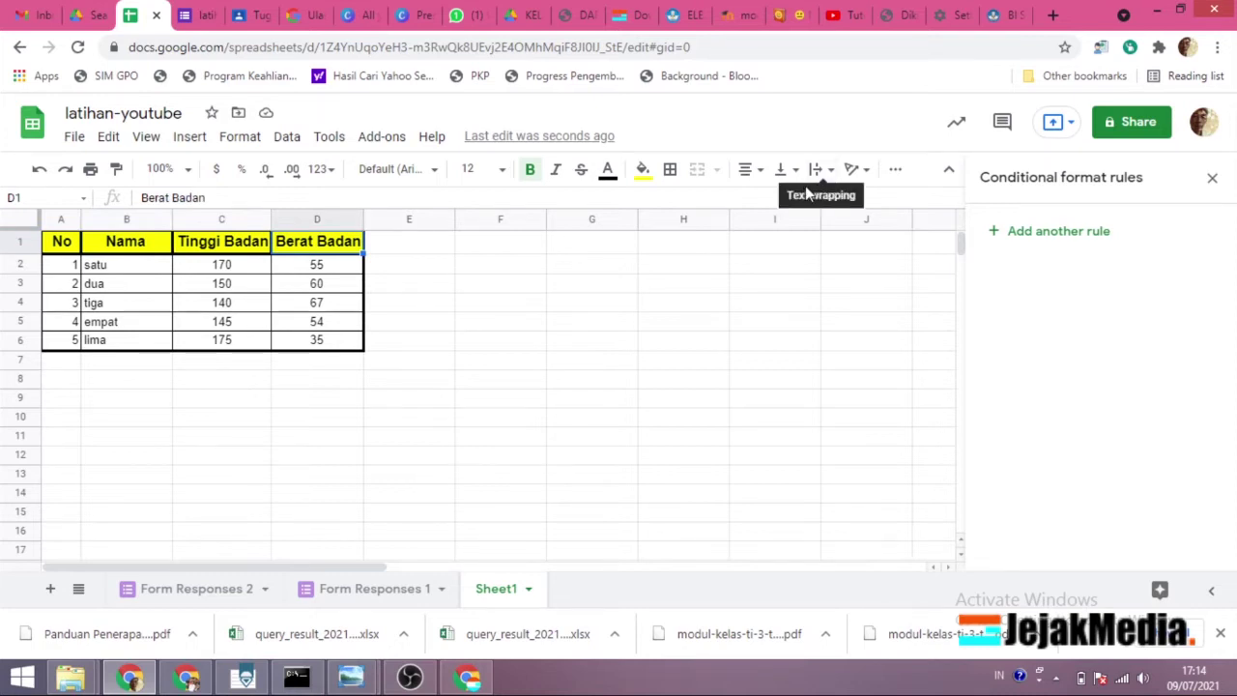
- Append the filler text "jhafhdjahfjhjhfahfjahfjahfjah" after "empat" in cell B5
click(128, 328)
double_click(141, 319)
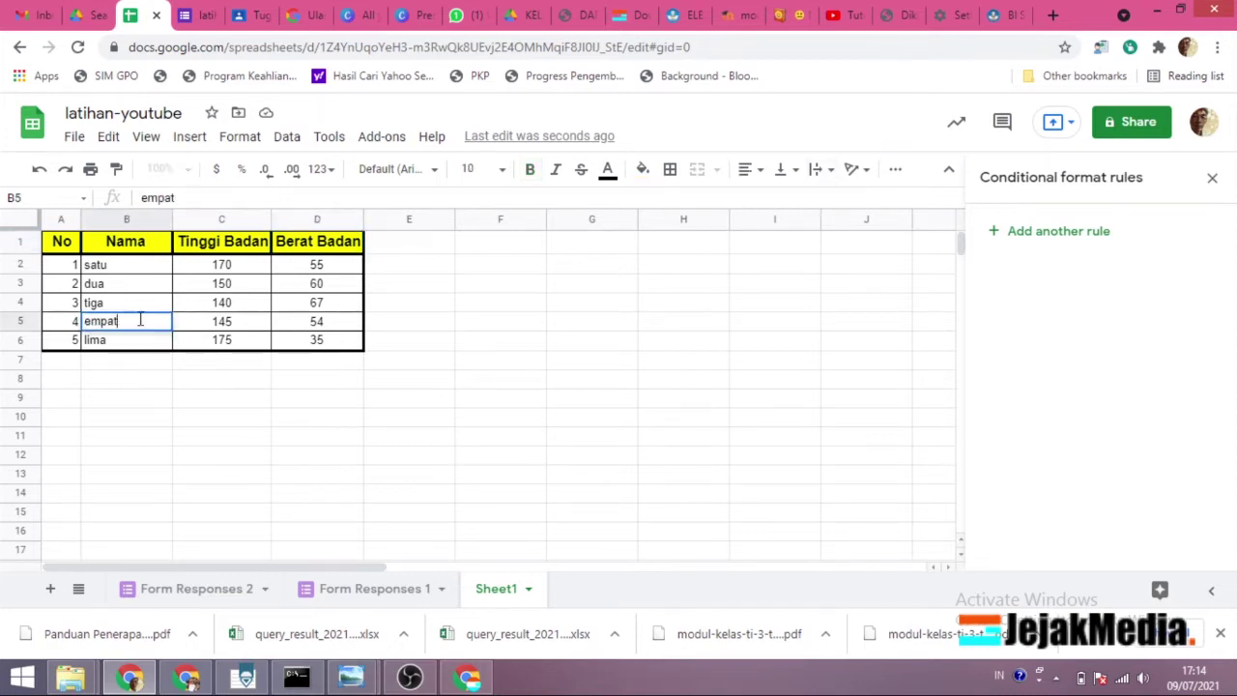
text(jhafhdjahfjhjhf)
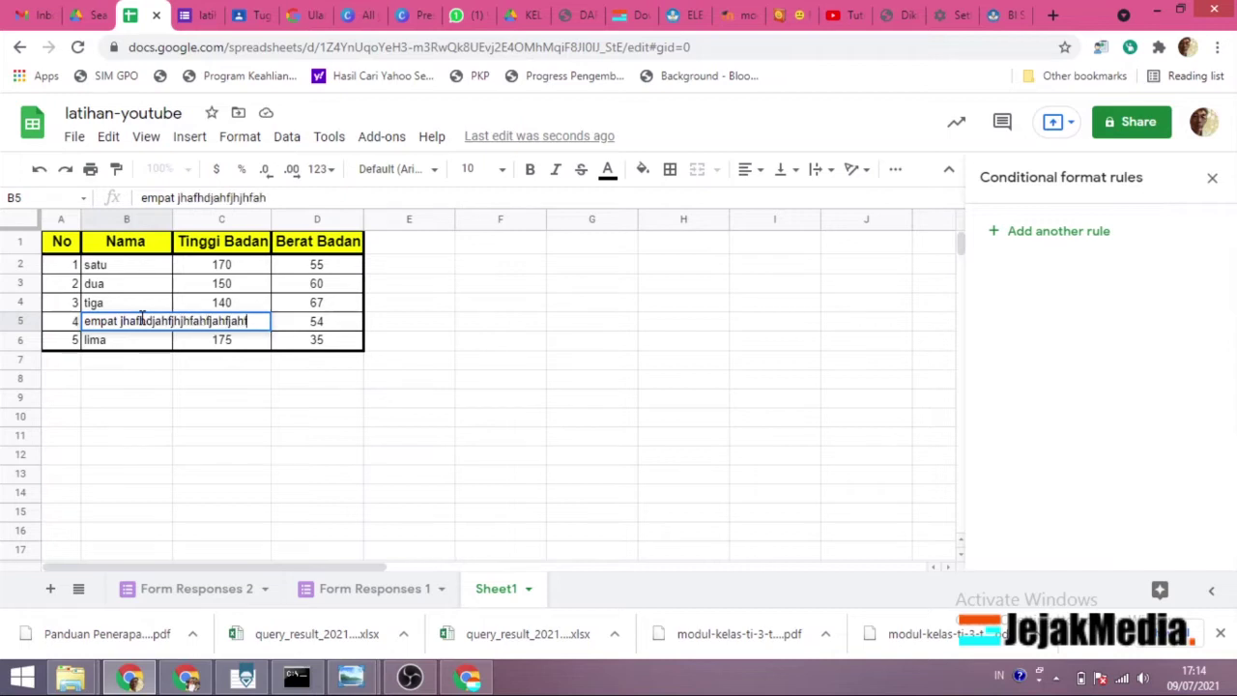
text(ahfjahfjahf)
key(Return)
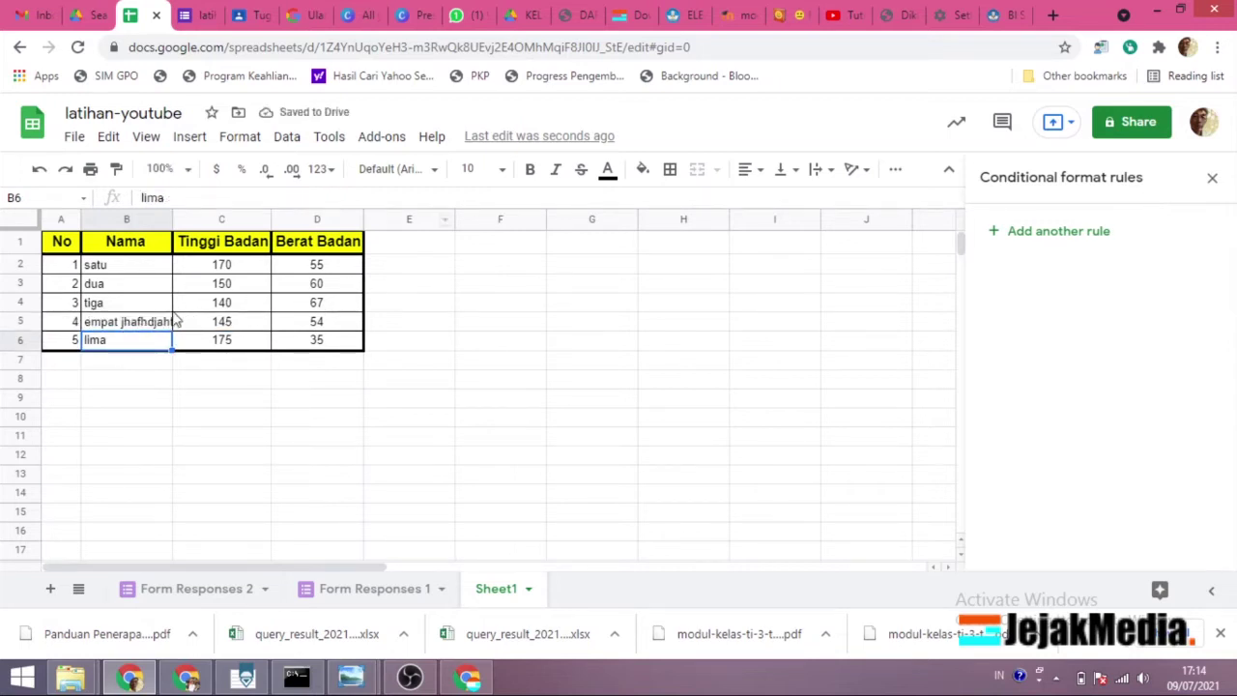
- Set text wrapping to Wrap for the long text in cell B5
click(148, 325)
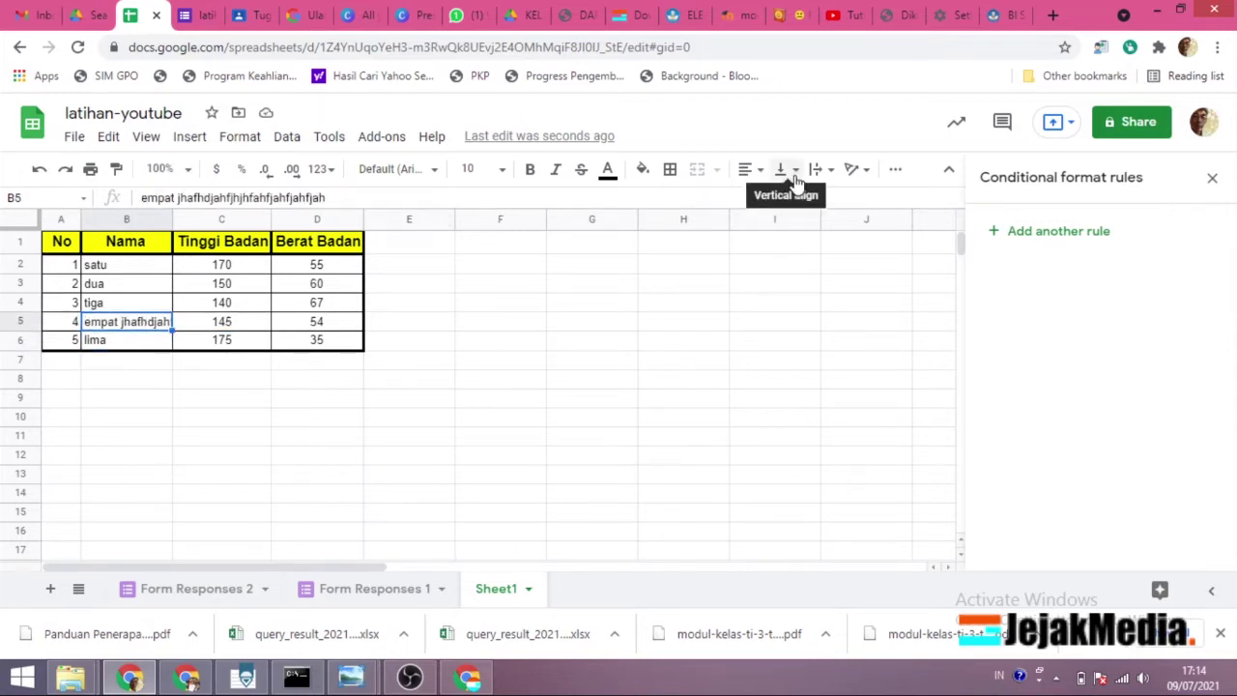
click(826, 174)
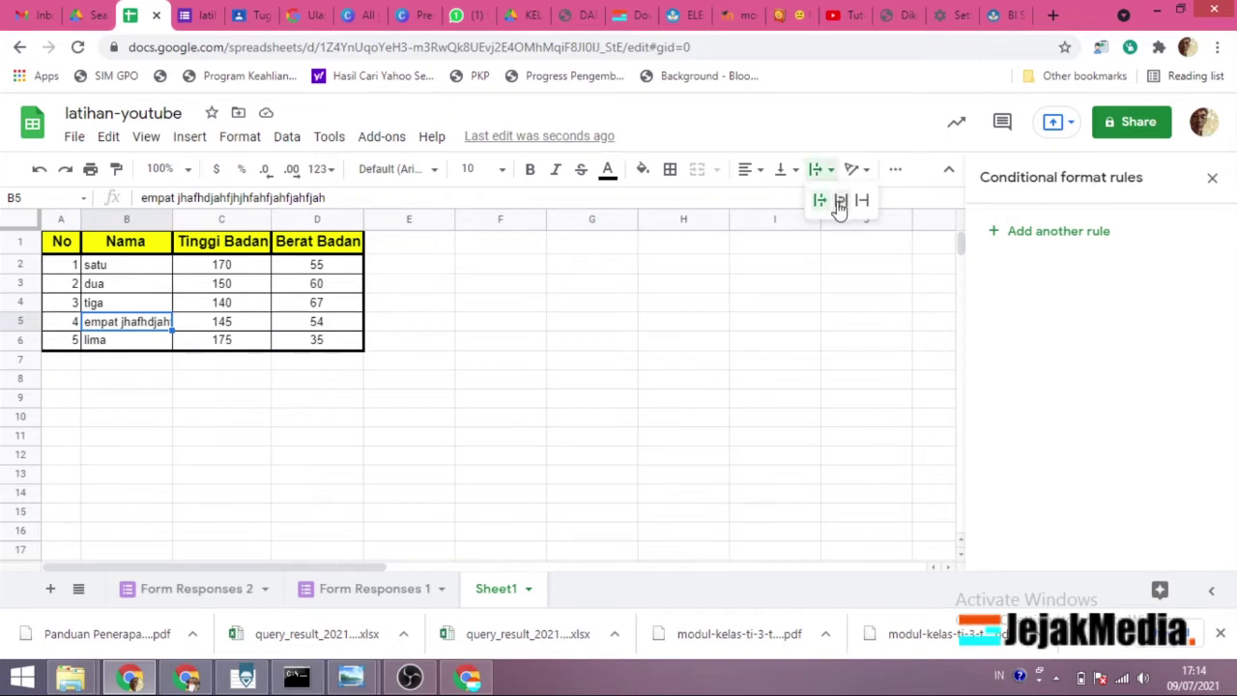
click(839, 200)
click(317, 484)
click(124, 338)
right_click(124, 338)
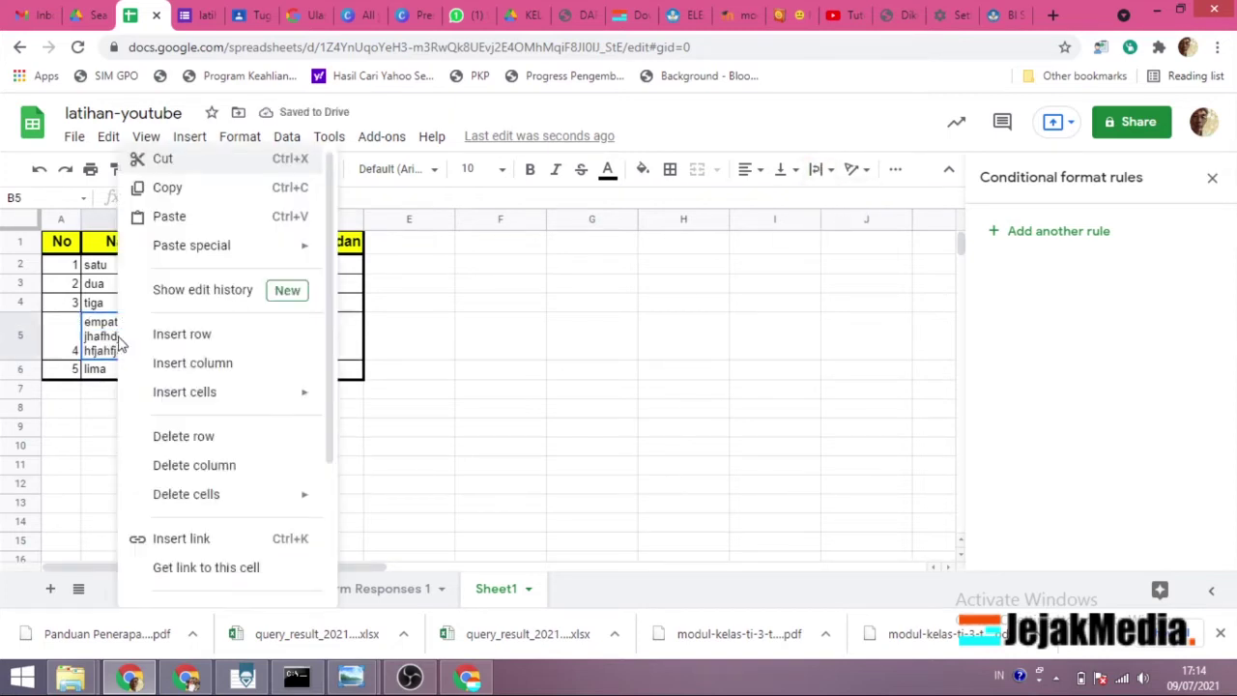
scroll(232, 398, down, 2)
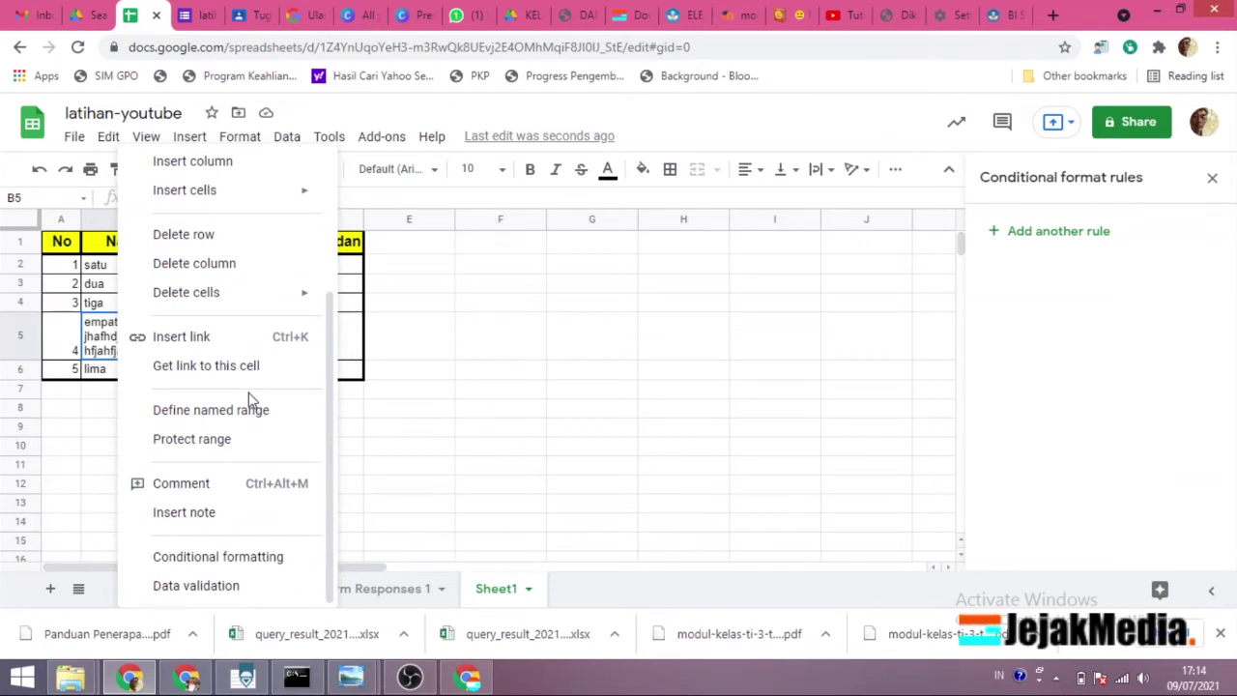
scroll(232, 397, up, 3)
mouse_move(248, 400)
click(693, 404)
- Insert two blank rows above the "empat" row and one blank row below it
click(97, 338)
right_click(21, 335)
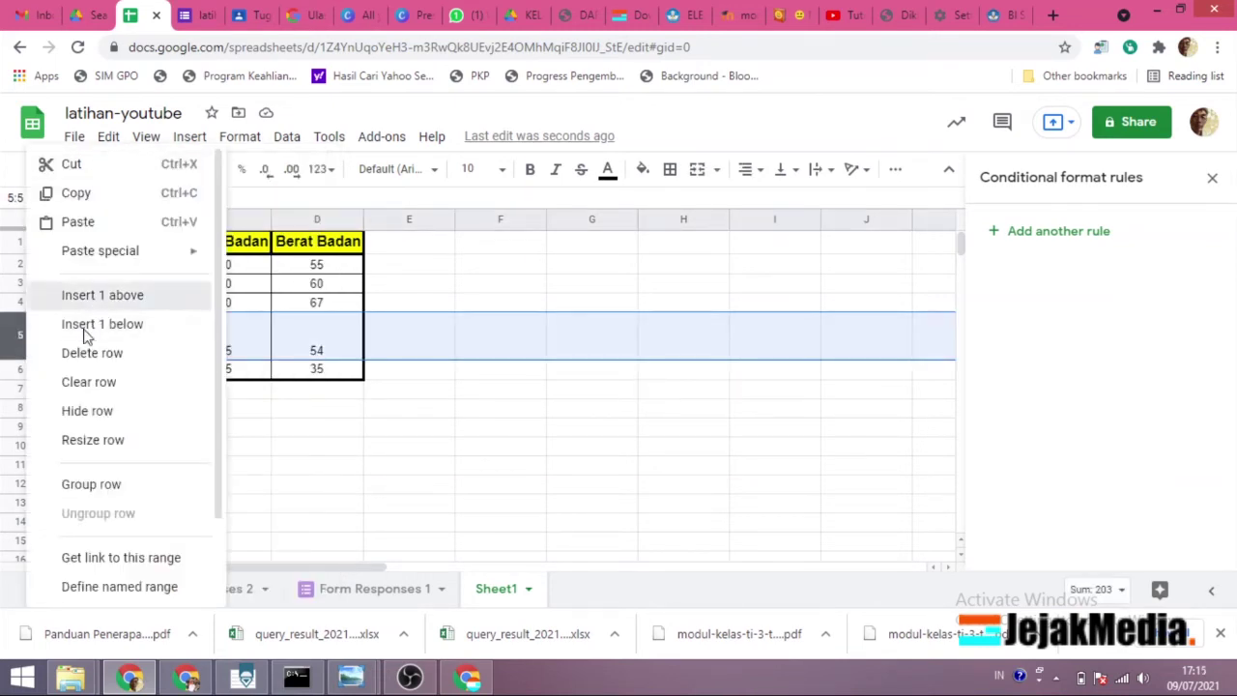
click(104, 300)
right_click(22, 321)
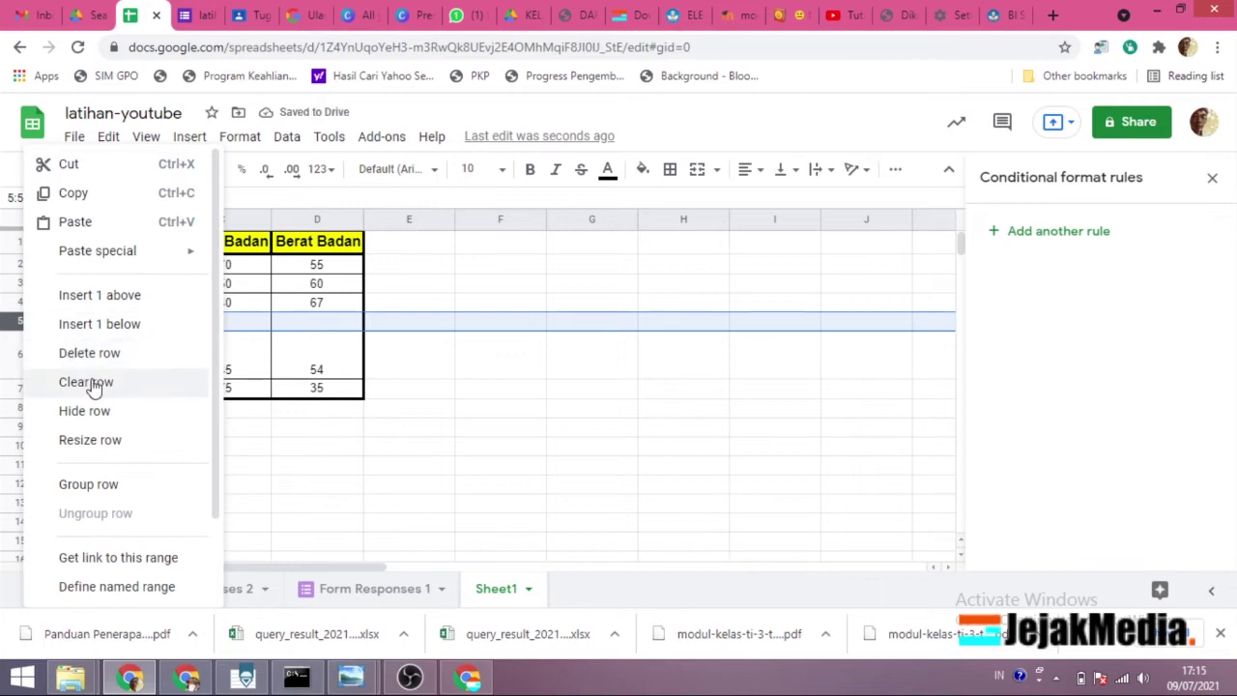
click(108, 326)
right_click(19, 372)
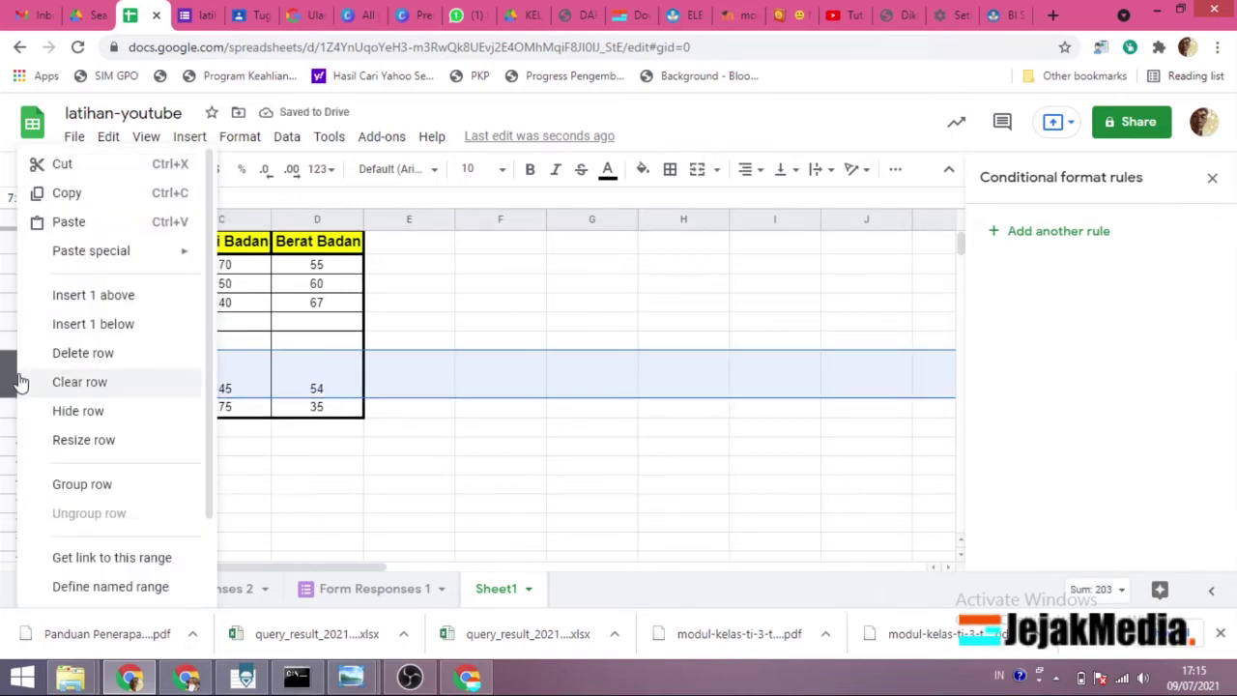
click(113, 327)
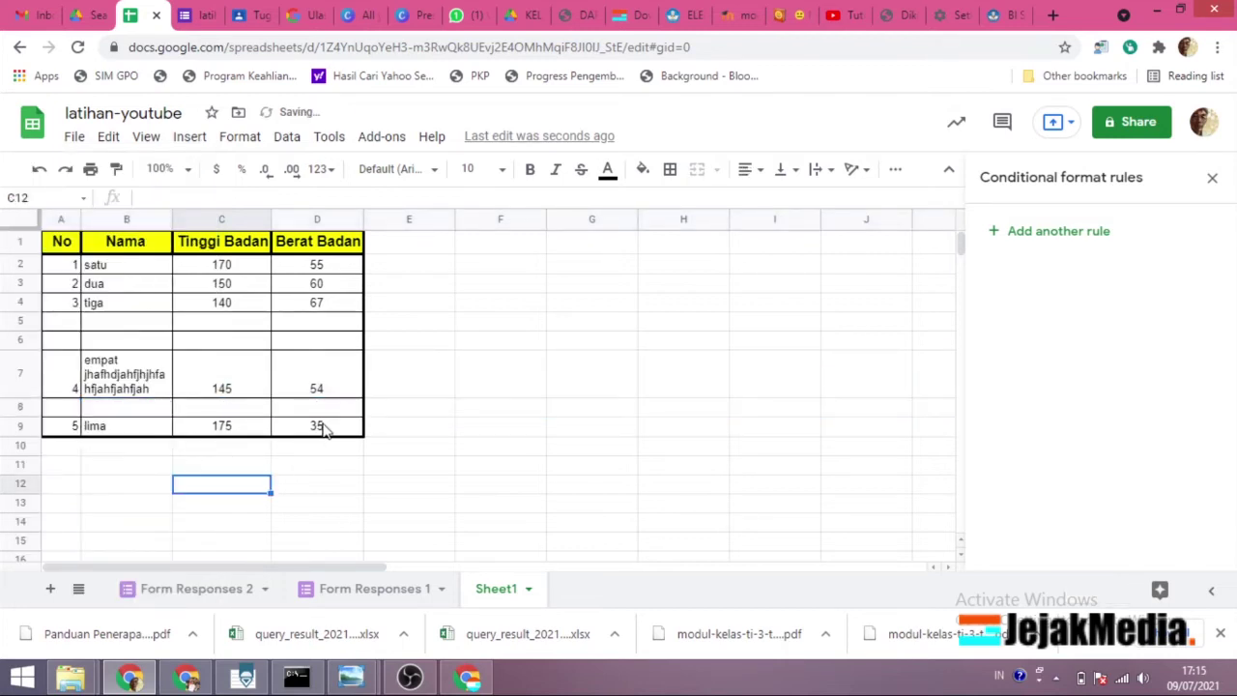
click(460, 394)
- Try the Percent, Scientific and Accounting number formats on the height value in C2
click(220, 271)
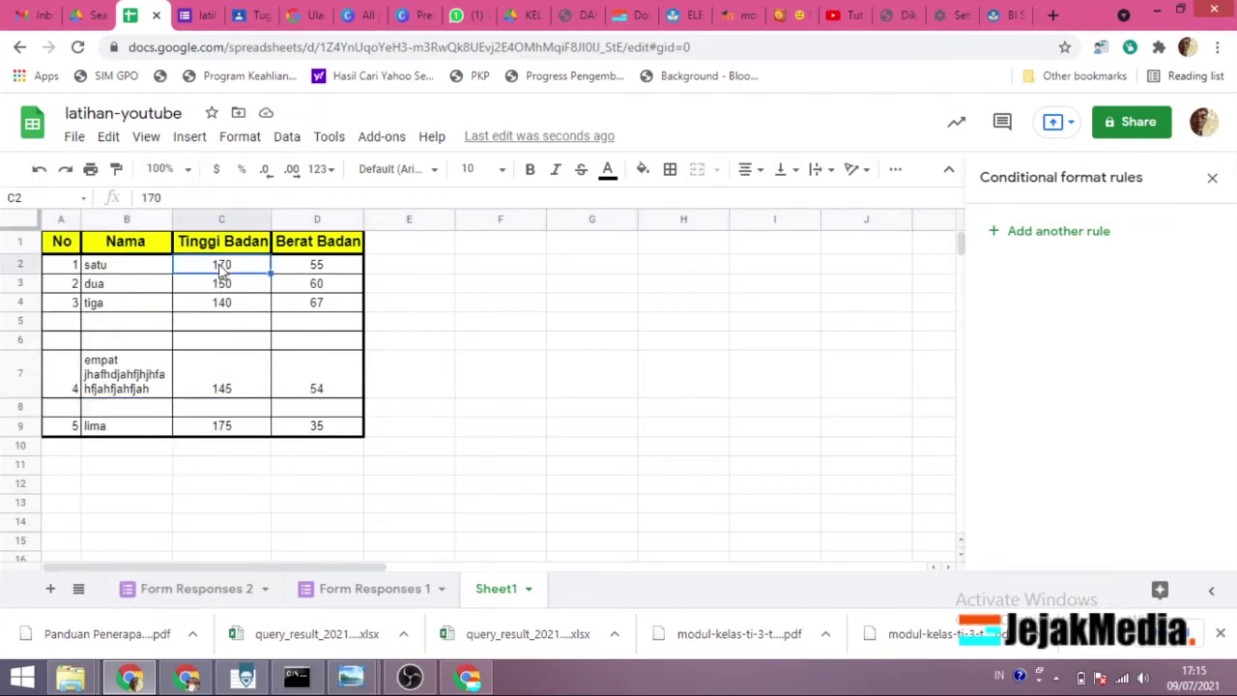
click(328, 172)
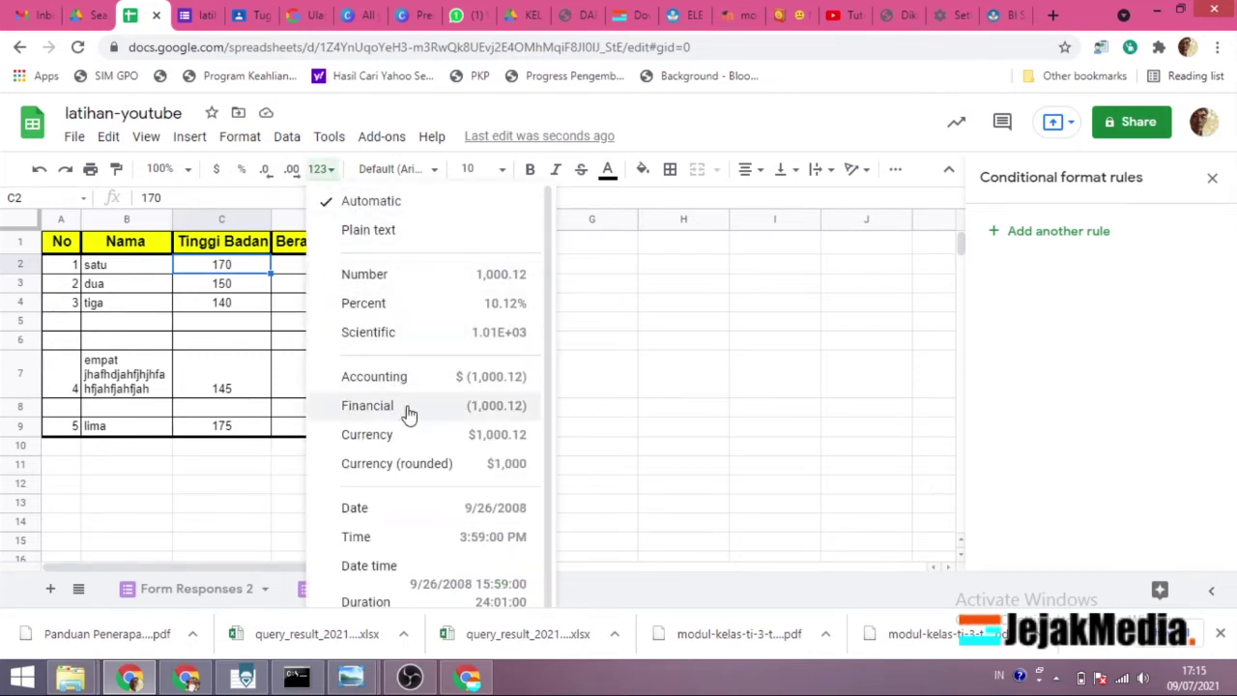
click(387, 306)
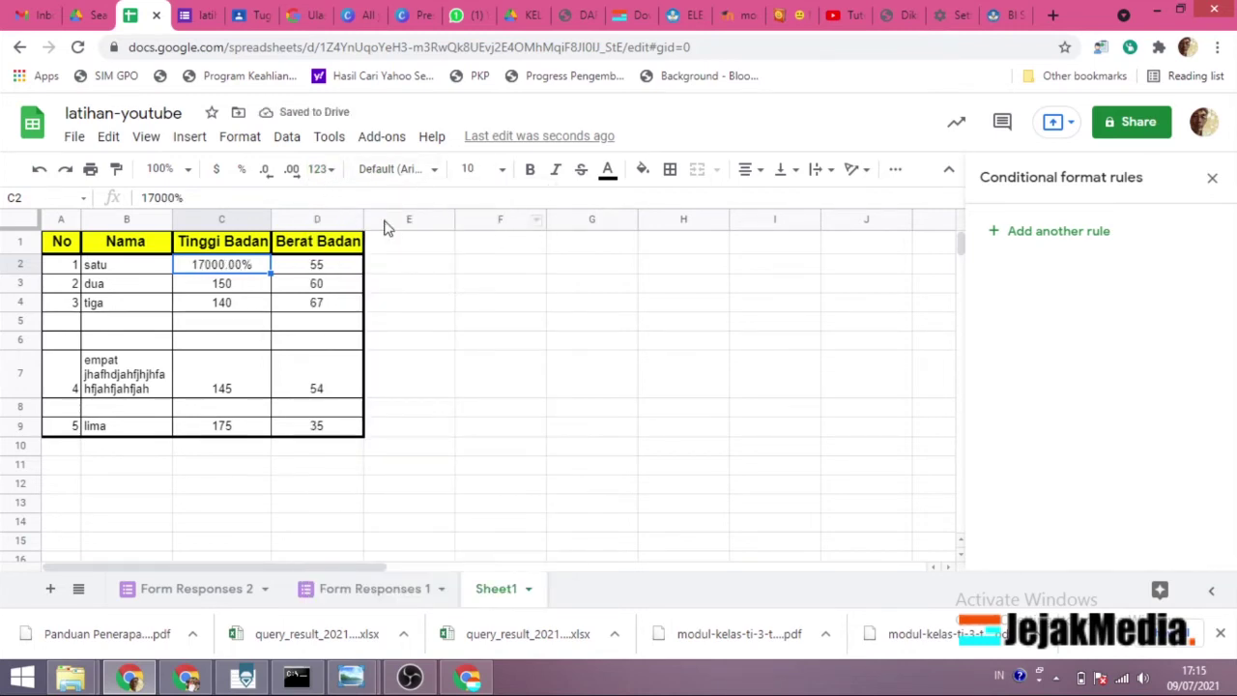
click(328, 172)
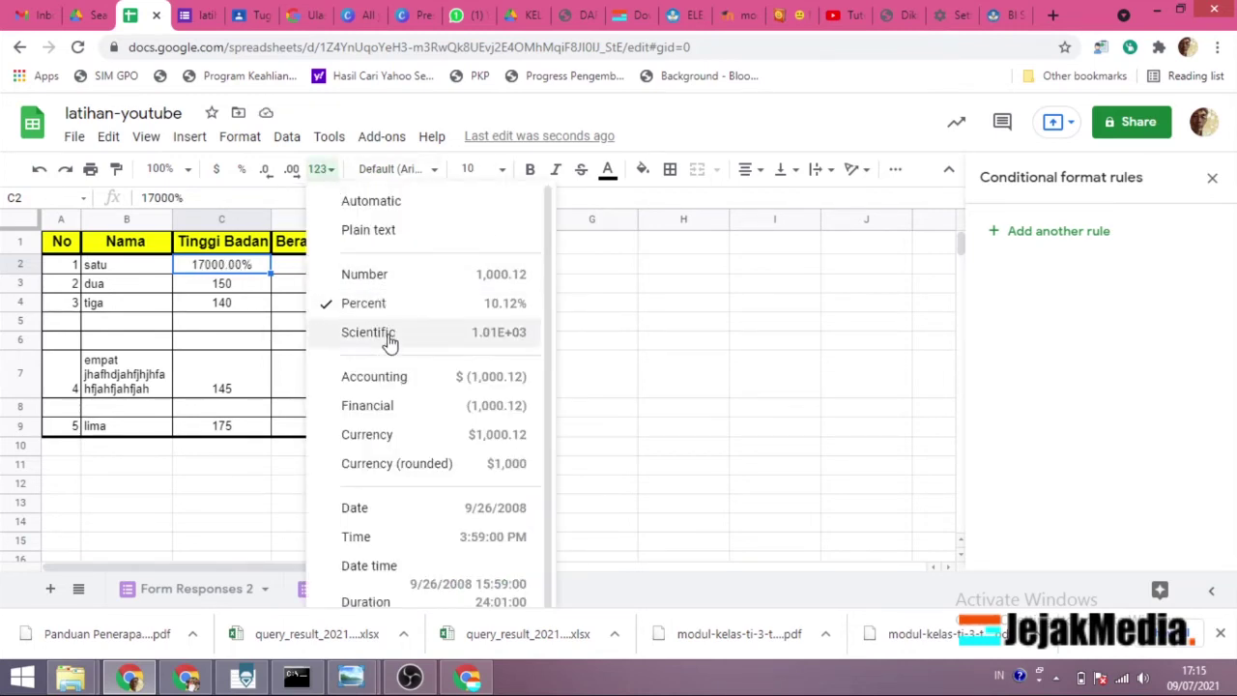
click(380, 345)
click(322, 171)
click(395, 376)
- Try the Plain text and Date formats on C2, and restore its Automatic format
click(322, 170)
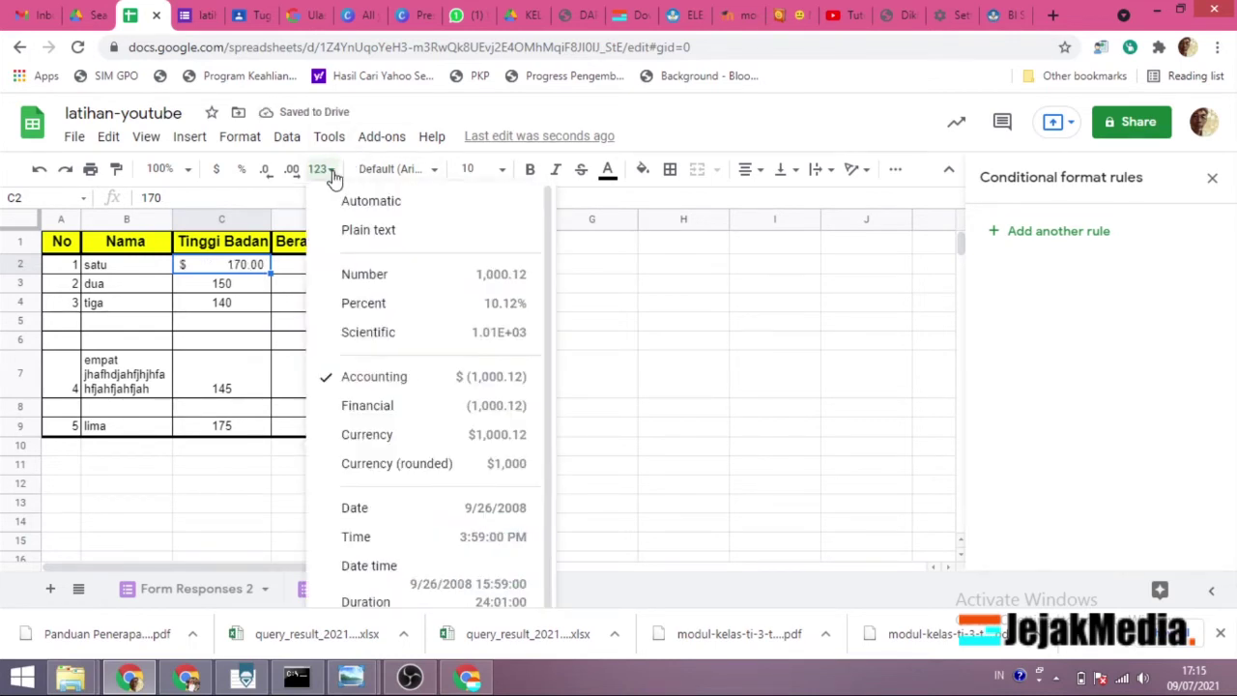
click(365, 229)
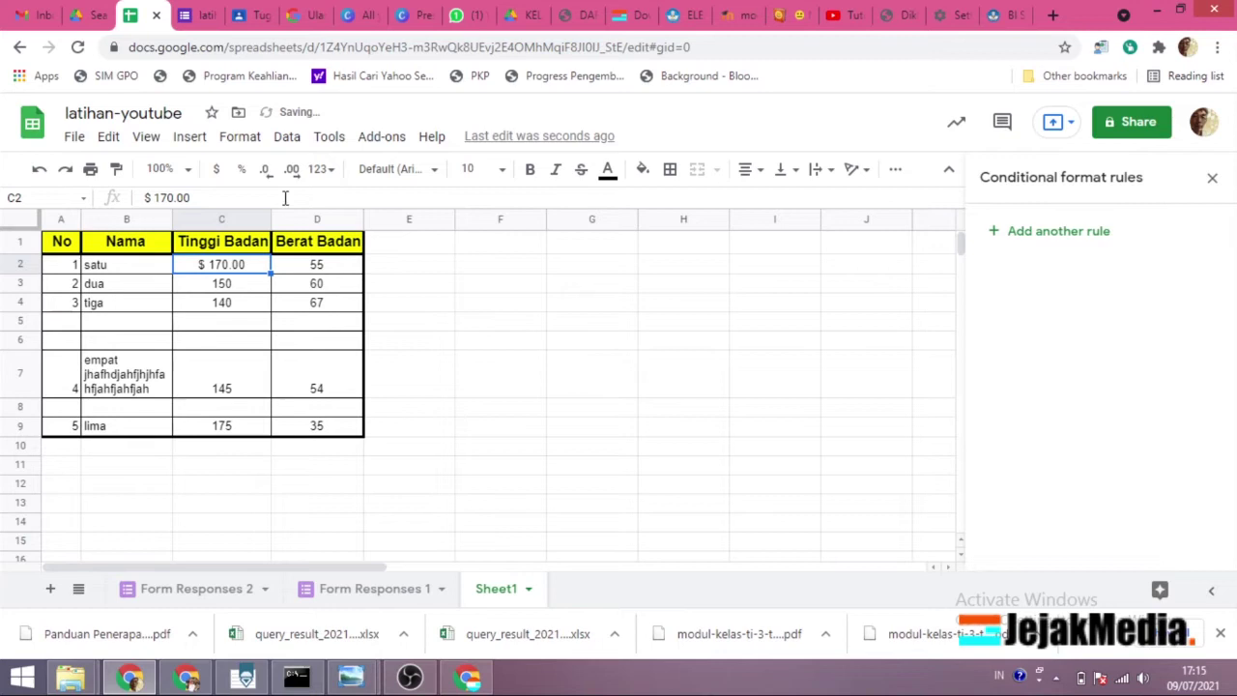
click(333, 180)
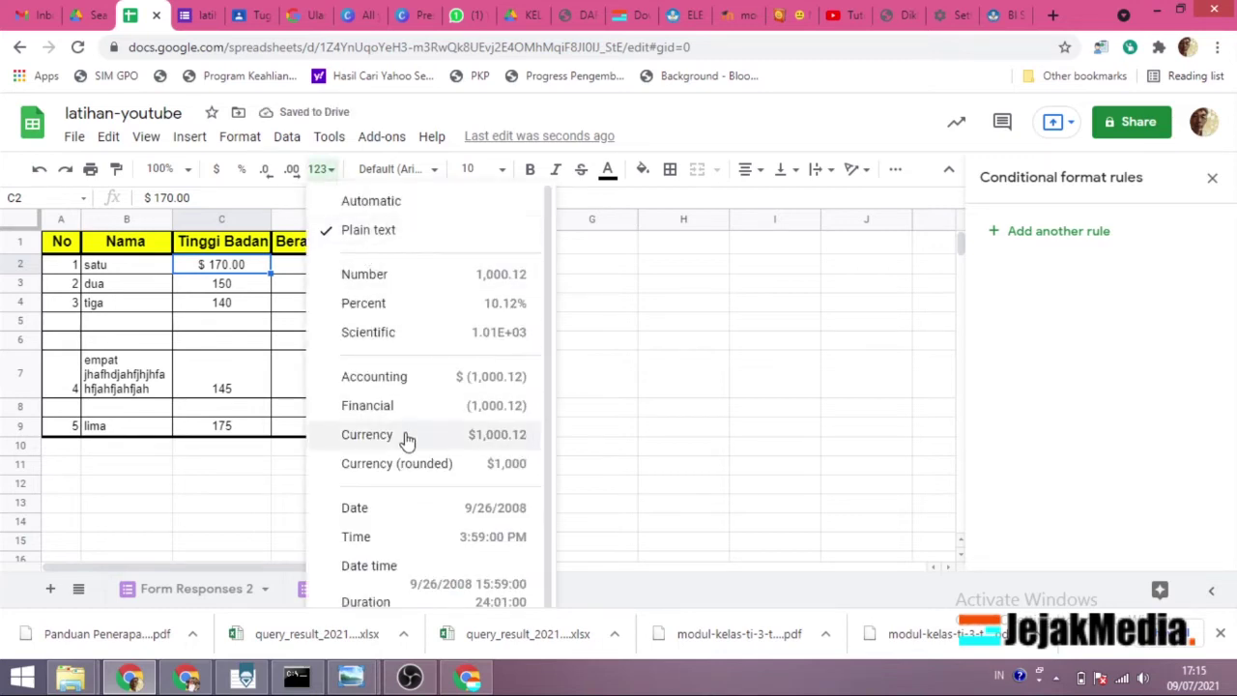
click(386, 510)
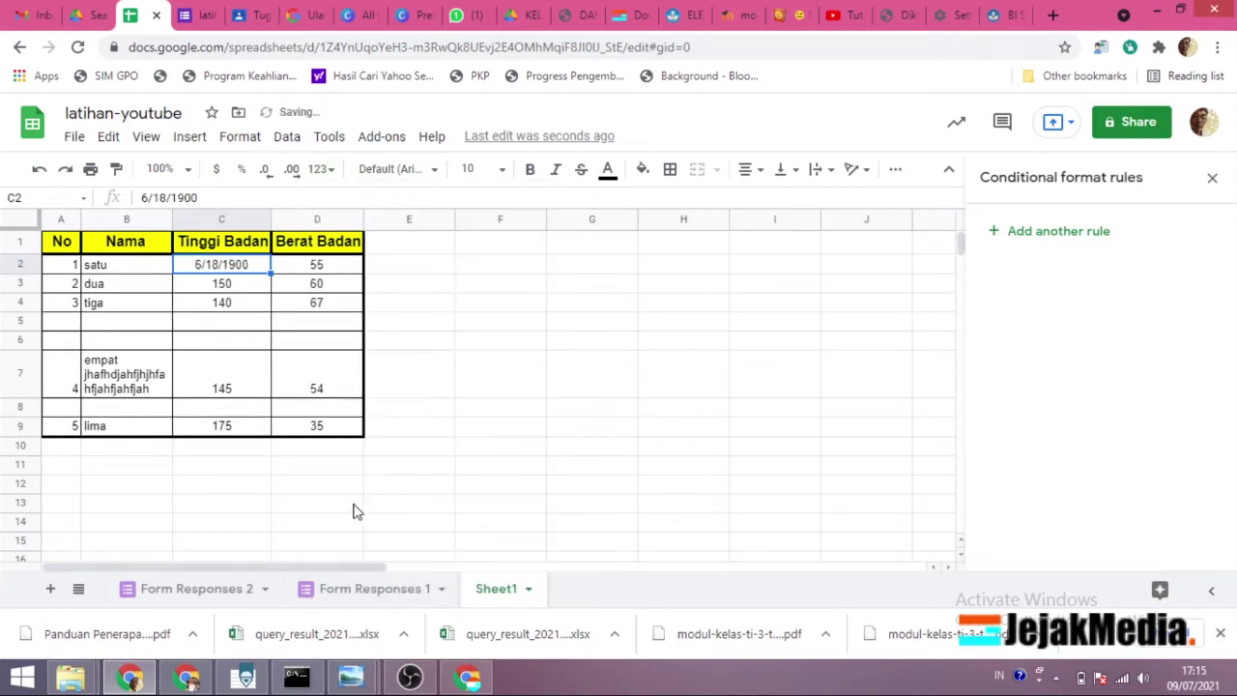
click(320, 171)
click(358, 204)
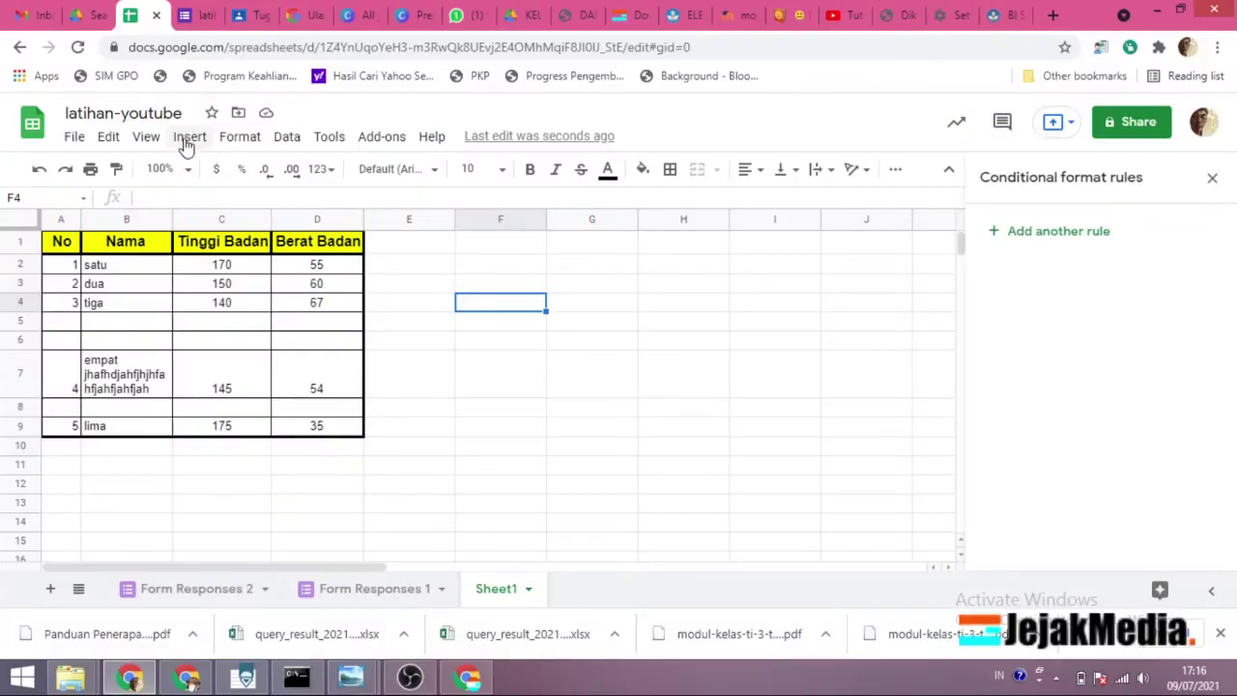
- Start inserting an image in cell F4 and look through the camera, URL and Photos sources
click(186, 139)
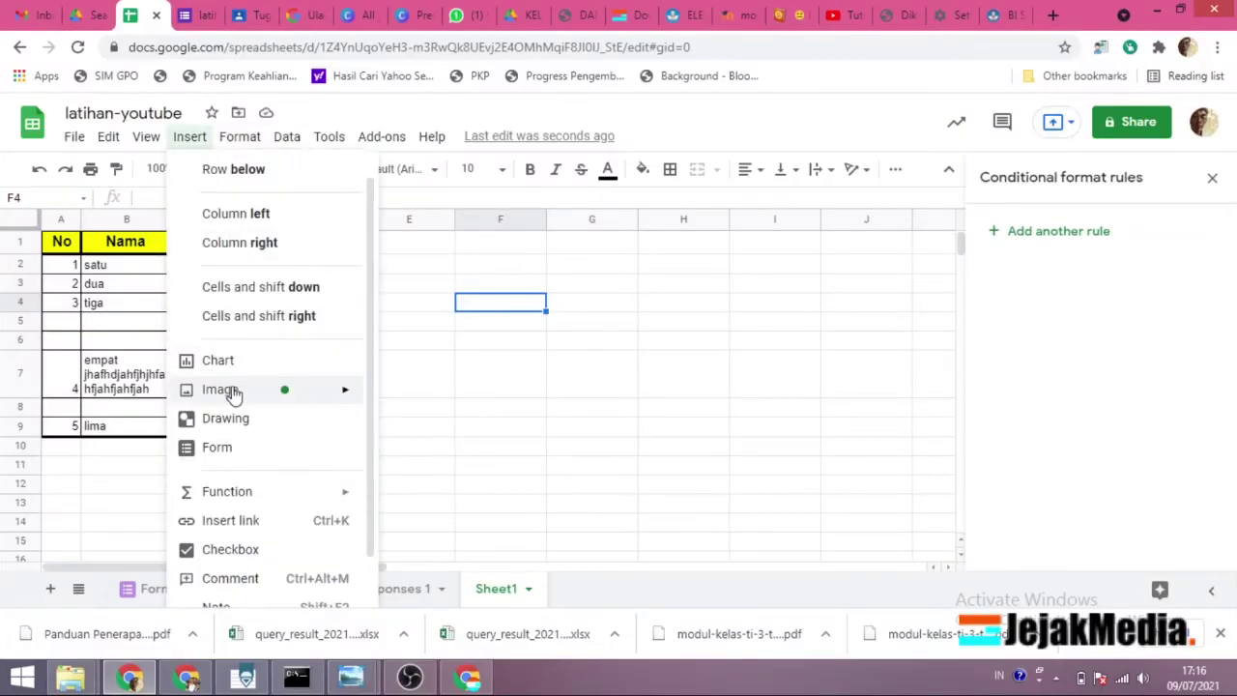
mouse_move(232, 393)
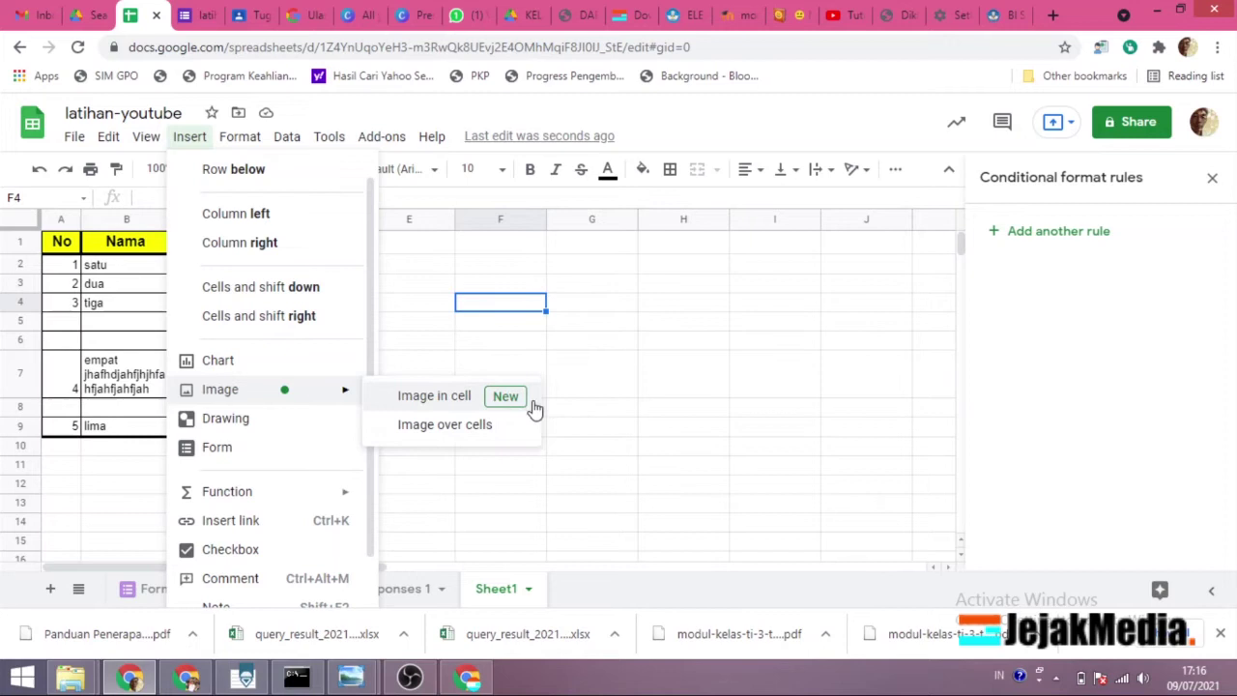
click(470, 397)
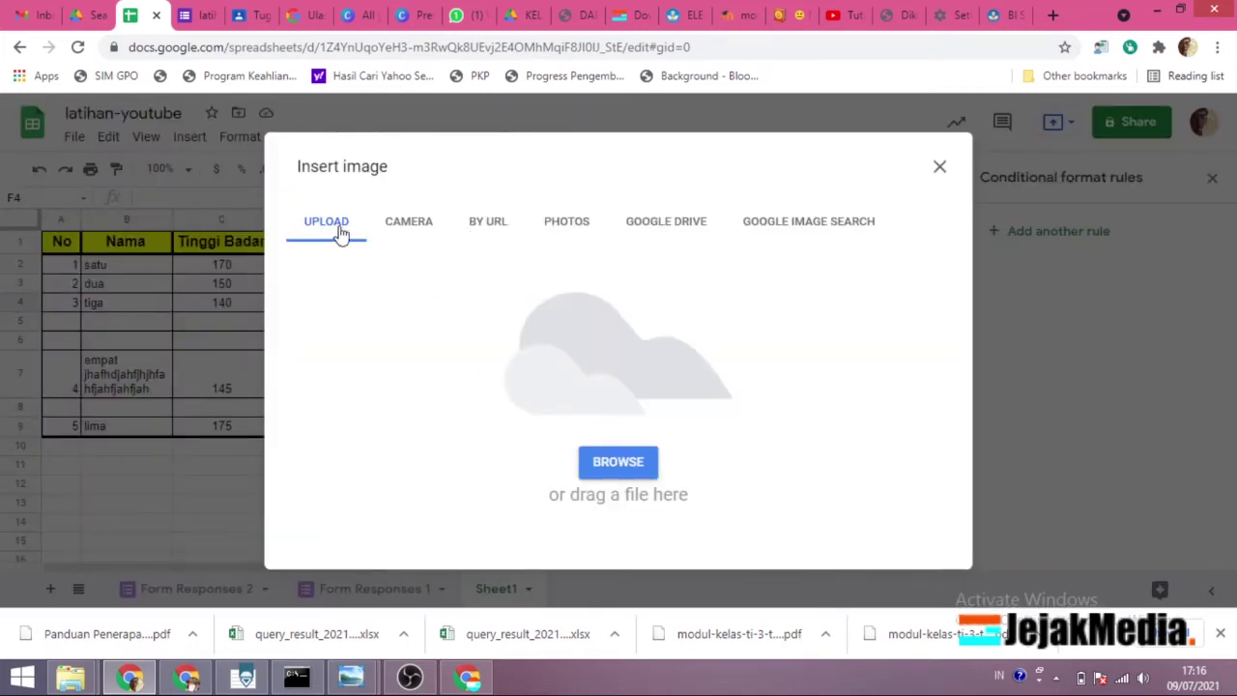
click(407, 227)
click(474, 228)
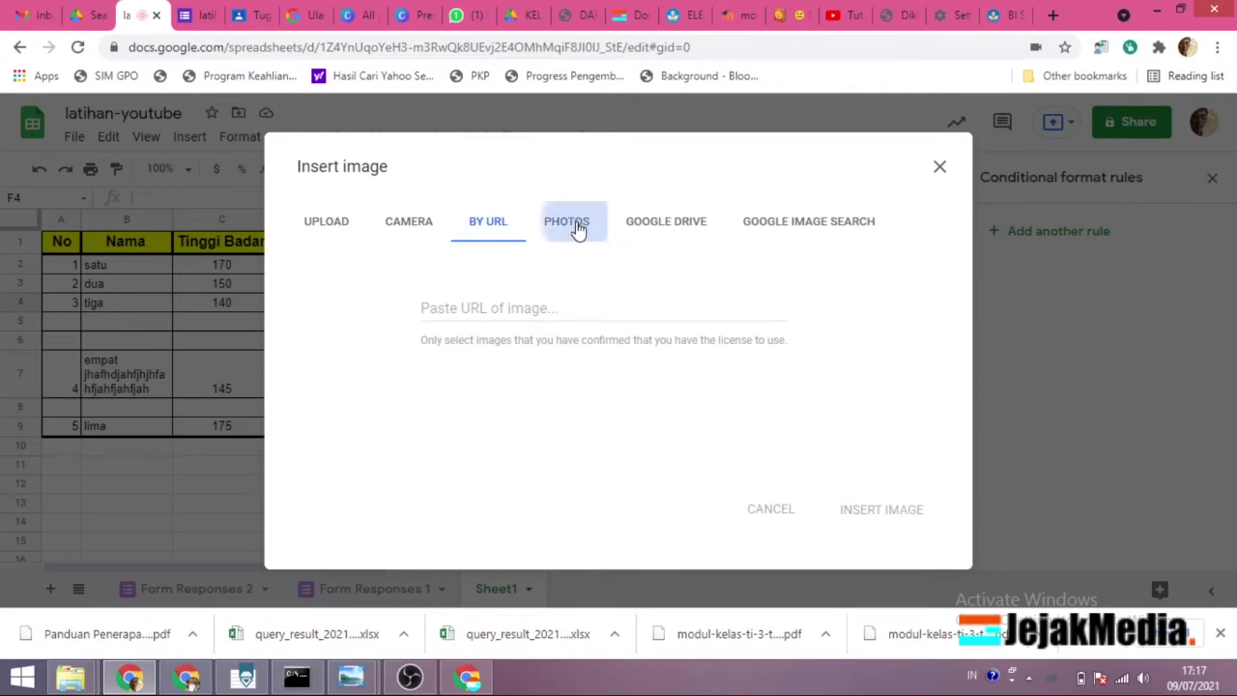
click(577, 228)
- Insert the round portrait from Google Drive into cell F4 and fill it down to F8
click(673, 232)
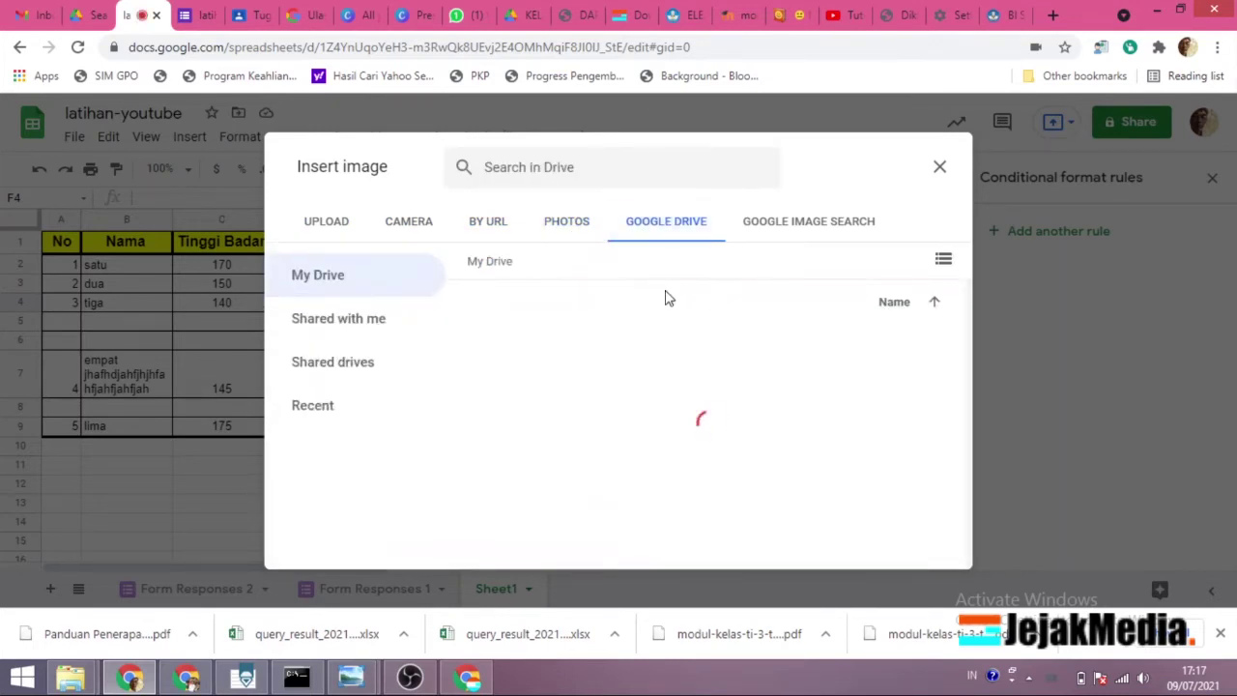
scroll(687, 315, down, 3)
scroll(580, 443, up, 2)
scroll(580, 443, down, 3)
click(564, 437)
click(925, 546)
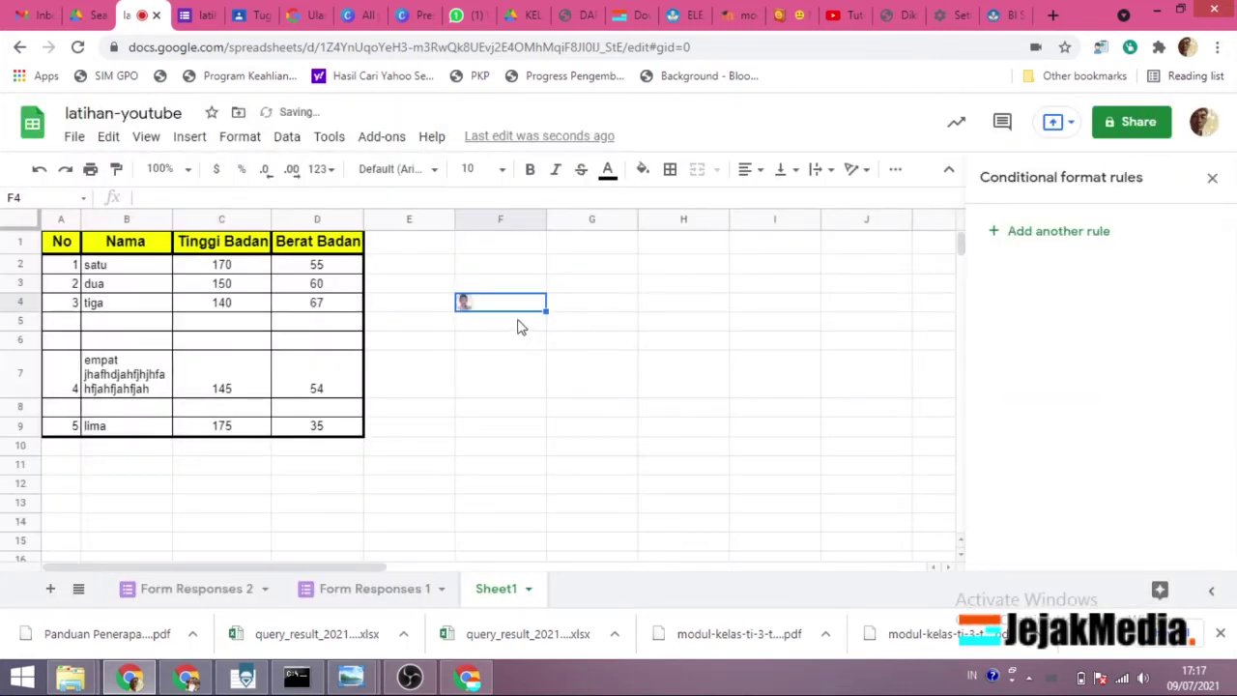
drag(649, 398, 671, 414)
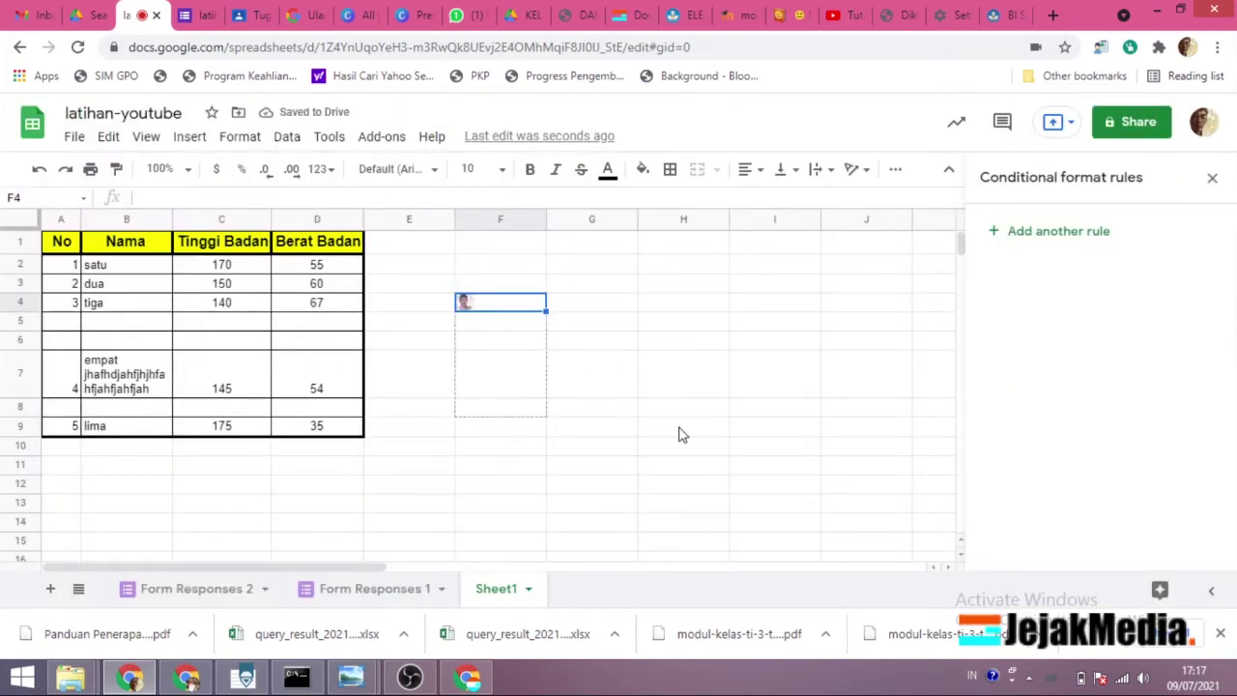
click(702, 427)
- Insert the round portrait as an image over the cells and move it to columns H to J, rows 2 to 10
click(573, 301)
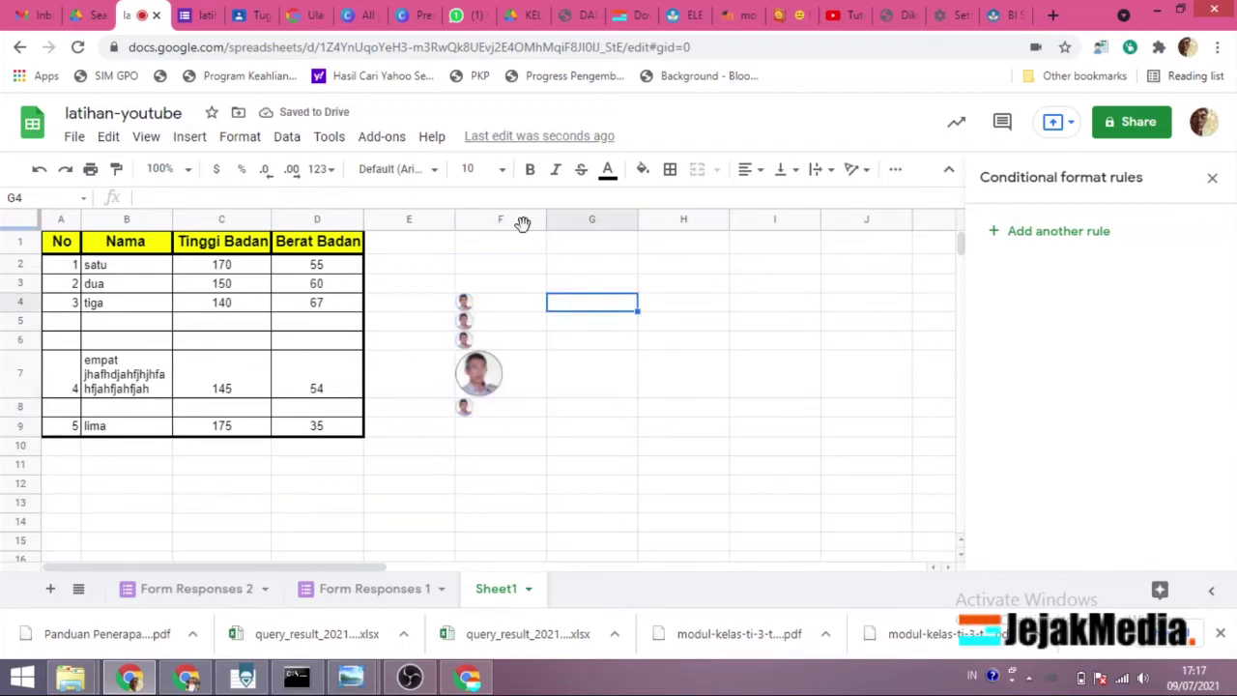
click(189, 138)
mouse_move(268, 391)
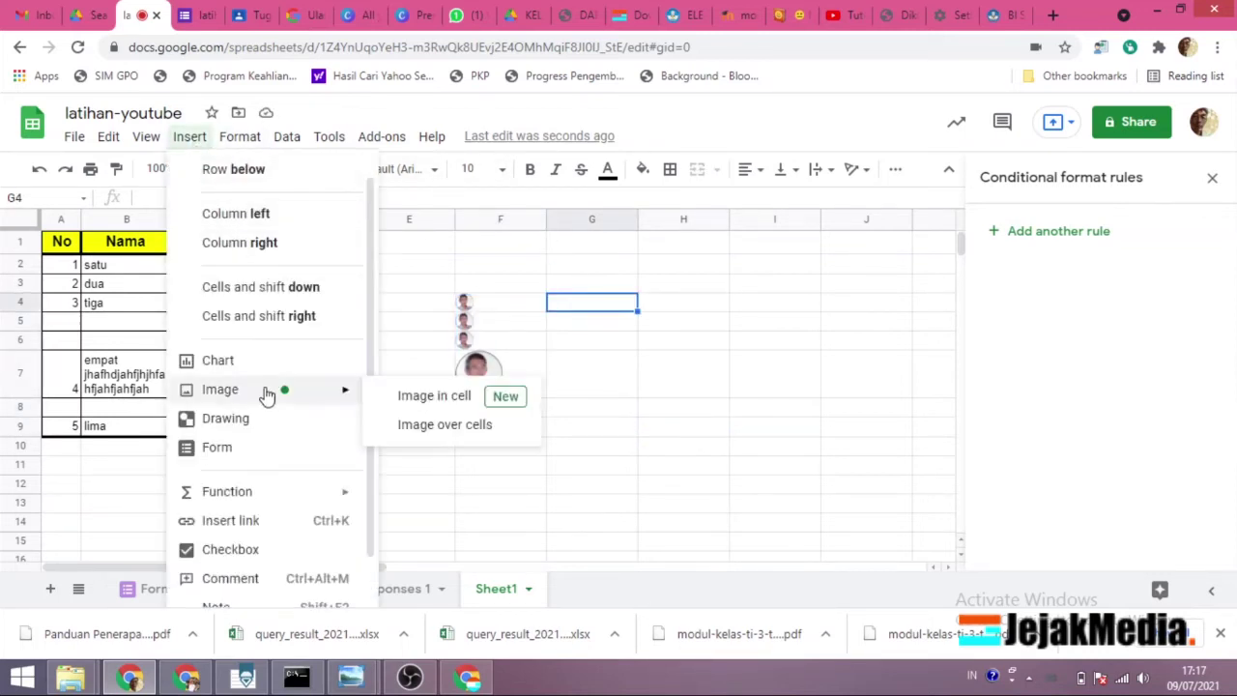
click(503, 421)
click(570, 224)
scroll(541, 462, down, 15)
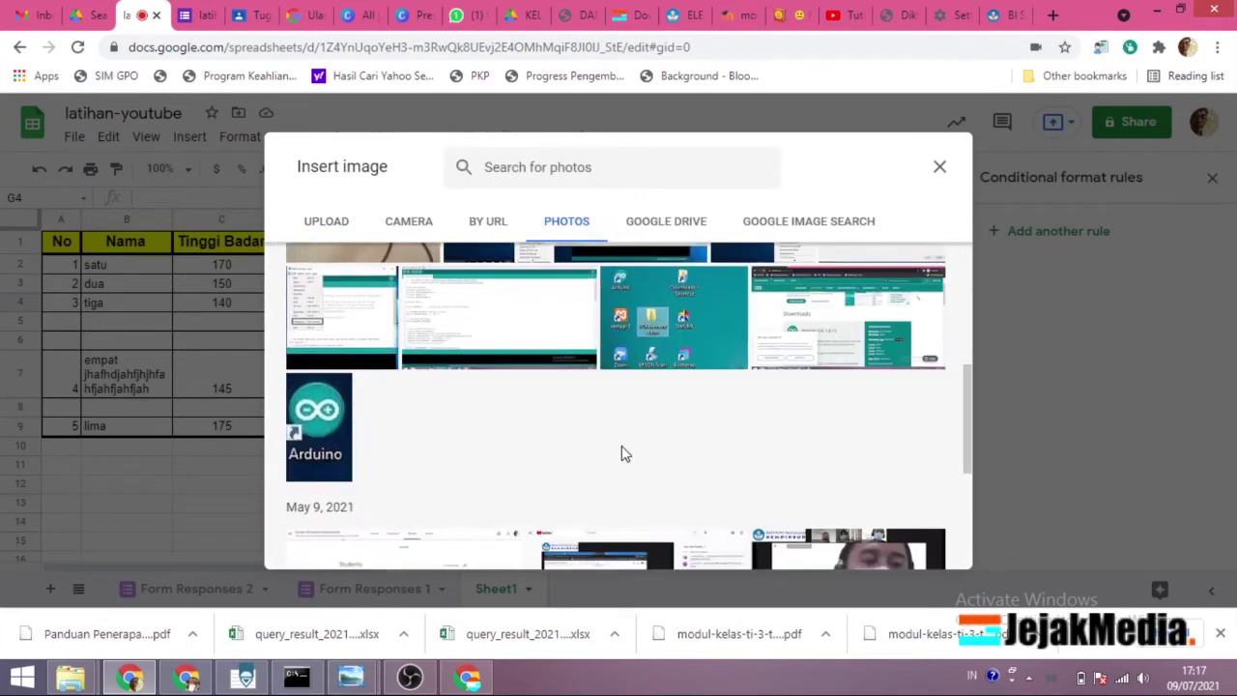
click(923, 546)
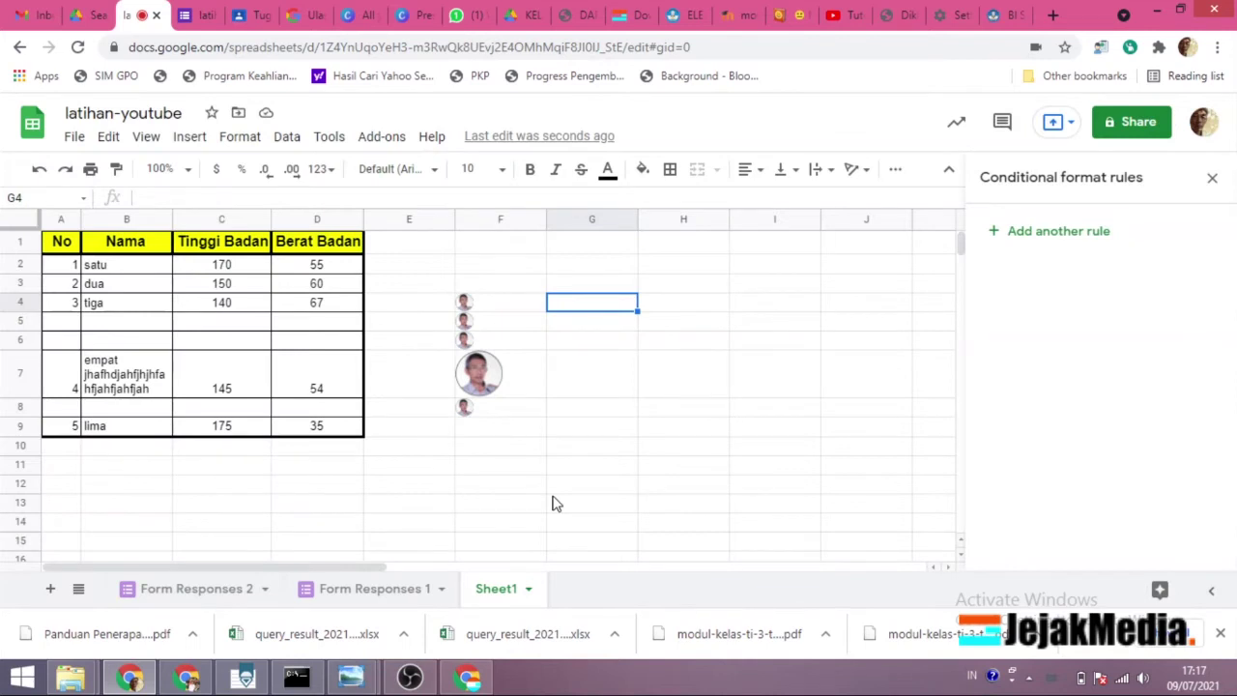
click(631, 432)
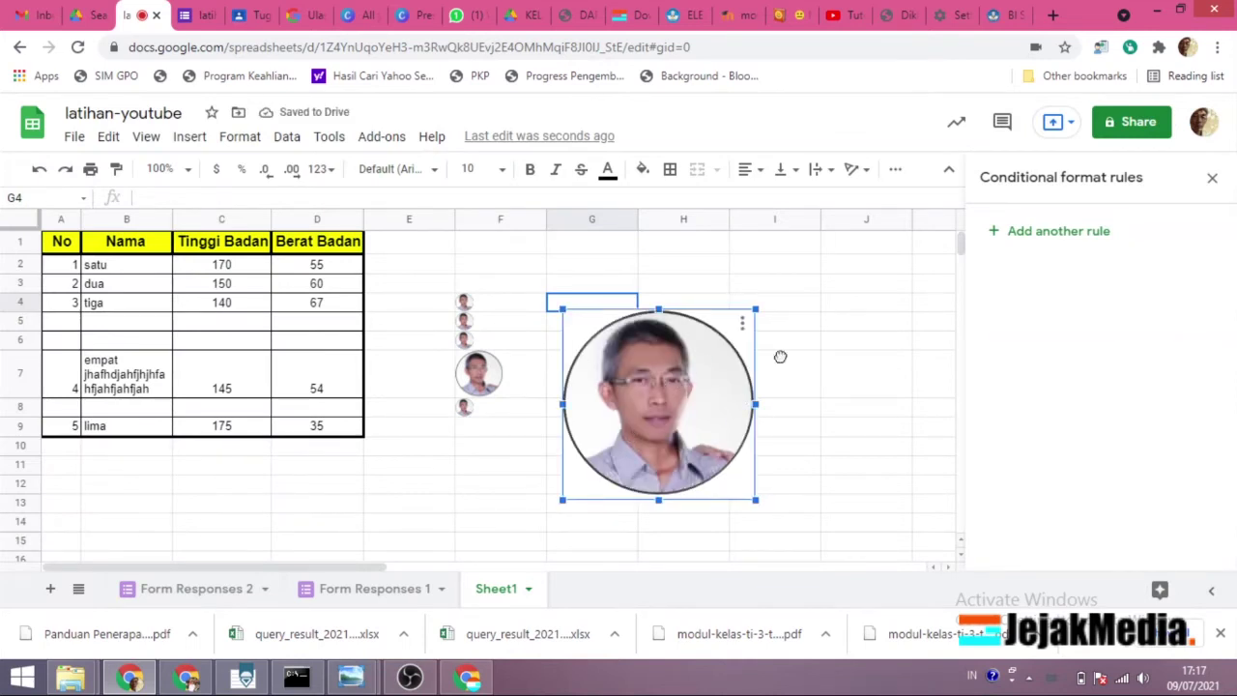
drag(589, 490, 725, 450)
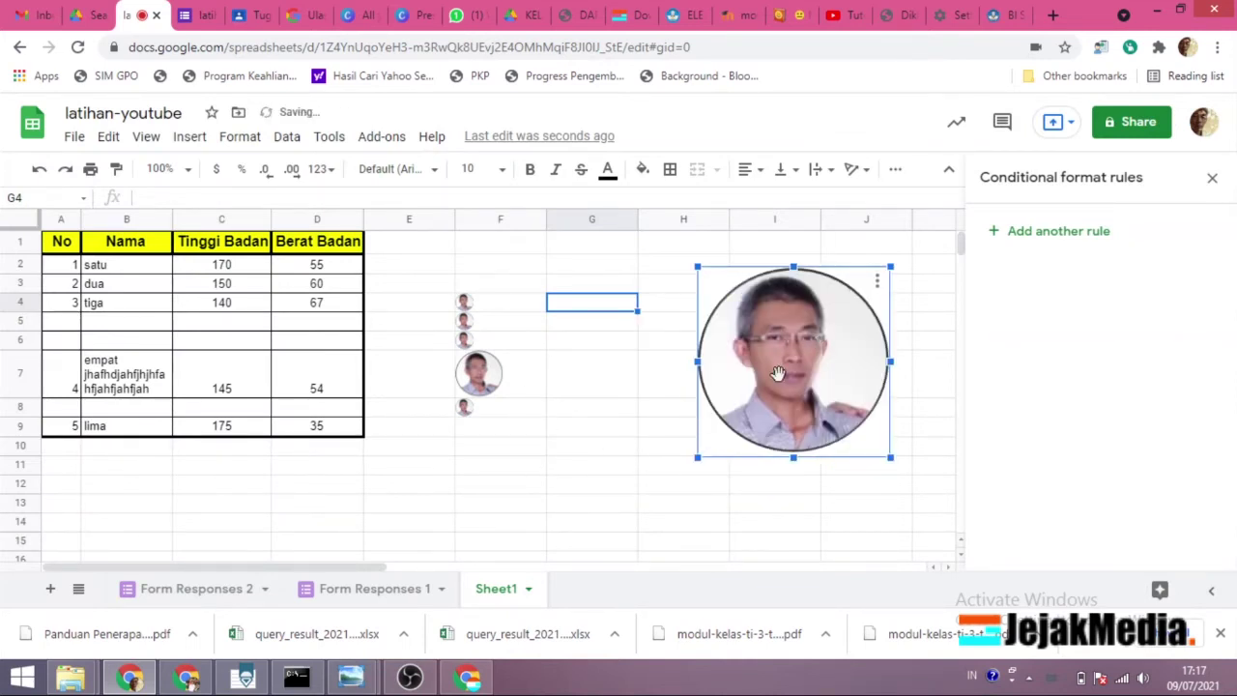
click(409, 483)
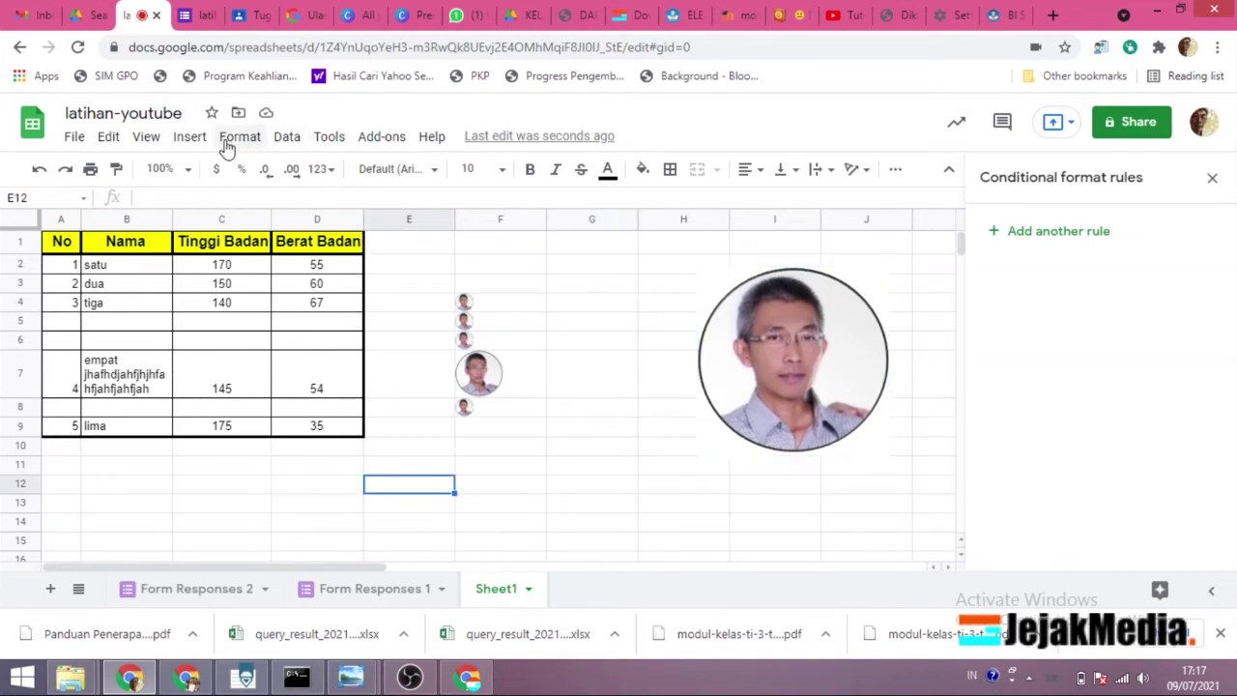
- Start a new drawing and draw an ellipse about 2.7 ruler units wide and 2.5 high near the canvas centre
click(189, 137)
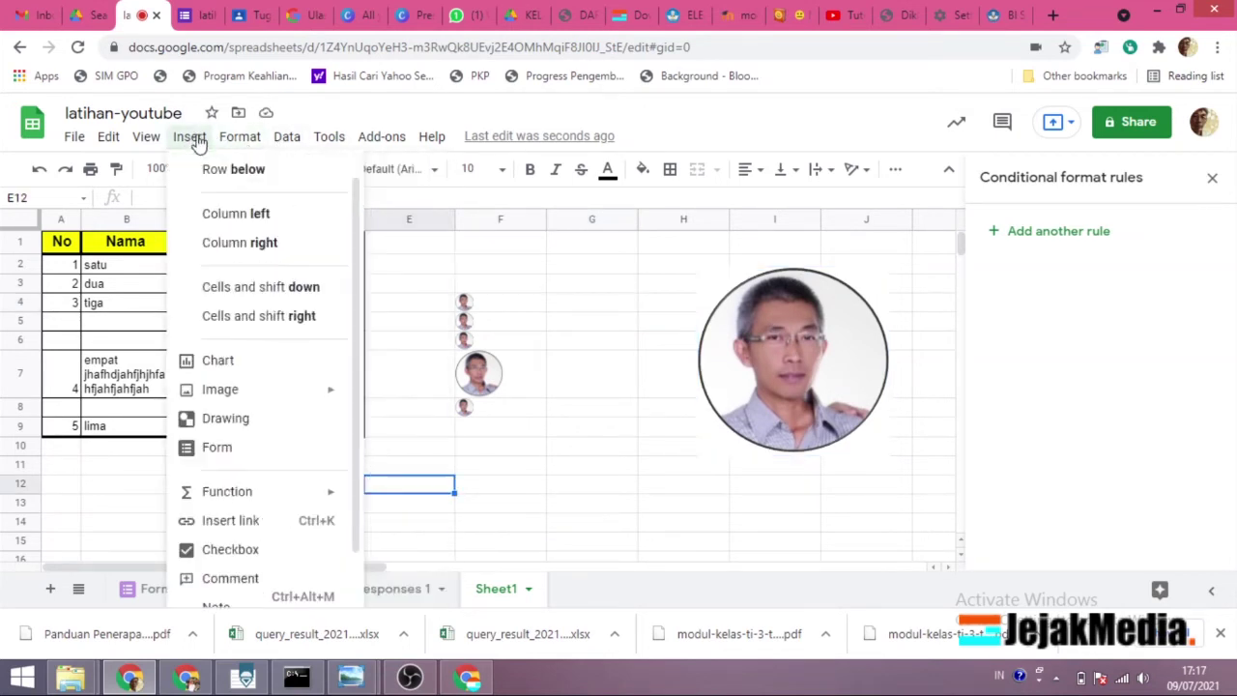
click(242, 419)
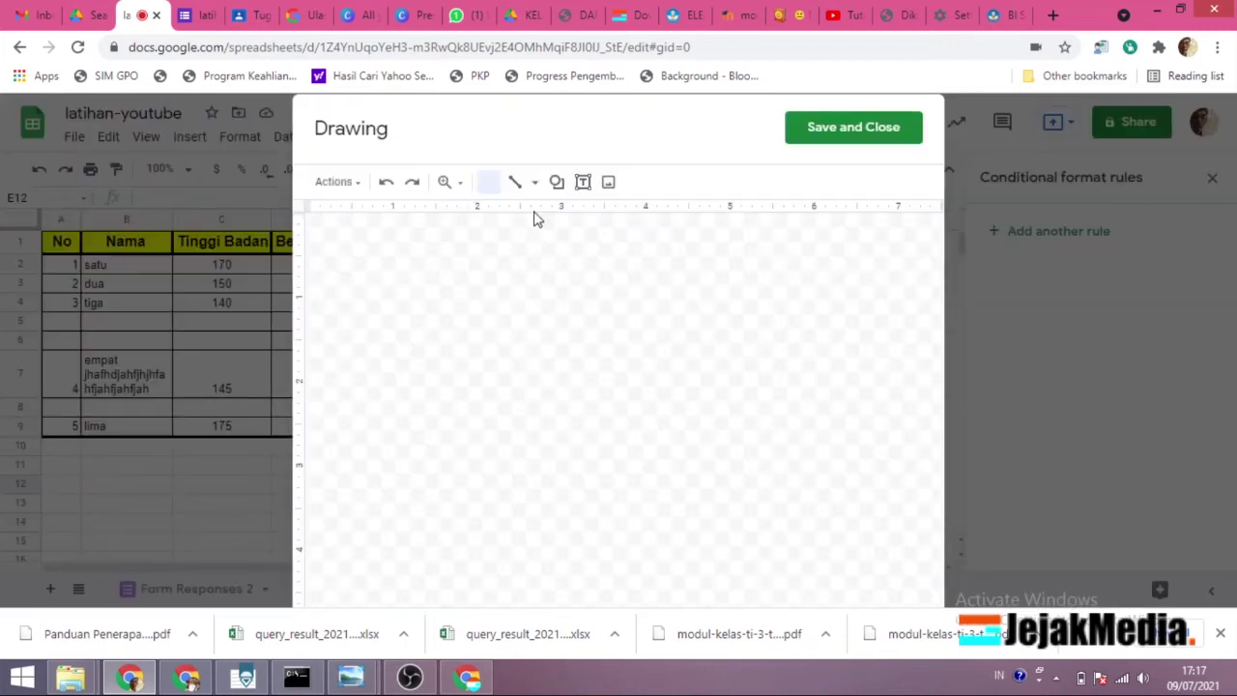
click(555, 186)
mouse_move(612, 217)
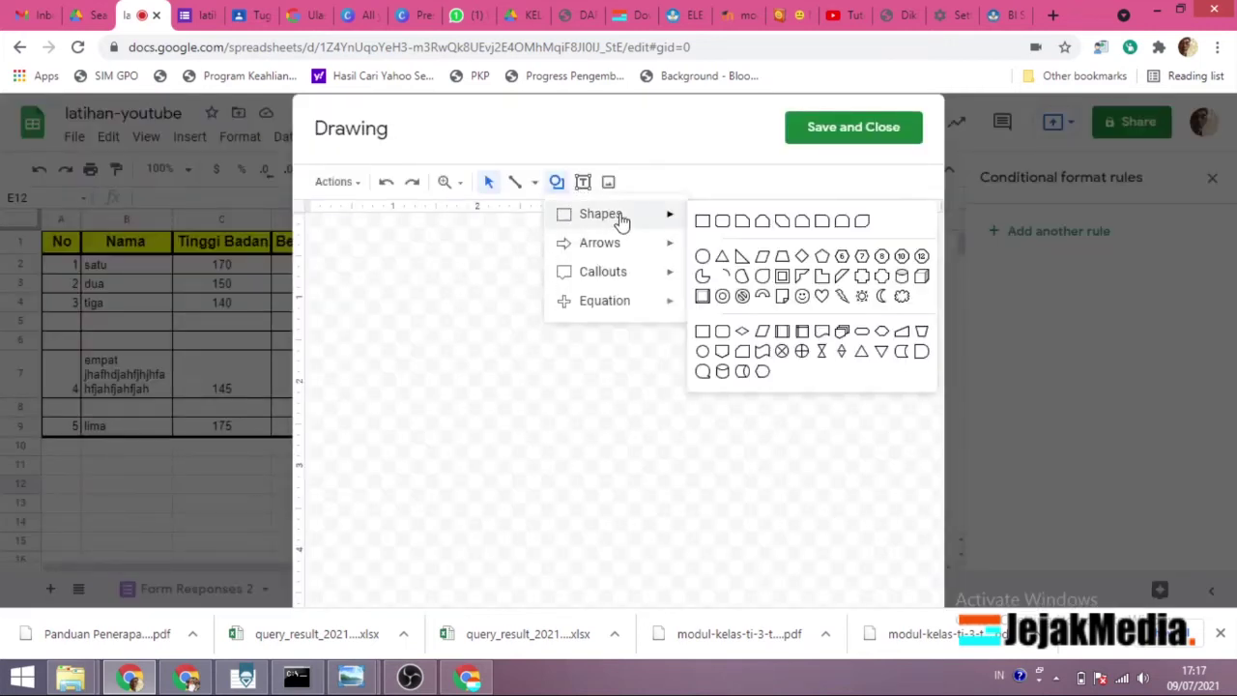
click(703, 256)
drag(430, 309, 662, 517)
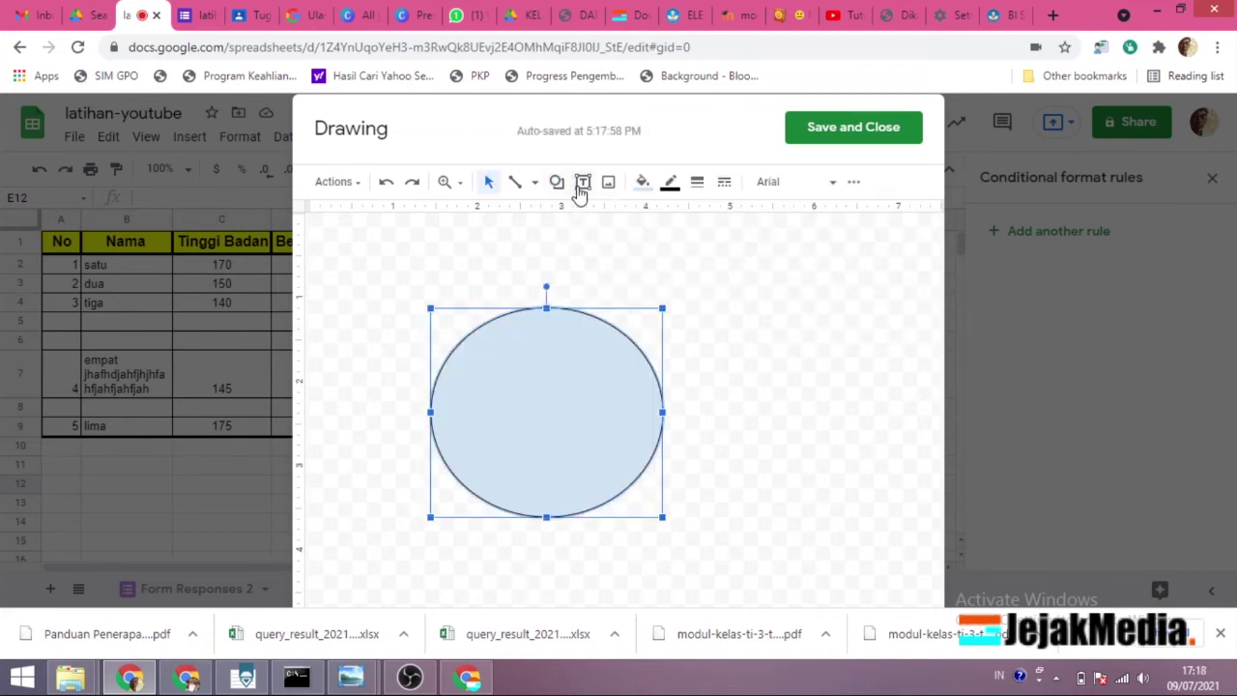
- Draw a left-pointing block arrow about 2 ruler units long, to the right of the ellipse
click(557, 183)
mouse_move(624, 248)
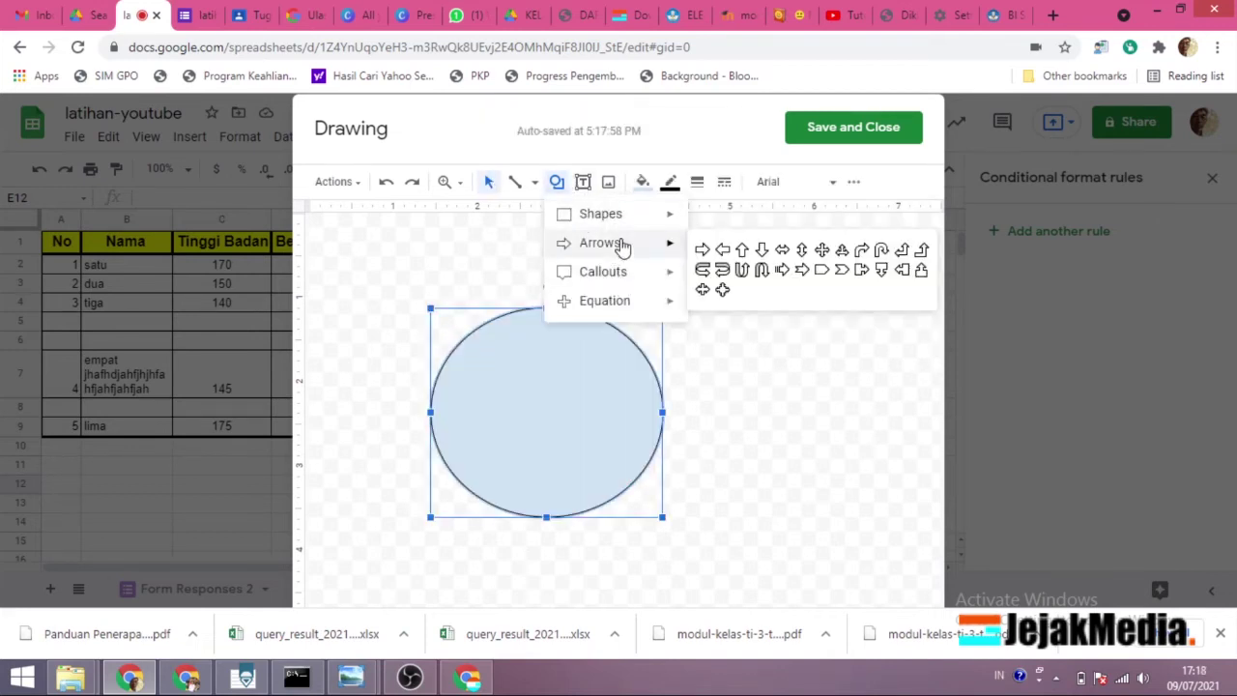
click(722, 251)
drag(725, 381, 890, 478)
click(744, 530)
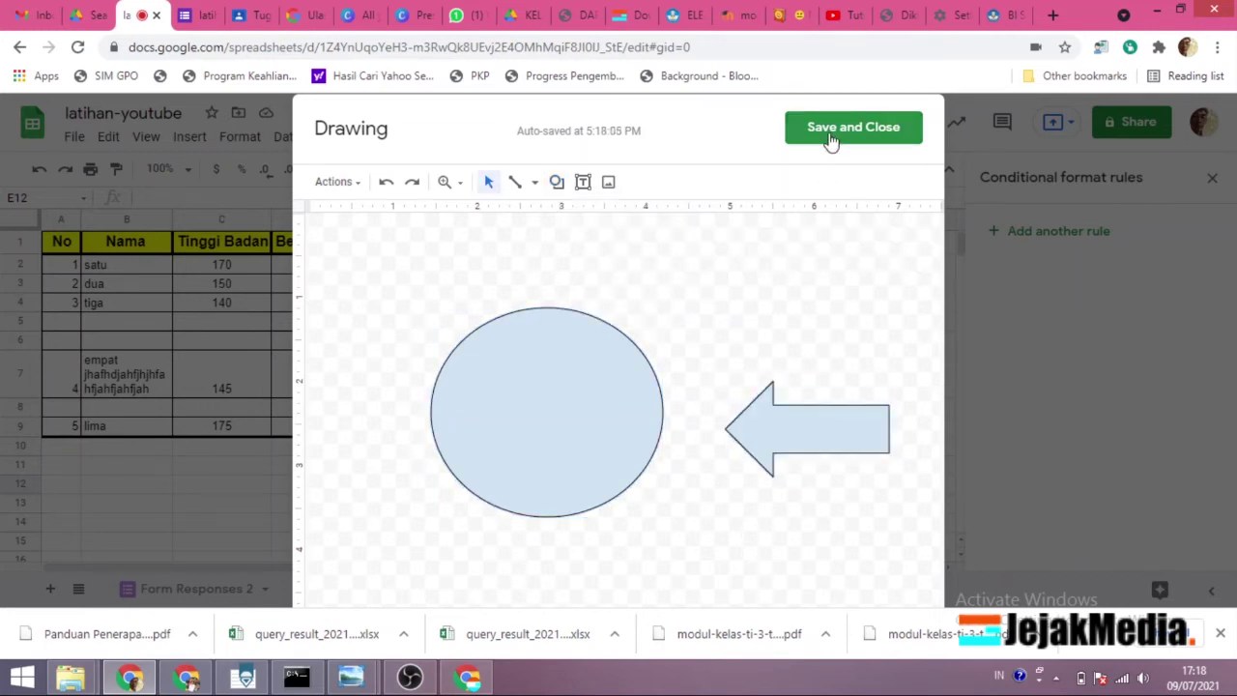
- Fill the ellipse with red and the arrow with cyan, and save the drawing into the sheet
click(589, 390)
click(643, 183)
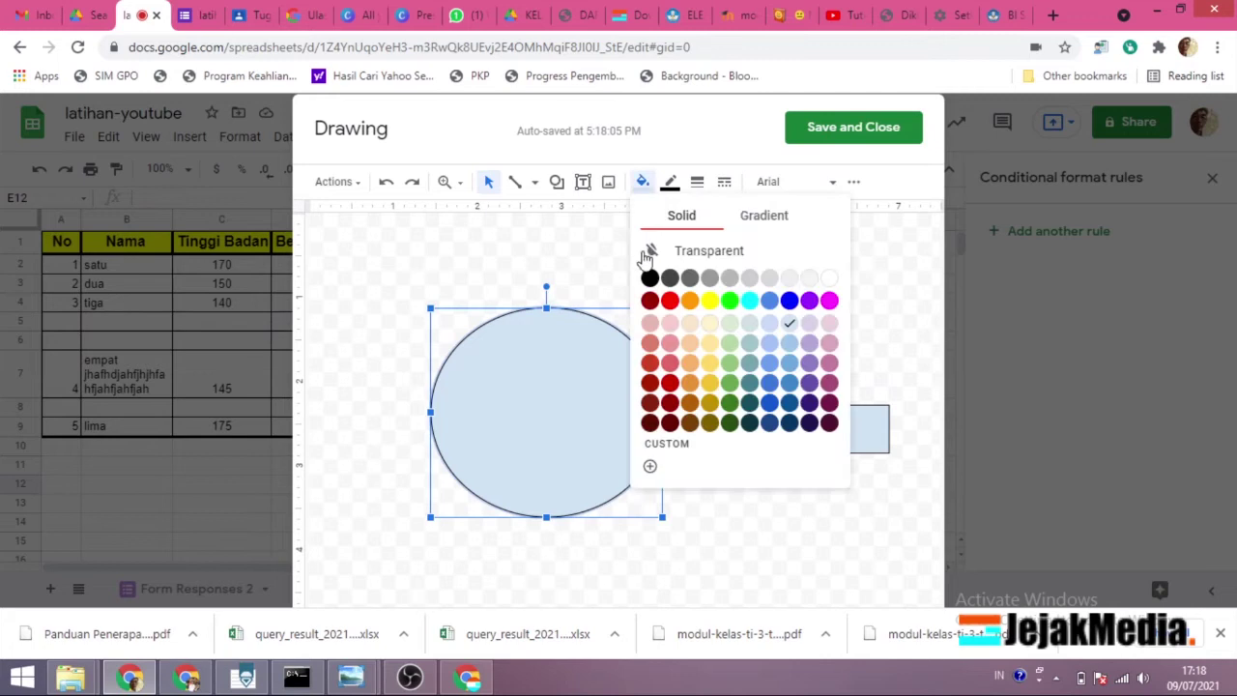
click(669, 301)
click(789, 395)
click(642, 183)
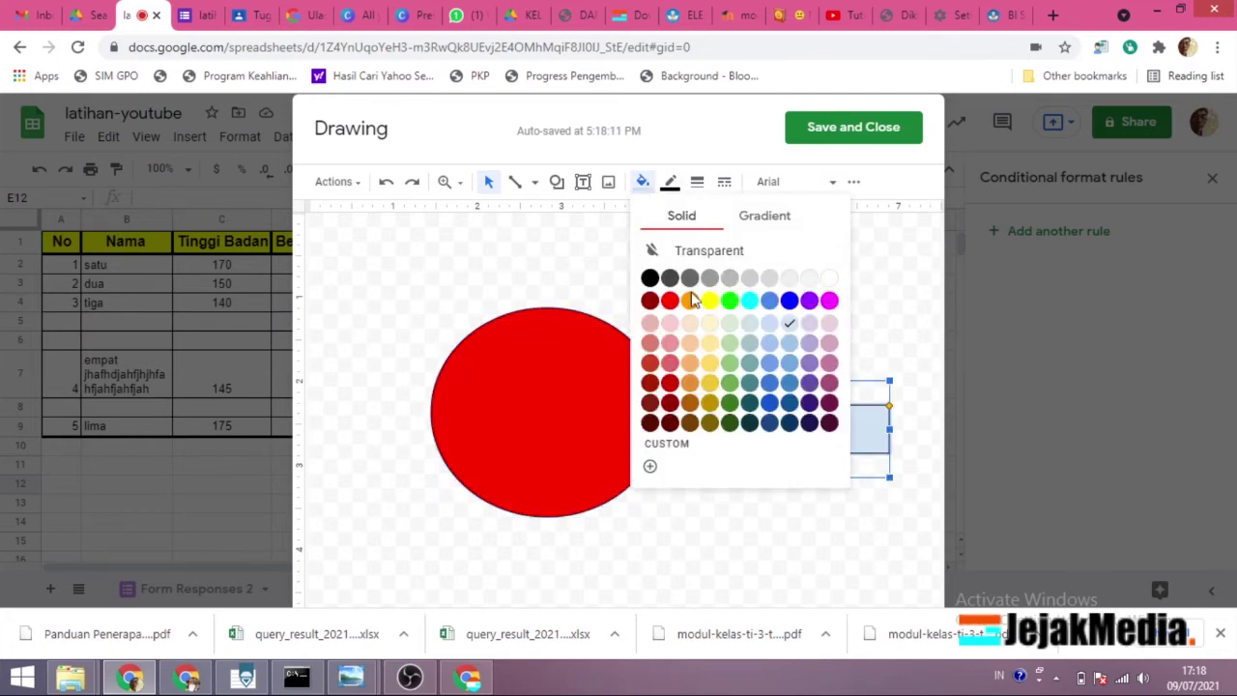
click(750, 301)
click(854, 126)
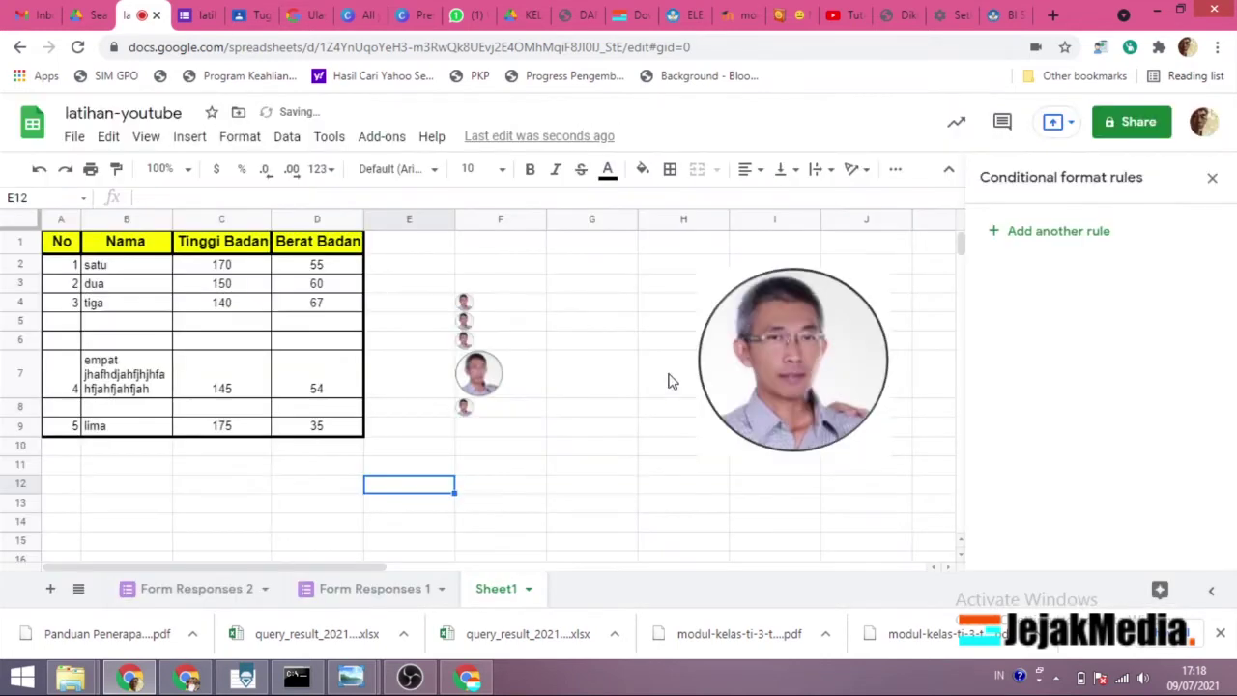
- Shrink the drawing and move it below the table, spanning columns B to E and rows 14 to 21
scroll(629, 434, down, 3)
click(527, 411)
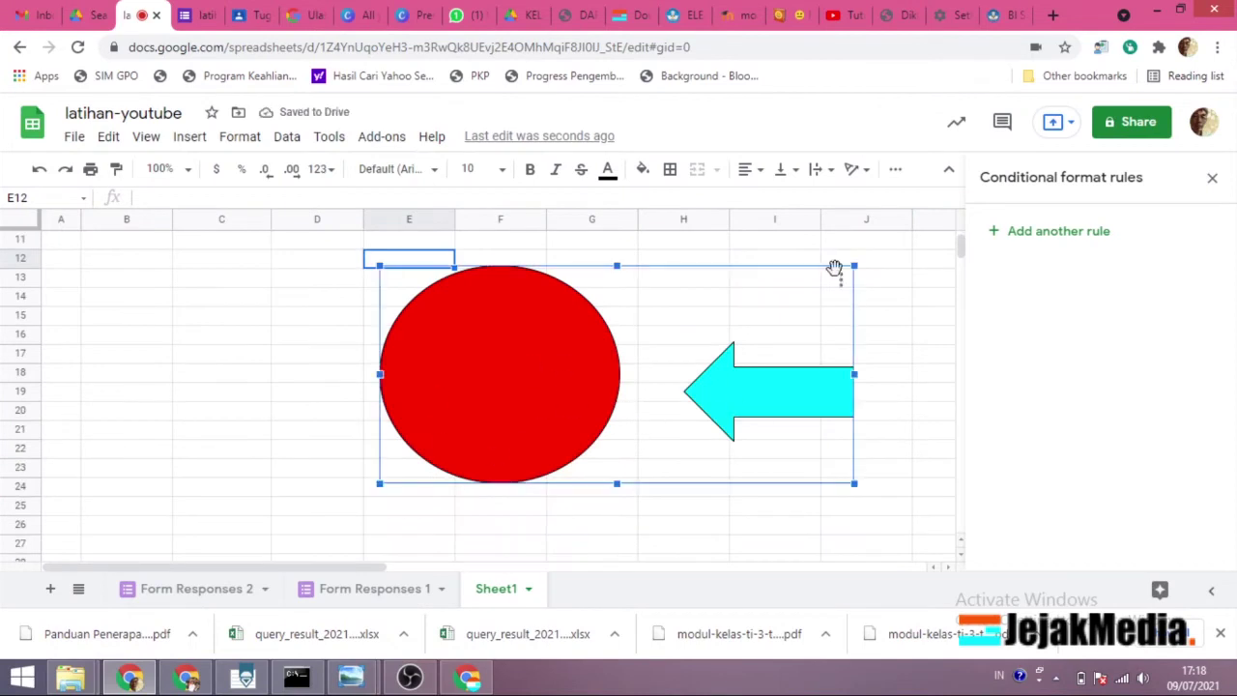
drag(854, 265, 663, 351)
mouse_move(511, 389)
mouse_down()
mouse_move(313, 335)
mouse_move(242, 333)
mouse_up()
scroll(366, 363, up, 2)
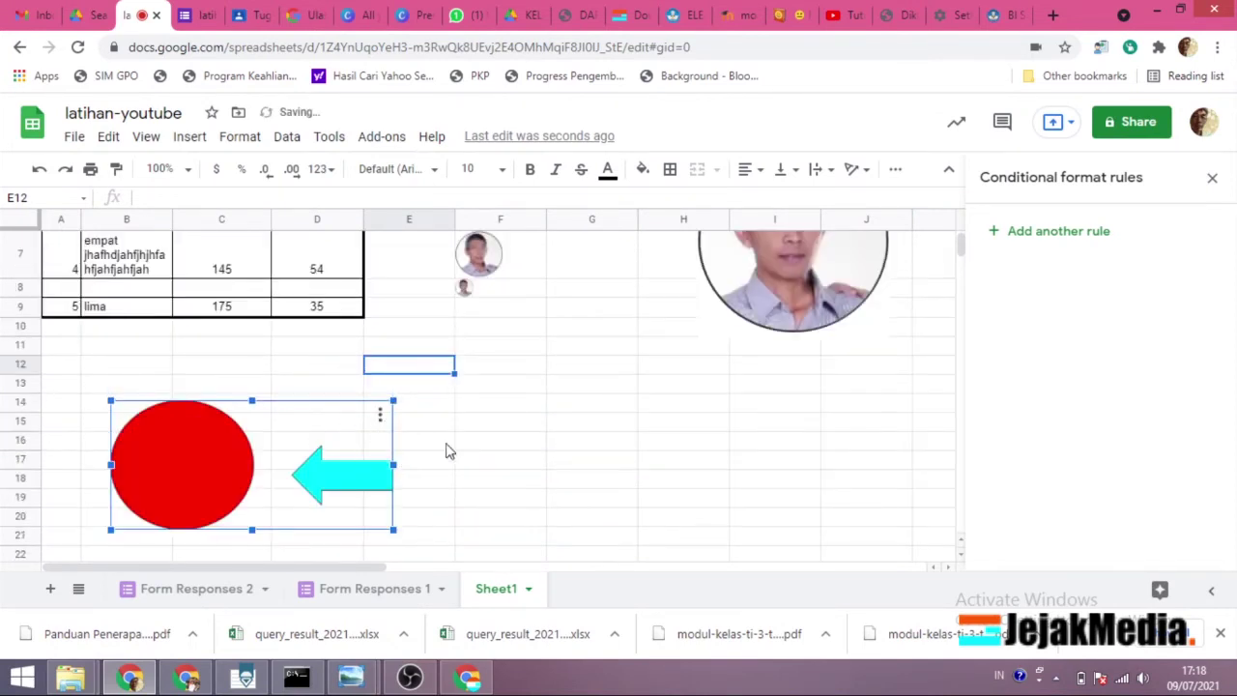
- Reopen the ellipse and arrow drawing for editing, and save and close it without changes
click(380, 414)
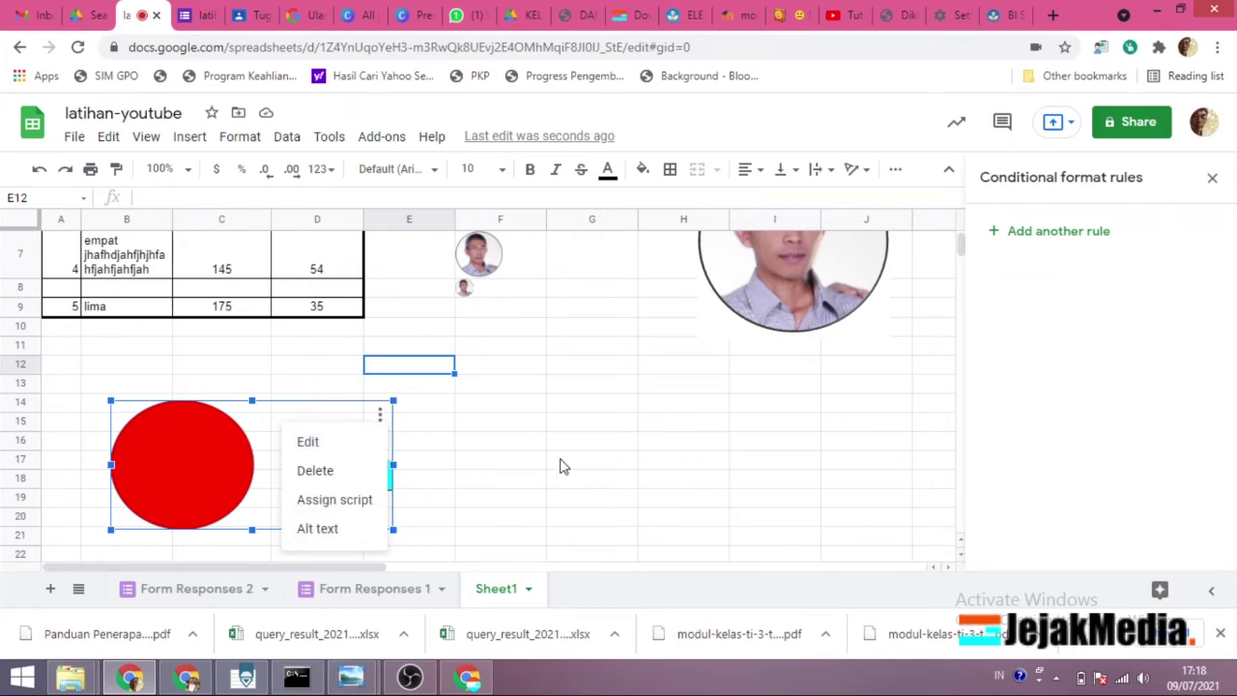
click(311, 441)
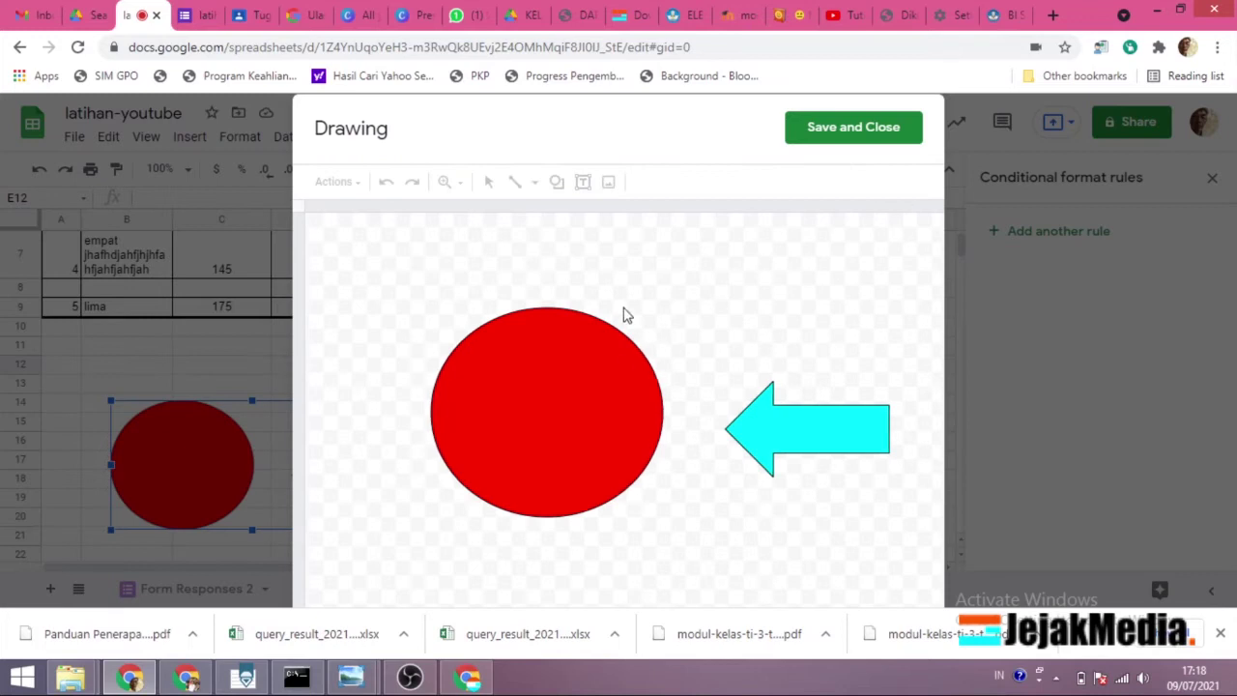
click(865, 131)
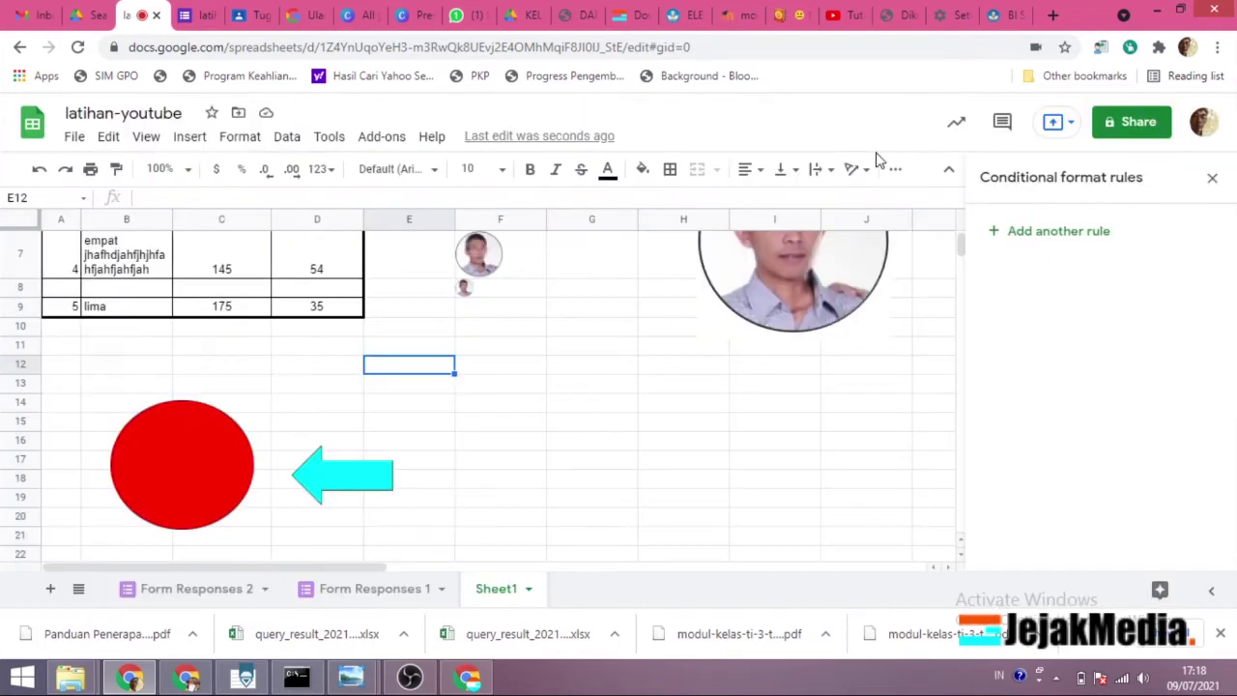
click(609, 404)
scroll(621, 406, up, 2)
scroll(599, 404, down, 2)
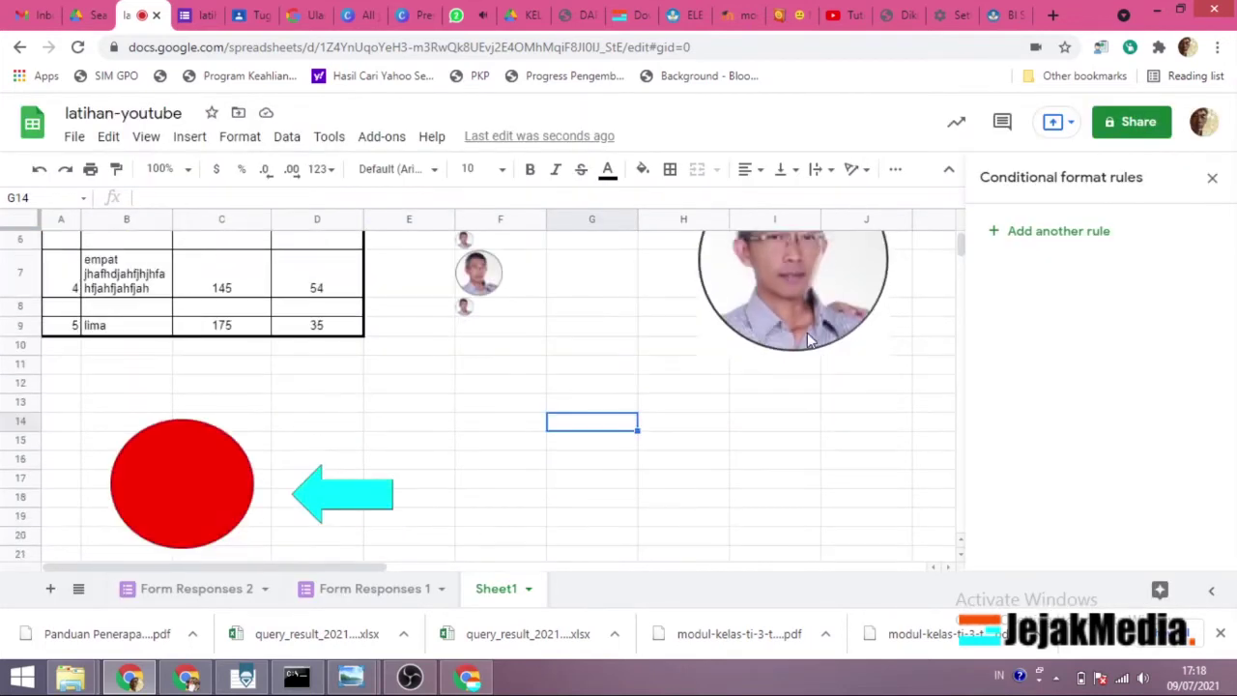
- Delete the portrait images in the range E2:K11 and the ellipse and arrow drawing below the table
scroll(715, 397, up, 2)
drag(408, 264, 920, 478)
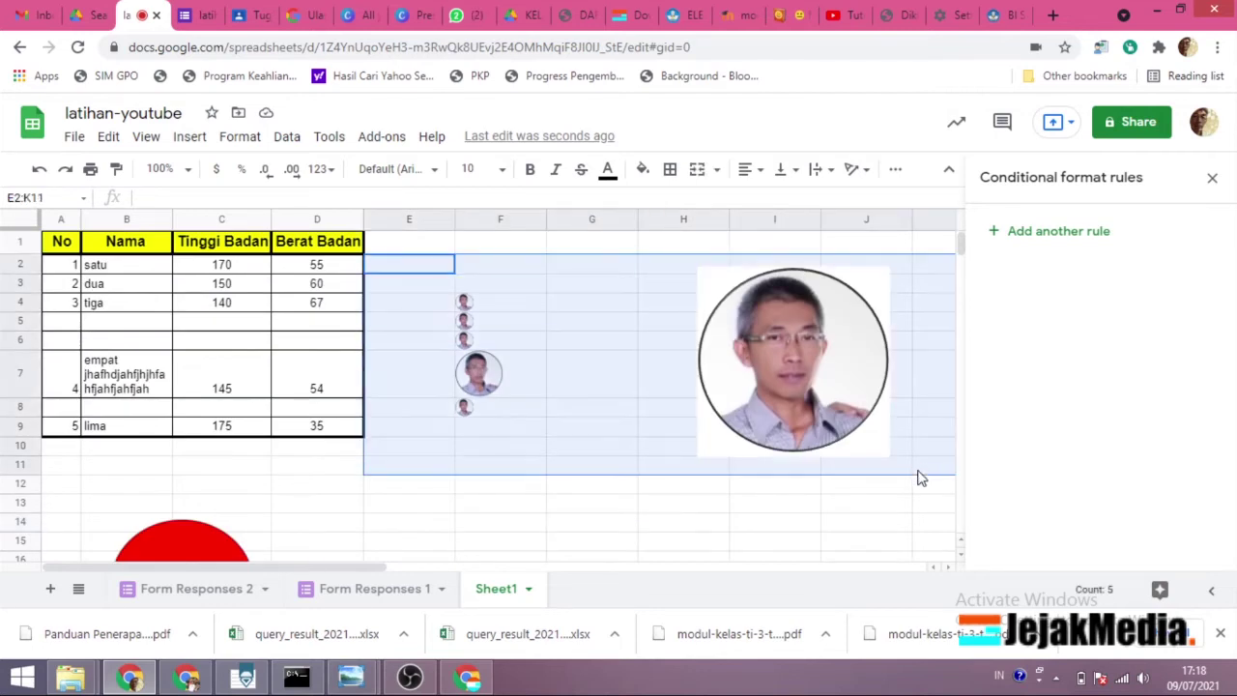
key(Delete)
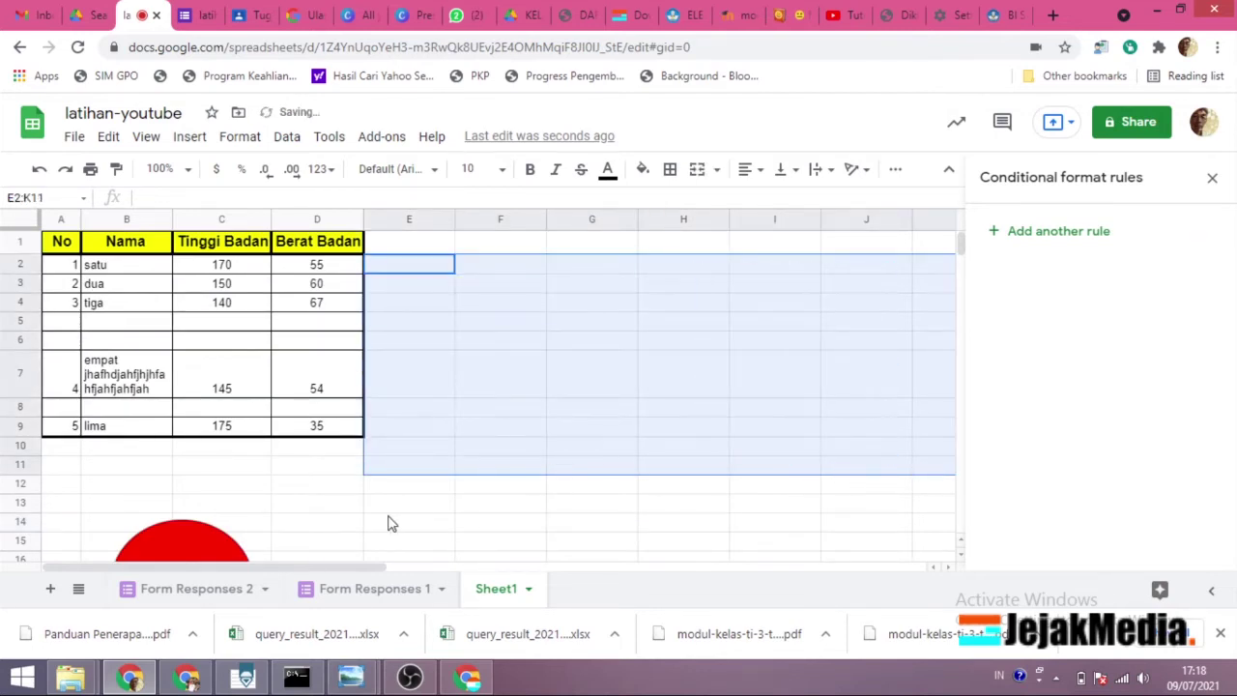
scroll(415, 519, down, 1)
click(411, 479)
scroll(232, 427, up, 1)
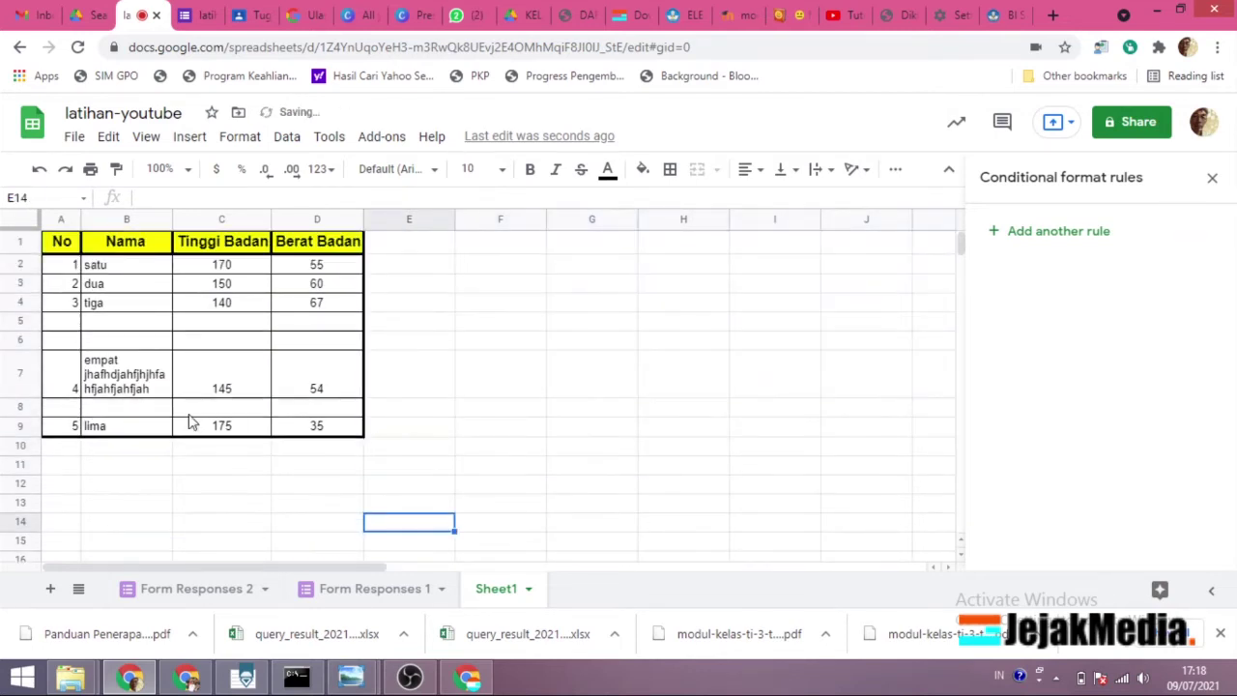
- Delete the empty rows 5 and 6 from the table
drag(17, 329, 19, 337)
right_click(20, 336)
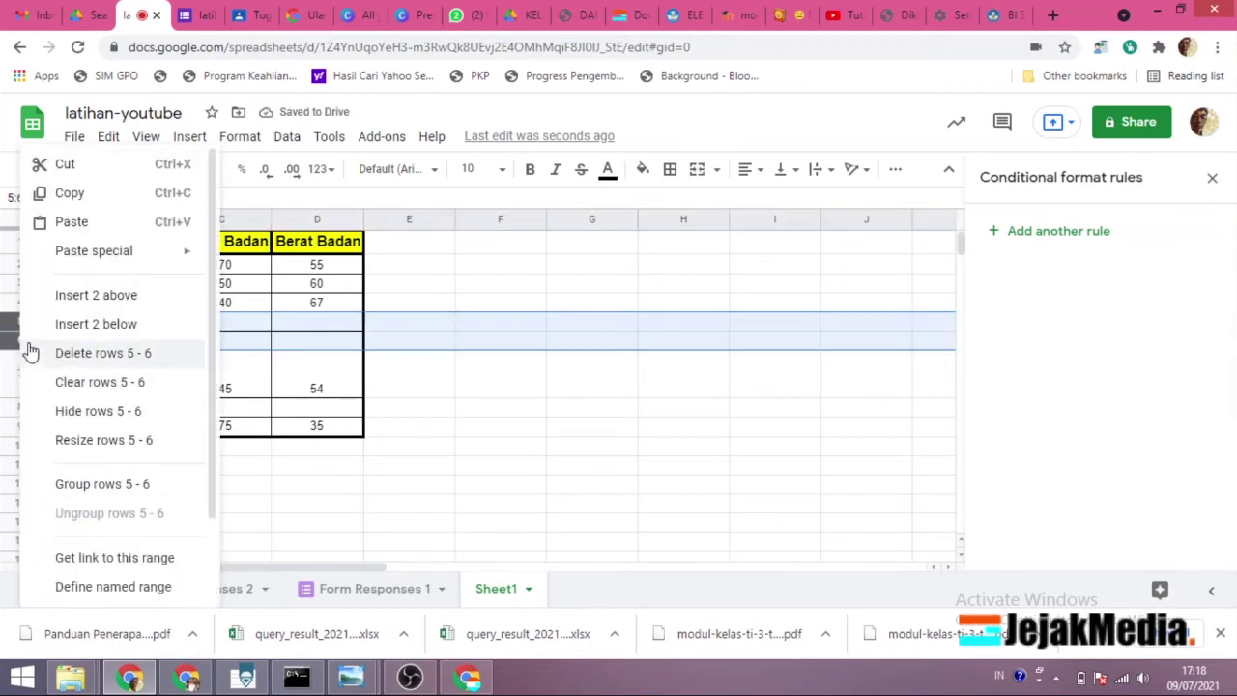
click(198, 353)
click(222, 340)
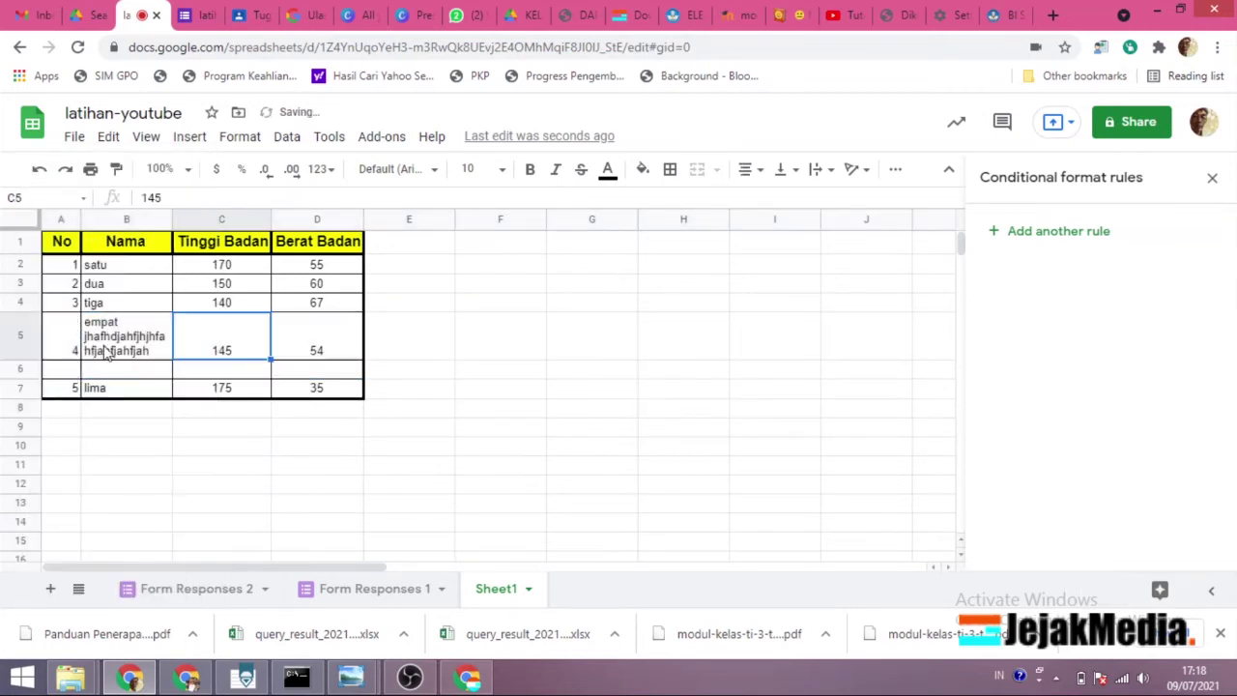
- Replace the long text in cell B5 with "empat"
click(136, 345)
text(empa)
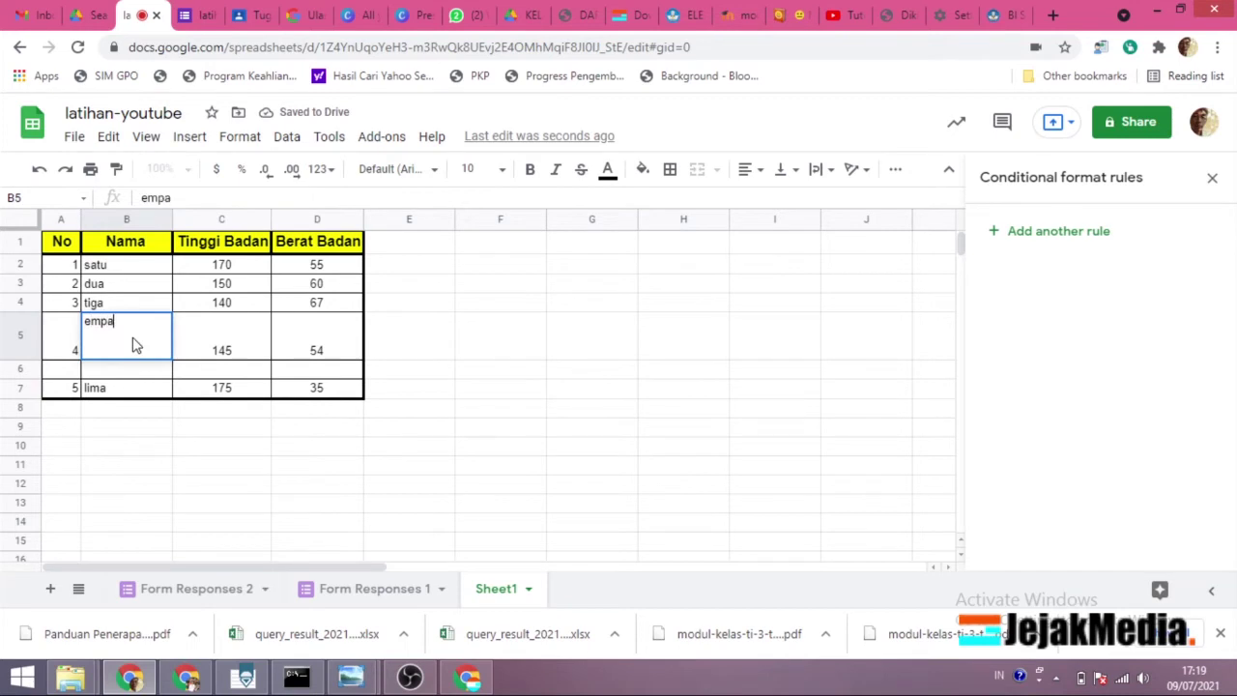
text(t)
key(Return)
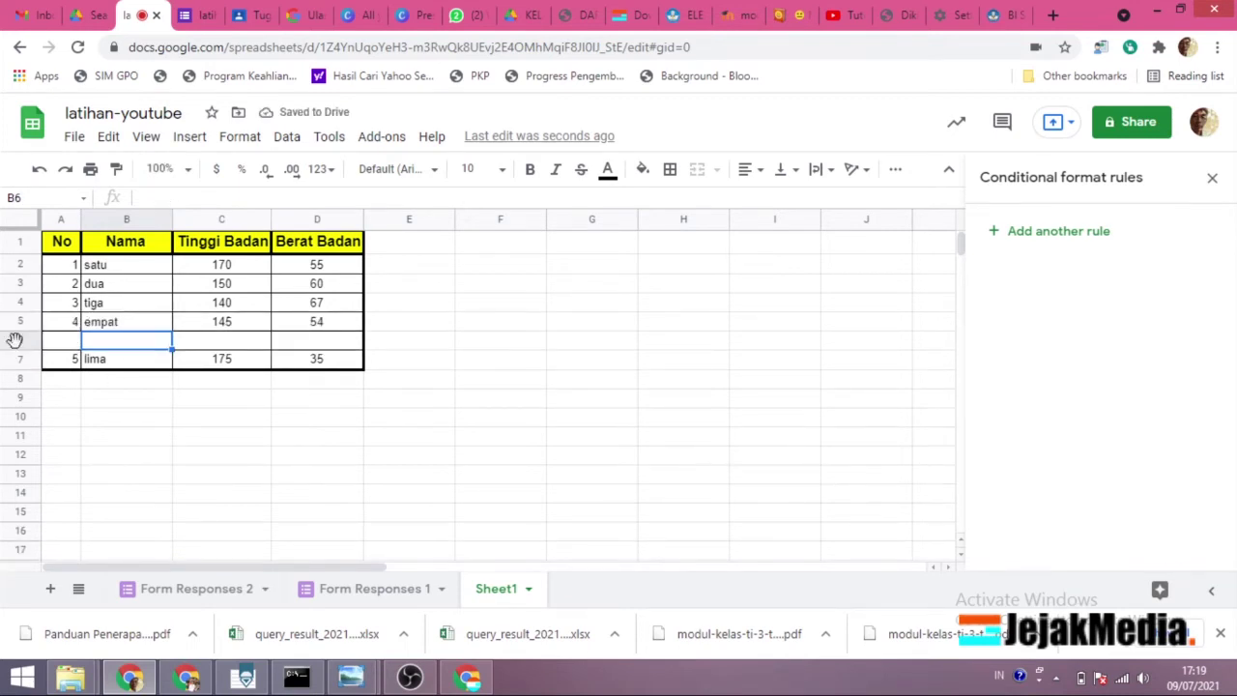
- Delete the empty row 6 between "empat" and "lima"
click(16, 341)
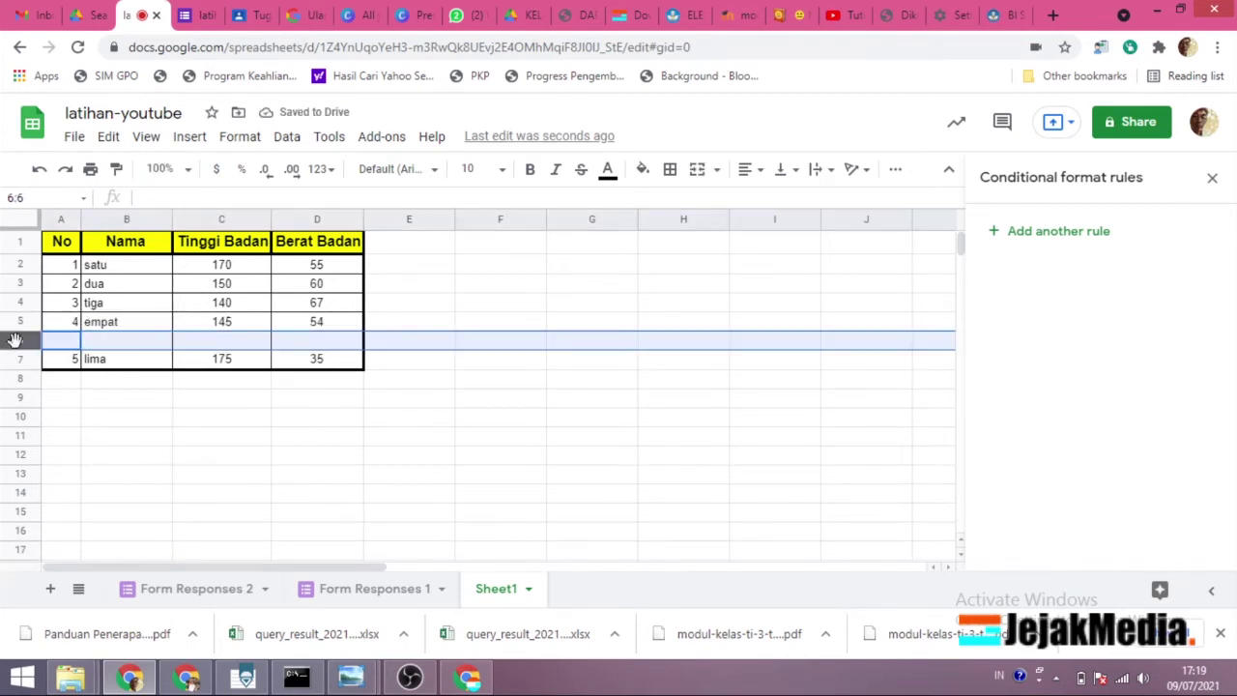
click(895, 170)
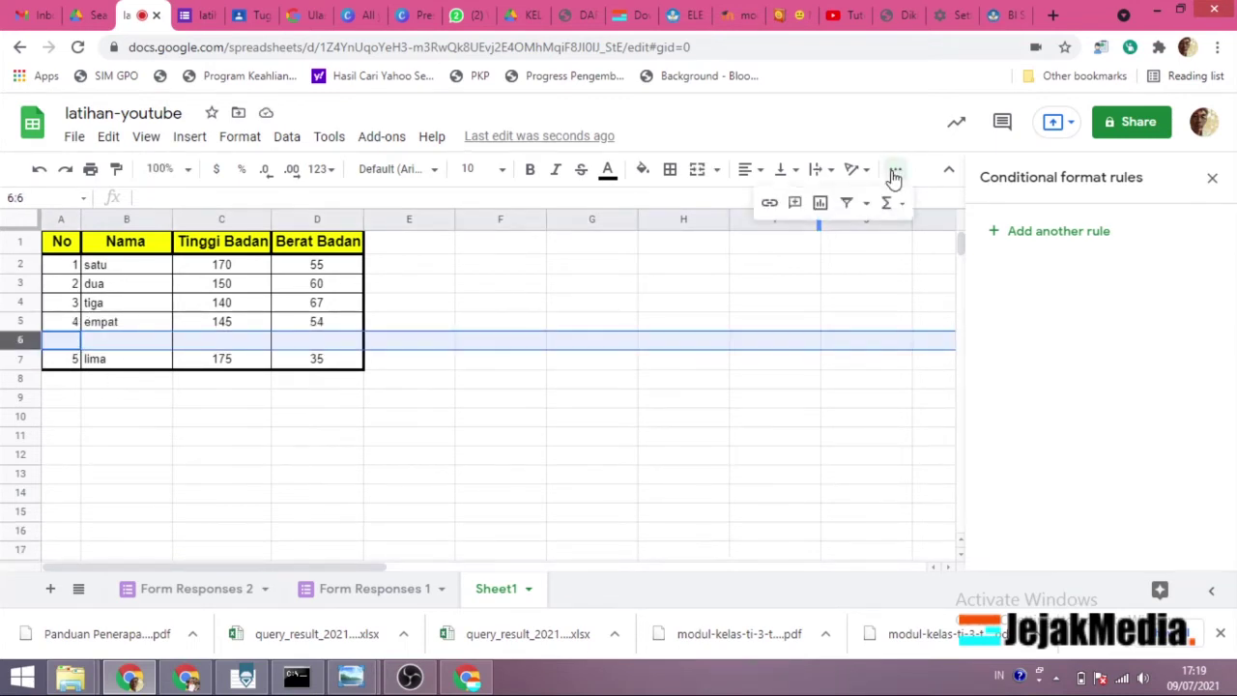
right_click(21, 340)
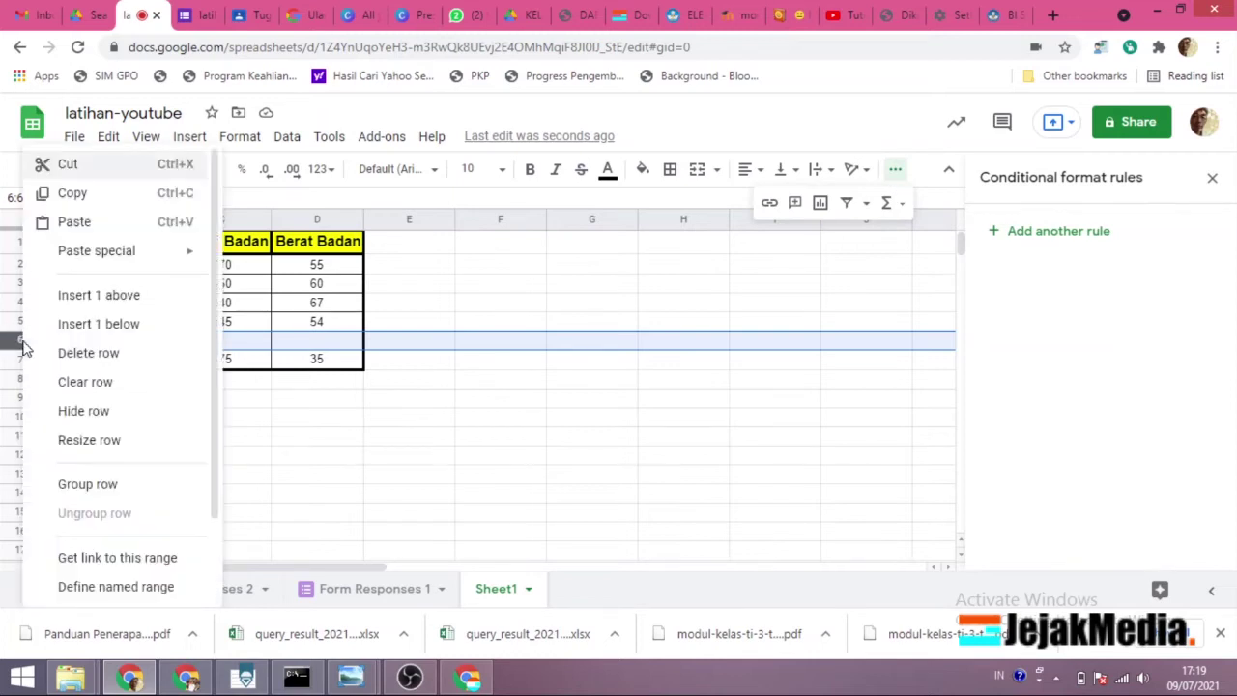
click(72, 356)
click(433, 418)
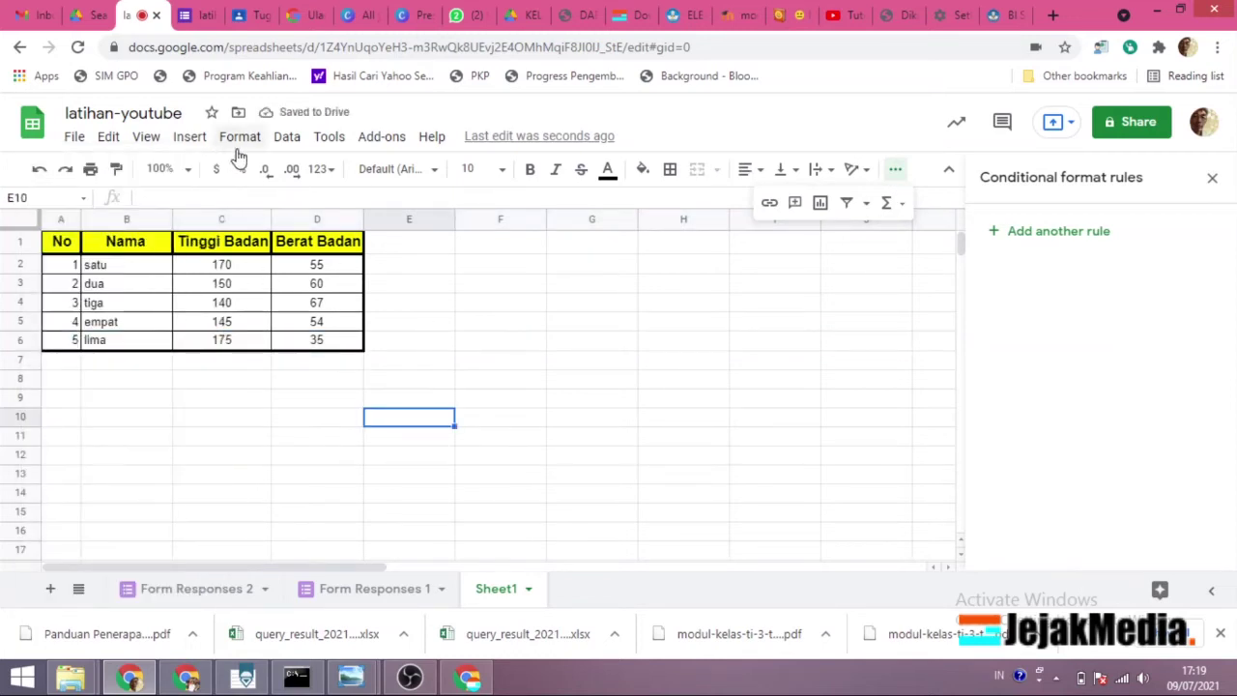
- Insert a new form linked to the spreadsheet
click(189, 137)
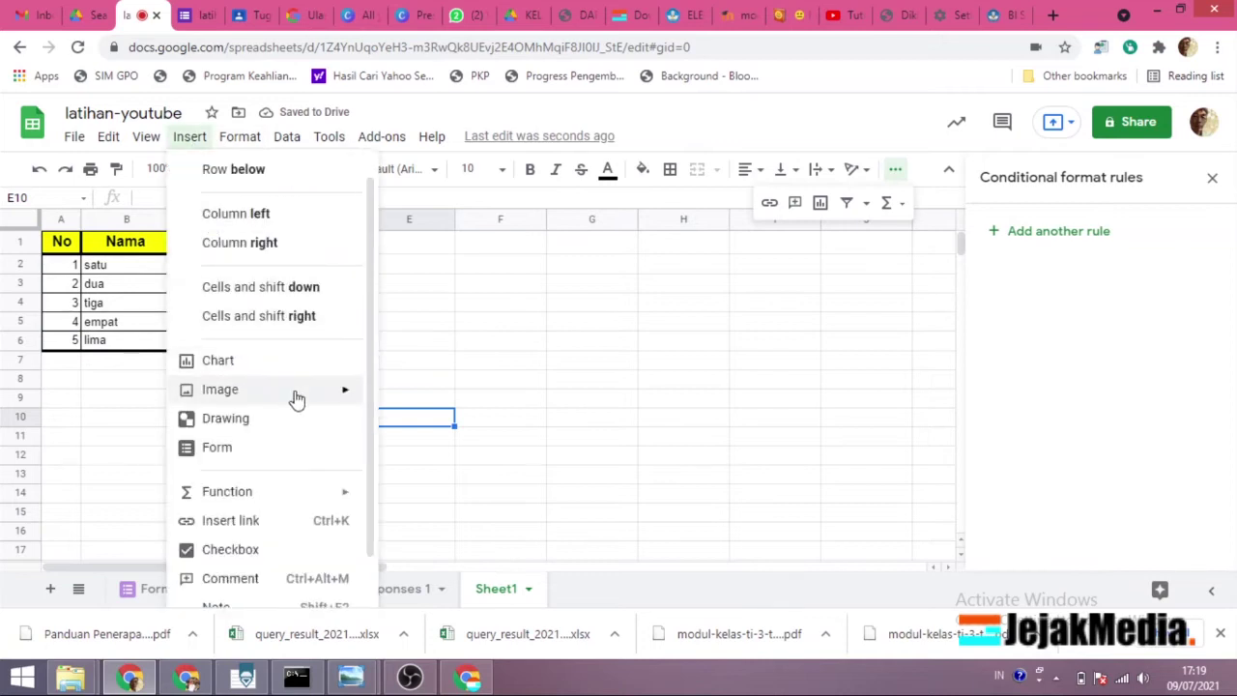
click(450, 420)
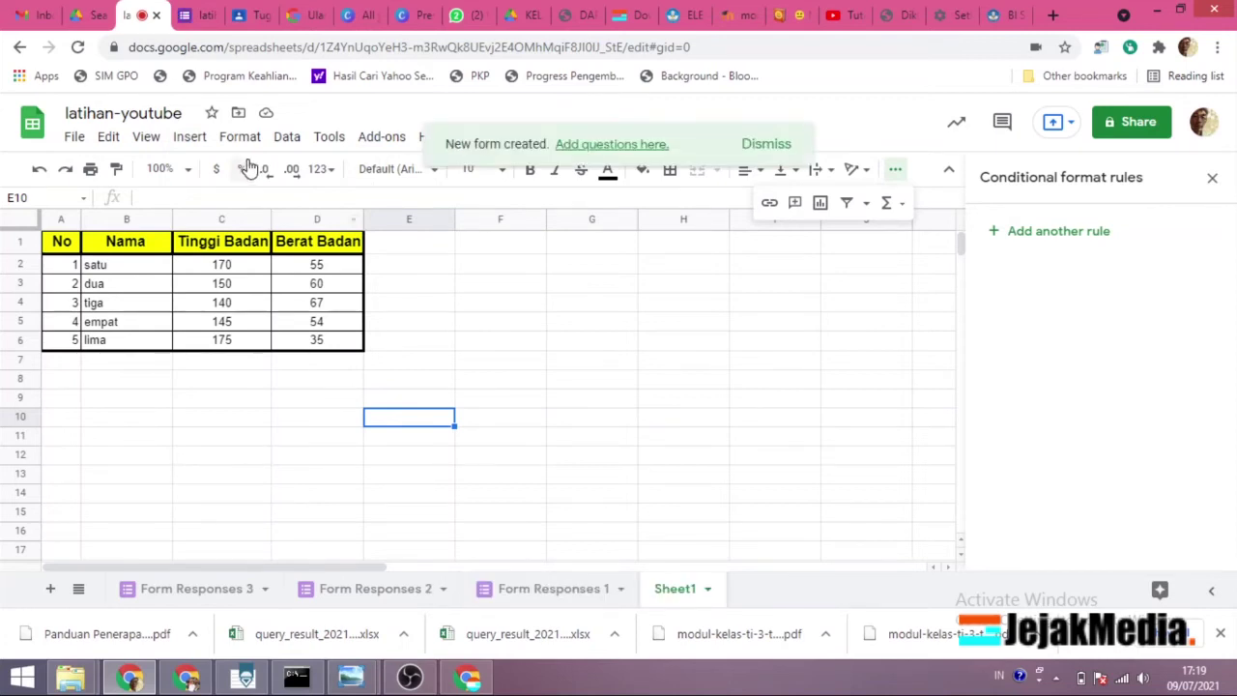
- Create another form from the spreadsheet that holds the height and weight table
scroll(464, 422, down, 2)
scroll(448, 426, up, 2)
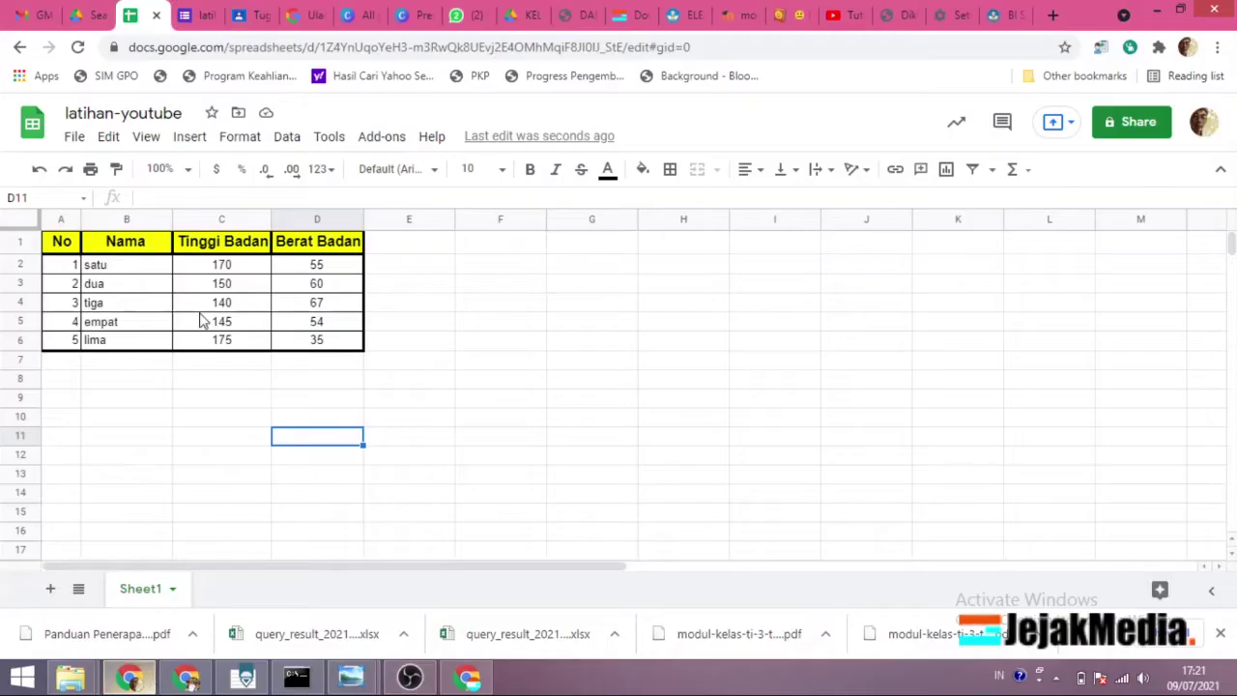
click(192, 137)
mouse_move(300, 422)
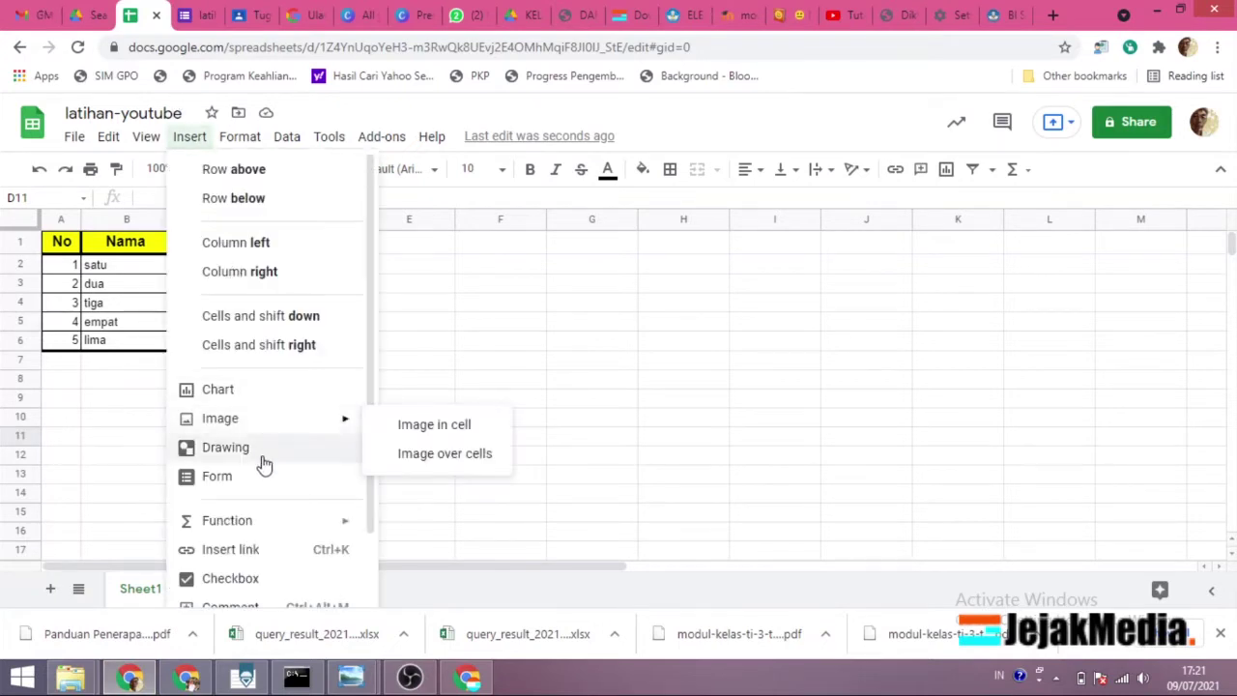
click(229, 478)
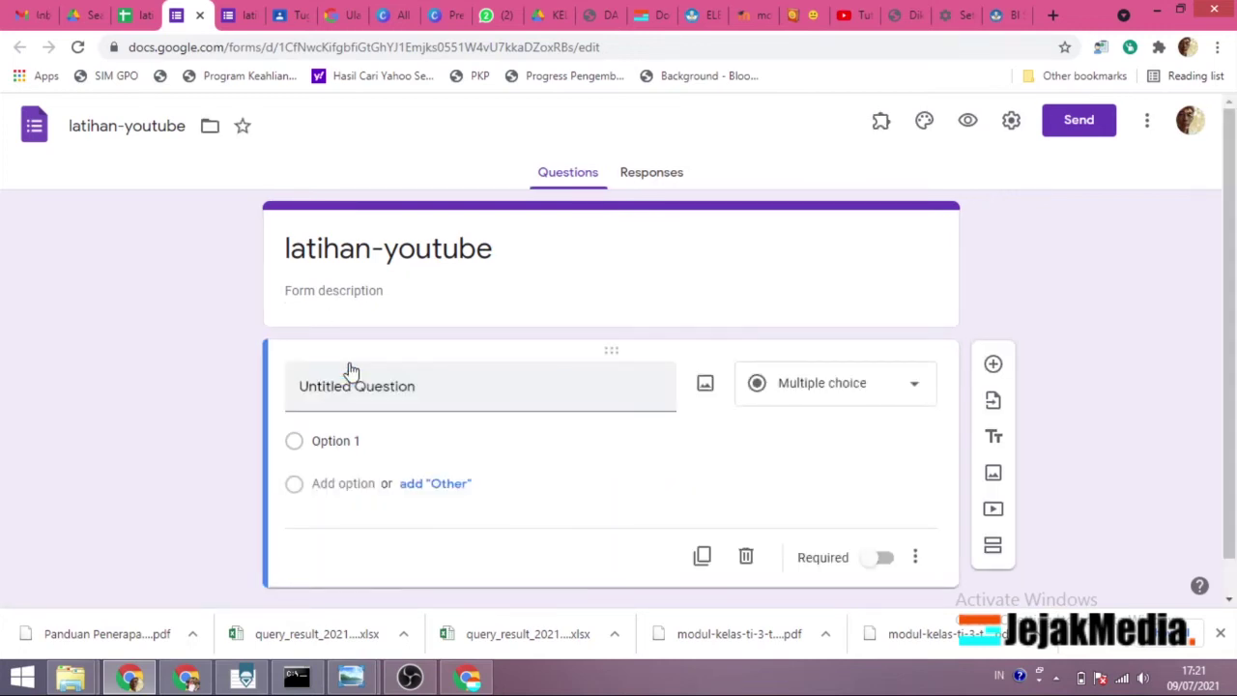
- Title the form's first question "soal 1" and name its first answer option "jawab 1"
click(355, 354)
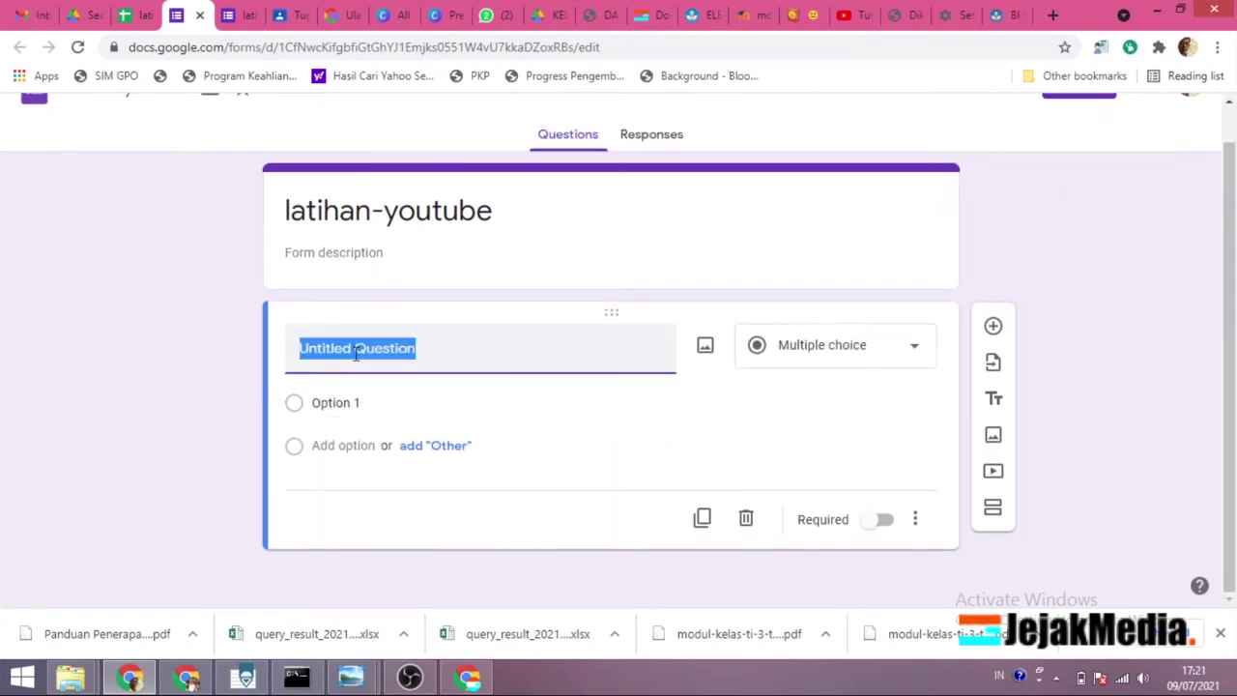
text(soal 1)
click(349, 405)
text(jawab 1)
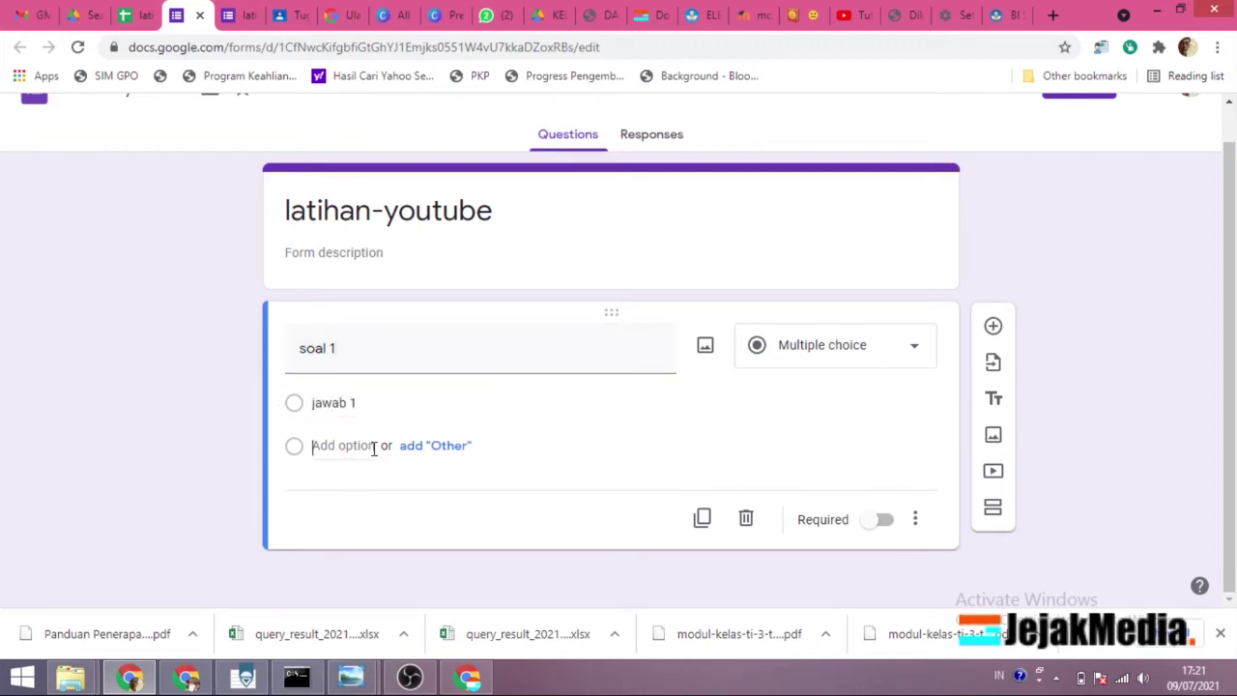
- Add the answer options "jawab 2", "jawab 3" and "jawab4" to the question "soal 1"
click(373, 448)
text(jawab 2)
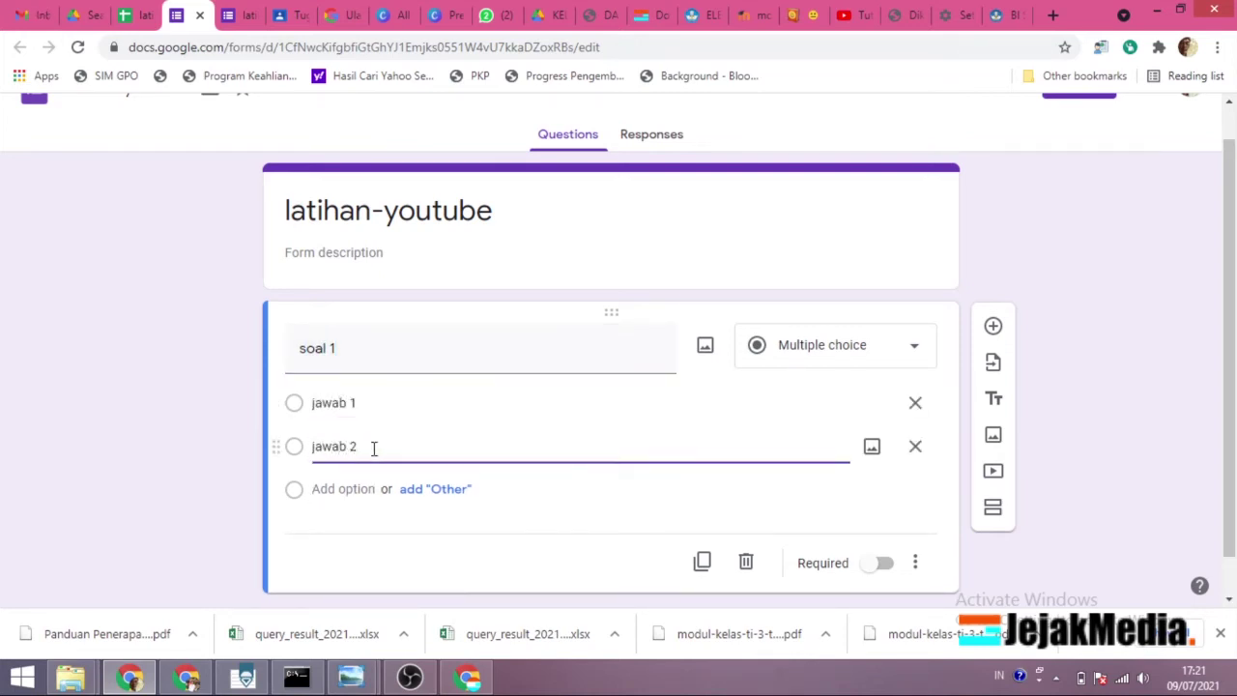
key(Return)
text(ja)
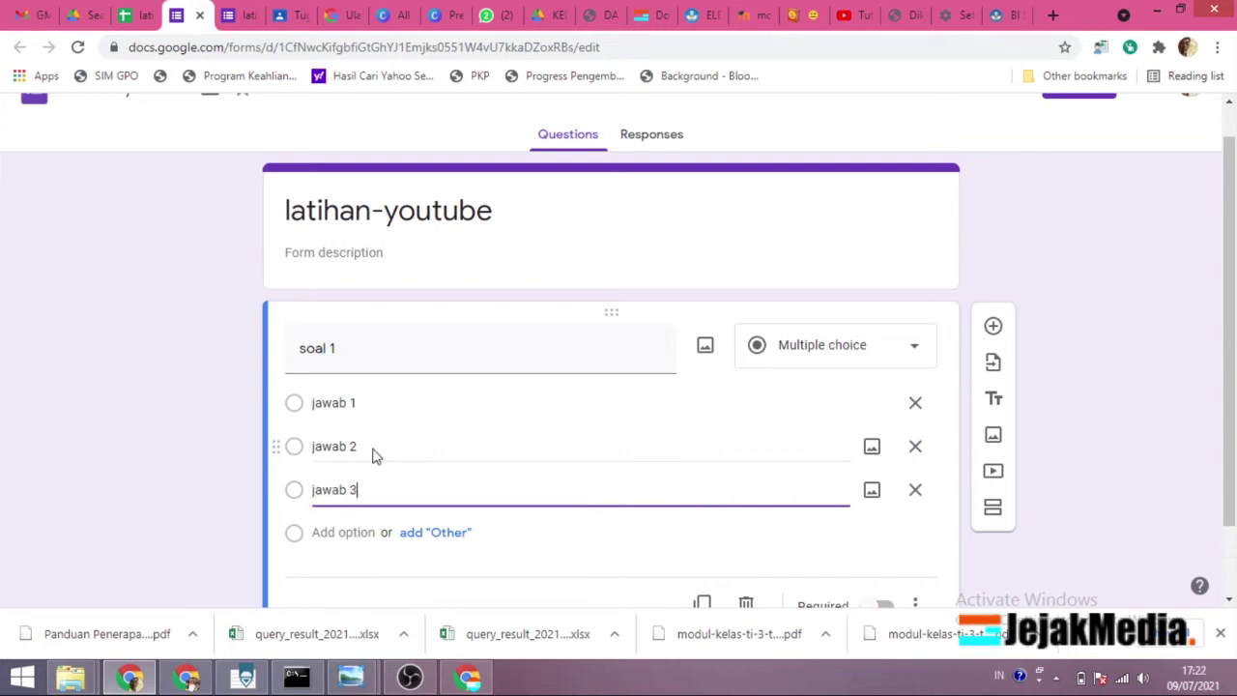
text(wab 3)
key(Return)
text(jawab4)
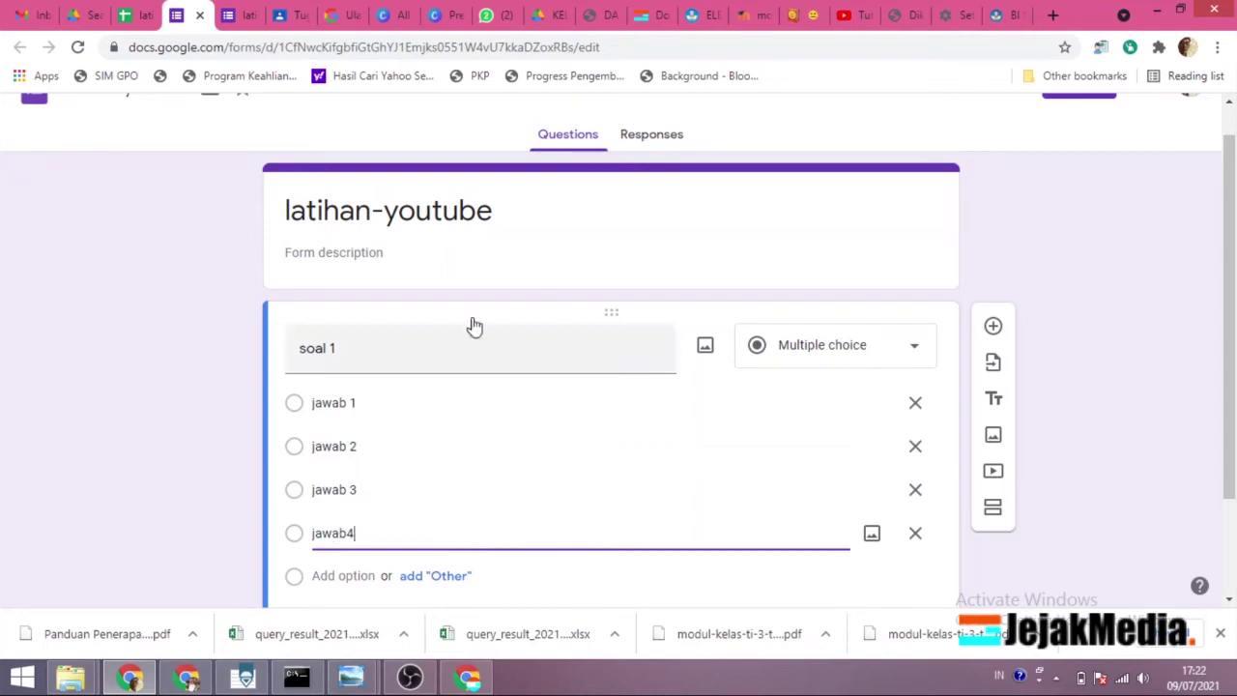
click(556, 282)
scroll(425, 420, up, 1)
scroll(370, 413, down, 1)
- Compare the Form Responses 4 sheet in the spreadsheet with the question set up in the form
click(136, 14)
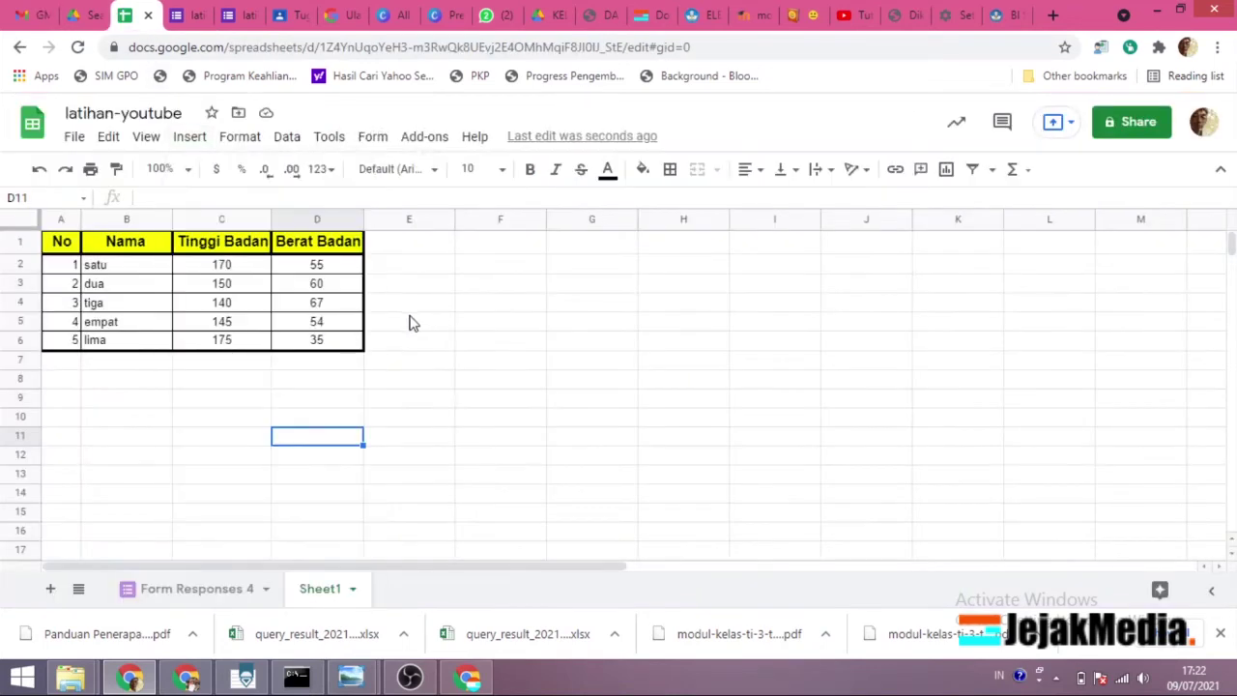
click(196, 591)
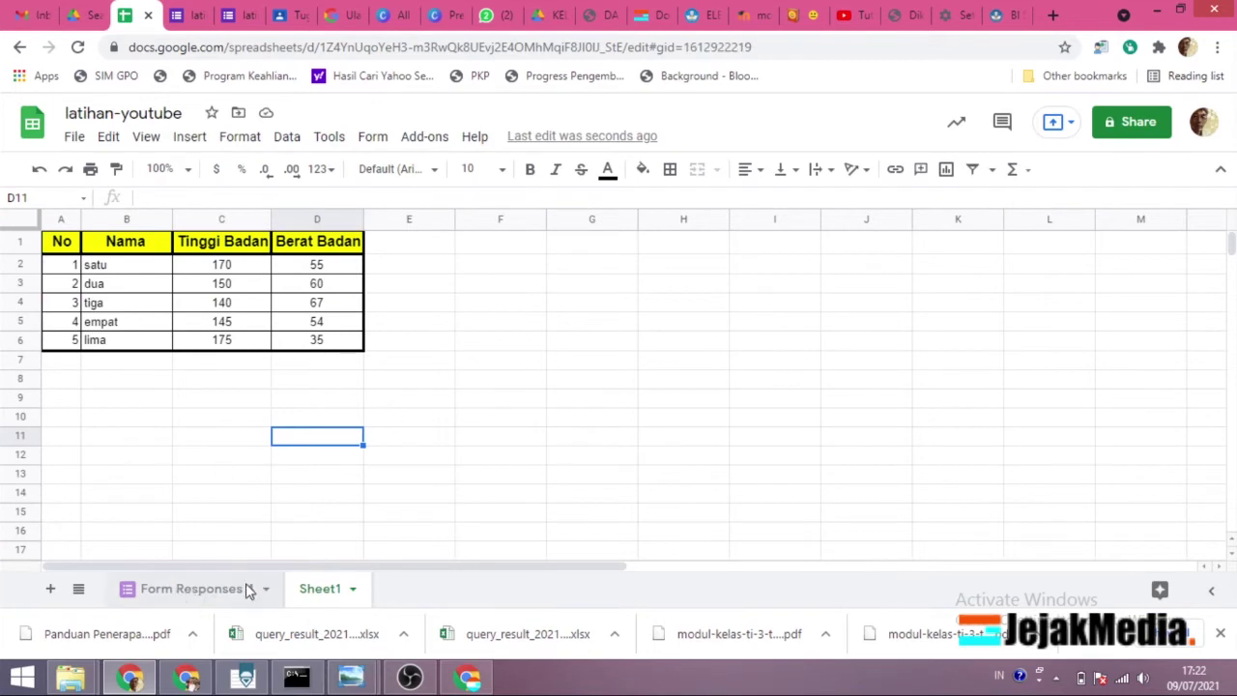
scroll(208, 256, down, 1)
scroll(226, 337, down, 3)
click(319, 589)
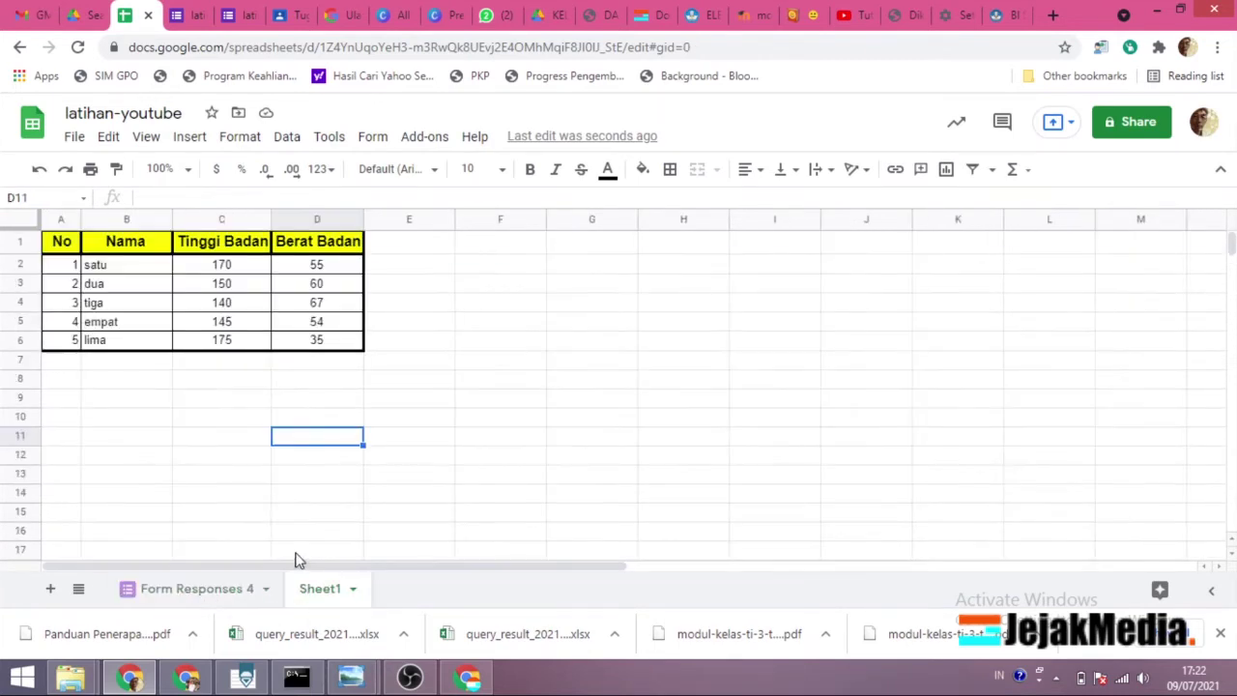
click(220, 589)
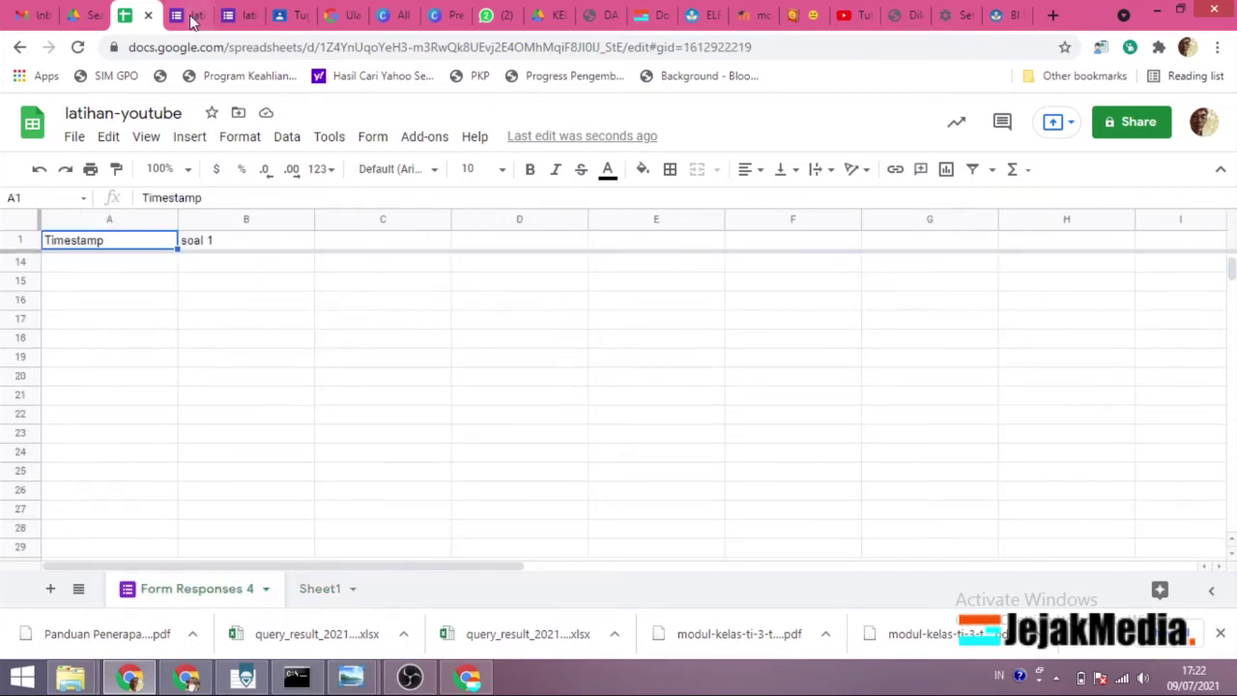
key(ctrl+Tab)
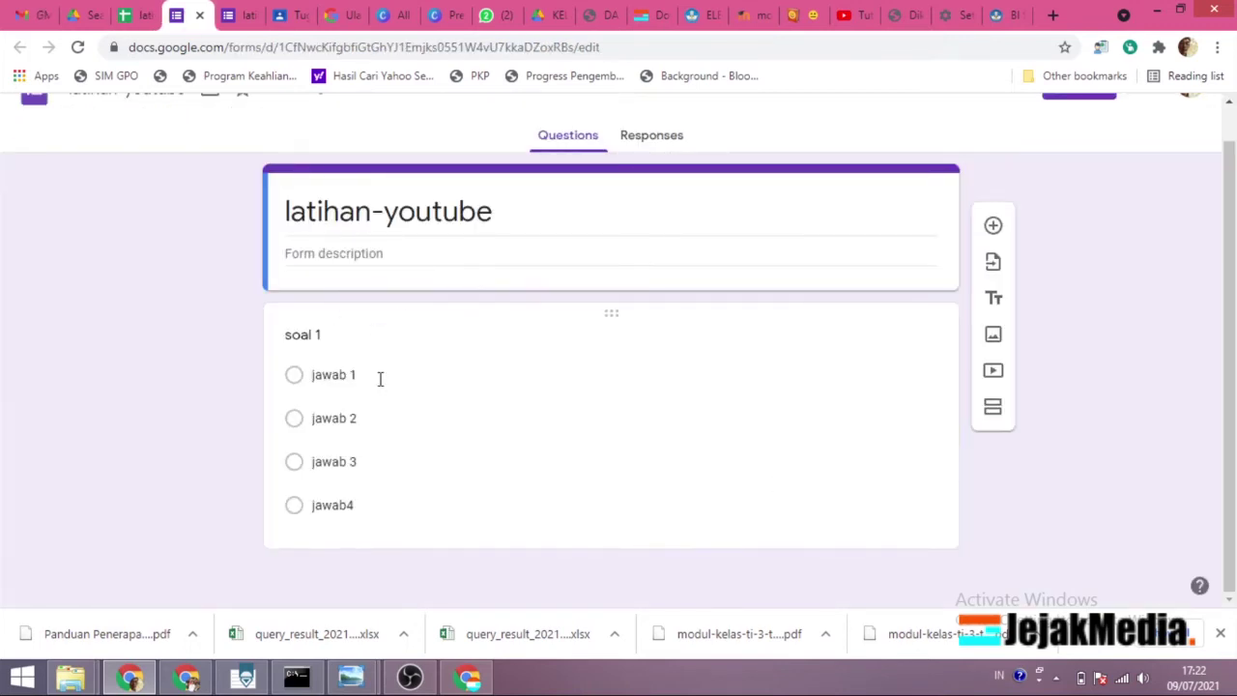
mouse_move(188, 676)
- Narrow column B of the Form Responses 4 sheet to the width of its "soal 1" heading
click(135, 14)
click(240, 357)
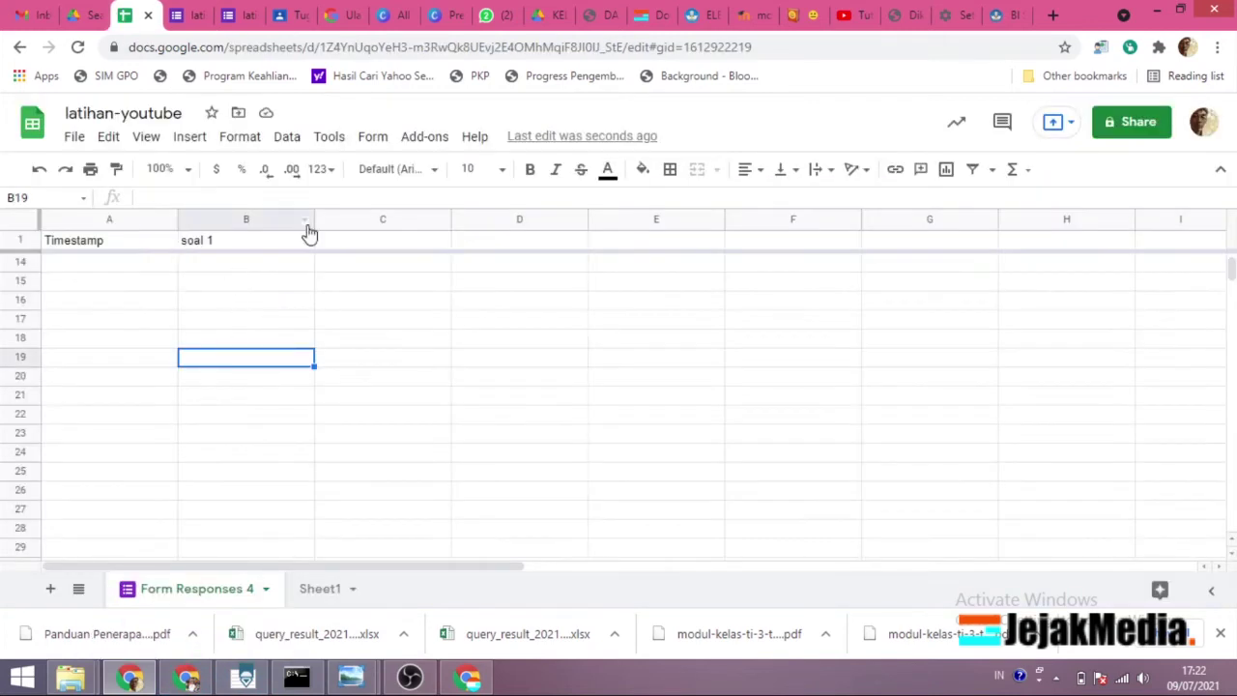
drag(312, 221, 218, 221)
click(261, 437)
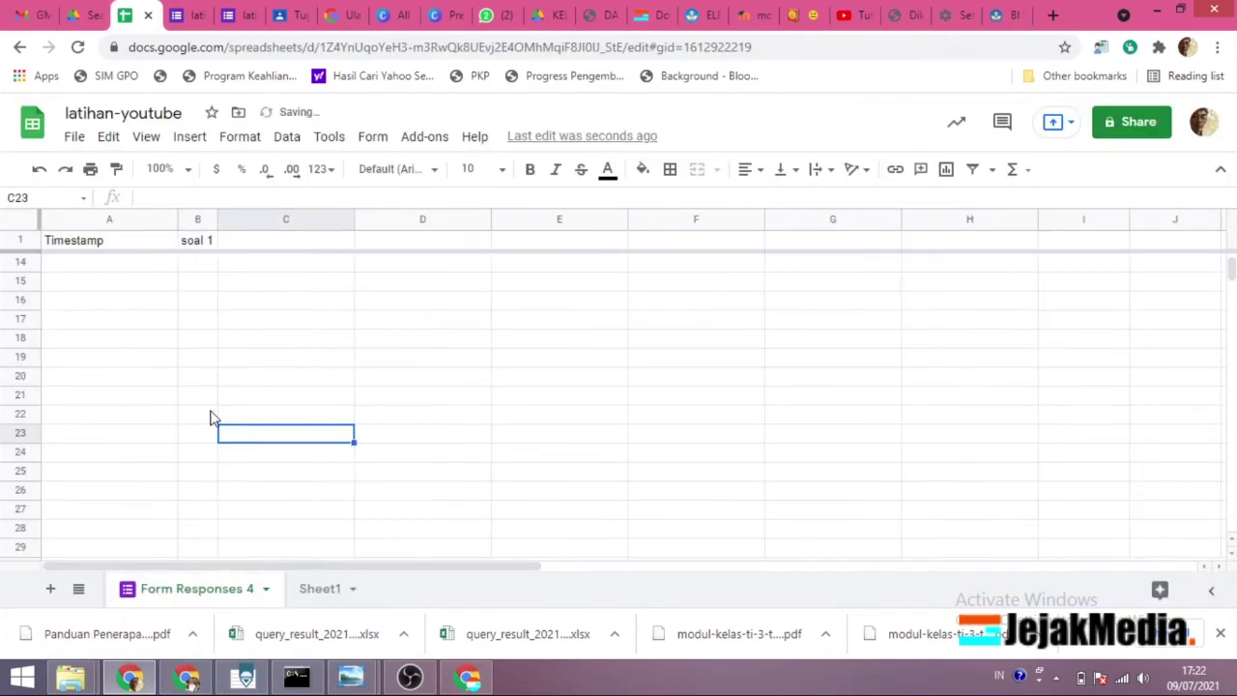
scroll(193, 274, up, 2)
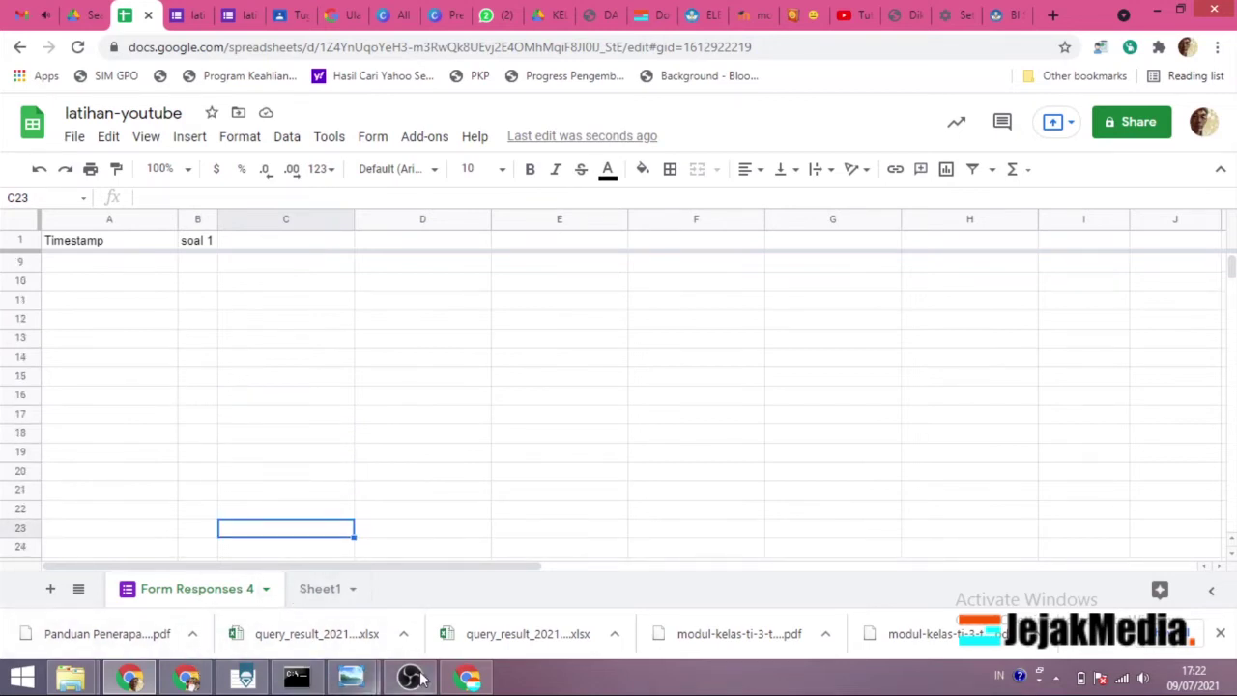
- Copy the form's sharing link as a shortened URL
click(189, 15)
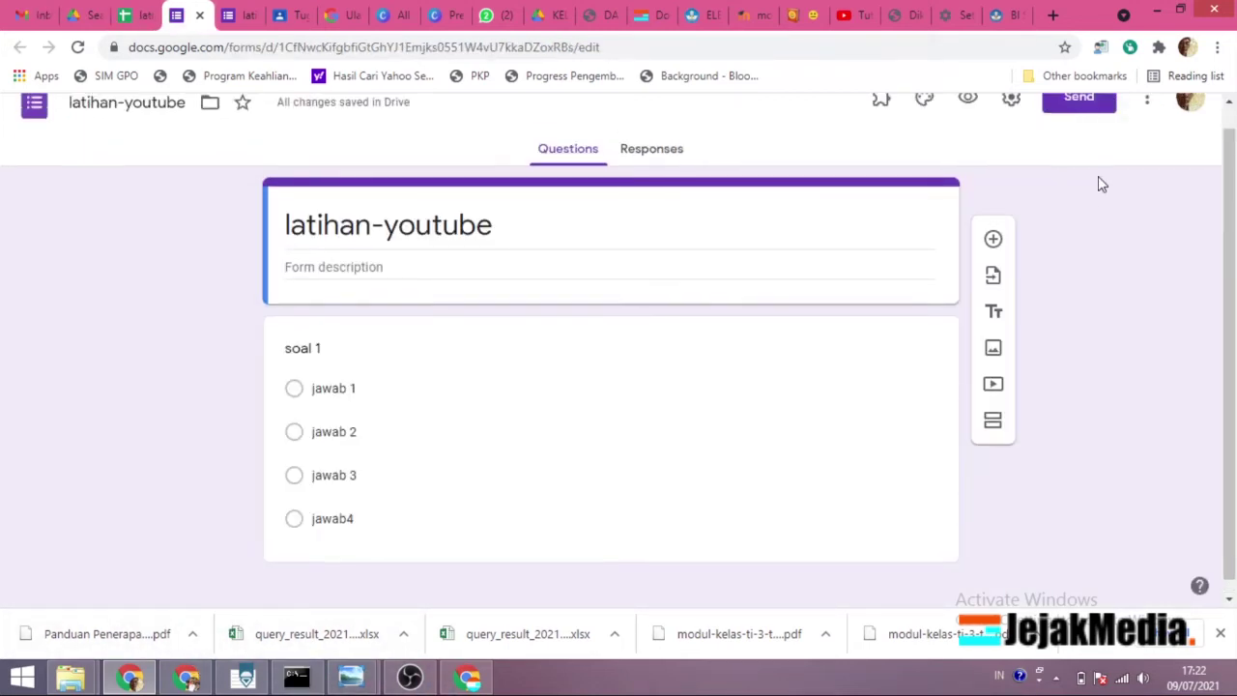
click(1082, 123)
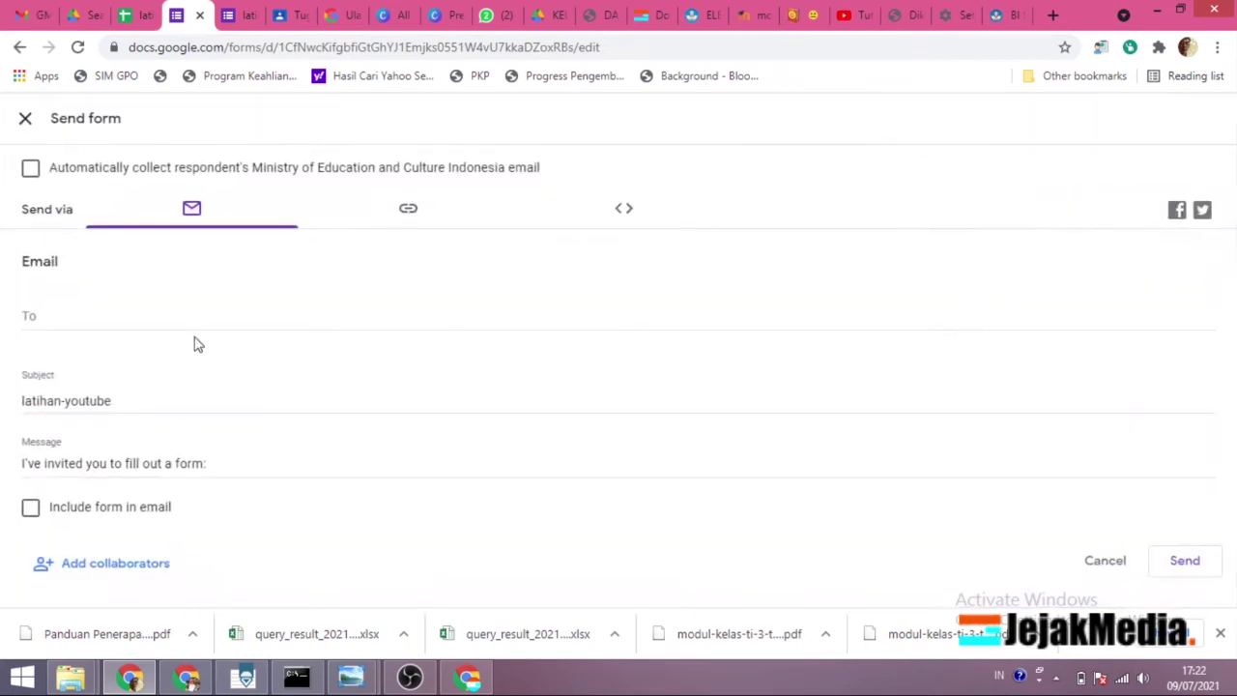
click(410, 210)
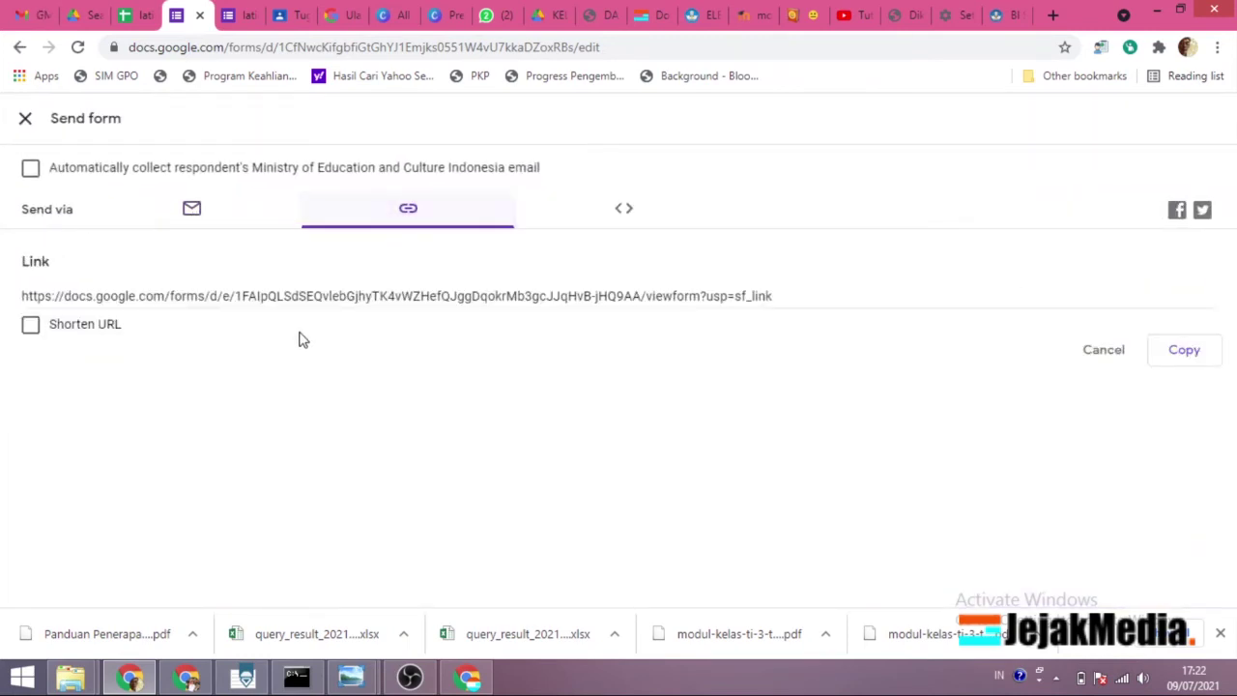
click(31, 324)
click(1184, 350)
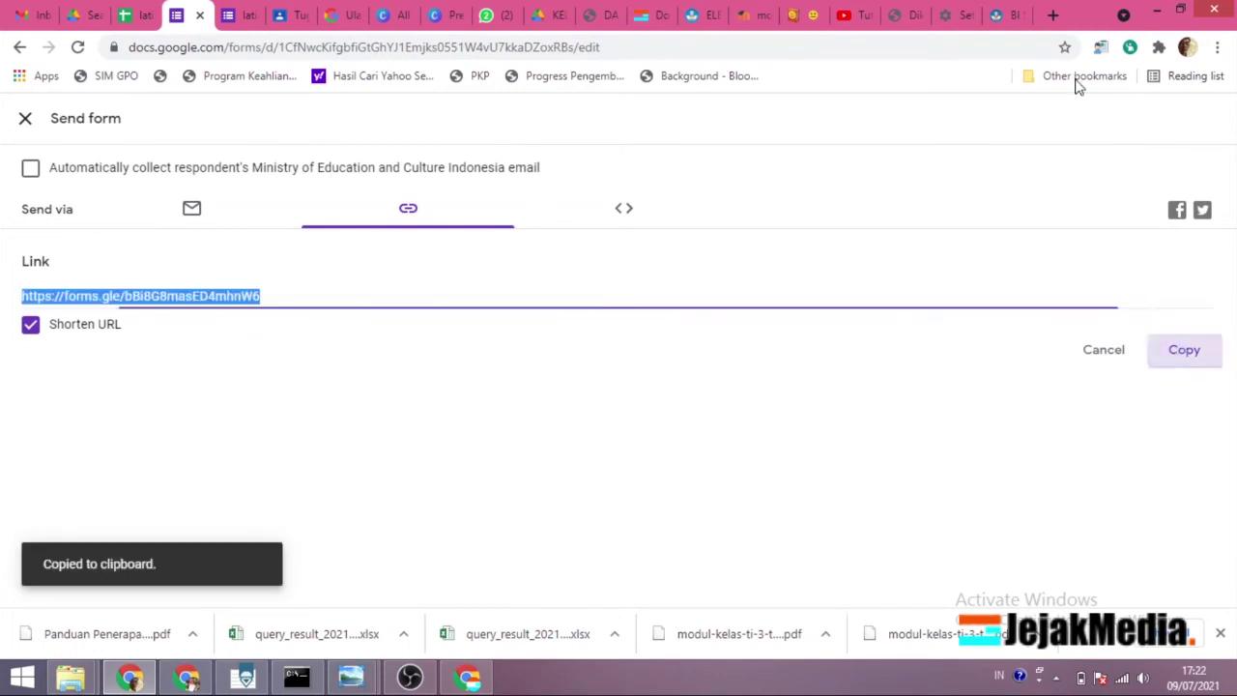
- Open the copied form link in a new browser tab and submit a response with "jawab 1"
click(1052, 15)
key(ctrl+v)
key(Return)
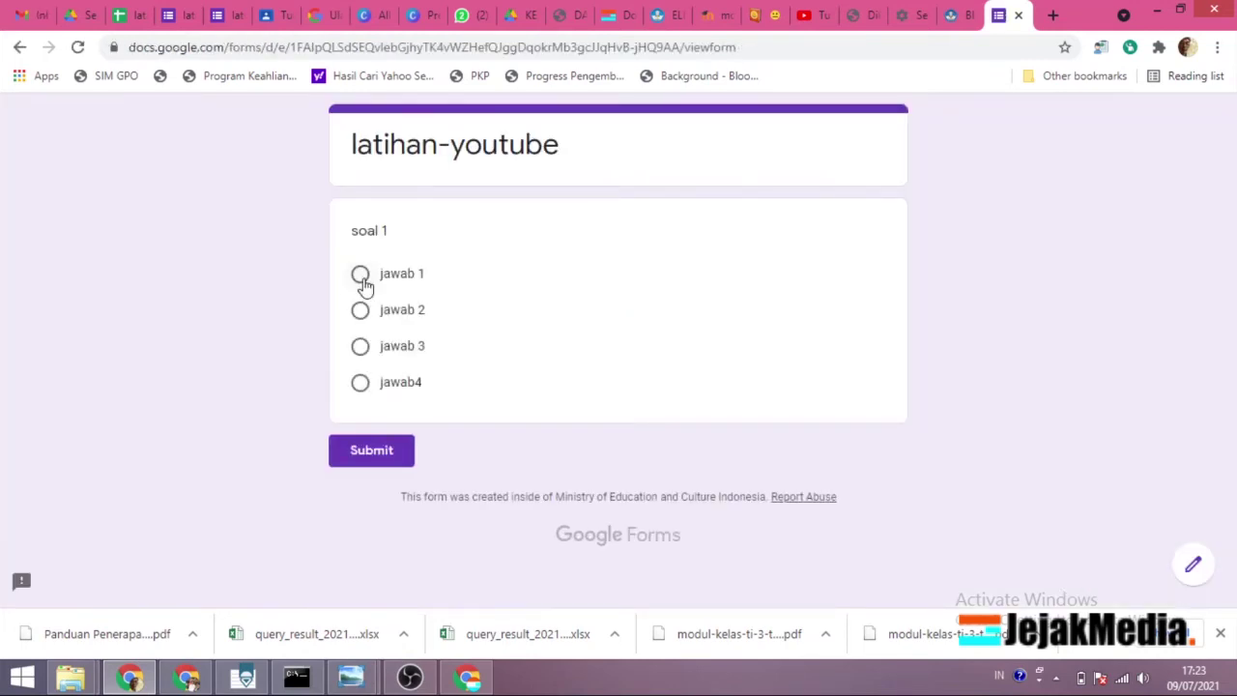
click(360, 275)
click(378, 494)
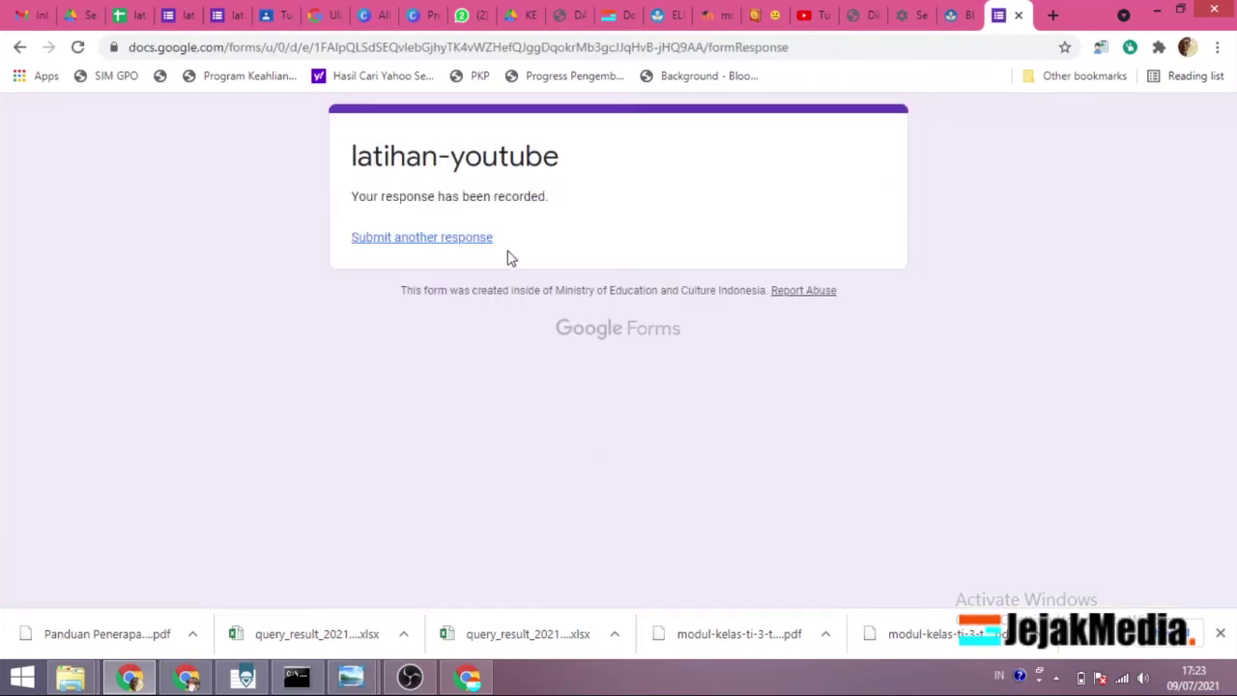
- Reload the other form that still has only an untitled question and close its browser tab
click(224, 16)
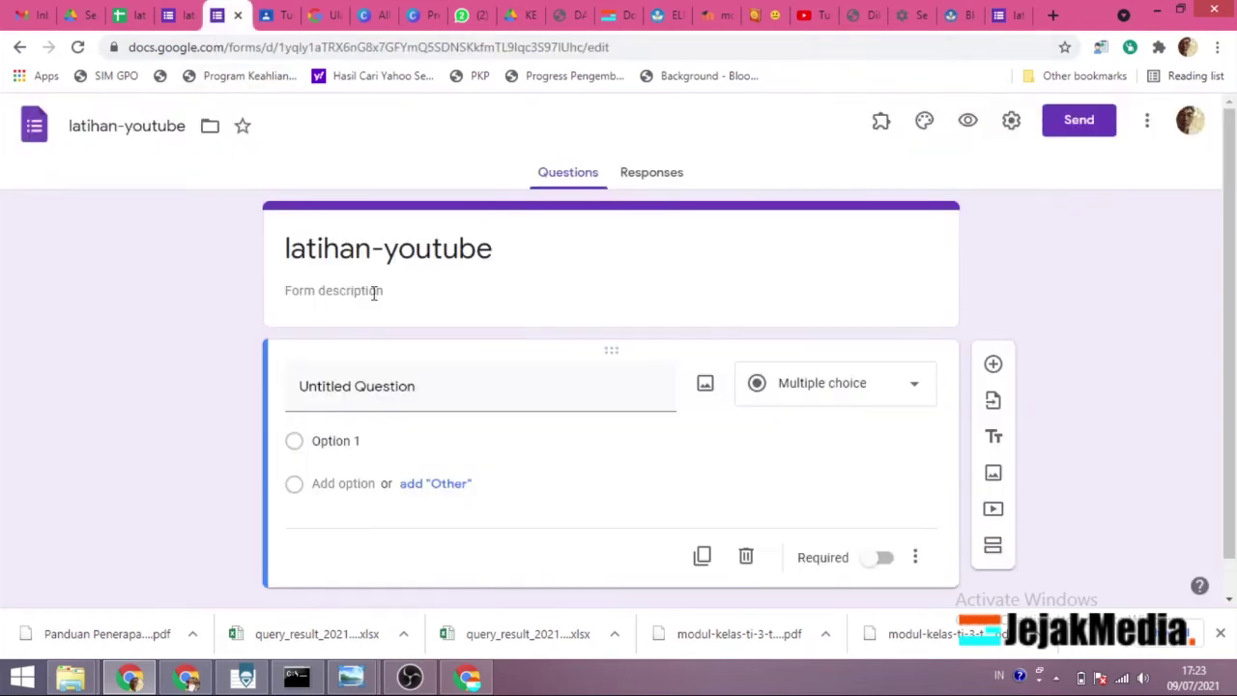
click(78, 47)
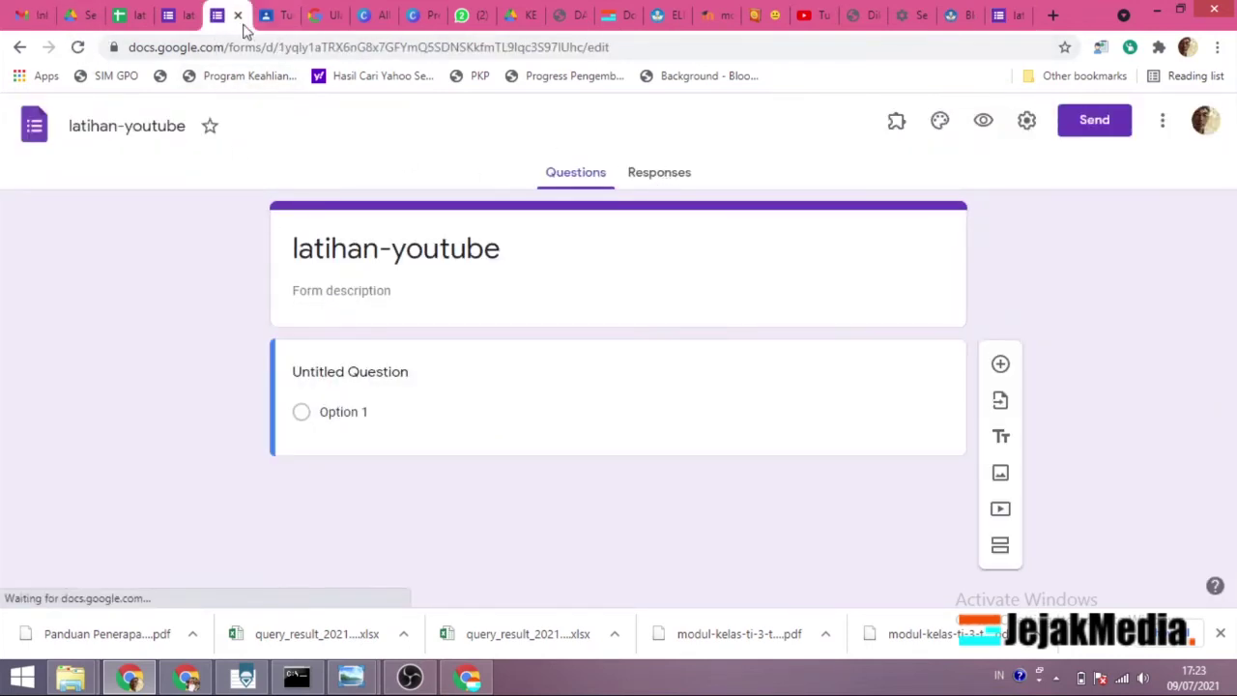
click(238, 15)
- Close the sending options of the "soal 1" form and view its responses
click(191, 15)
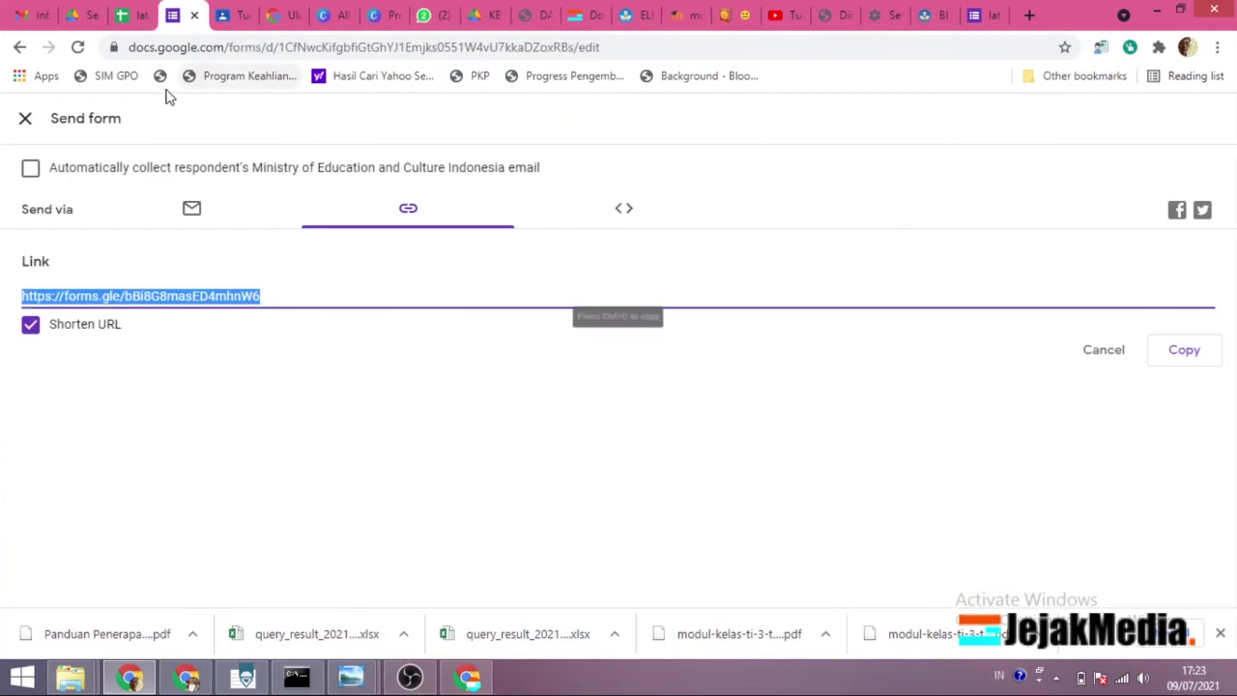
click(25, 119)
click(684, 184)
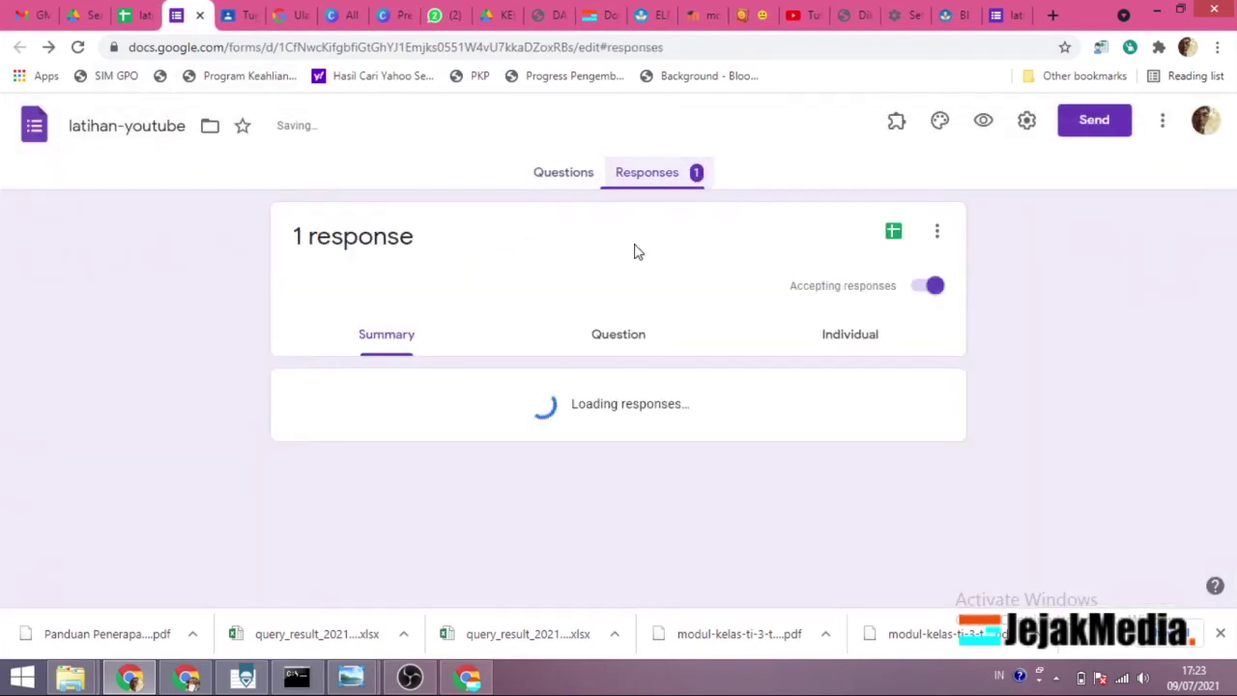
- Reload the spreadsheet and check the timestamp and answer recorded in the Form Responses 4 sheet
click(135, 16)
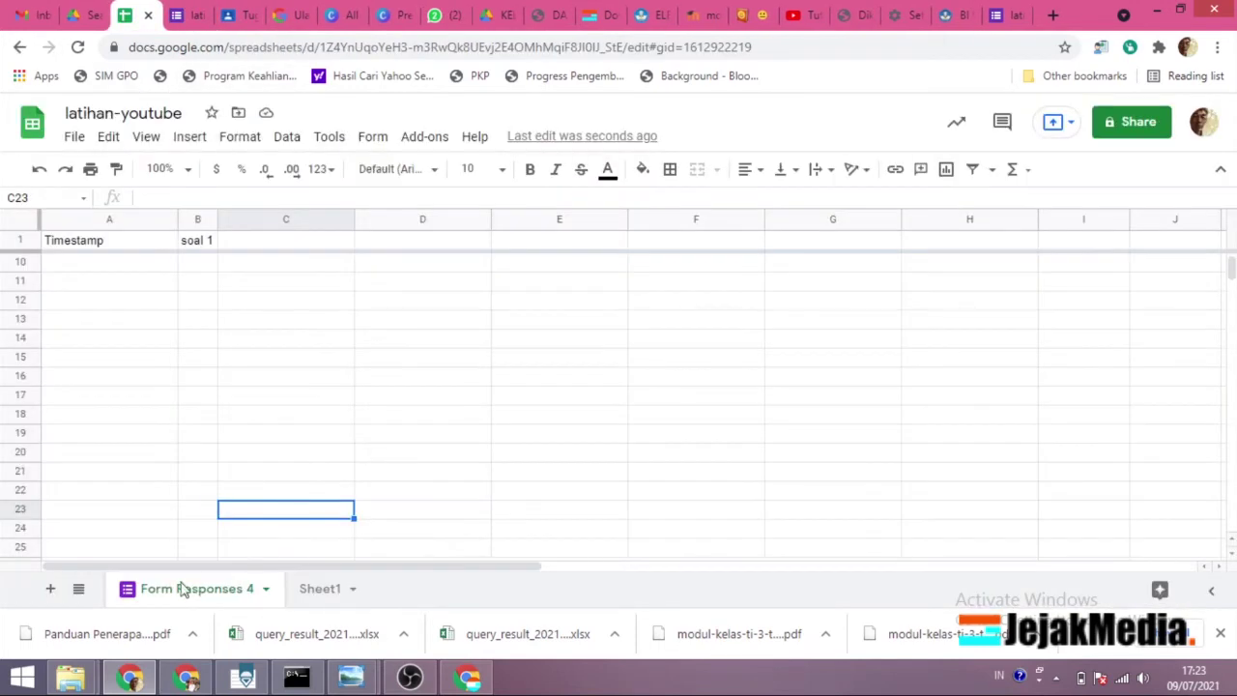
click(77, 47)
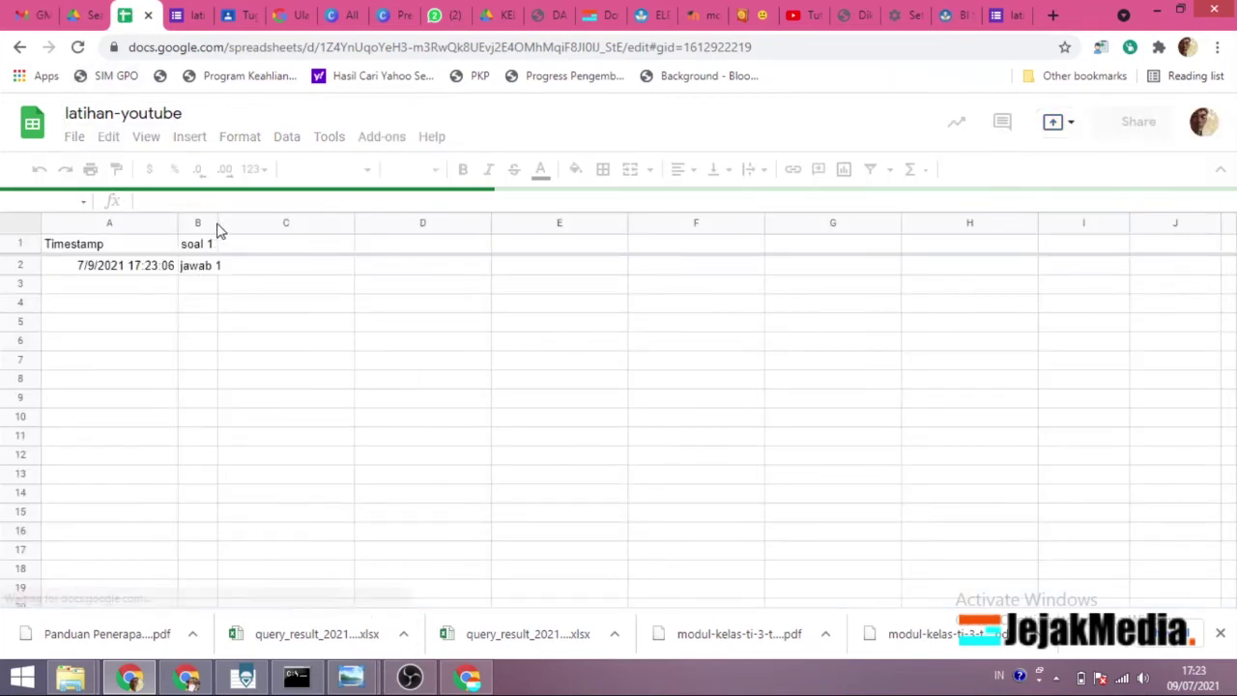
click(185, 273)
click(148, 274)
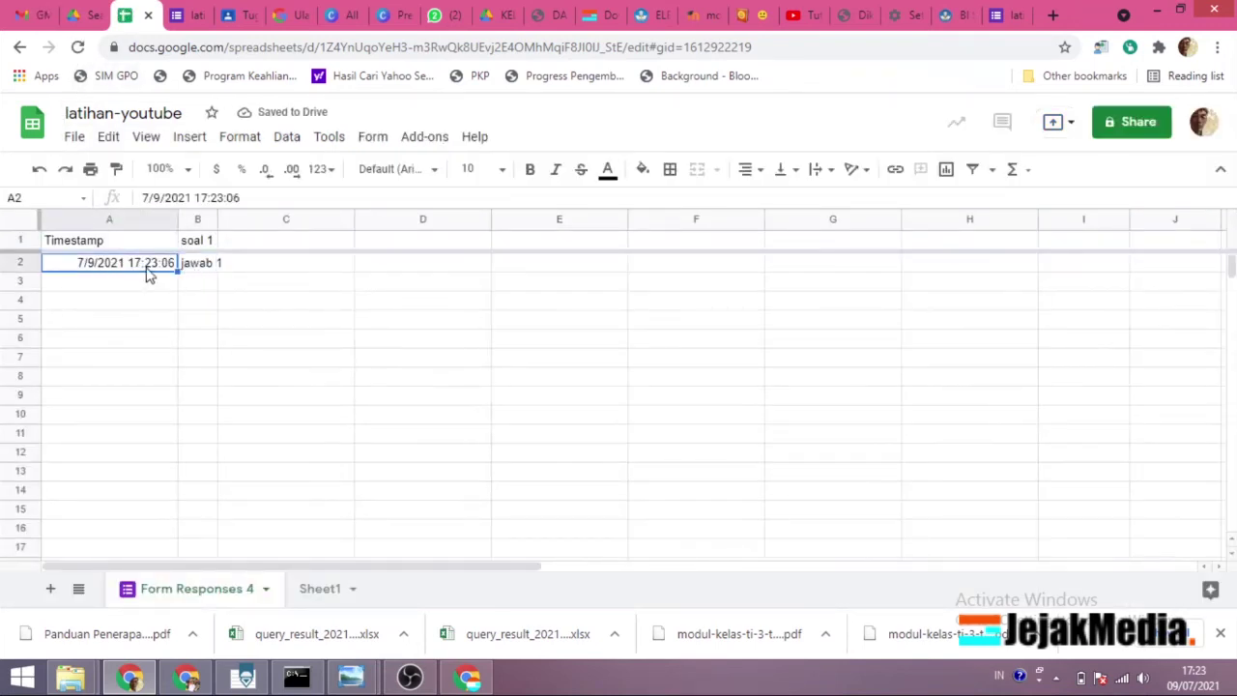
- Move Sheet1 ahead of the Form Responses 4 sheet and rename it "kerja1"
click(309, 593)
drag(309, 599, 188, 615)
click(172, 590)
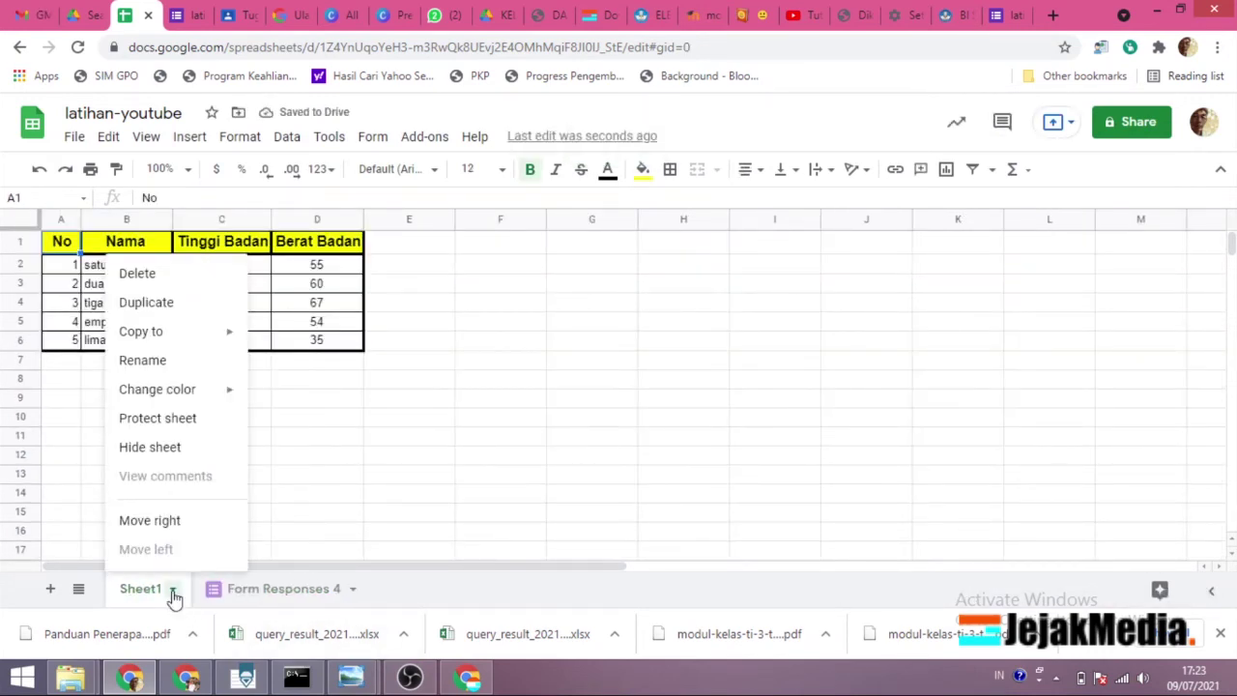
click(170, 363)
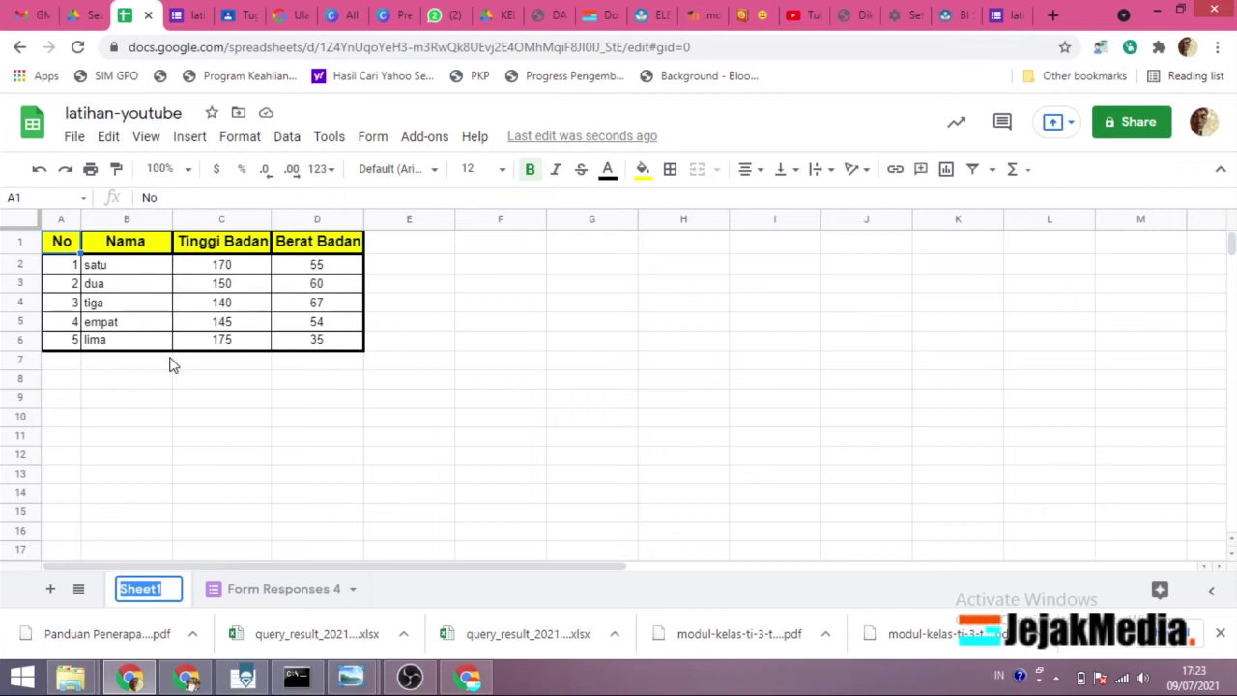
text(ker)
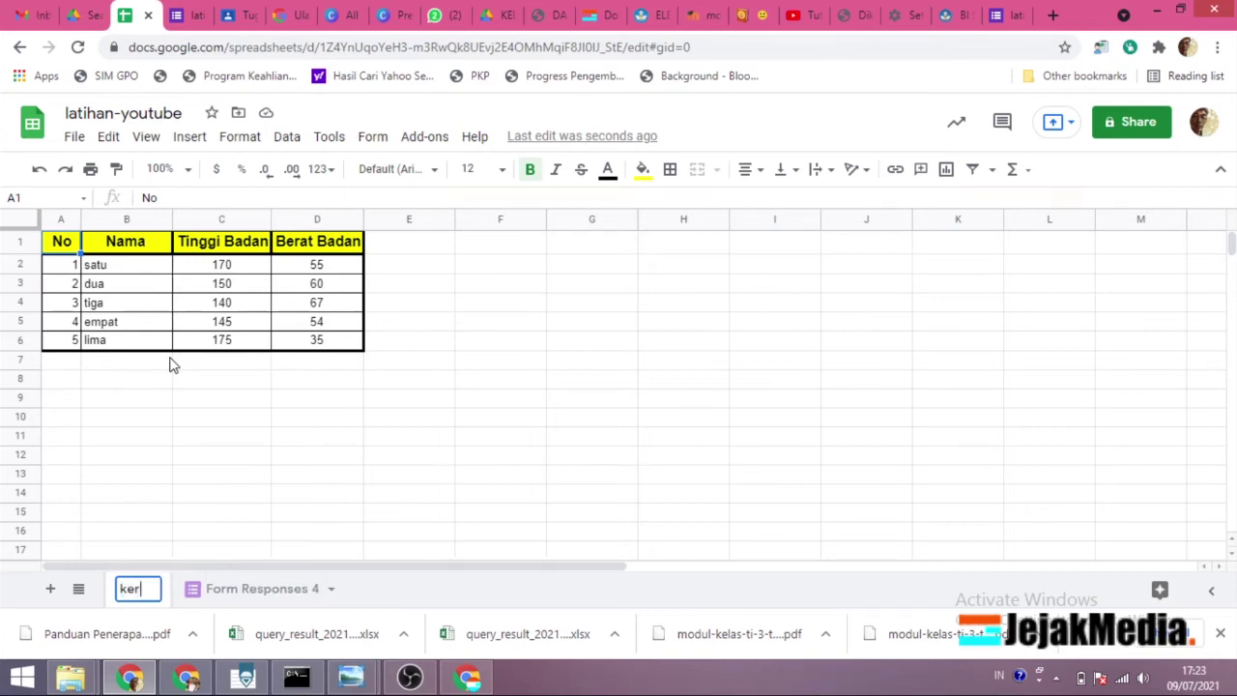
text(ja1)
key(Return)
- Unlink the form from the Form Responses 4 sheet and delete that sheet
click(283, 588)
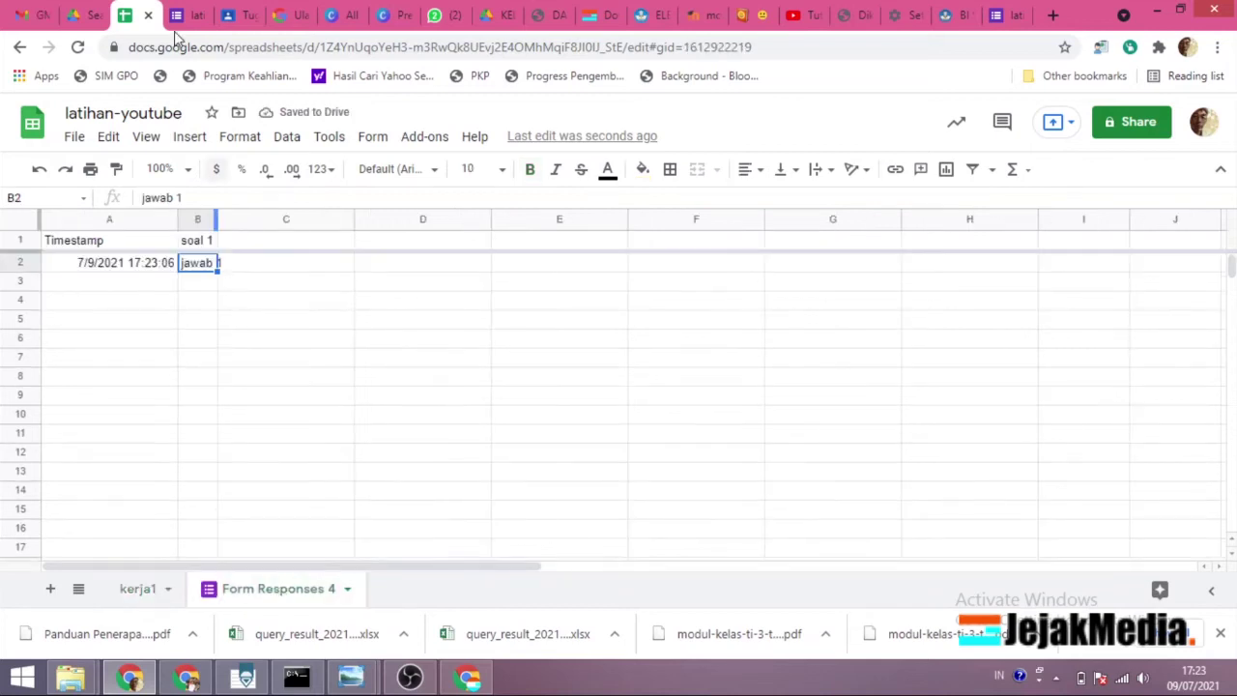
click(346, 591)
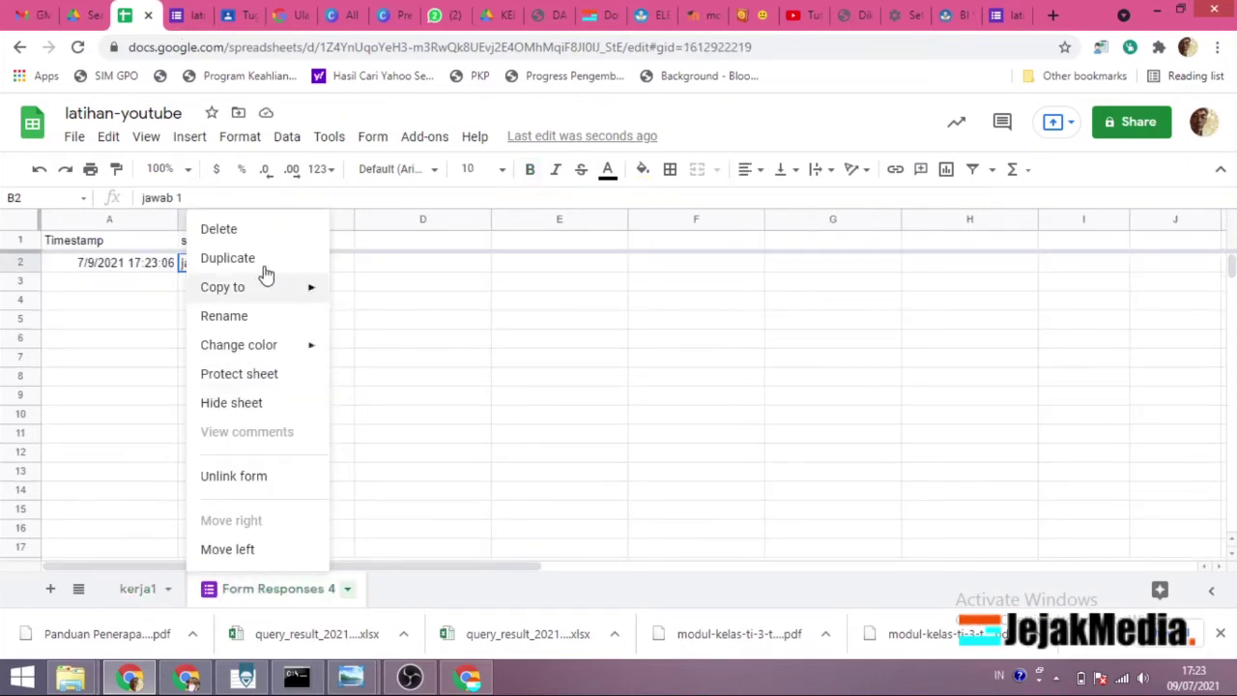
click(262, 477)
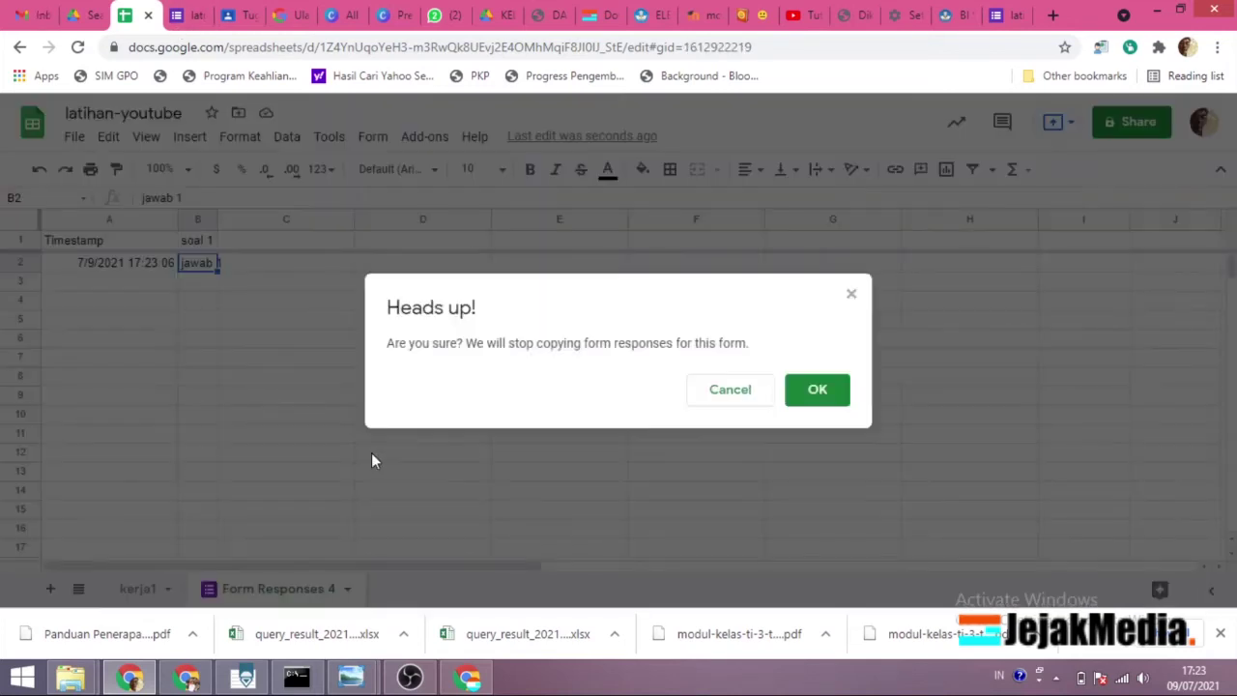
click(818, 386)
right_click(324, 592)
click(222, 272)
click(818, 392)
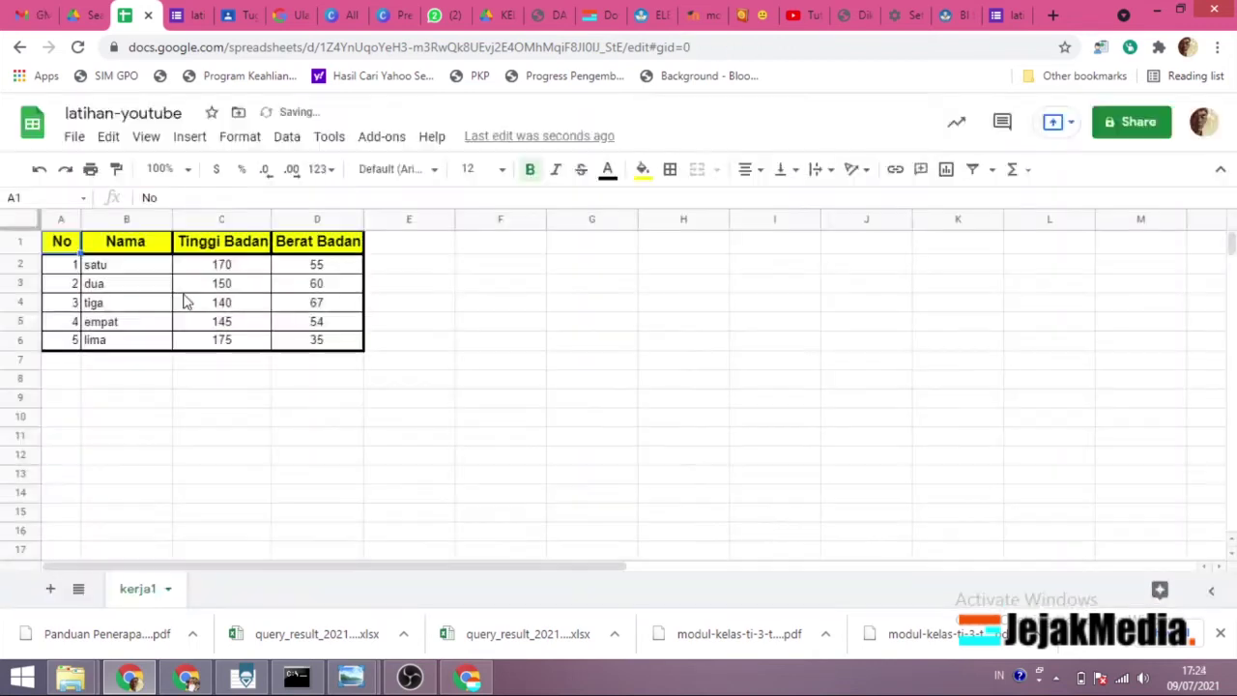
- Close the "soal 1" form's browser tab and check the latihan-youtube files in the reloaded Drive search results
click(186, 15)
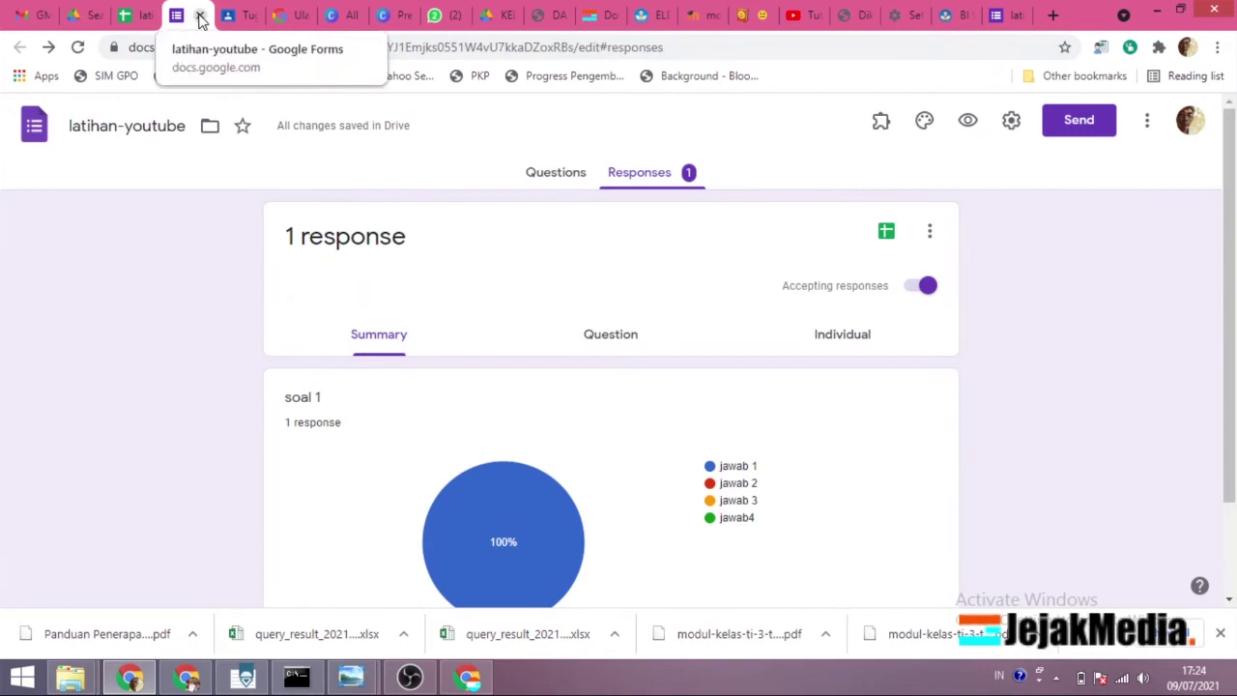
click(200, 16)
click(75, 16)
click(77, 47)
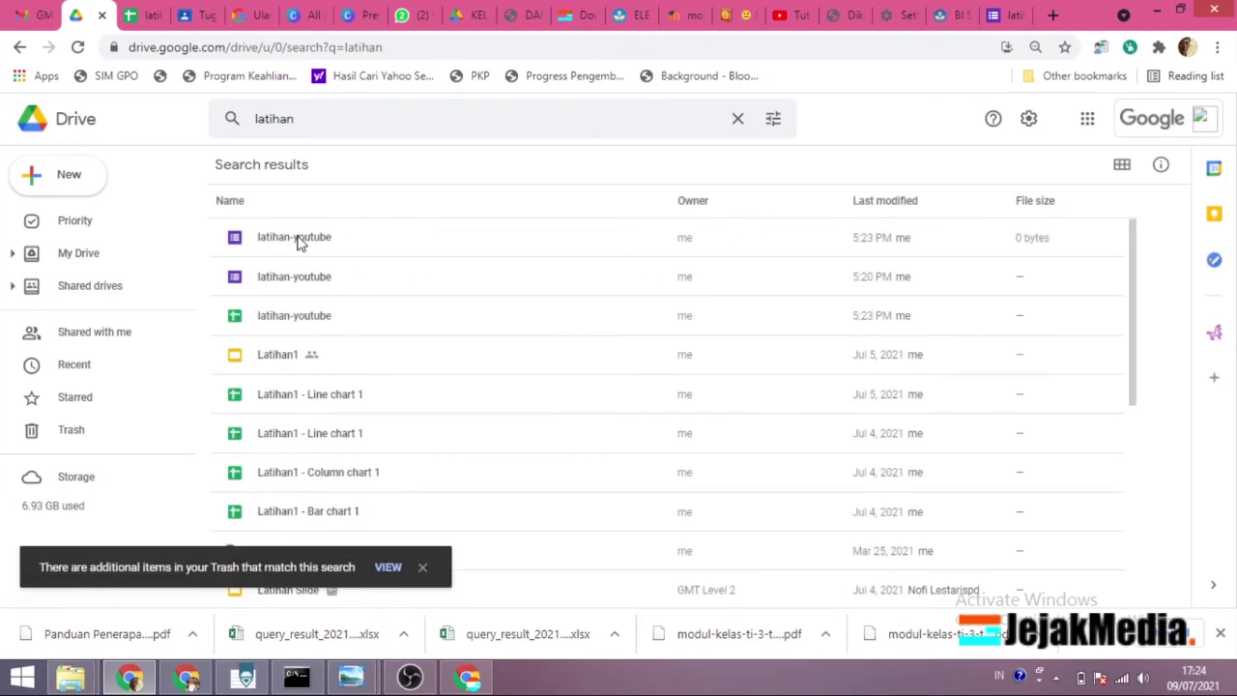
click(329, 319)
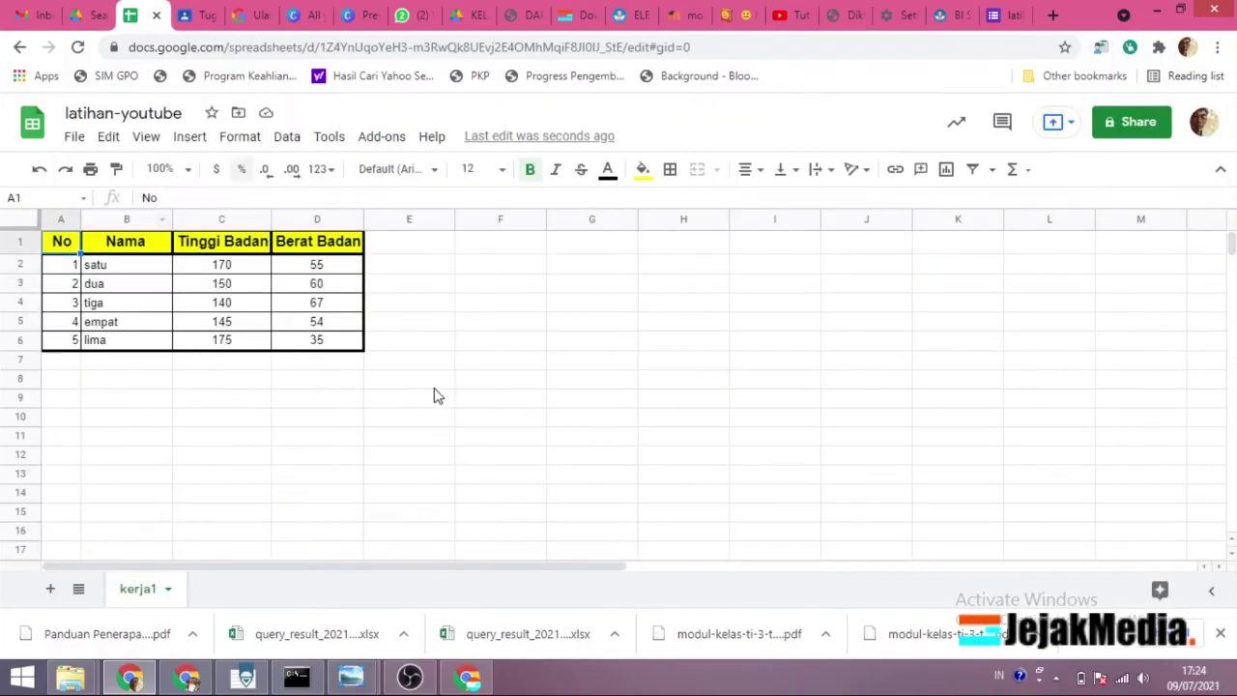
- Insert a chart of the height and weight table in kerja1 and place it beside the table
click(188, 137)
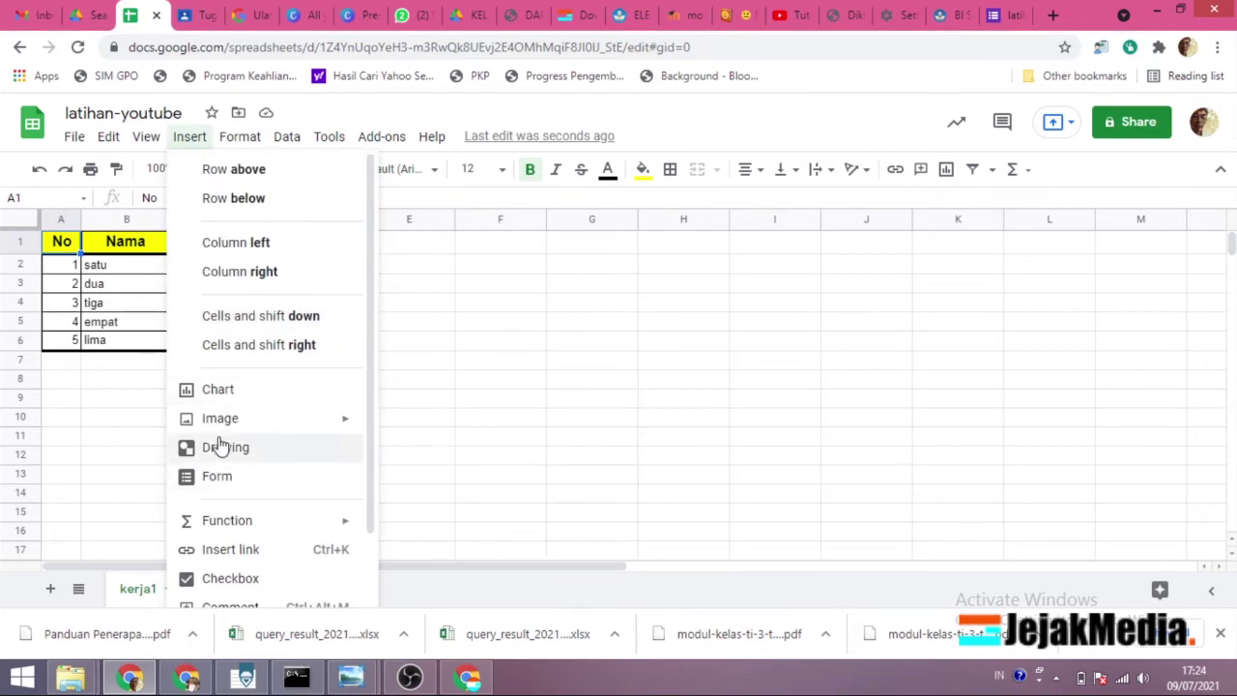
click(651, 419)
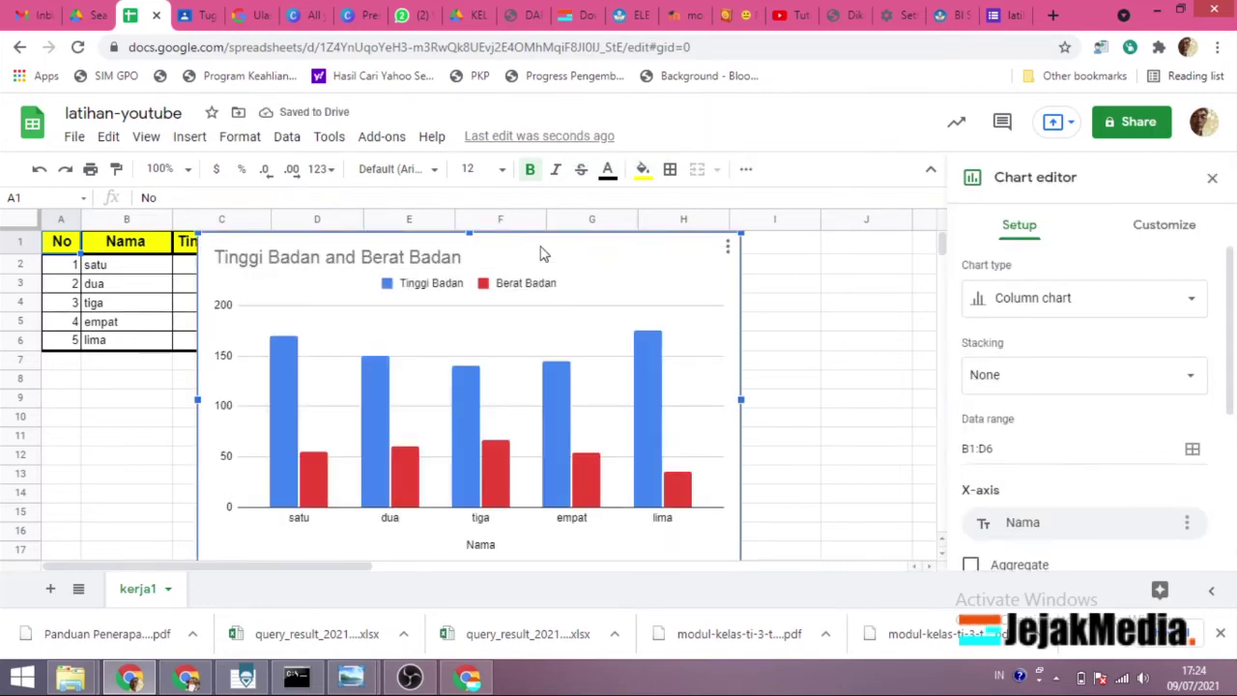
drag(541, 242, 718, 249)
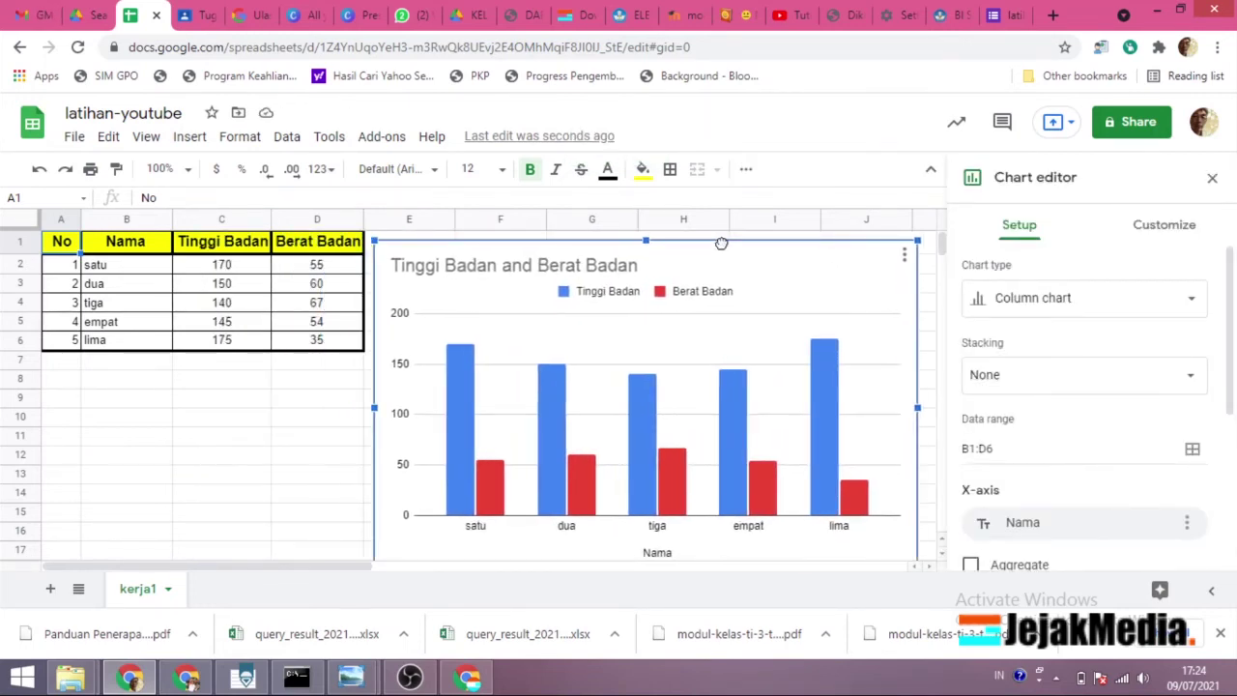
- Try the suggested pie chart type, and return the chart to the column chart type
click(1187, 308)
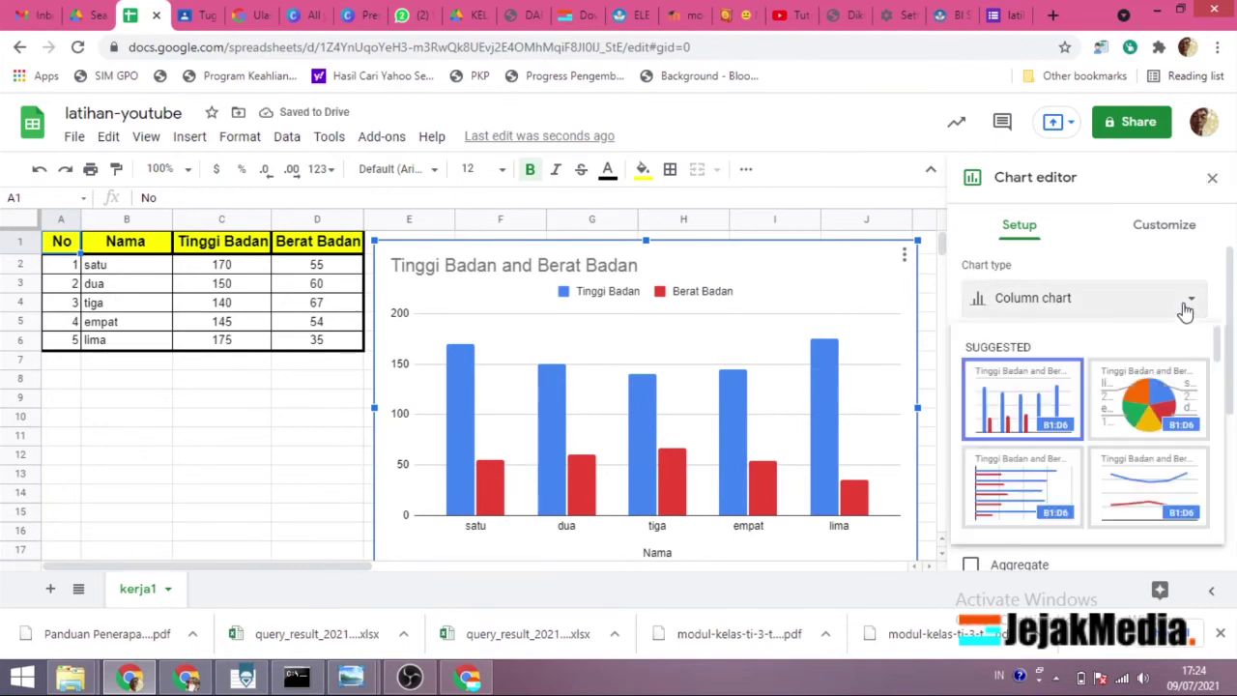
click(1114, 416)
click(1177, 311)
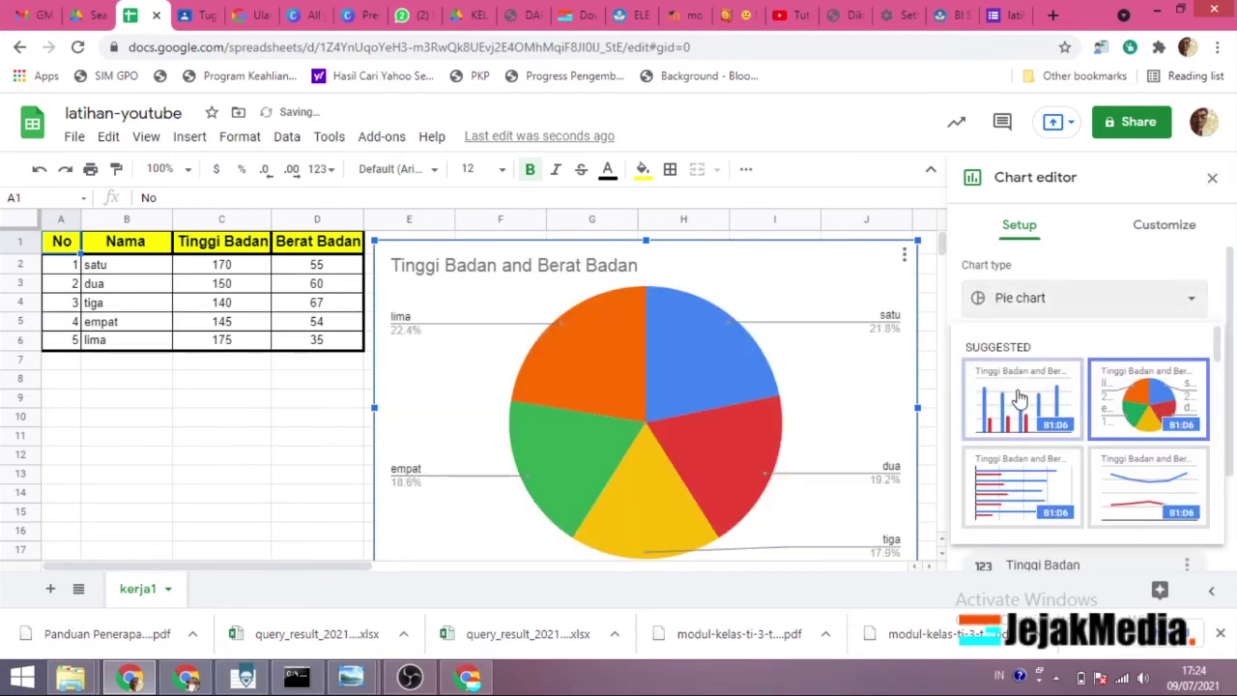
click(1020, 397)
scroll(1038, 392, down, 1)
scroll(1092, 385, up, 1)
- Try 100% stacking on the column chart, and set its stacking to Standard
click(1098, 384)
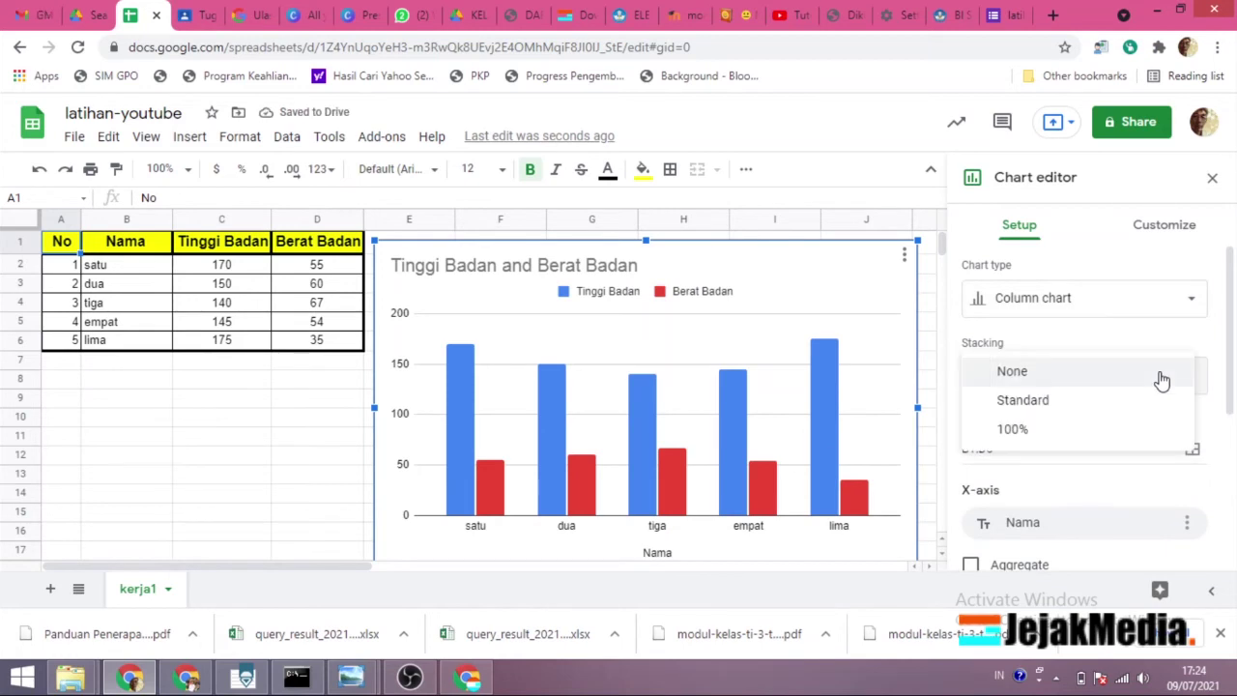
click(1058, 426)
click(1182, 379)
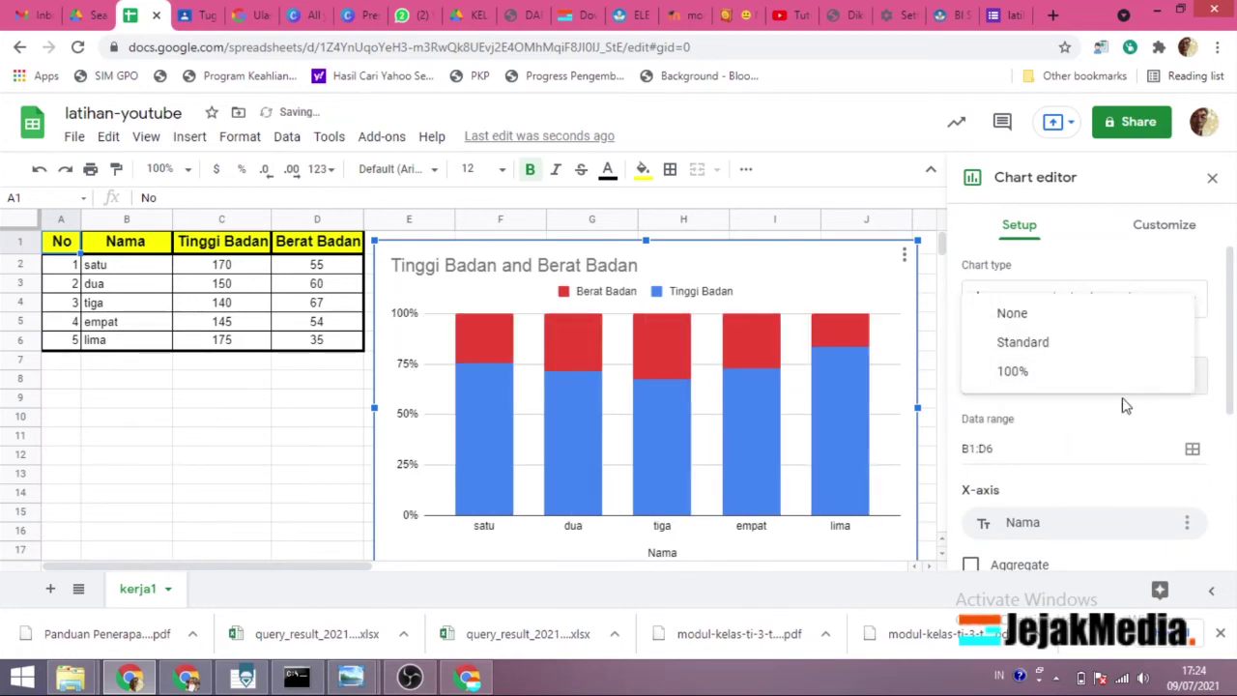
click(1067, 344)
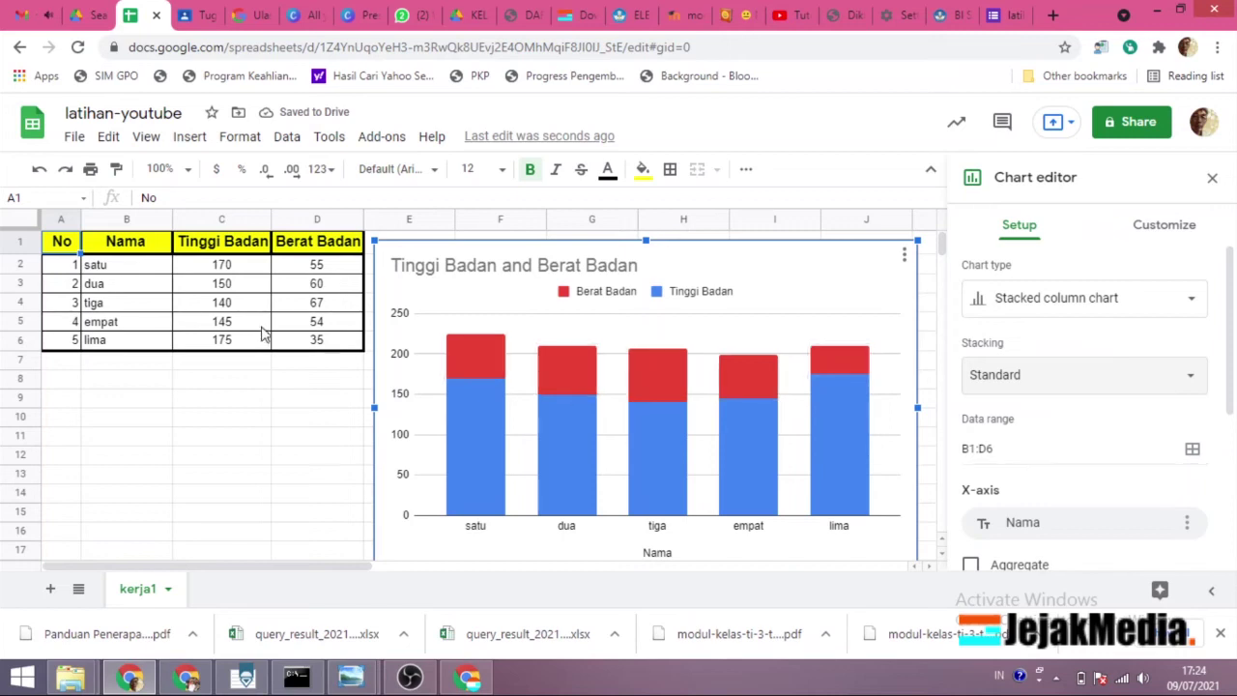
- Review the chart's data range selection and leave it without changing the range
click(1005, 451)
click(1195, 450)
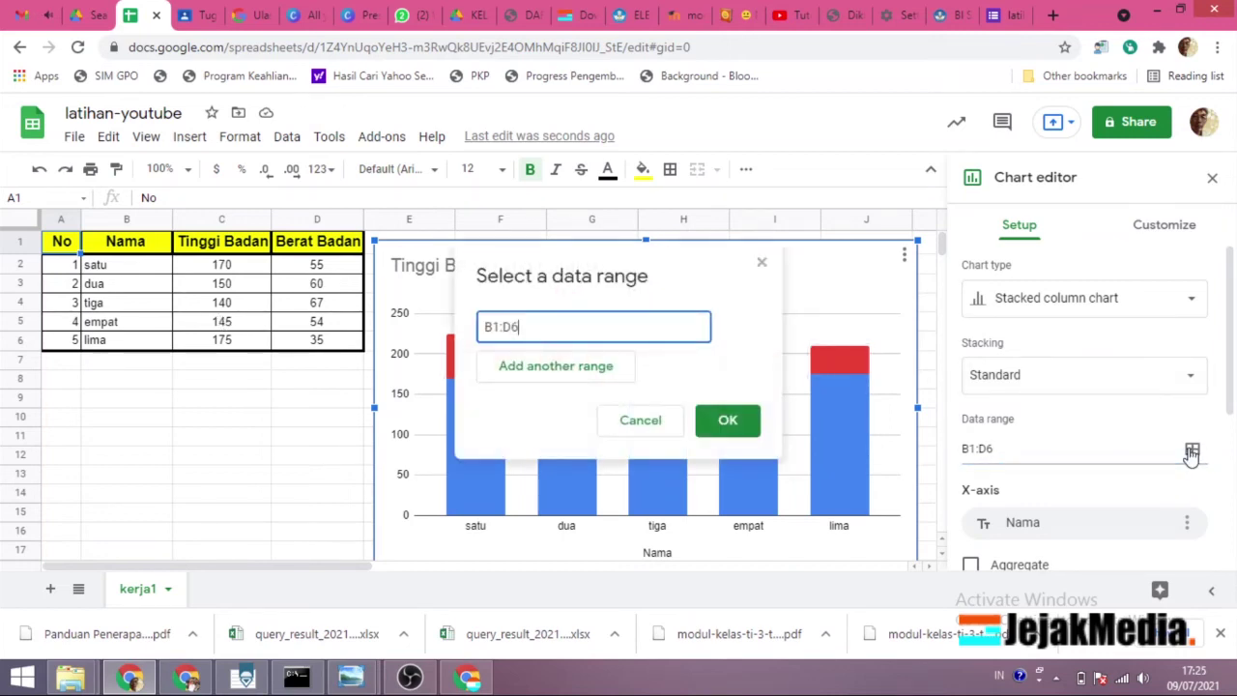
click(629, 420)
- Change the chart's X-axis to Tinggi Badan and remove the X-axis field from the chart
scroll(1086, 488, down, 1)
click(1089, 445)
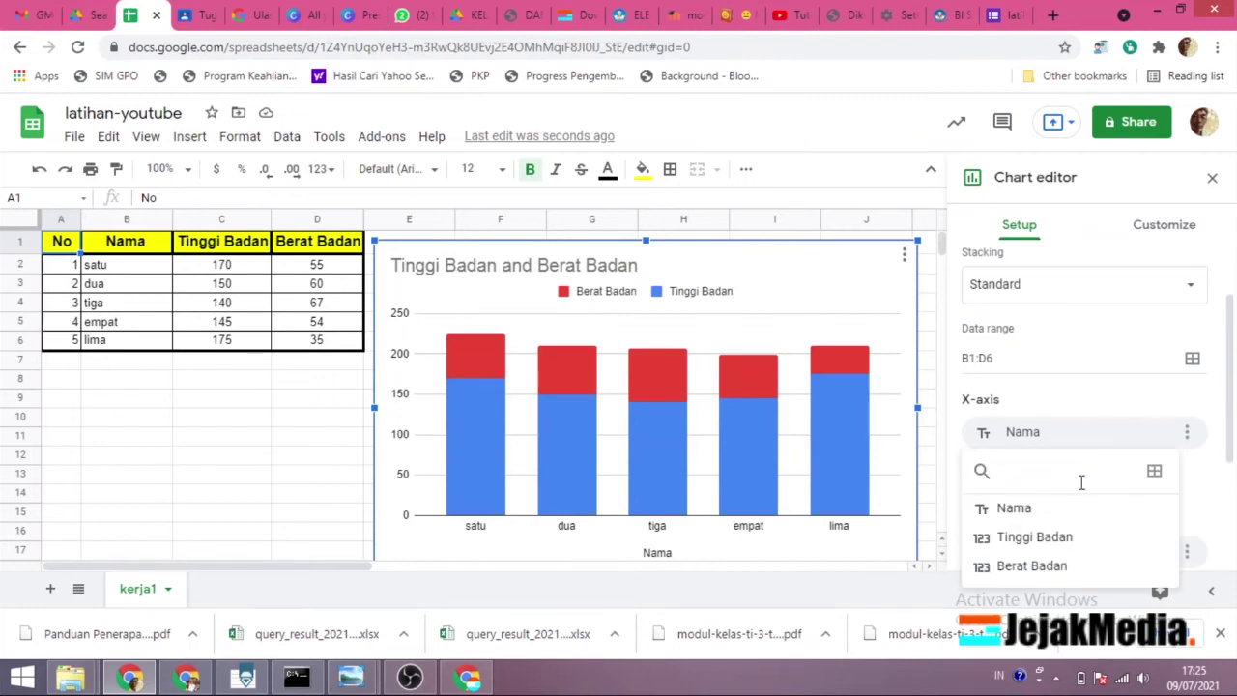
click(1033, 538)
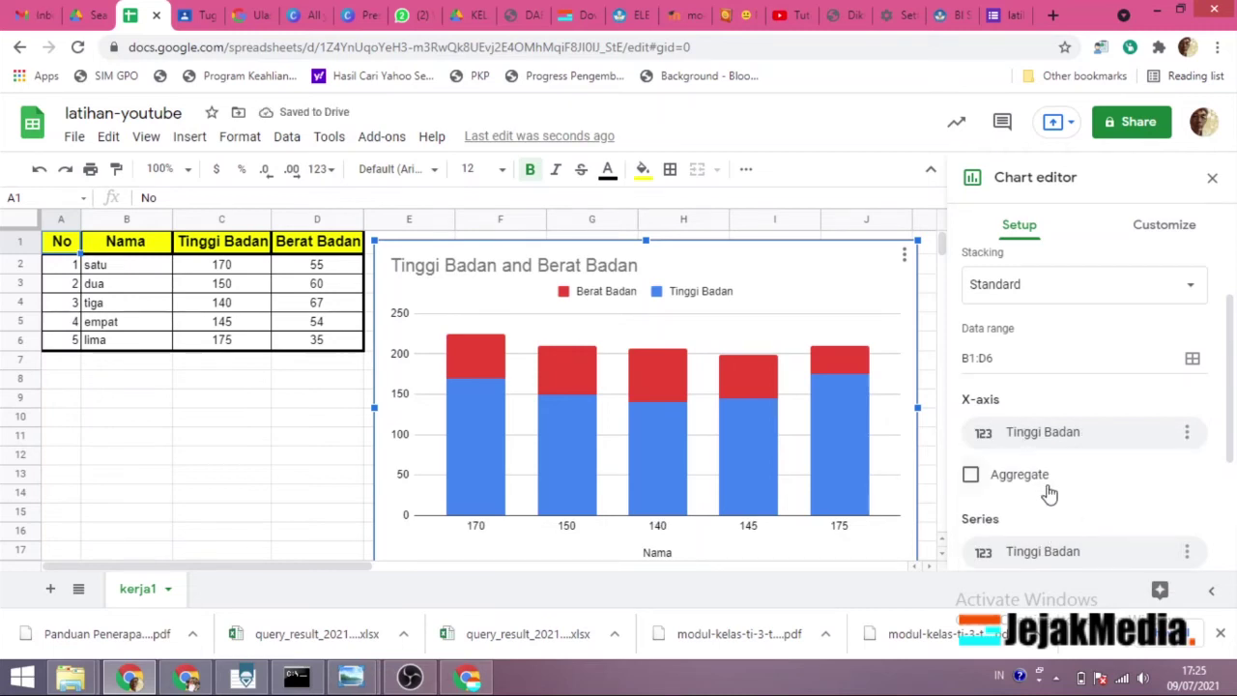
click(1187, 437)
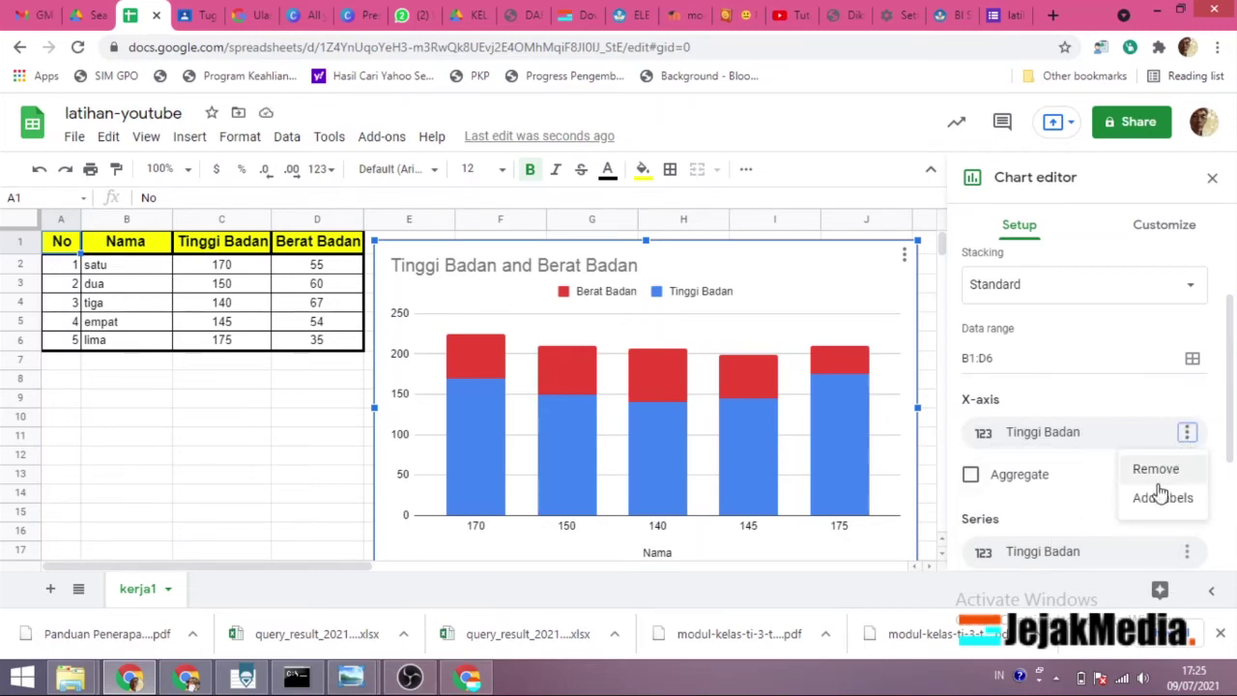
click(1110, 472)
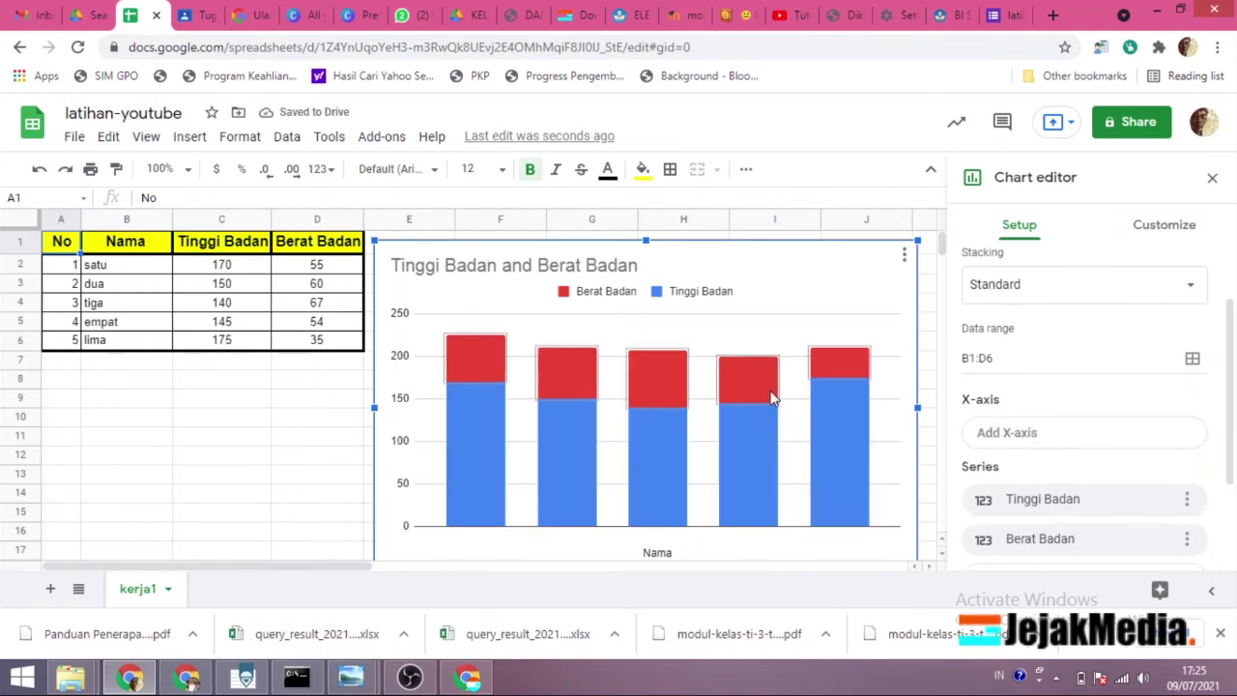
scroll(597, 513, down, 1)
scroll(638, 512, up, 1)
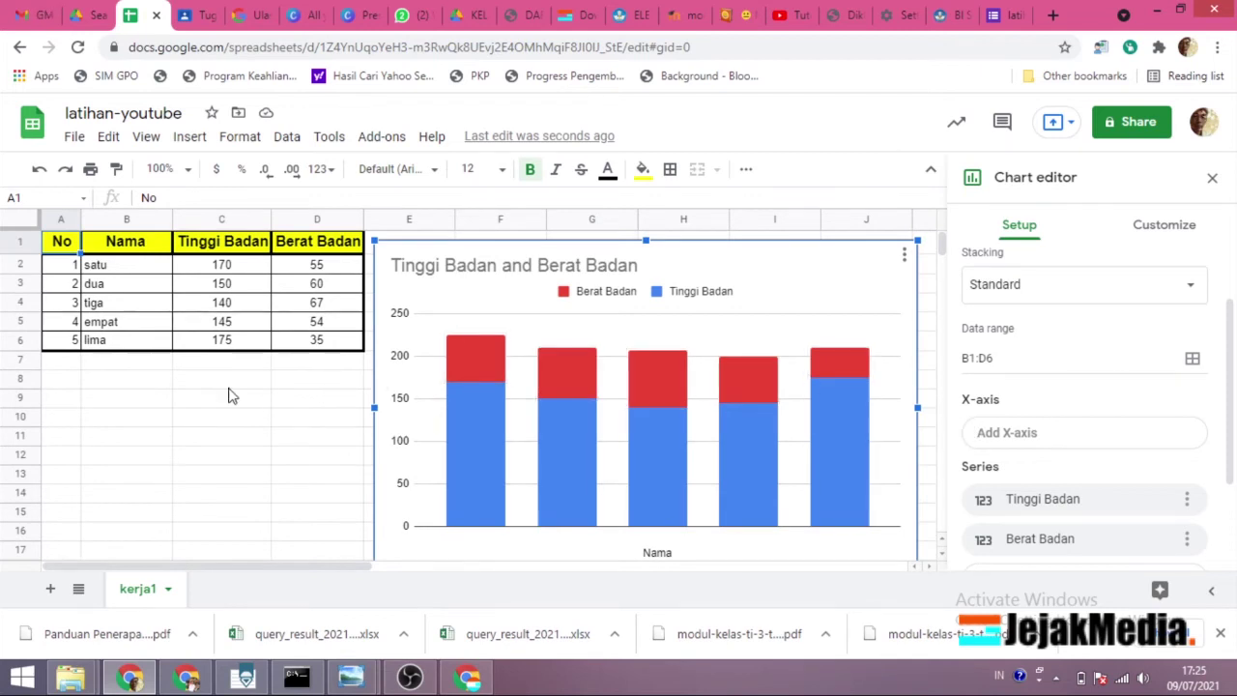
- Format the chart's horizontal axis title "Nama" in Arial, bold, red and font size 16
click(672, 558)
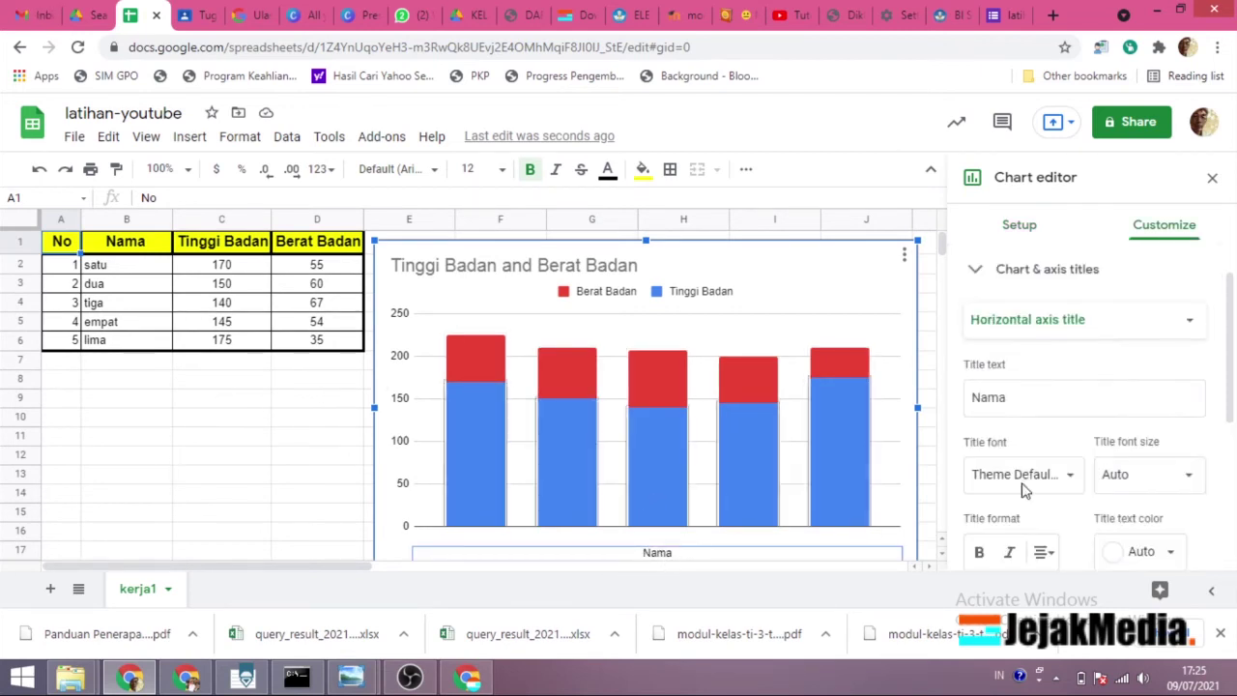
click(1051, 488)
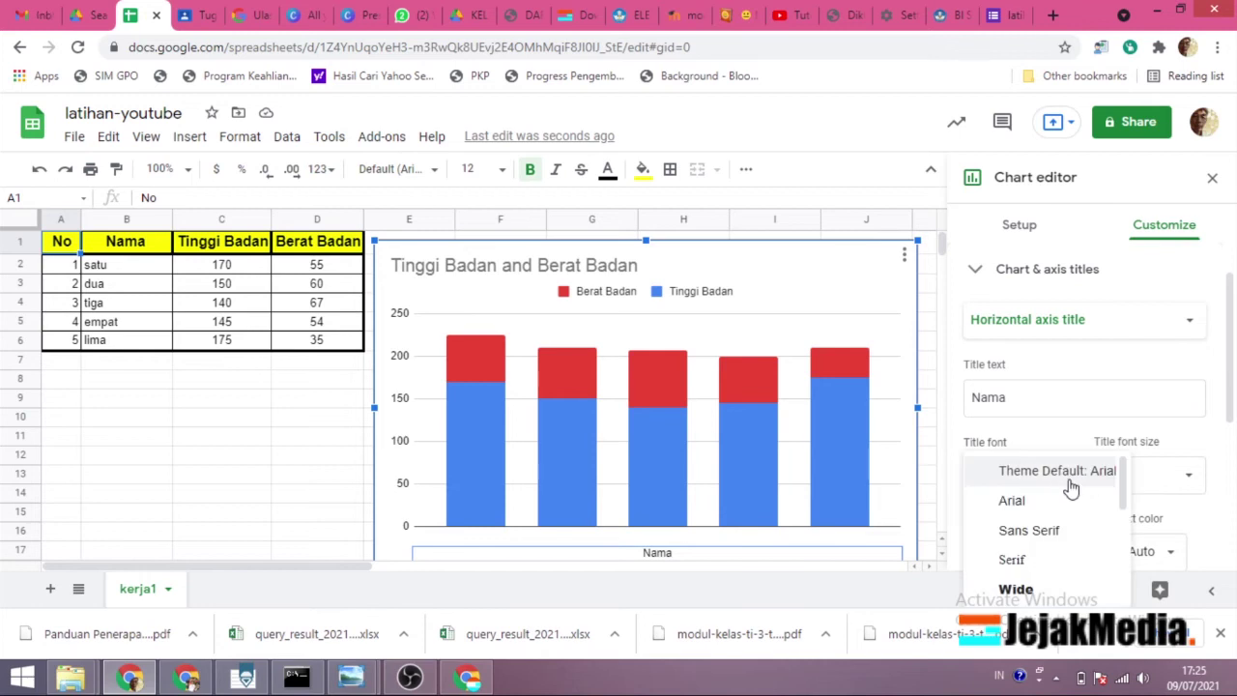
click(1023, 501)
click(981, 552)
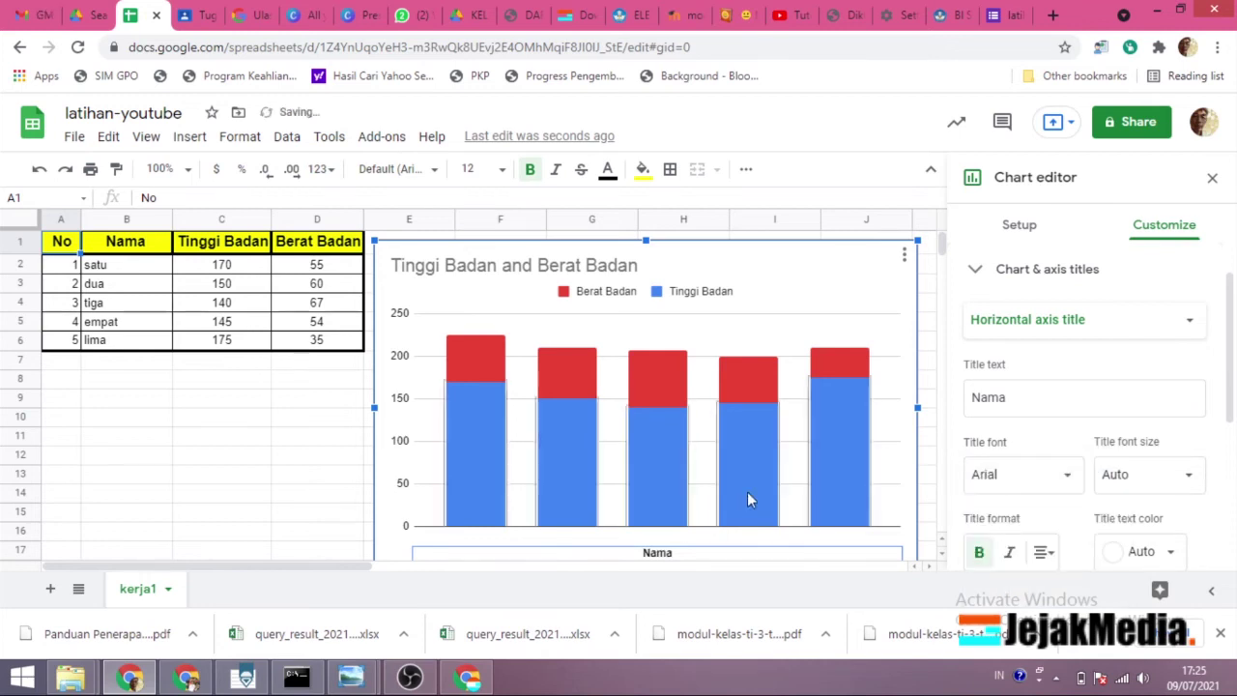
scroll(1191, 561, down, 1)
scroll(1193, 563, down, 1)
click(1164, 469)
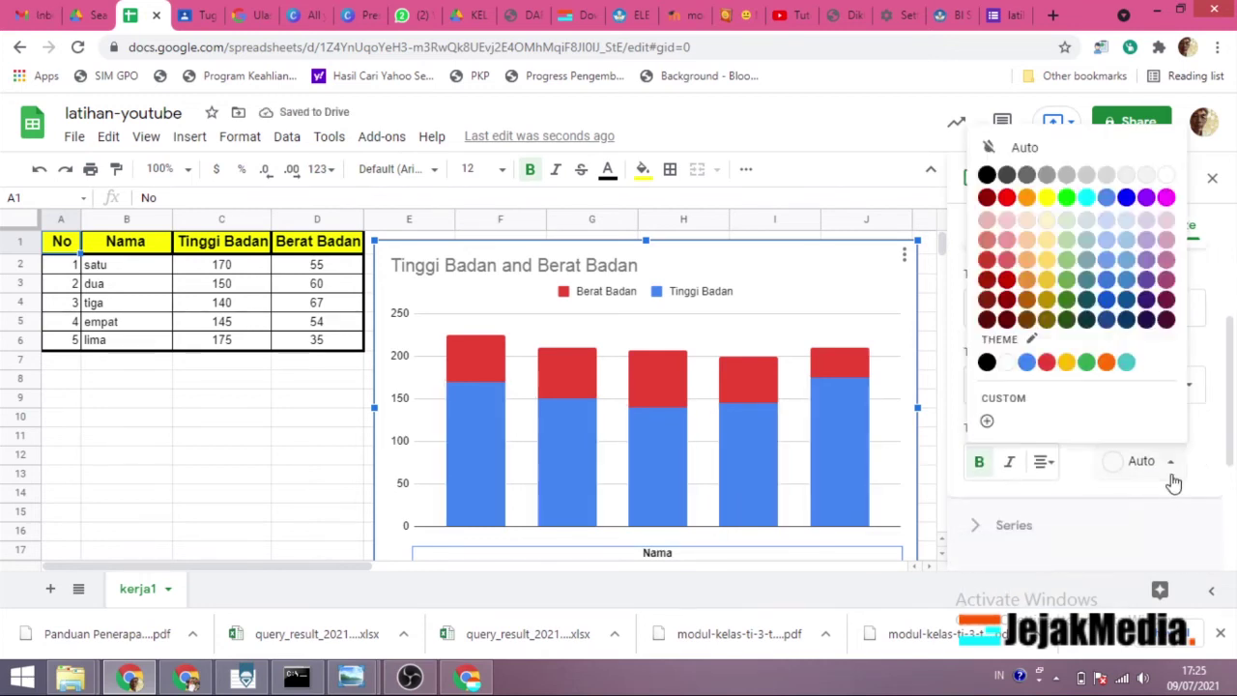
click(1013, 201)
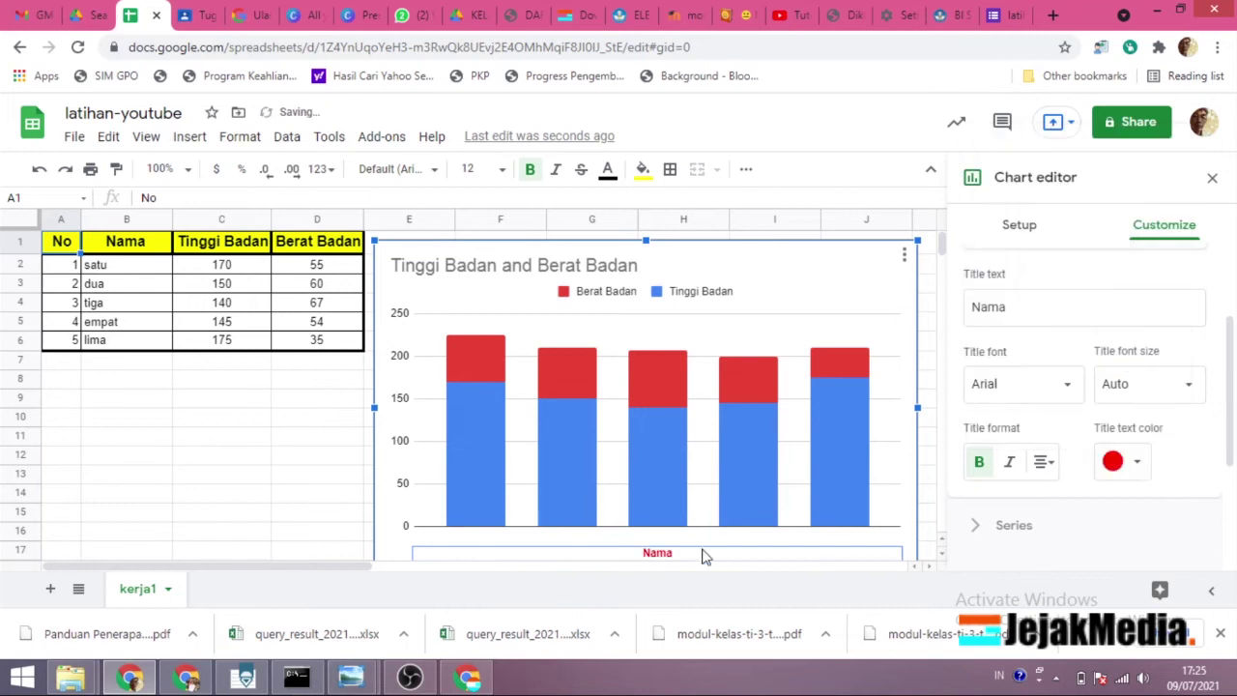
click(1171, 384)
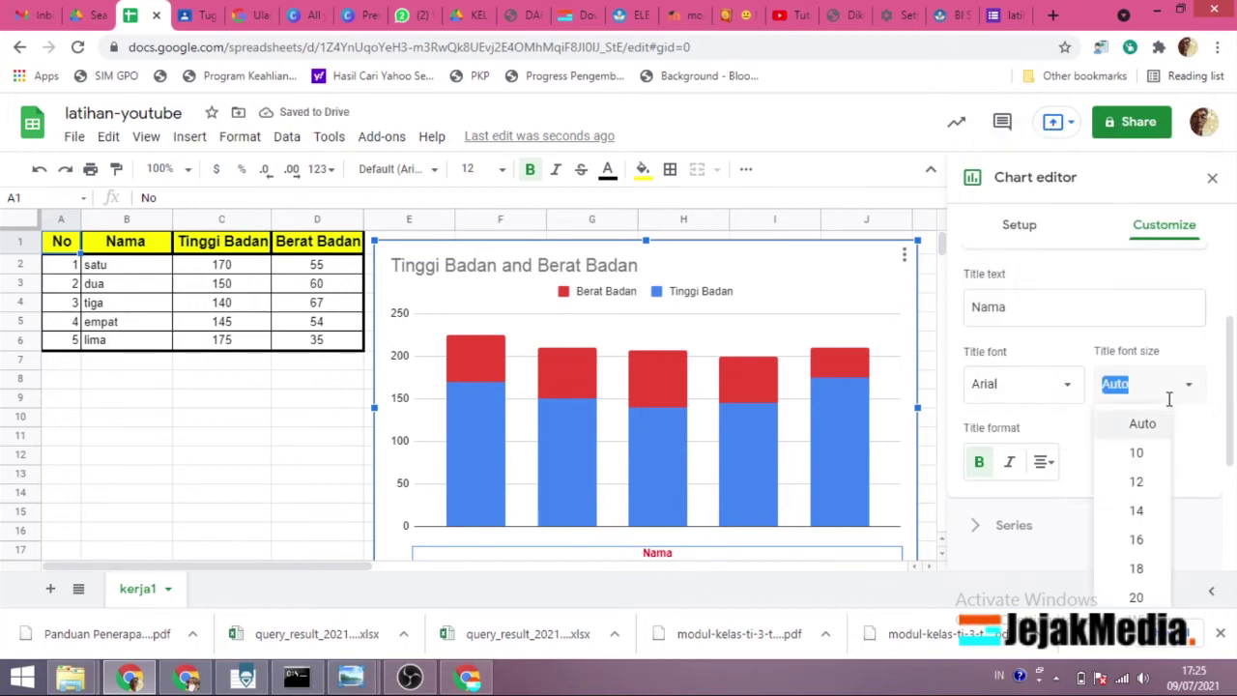
click(1139, 539)
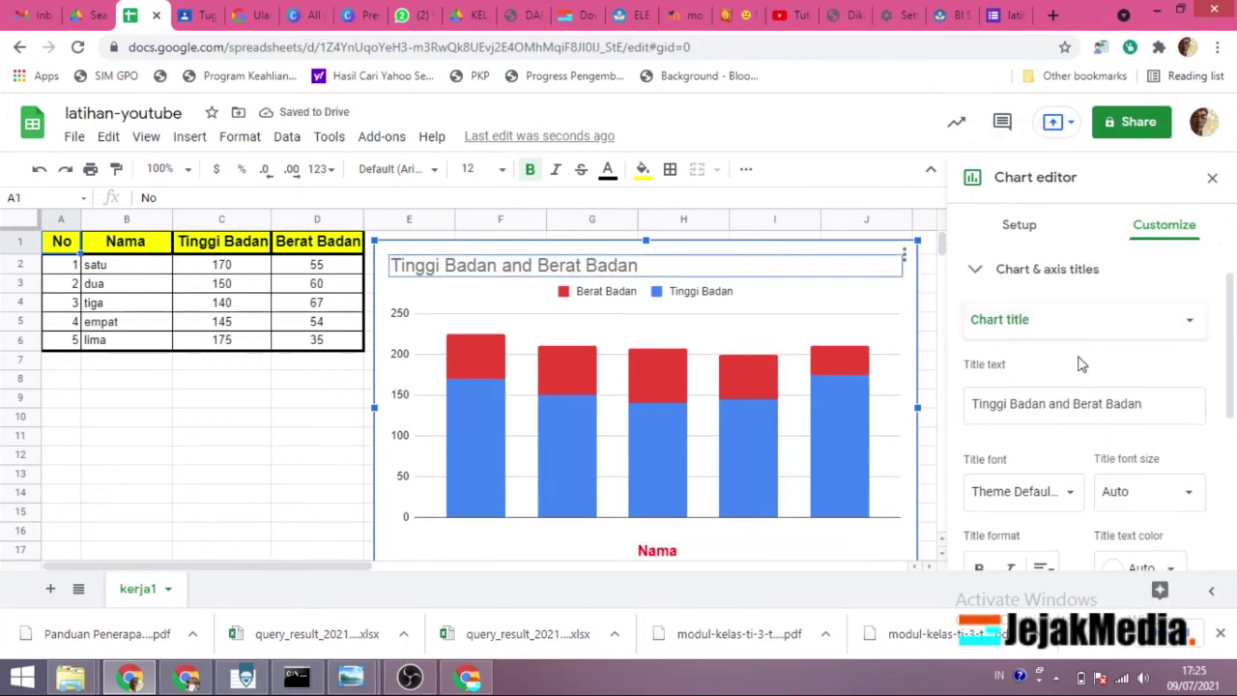
- Change the chart title to "Tinggi Badan and Berat Badan 1" and set its font size to 14
scroll(1079, 359, down, 1)
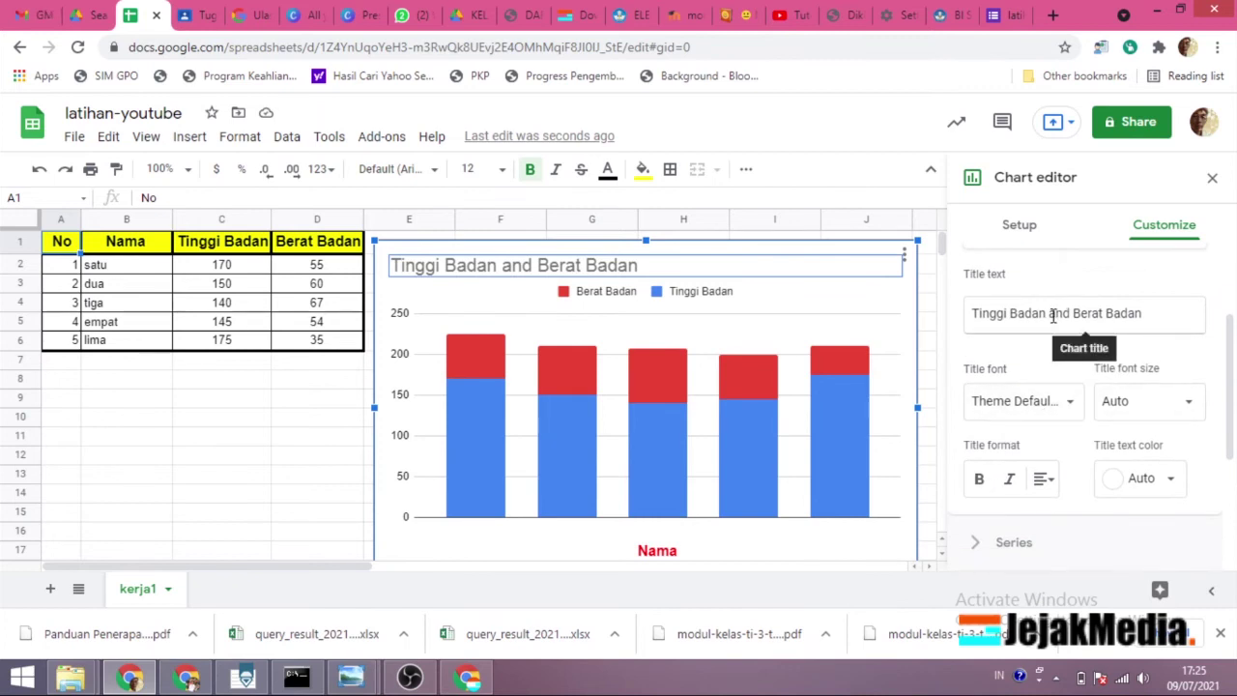
click(1167, 316)
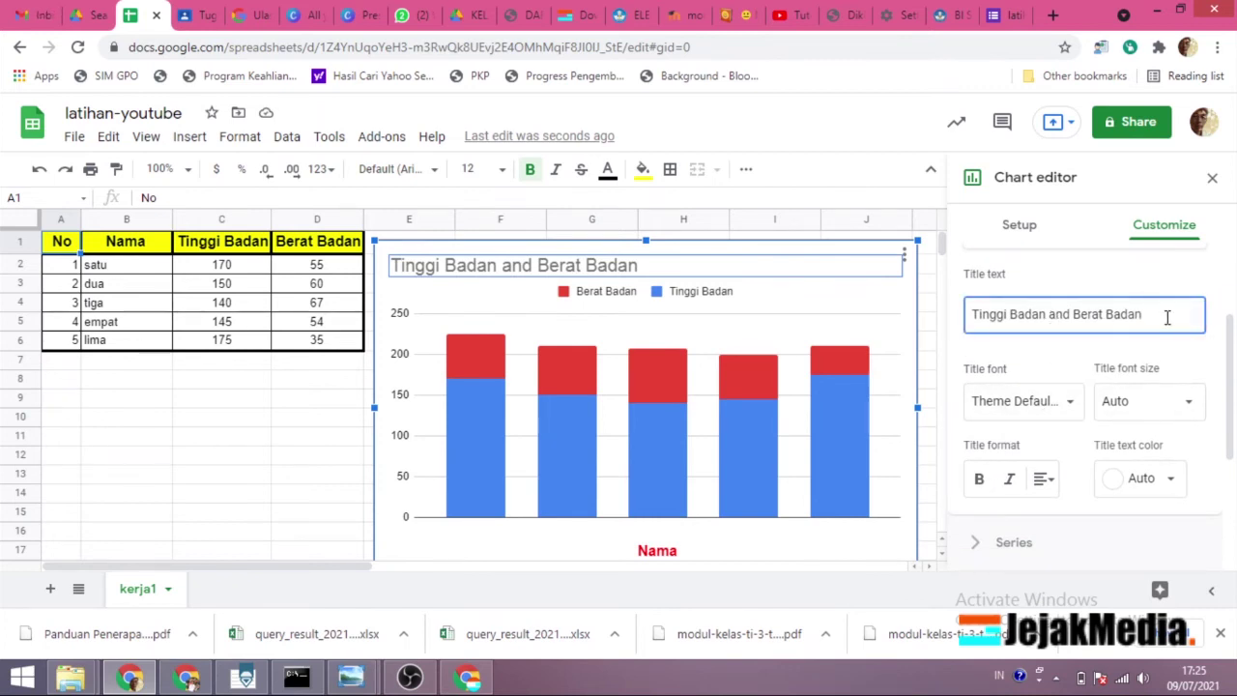
click(1140, 400)
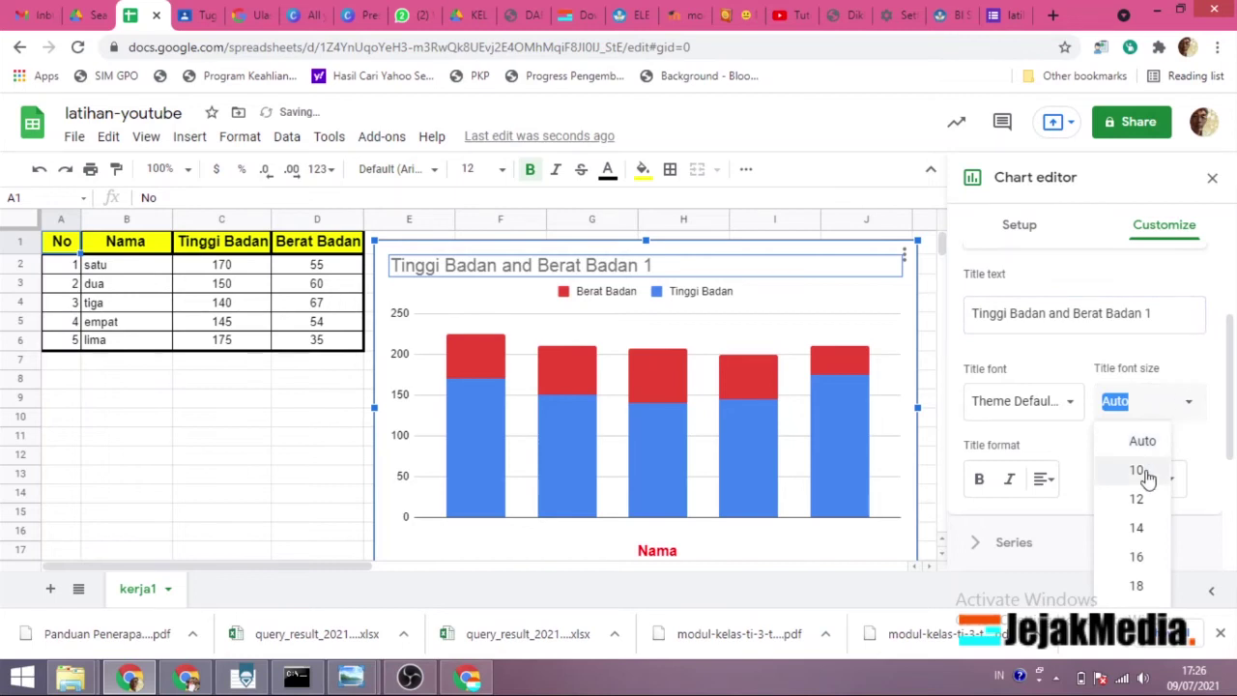
click(1139, 528)
- Center the chart title, make it bold and blue, and set its font size to 18
click(1046, 478)
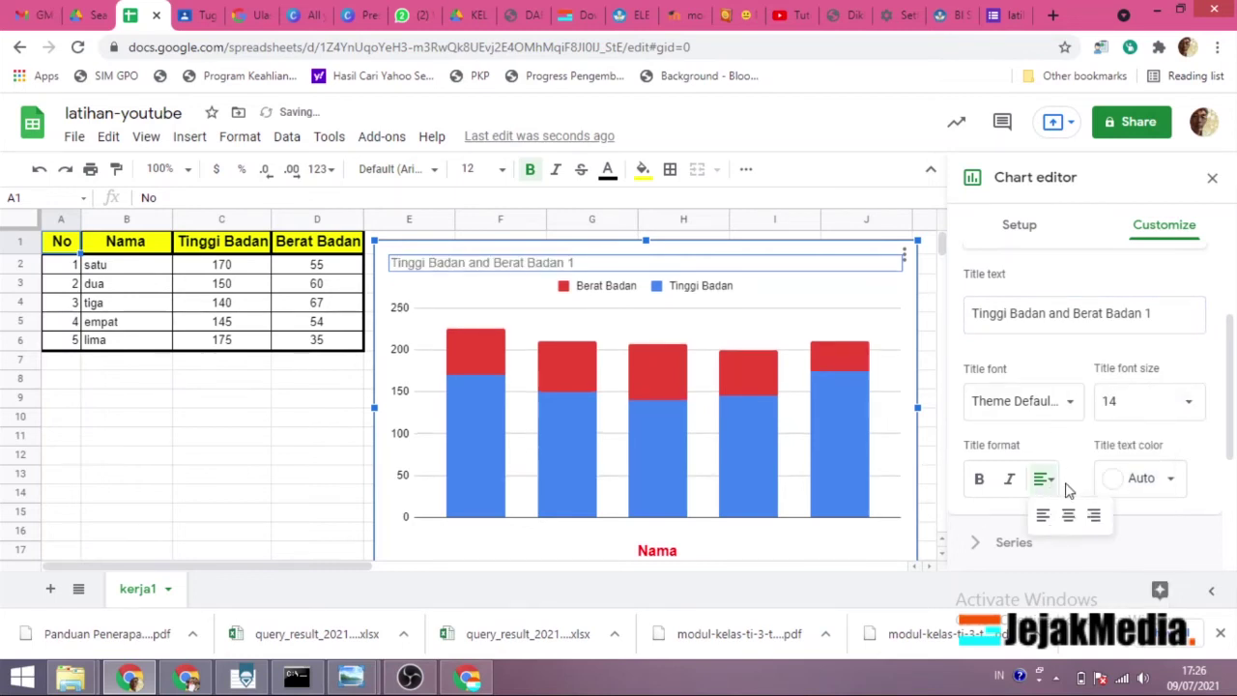
click(1069, 519)
click(979, 478)
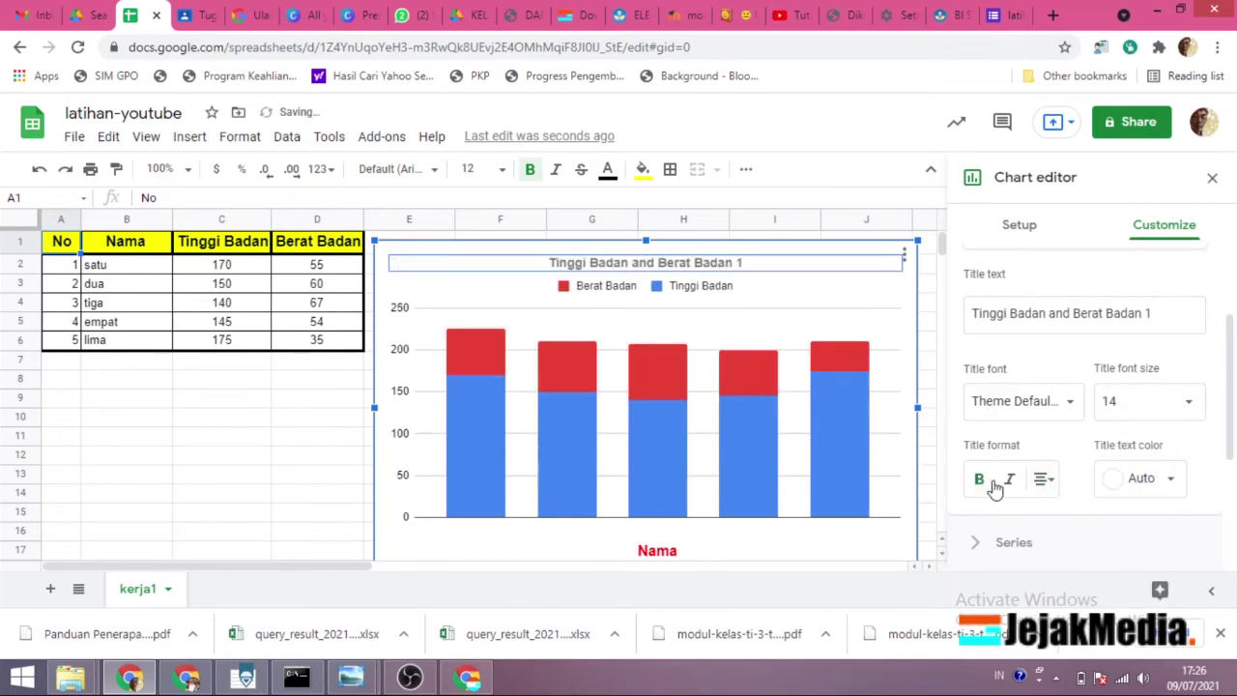
click(1170, 477)
click(1107, 297)
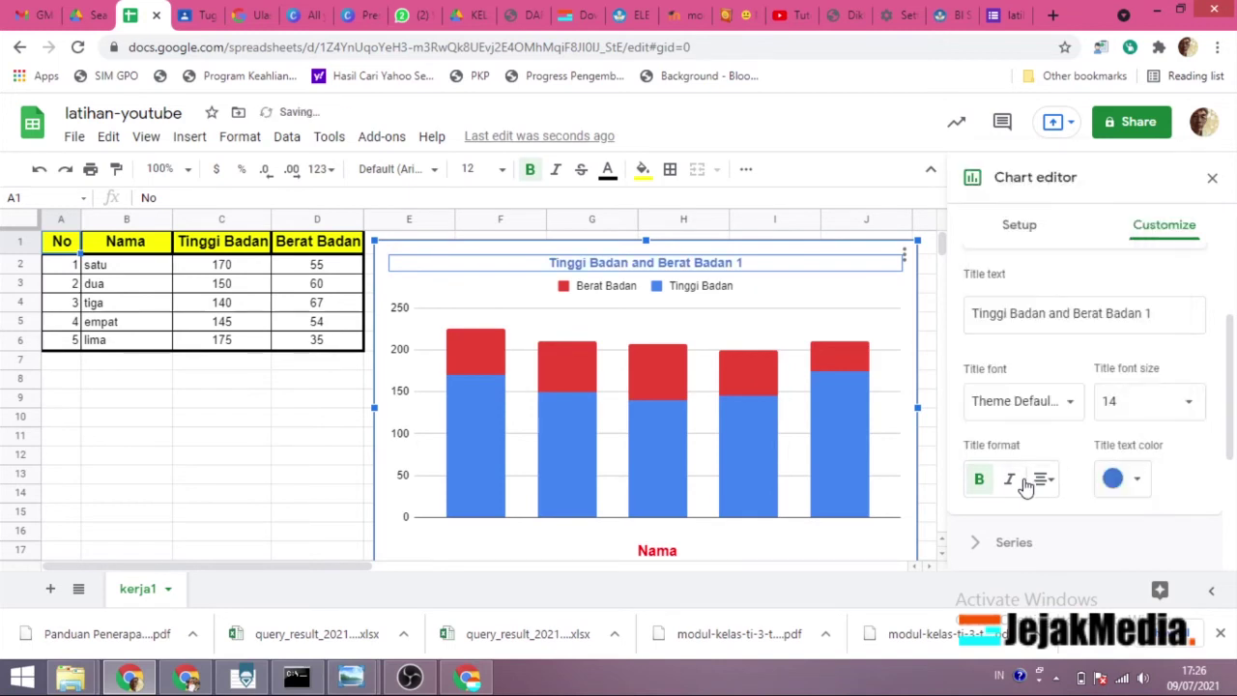
click(1188, 401)
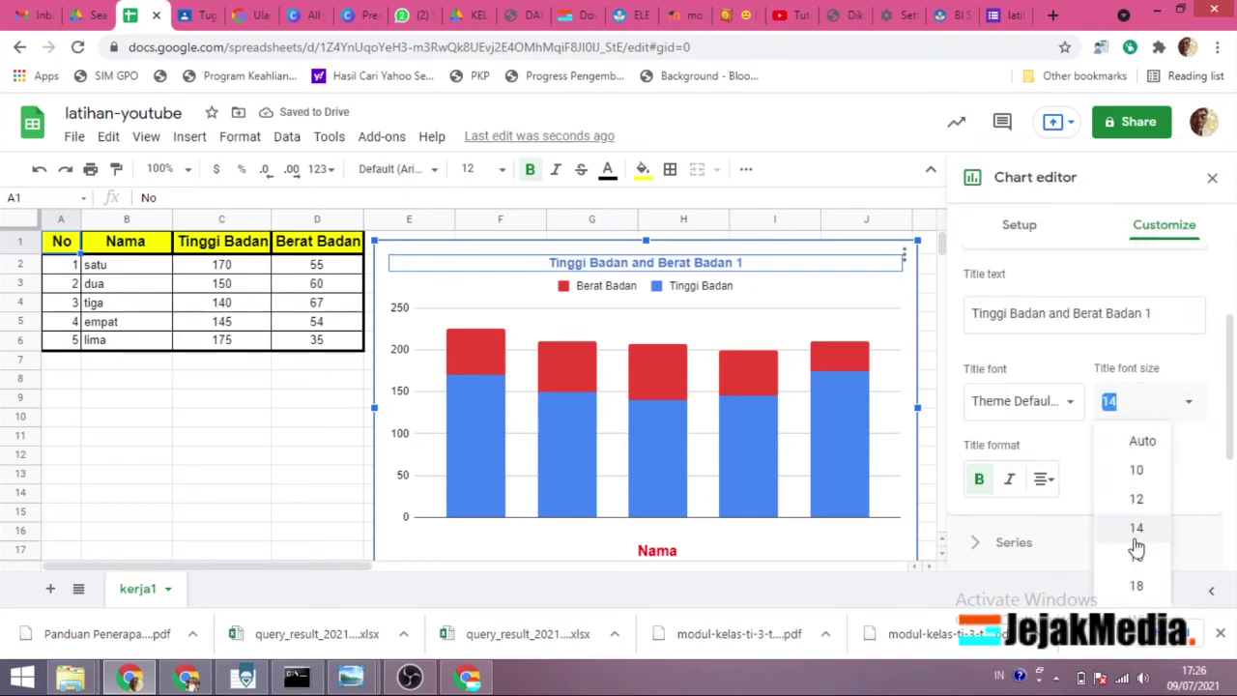
click(1131, 583)
- Set the chart legend's font size to 10, keeping the theme default font
click(604, 295)
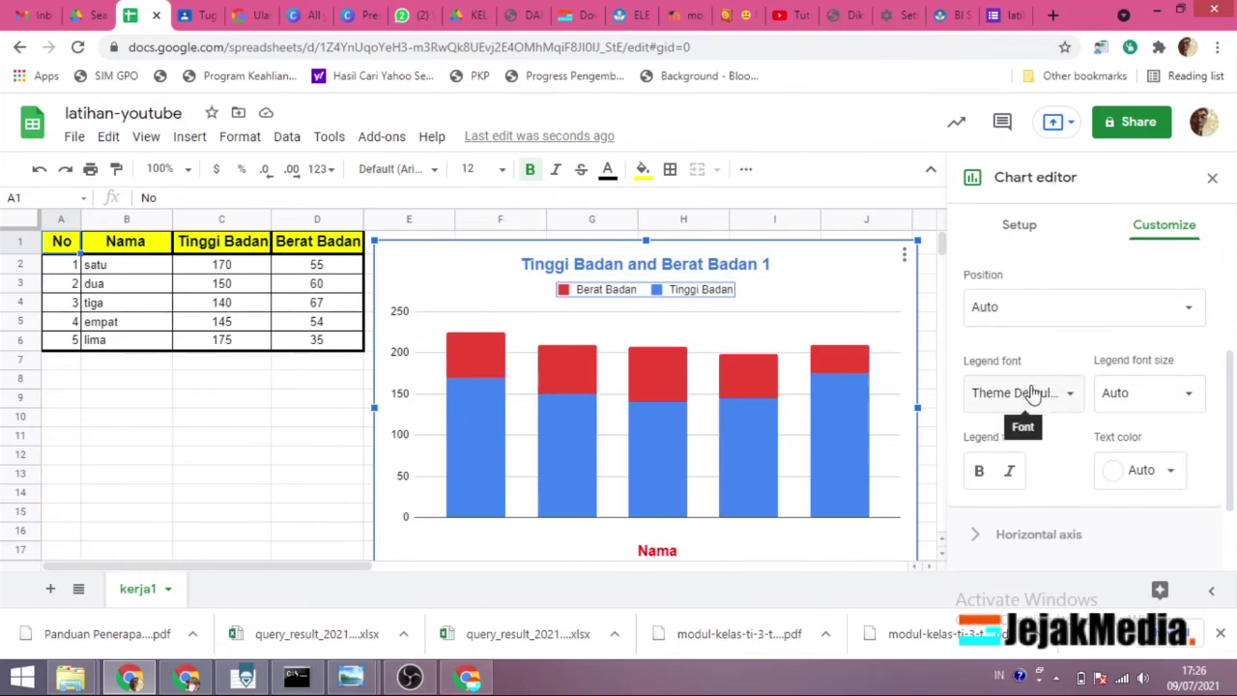
click(1057, 396)
click(1060, 388)
click(1189, 396)
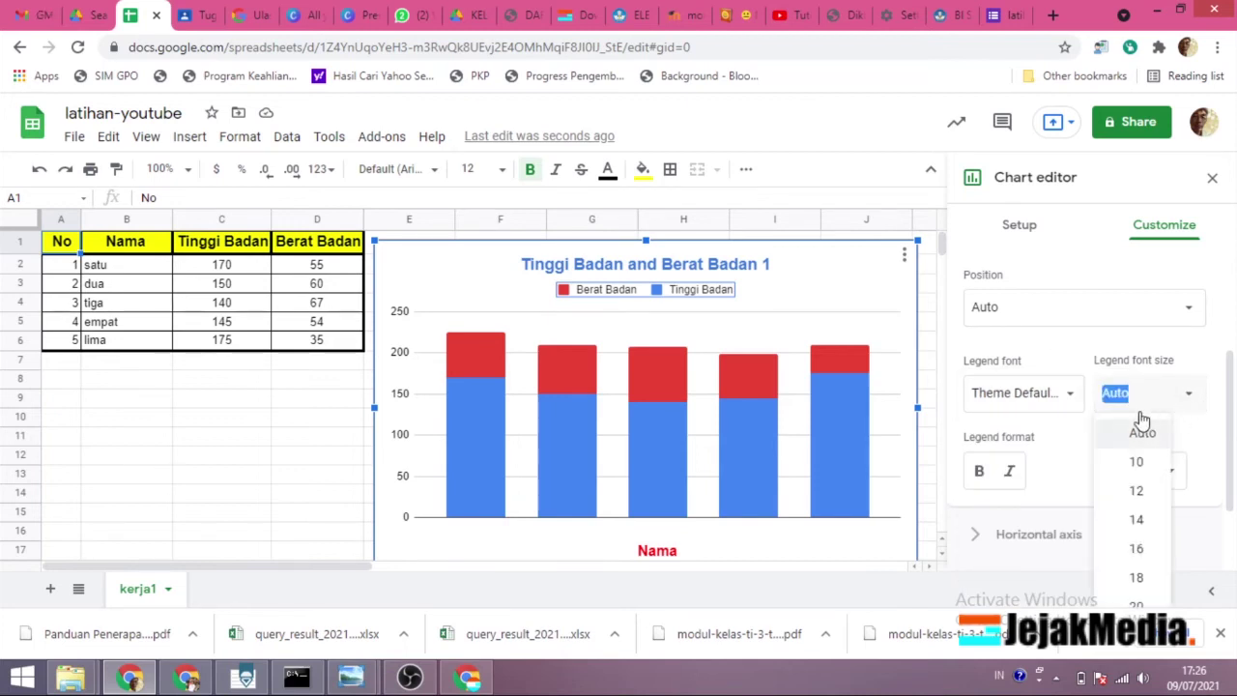
click(1137, 462)
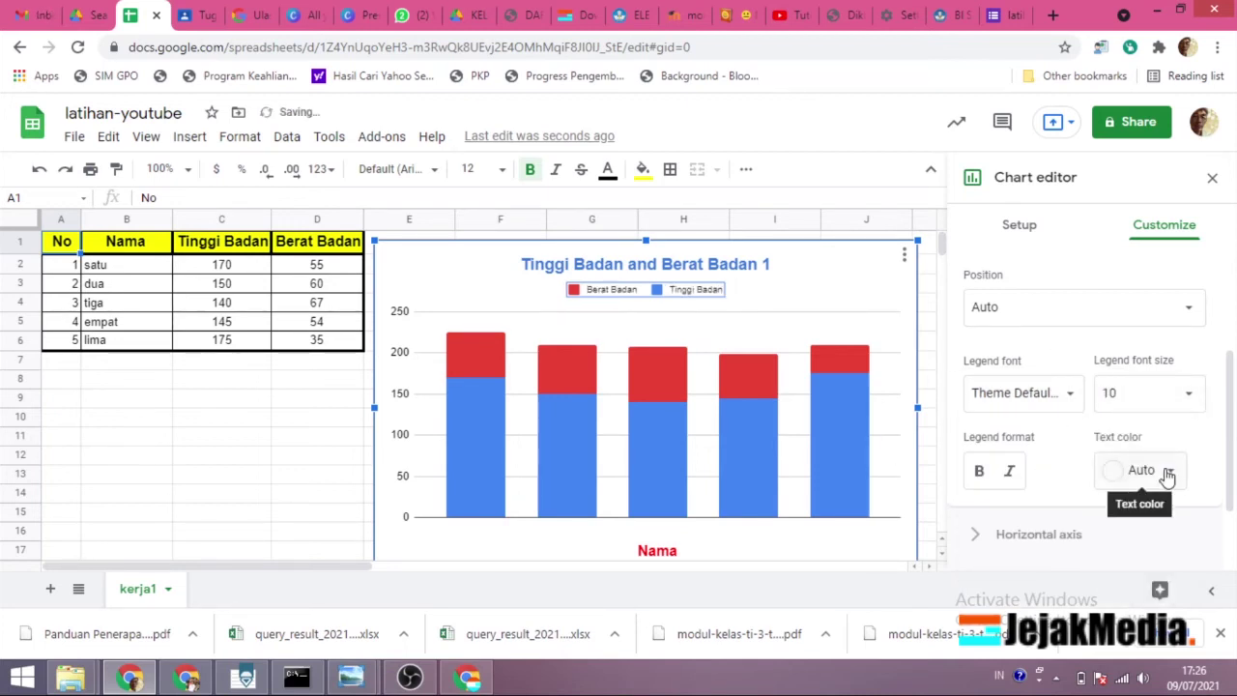
- Look through the chart's customization options for legend, chart and axis titles, series and chart style
scroll(1063, 455, down, 1)
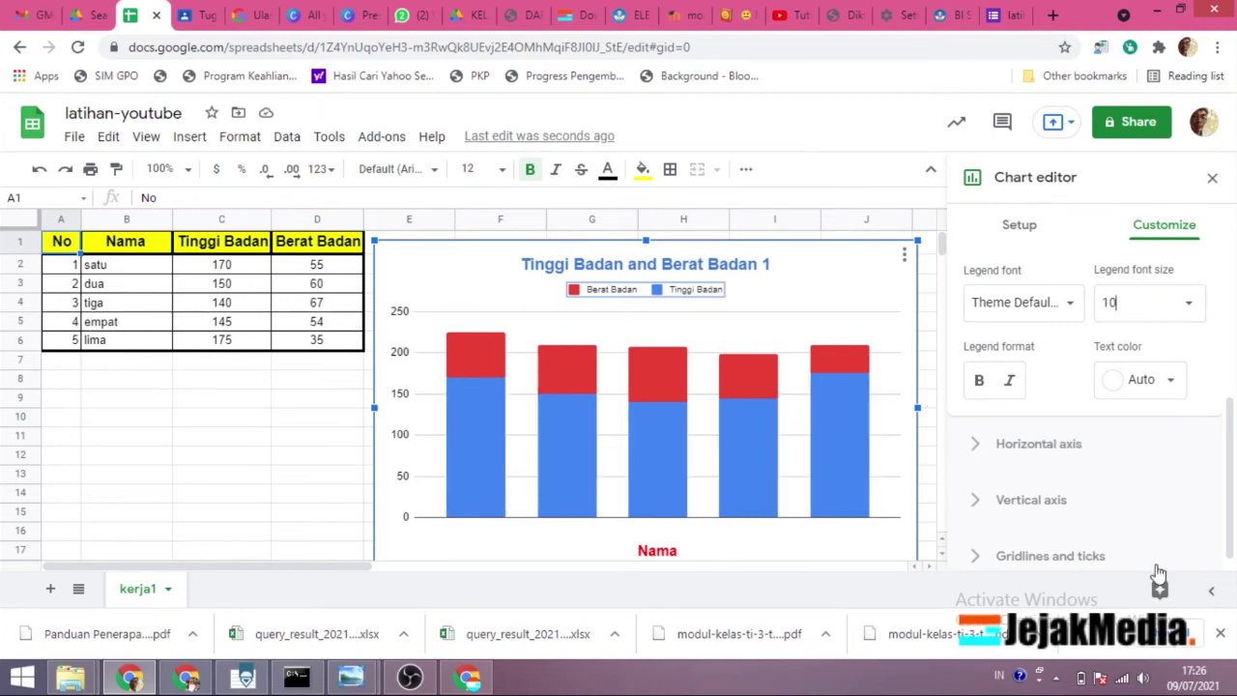
scroll(1064, 503, down, 1)
scroll(1064, 406, up, 3)
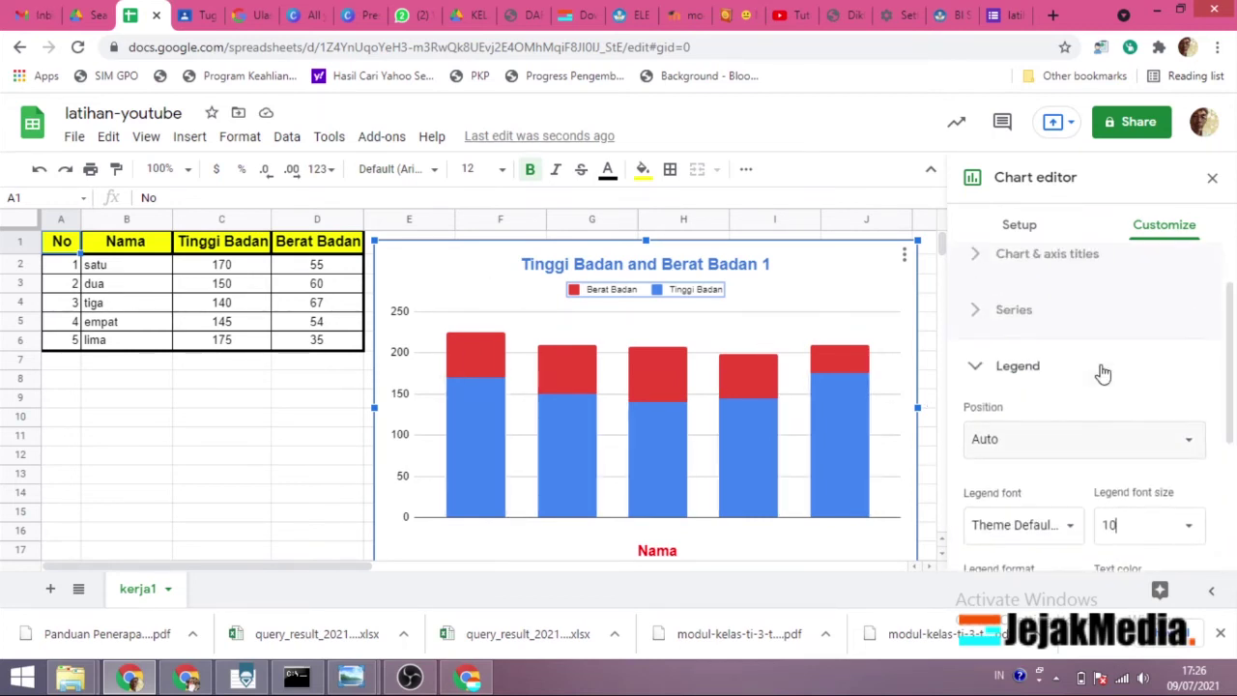
click(986, 325)
scroll(1024, 372, down, 1)
scroll(984, 309, up, 1)
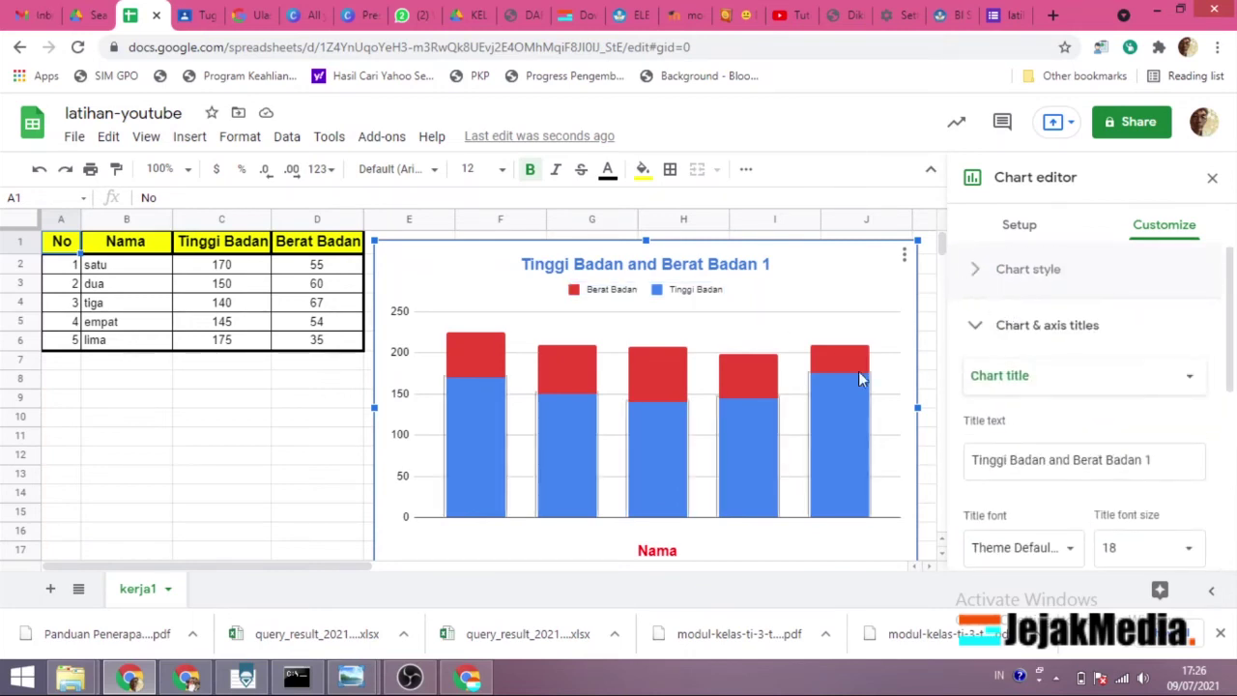
click(724, 413)
click(979, 274)
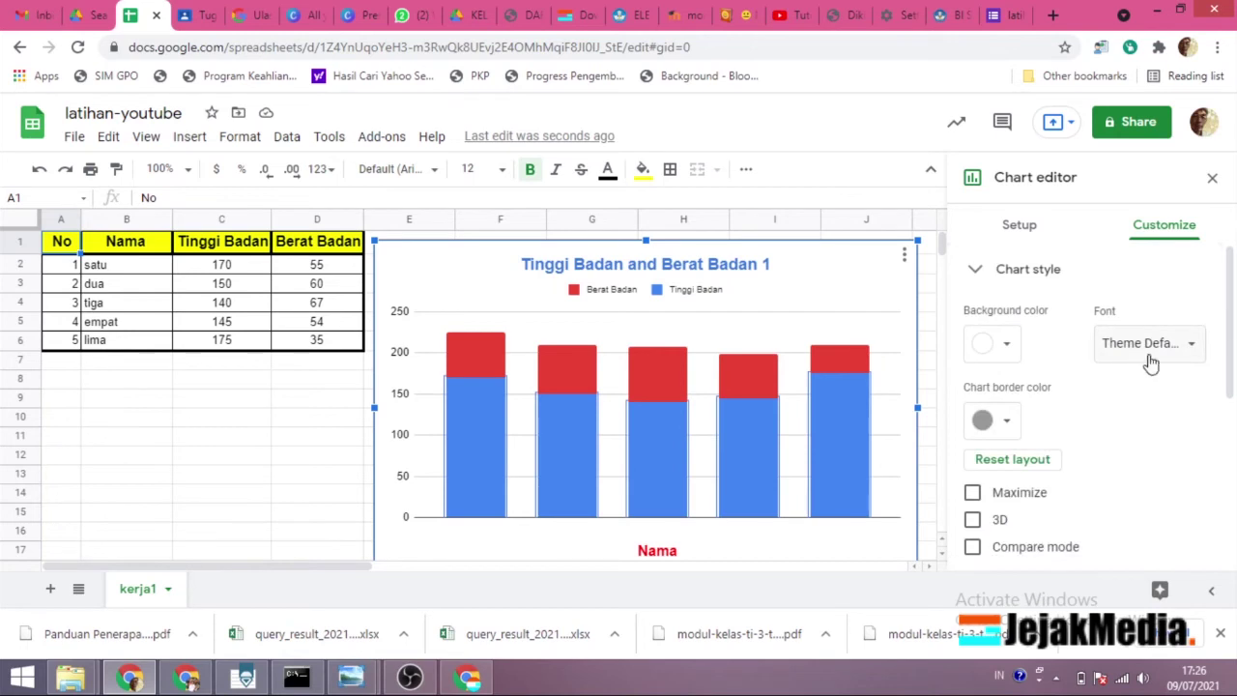
click(1179, 346)
click(1160, 344)
scroll(1117, 358, down, 3)
scroll(1112, 377, up, 3)
scroll(1108, 379, down, 2)
click(1021, 441)
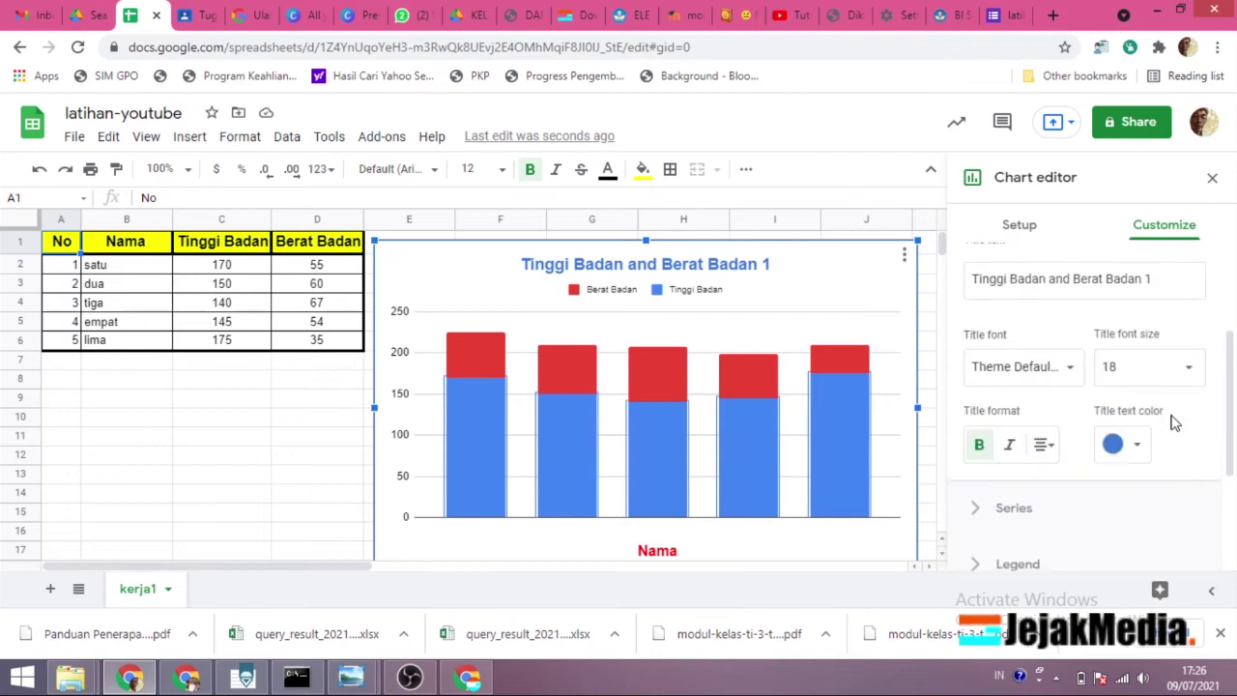
scroll(1172, 423, up, 2)
click(977, 277)
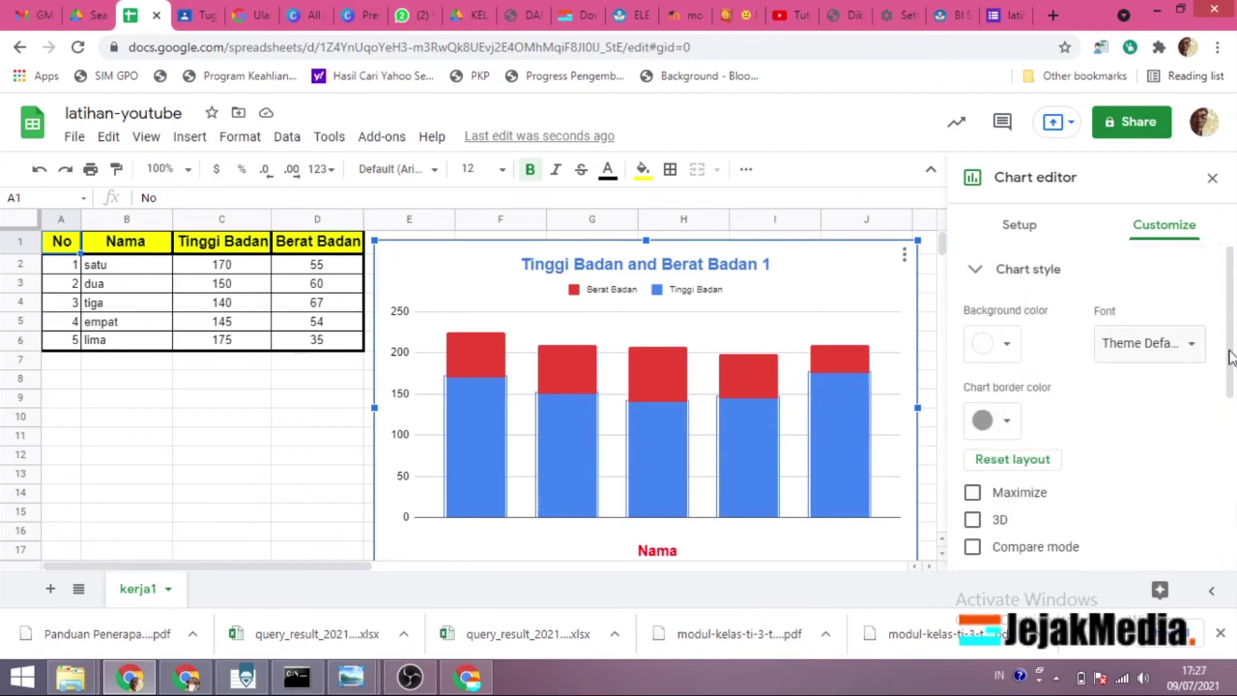
- Change the stacked column chart to the suggested bar chart based on range B1:D6
click(1017, 232)
click(1185, 308)
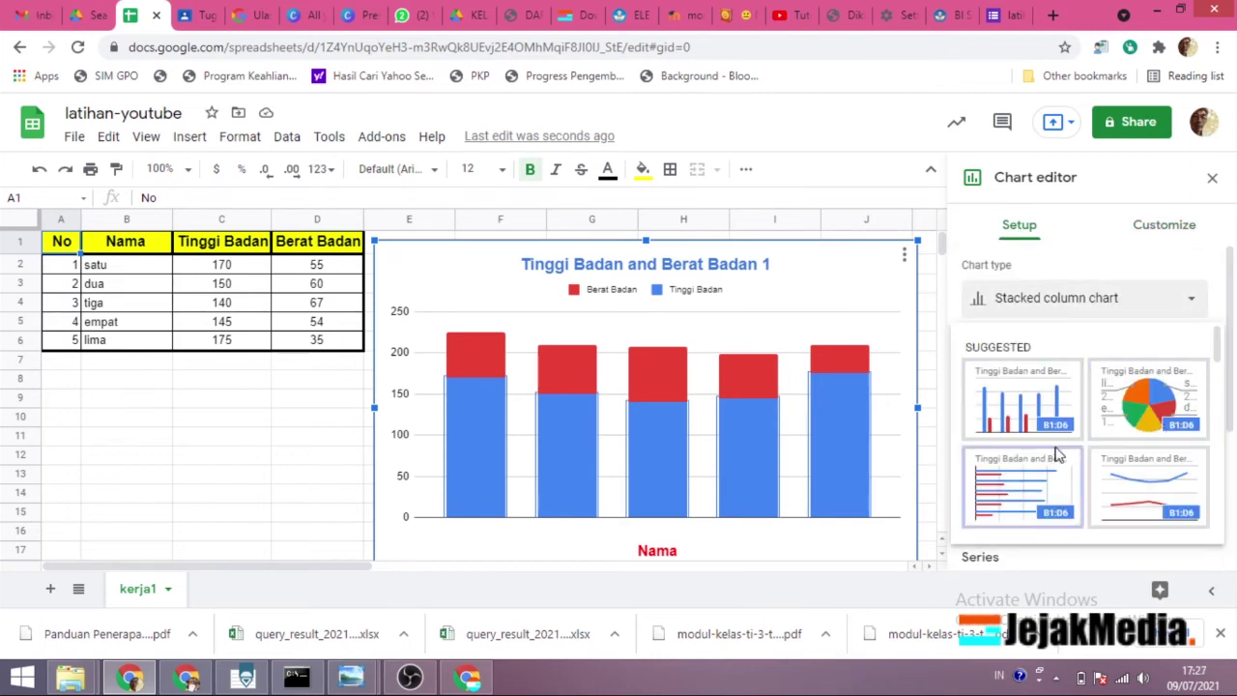
click(1016, 498)
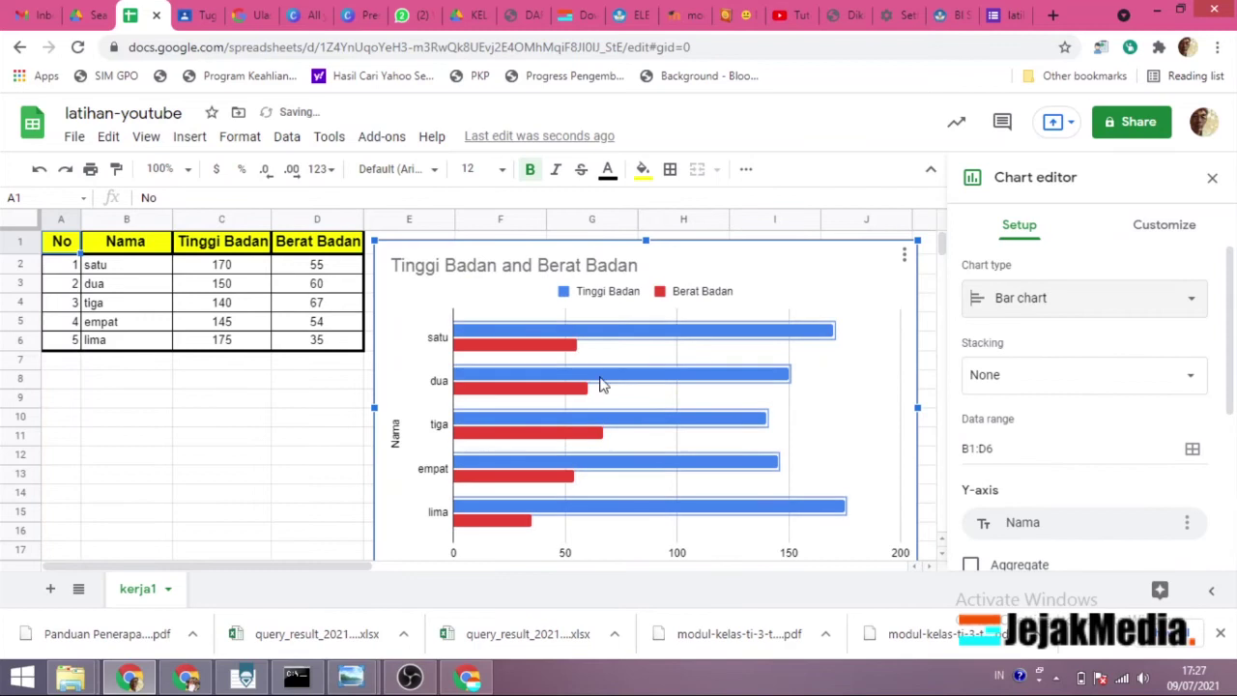
- Change the bar chart to a line chart
click(1182, 311)
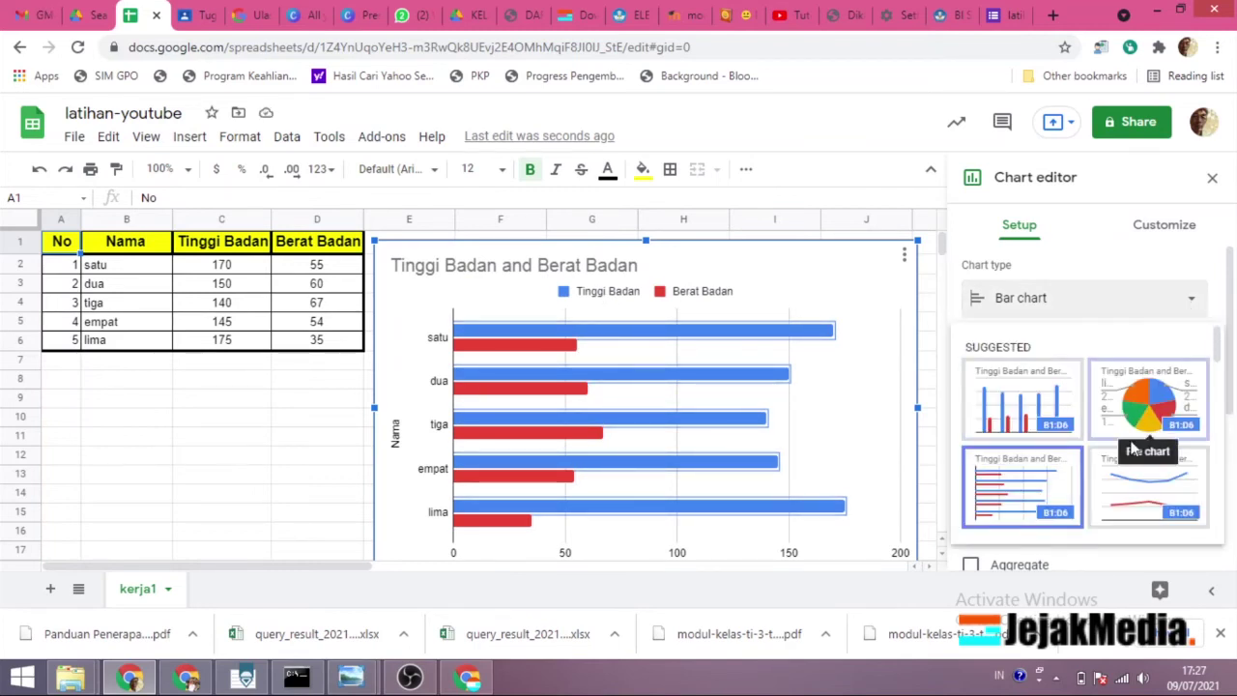
scroll(1133, 447, down, 2)
scroll(1000, 455, down, 2)
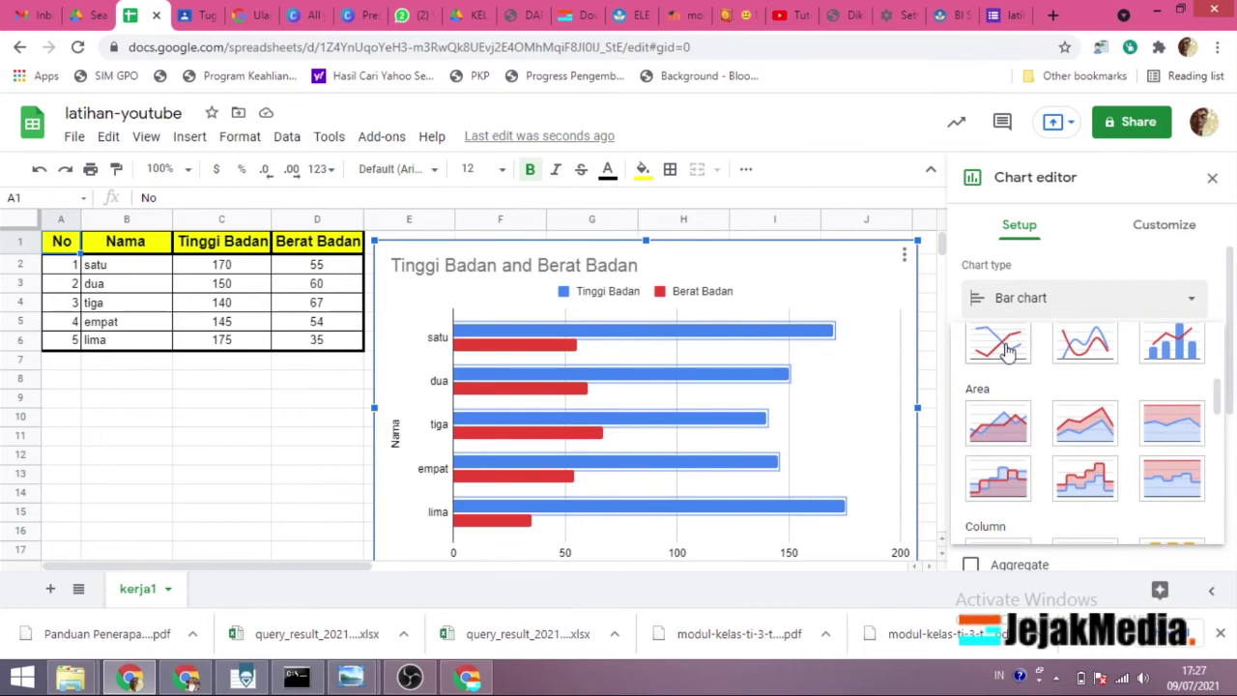
click(1005, 348)
- Change the line chart to a smooth line chart
click(1171, 308)
scroll(1054, 464, down, 3)
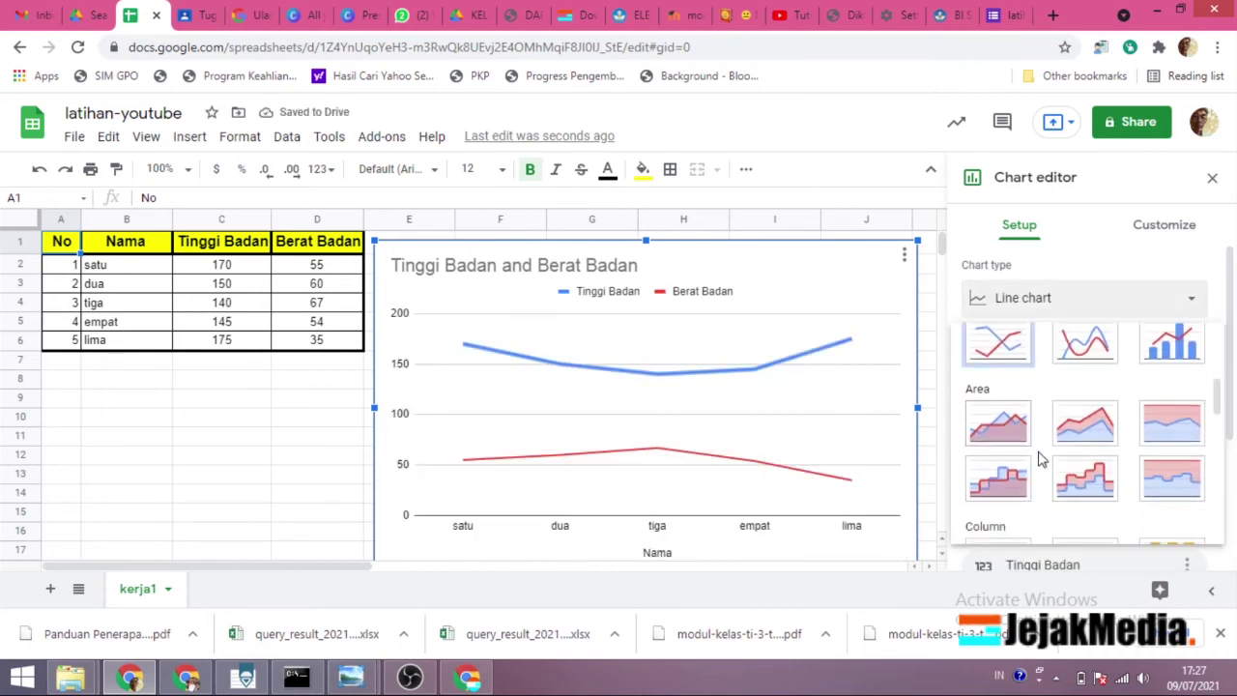
click(1082, 346)
- Change the smooth line chart to a stacked area chart
click(1136, 301)
scroll(1121, 459, down, 3)
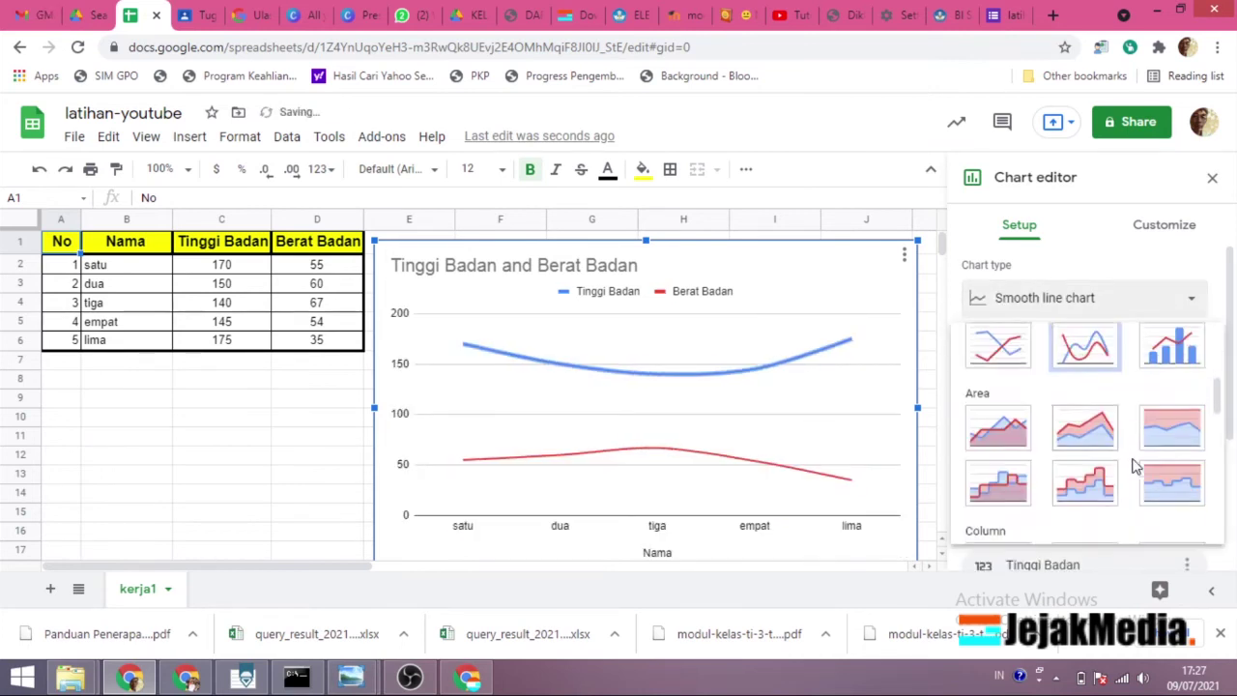
click(1085, 426)
- Try switching the chart's rows and columns, switch them back, and leave the chart editor
scroll(961, 474, down, 5)
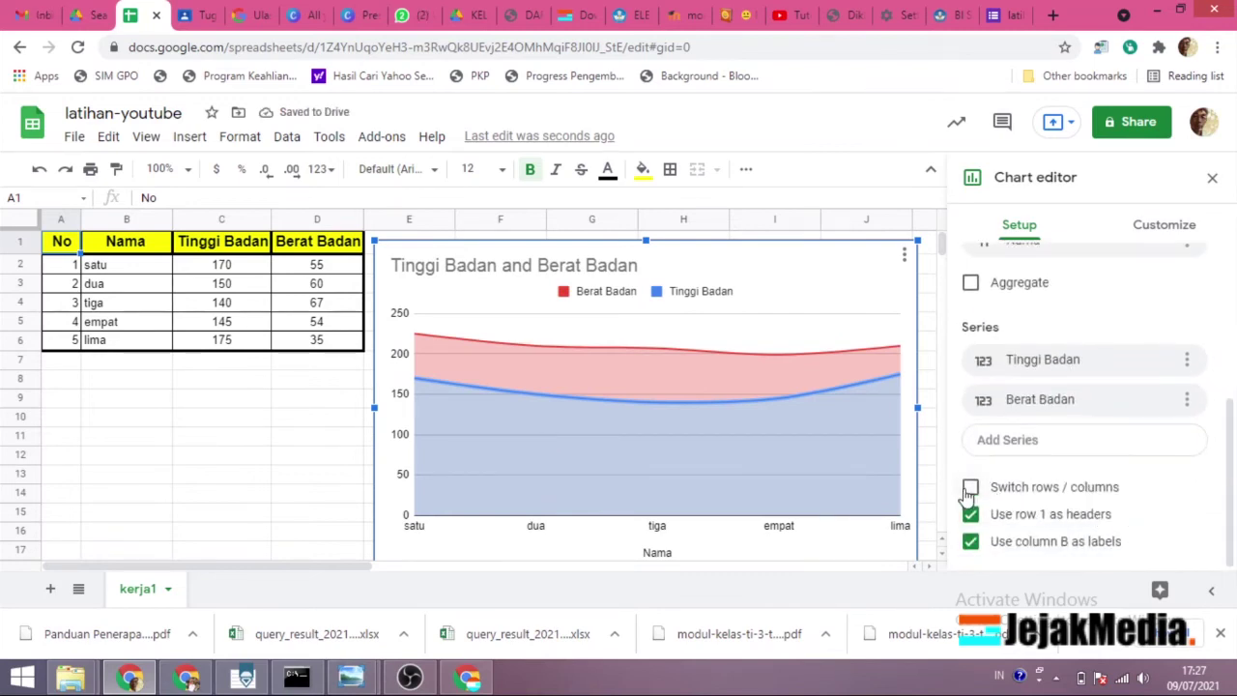
click(971, 487)
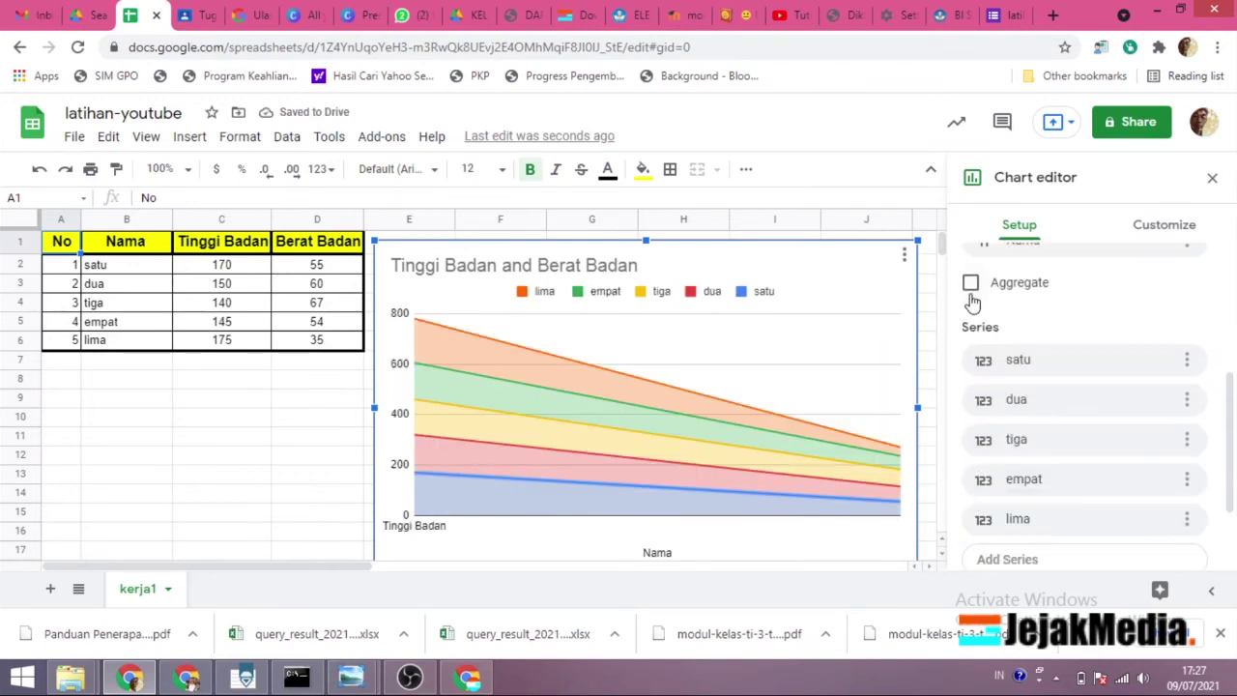
scroll(1067, 387, down, 1)
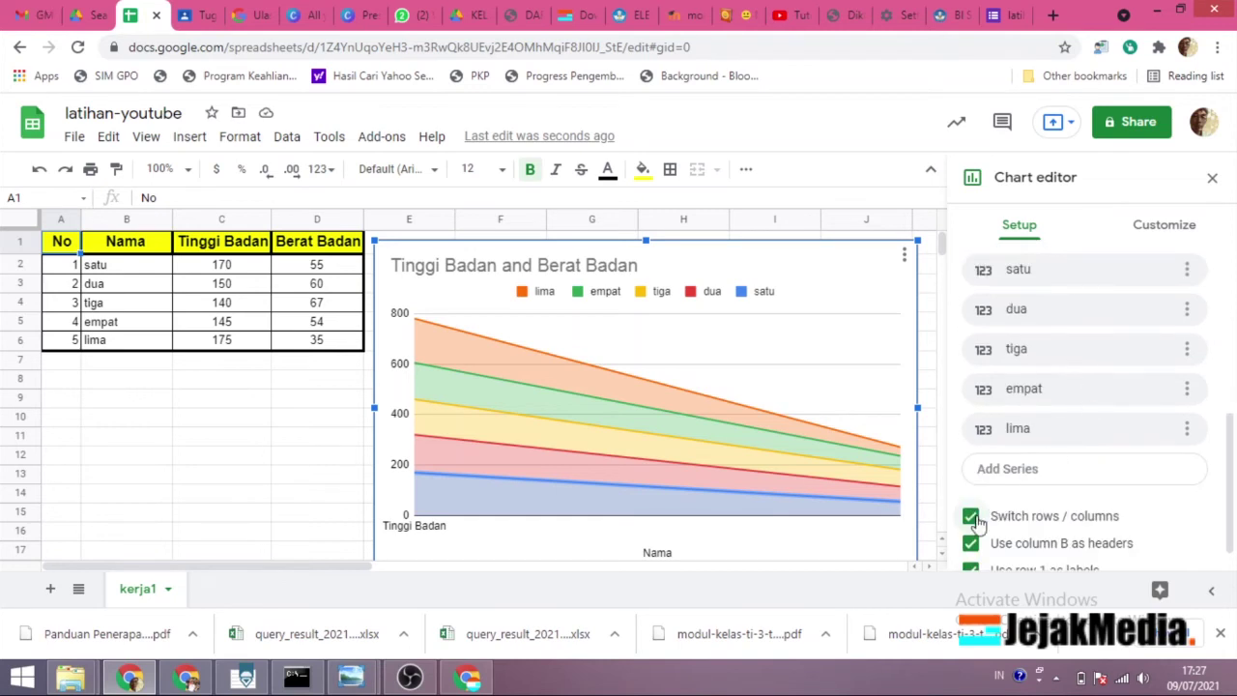
click(971, 516)
click(238, 440)
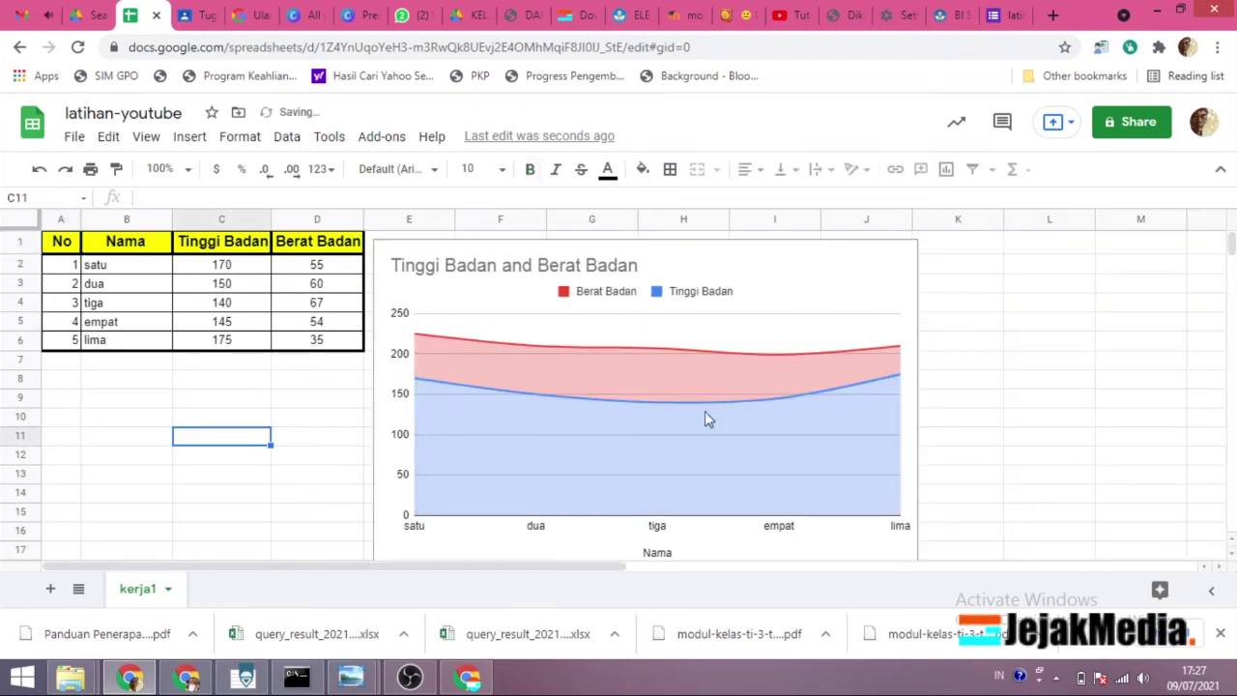
- Center the area chart's title, make it bold, and leave the chart editor
double_click(569, 269)
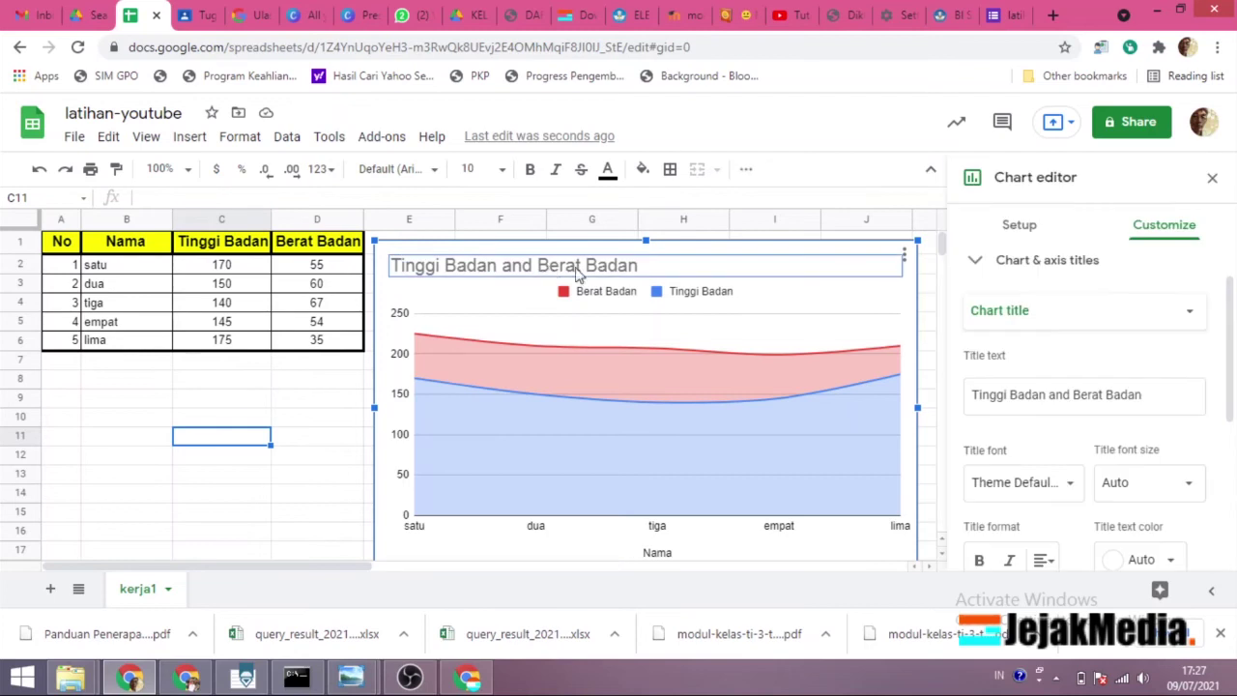
scroll(1104, 438, down, 1)
click(1044, 471)
click(1069, 507)
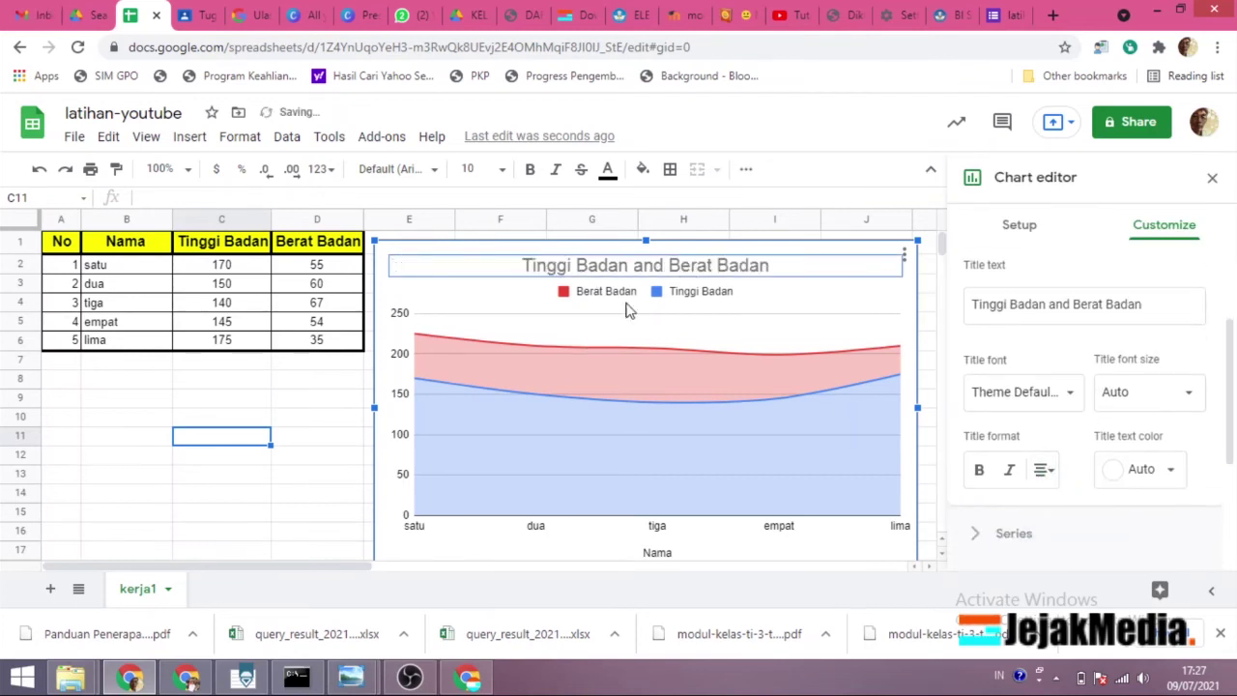
click(979, 473)
click(126, 493)
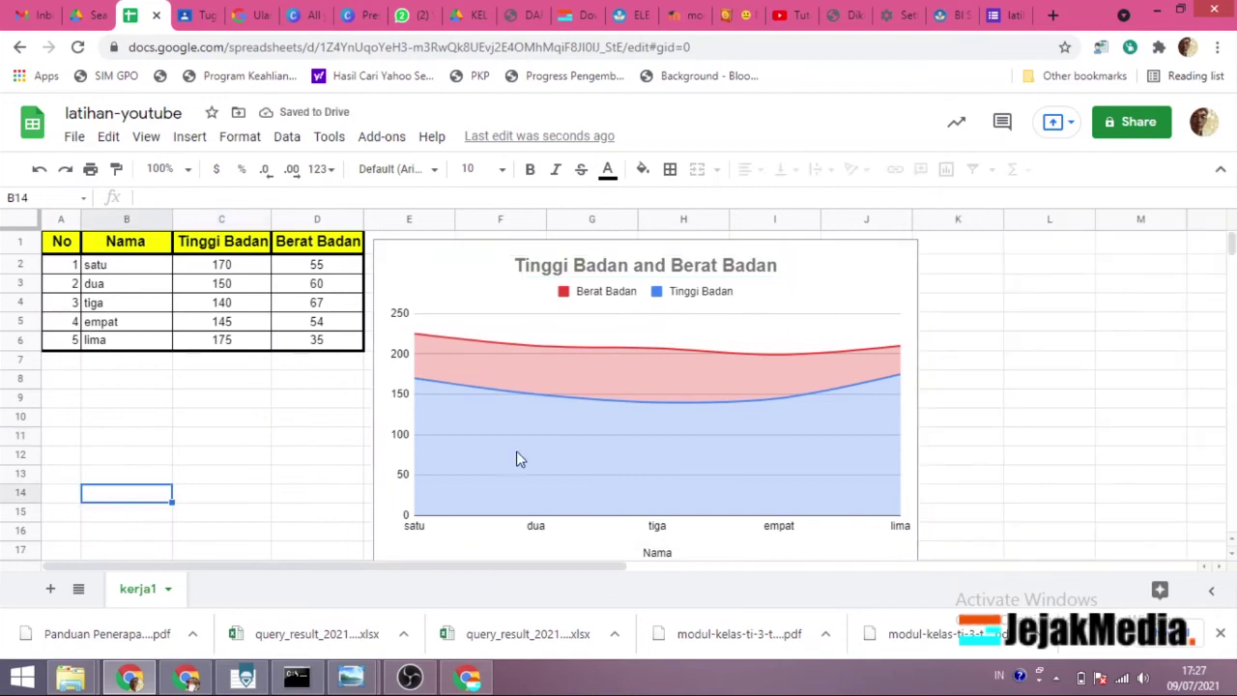
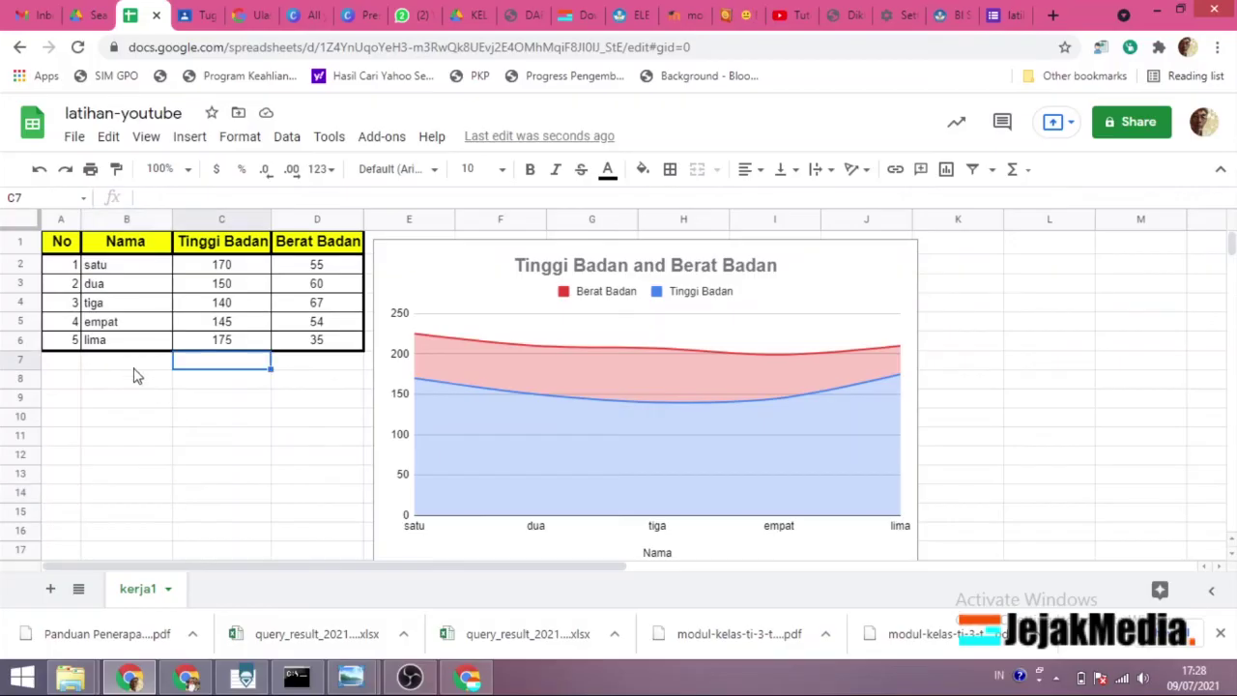
- Enter the label "jumlah" in cell B7 below the names
key(Left)
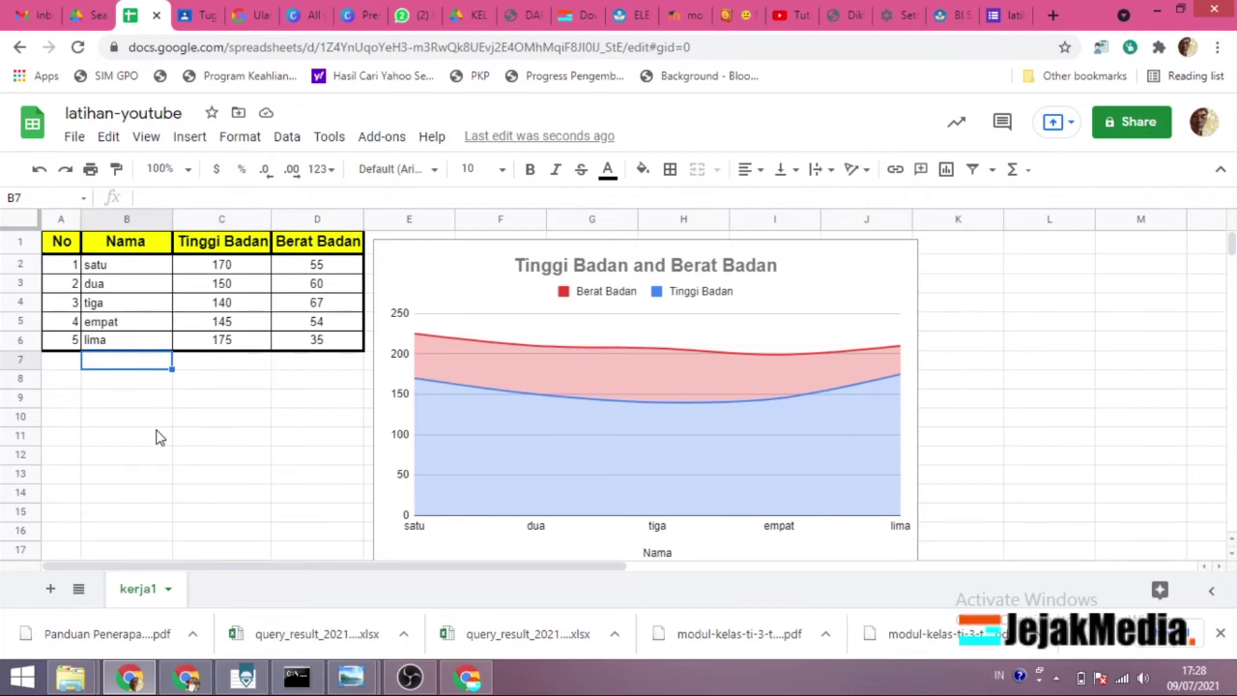
text(ra)
key(BackSpace)
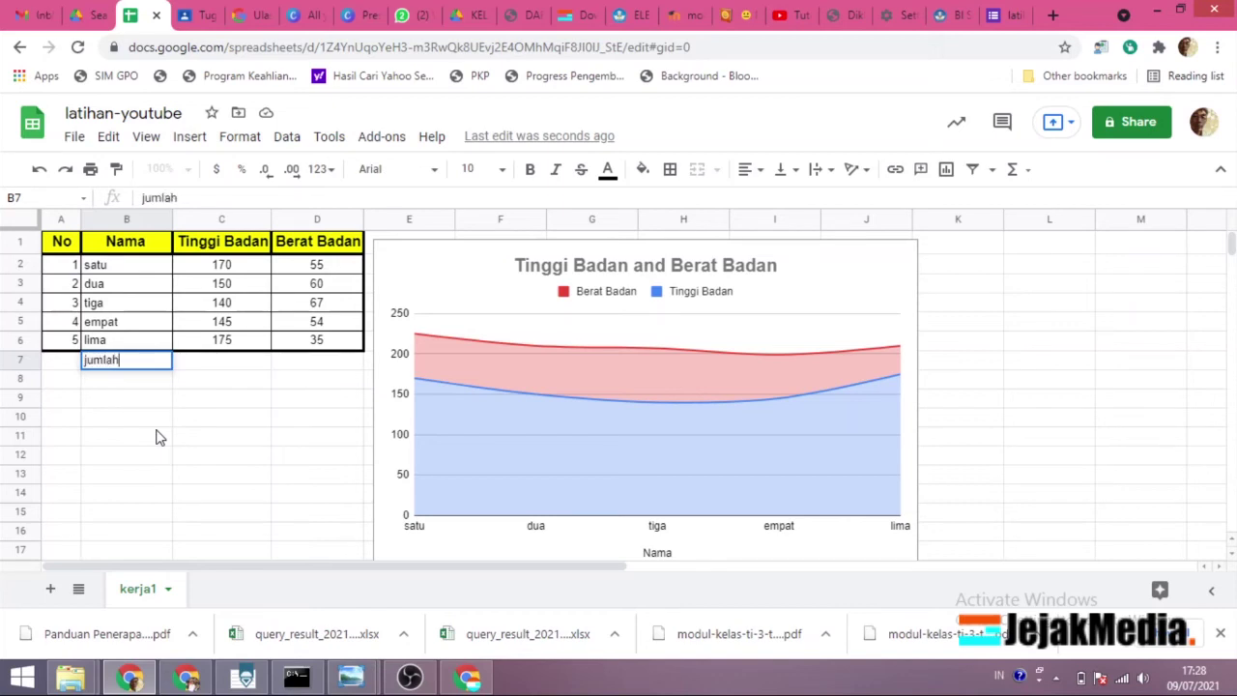
text(jumlah)
key(Tab)
- Total the Tinggi Badan values in cell C7 with the formula =SUM(C2:C6)
click(230, 265)
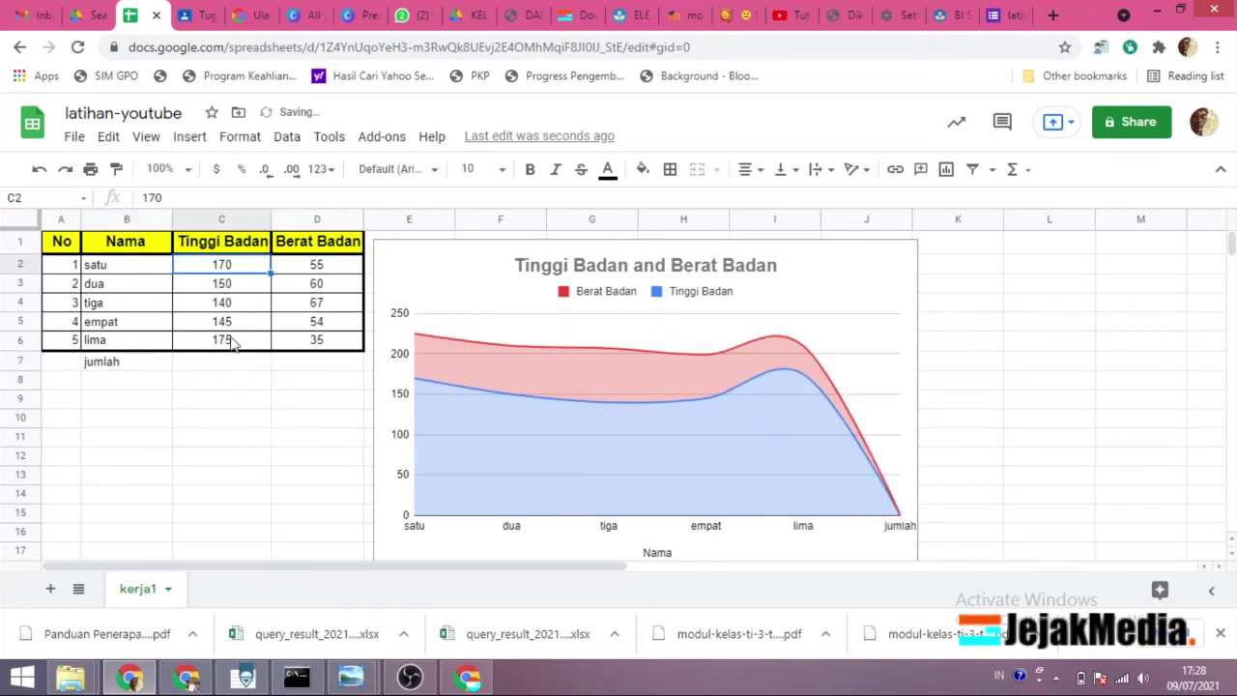
shift+click(232, 350)
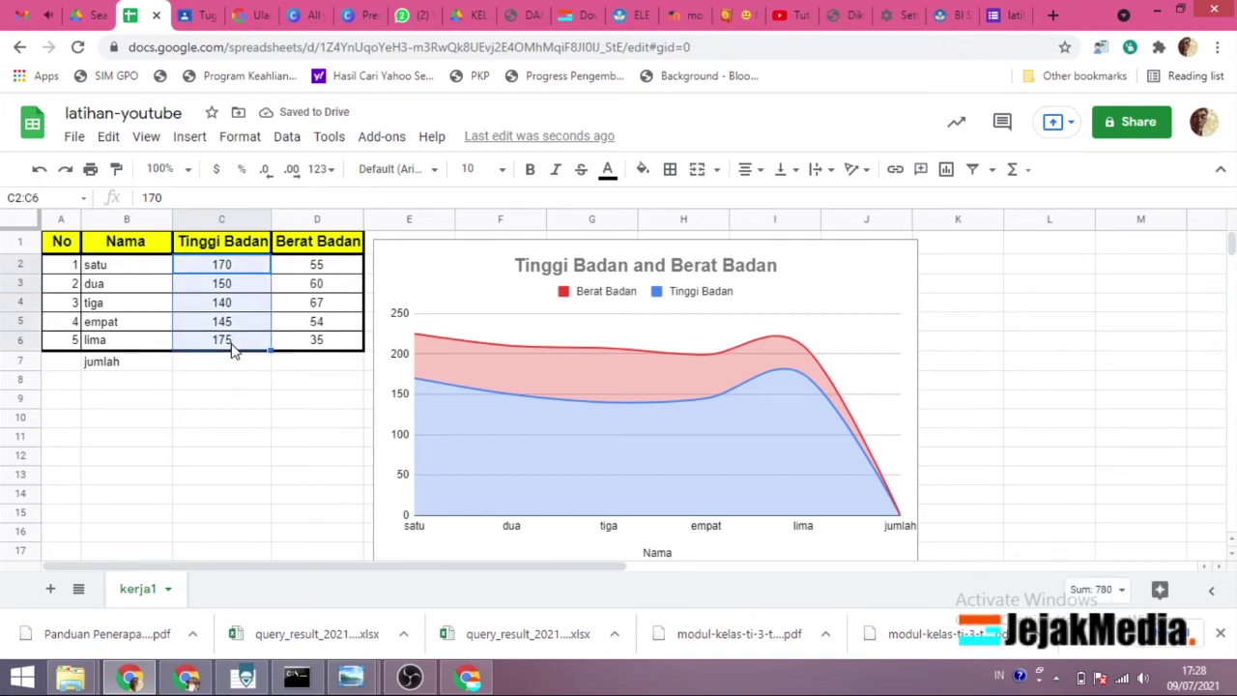
click(232, 361)
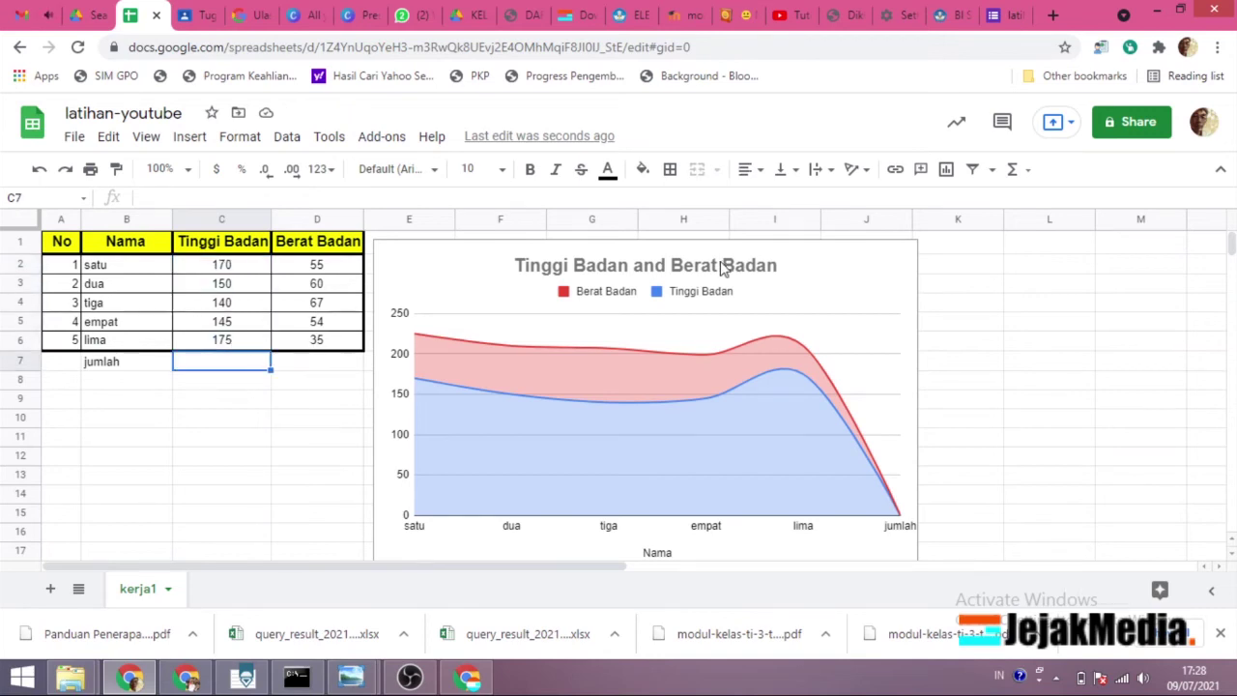
click(1015, 170)
click(1030, 200)
drag(232, 266, 230, 346)
key(Return)
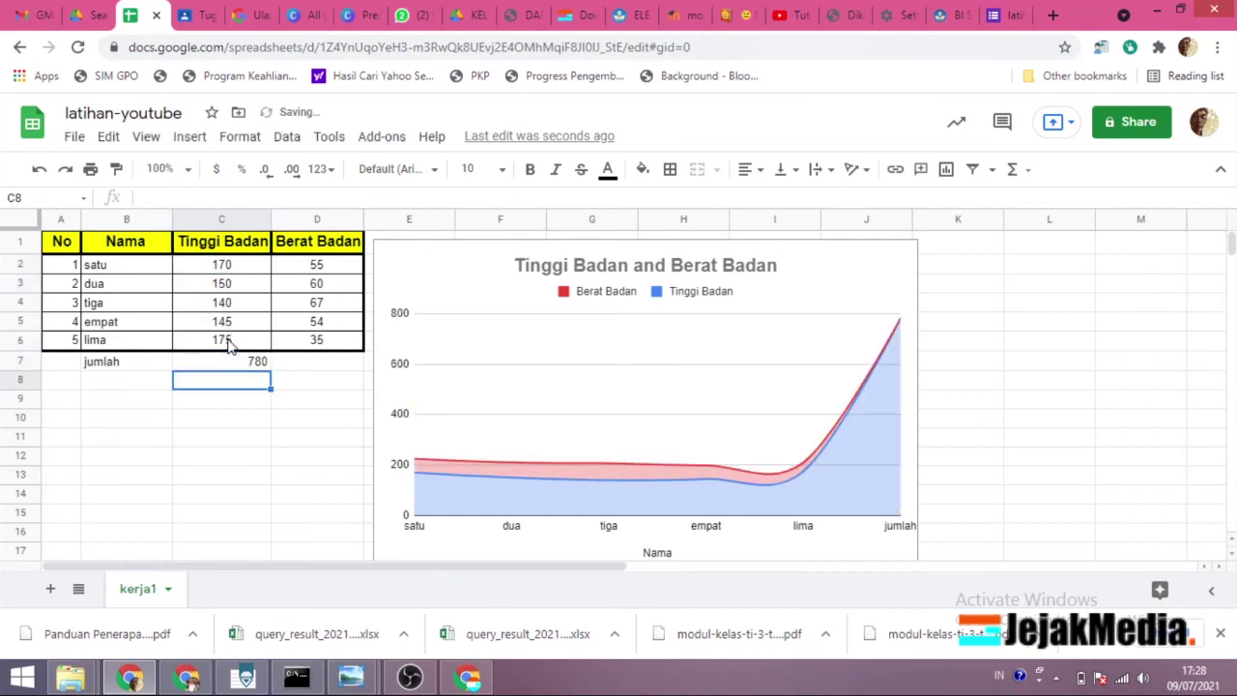
- Copy the Tinggi Badan total formula from C7 into D7 to total the Berat Badan values
click(250, 368)
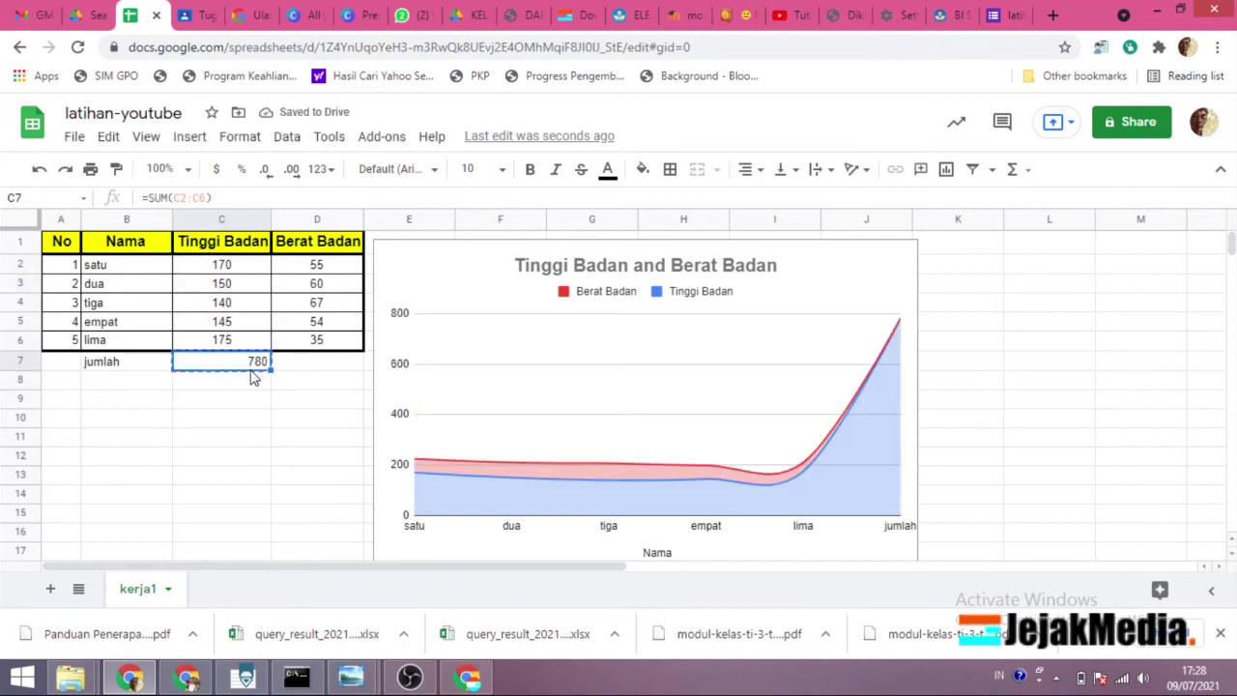
click(108, 137)
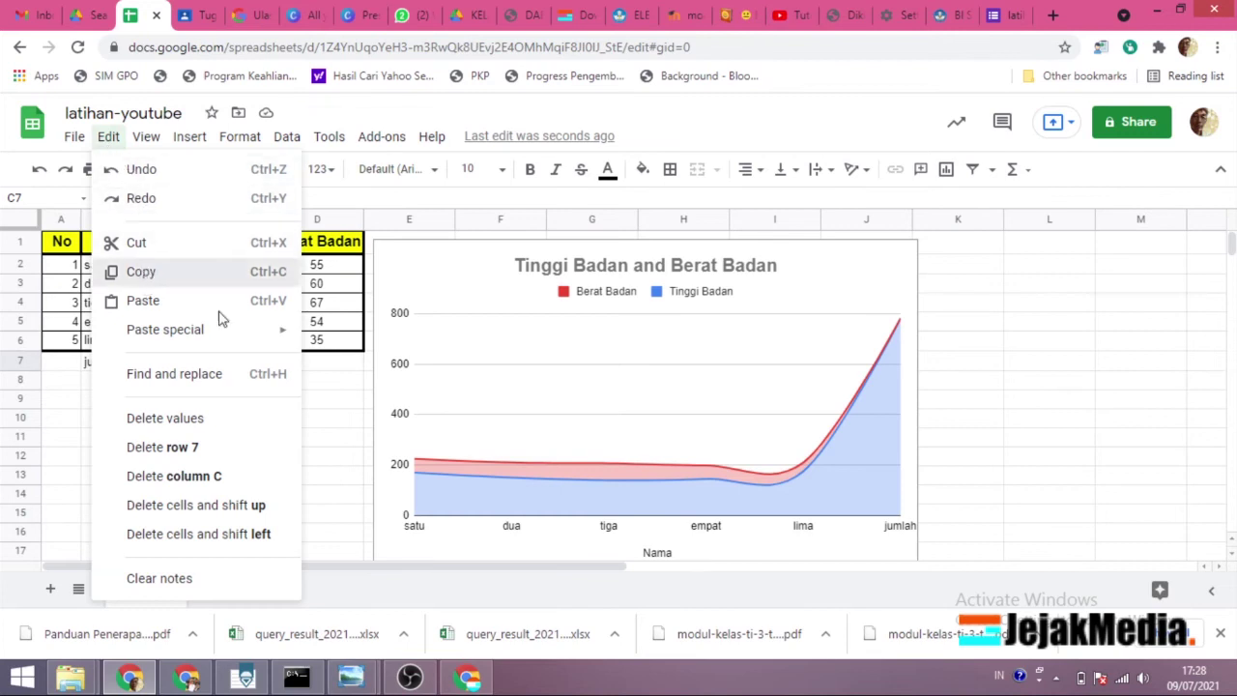
click(150, 271)
click(311, 371)
key(ctrl+v)
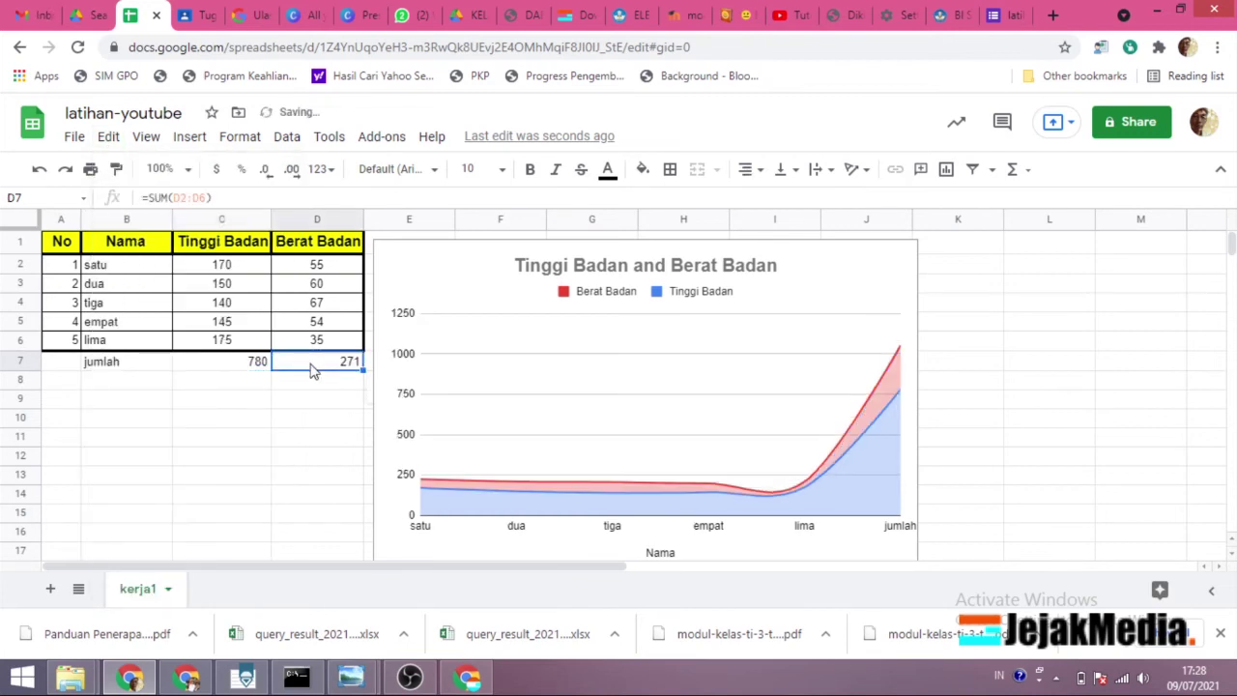
click(108, 136)
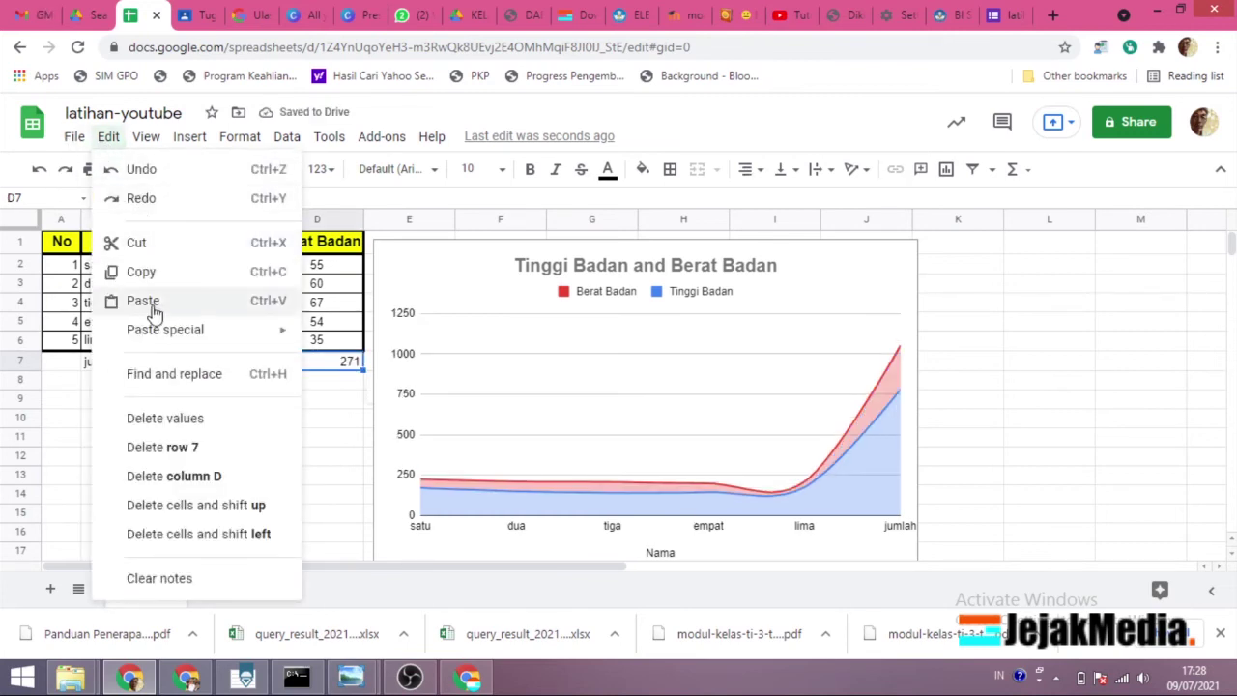
click(315, 442)
- Enter the label "rata-rata" in cell B8 below "jumlah"
click(107, 385)
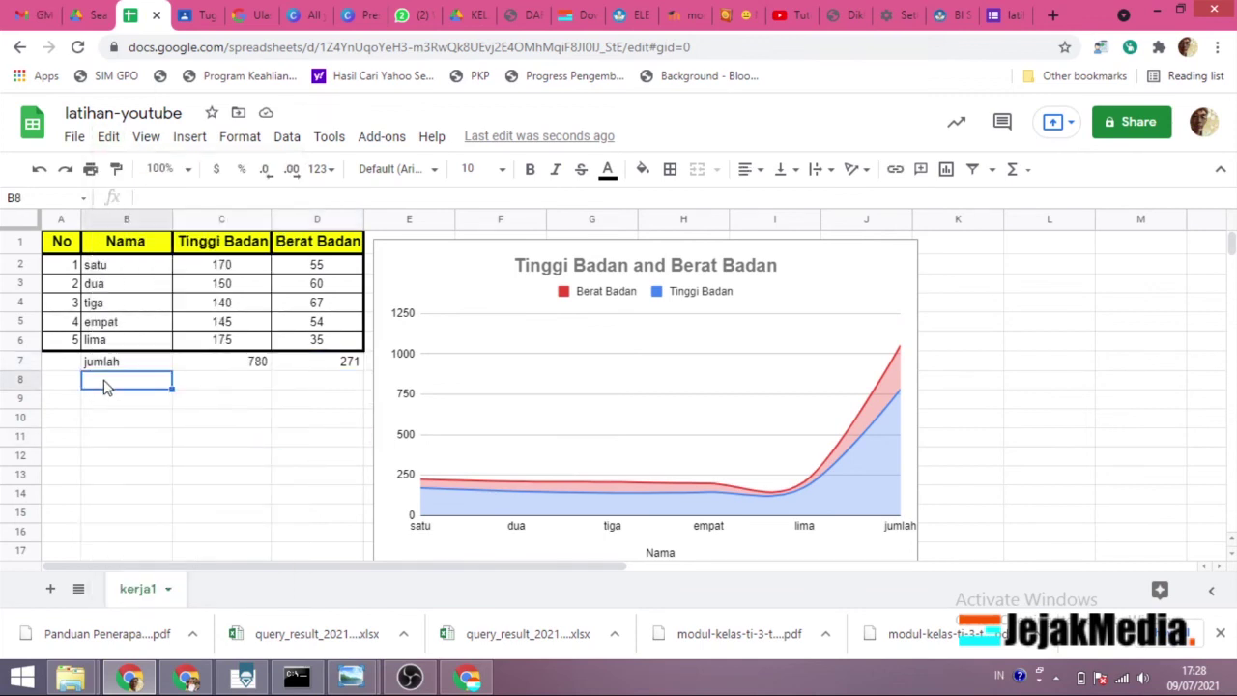
text(rata-rata)
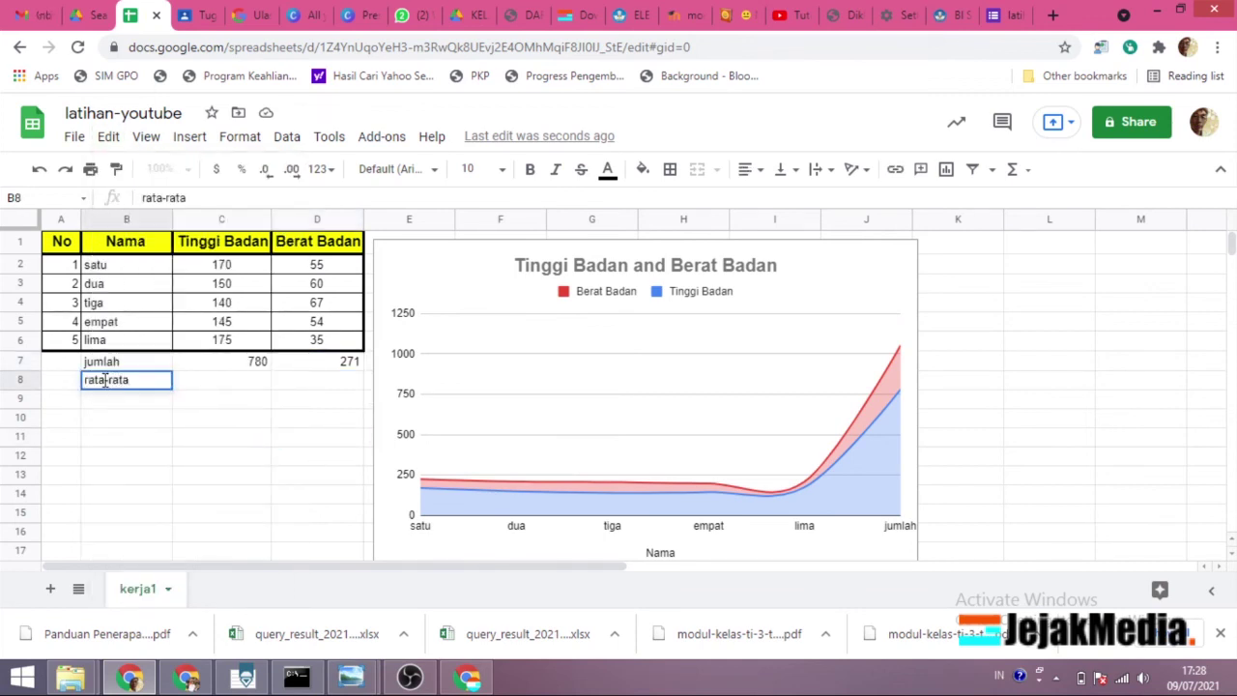
key(Tab)
- Average the Tinggi Badan values in cell C8 with the formula =AVERAGE(C2:C6)
text(=a)
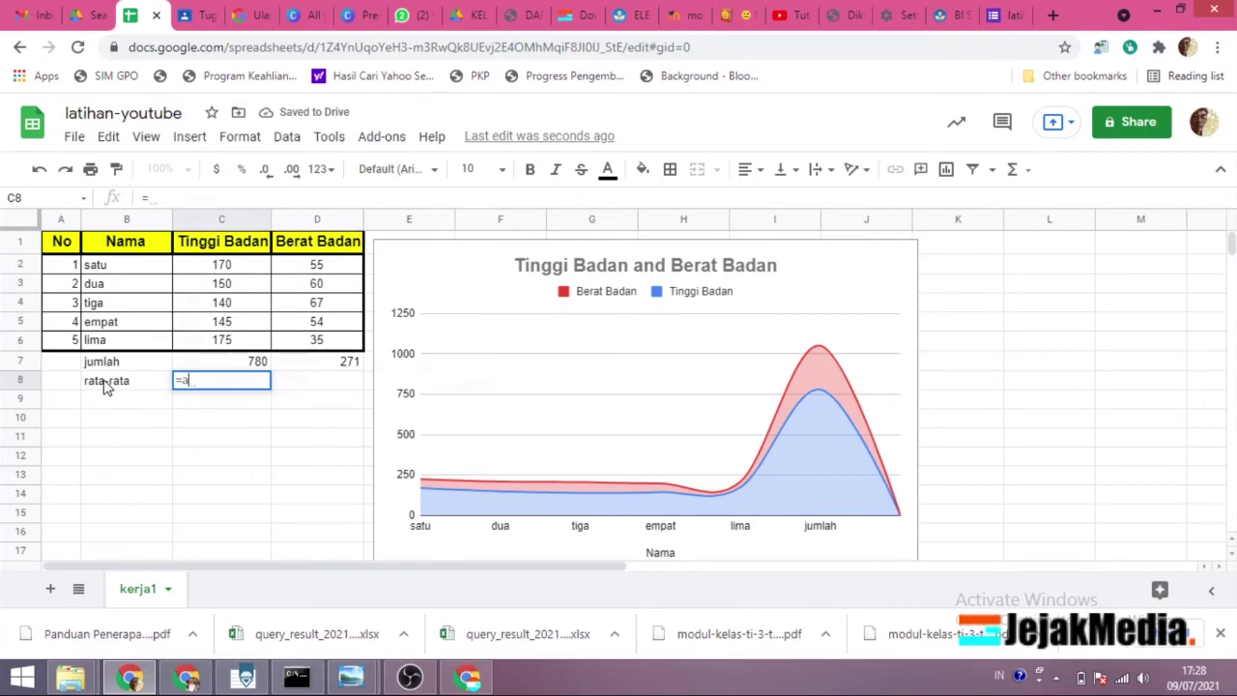
text(vera)
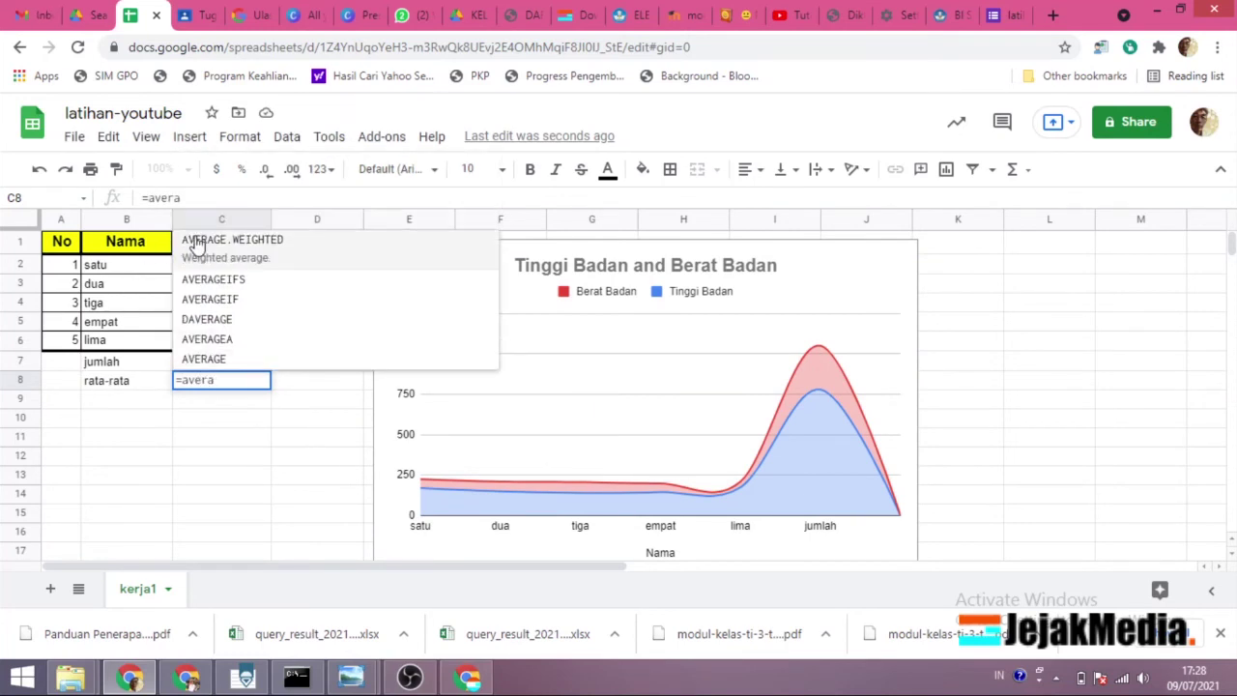
click(206, 359)
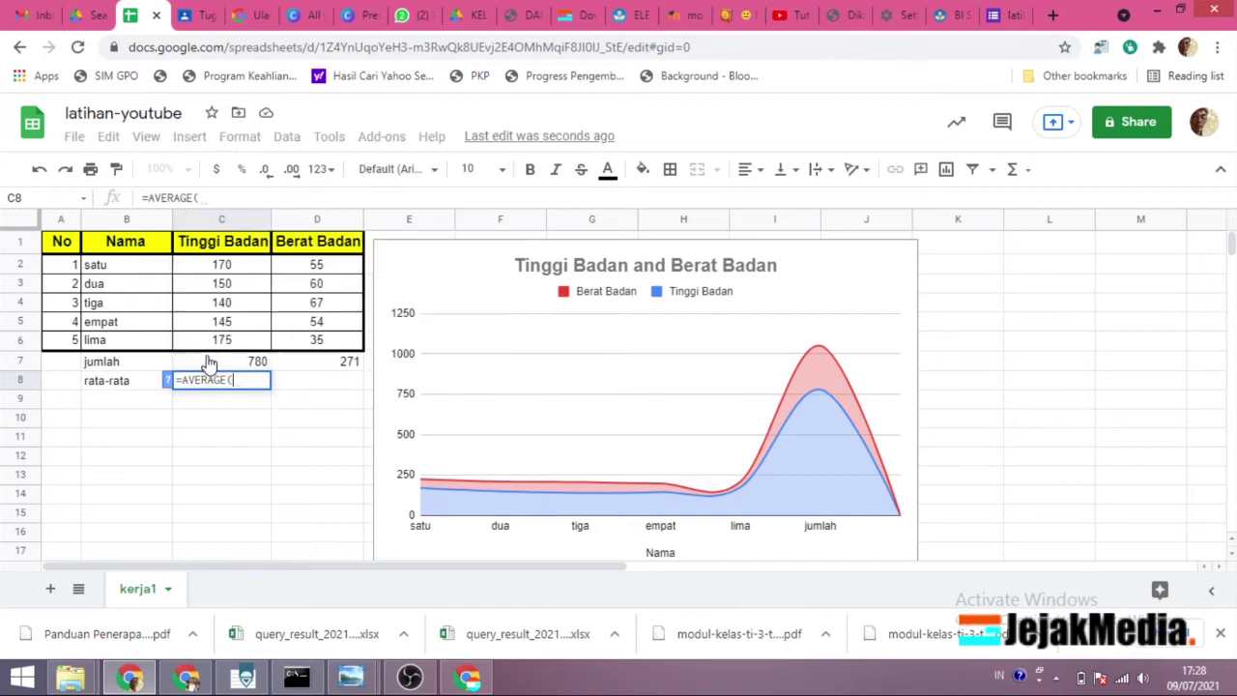
drag(247, 264, 242, 340)
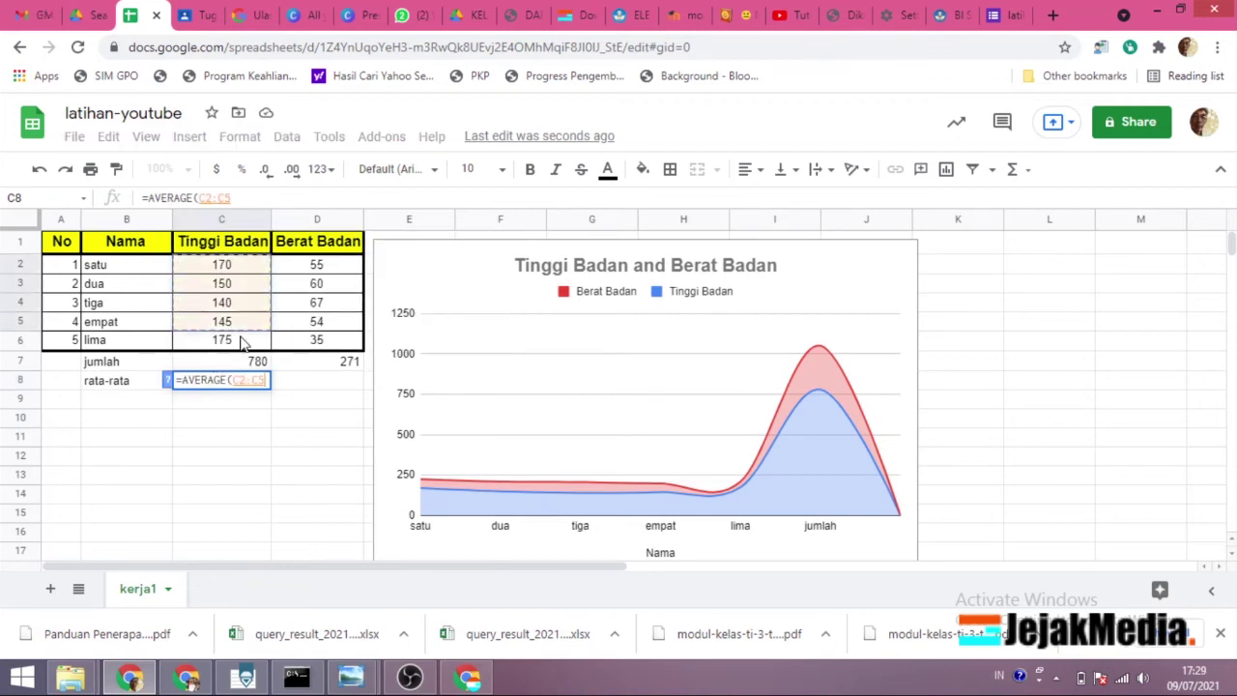
text())
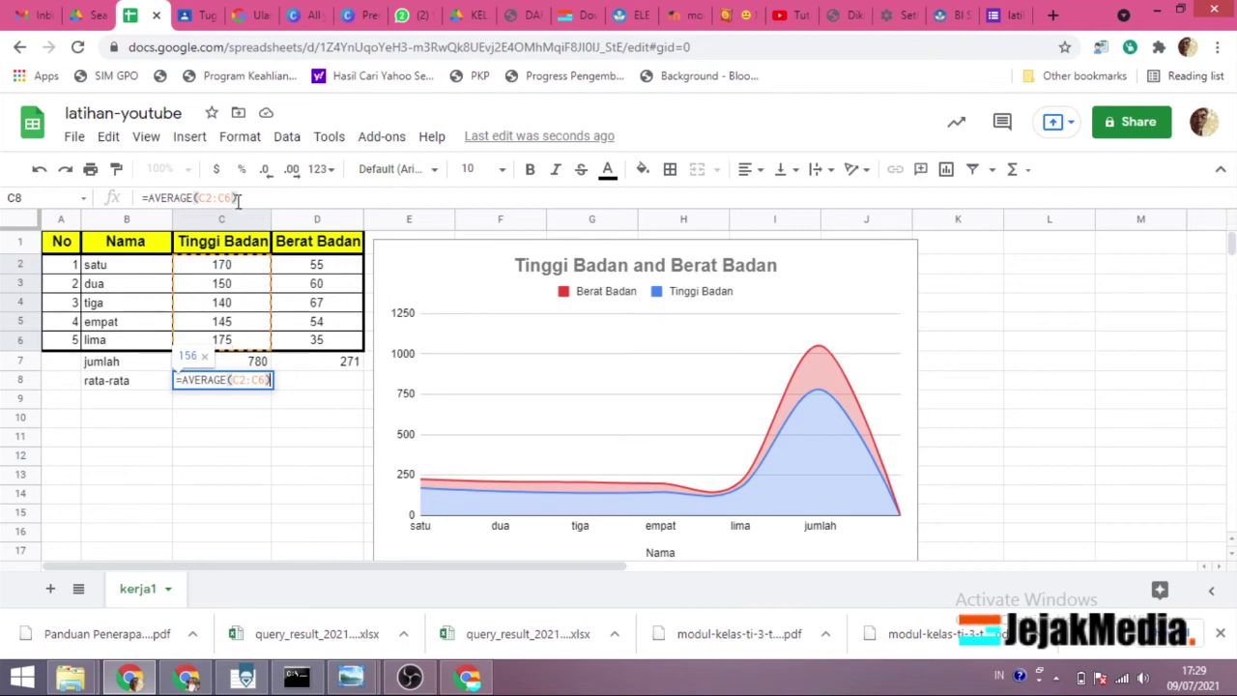
key(Return)
- Copy the average formula from C8 into D8 for the Berat Badan column
click(253, 383)
click(108, 136)
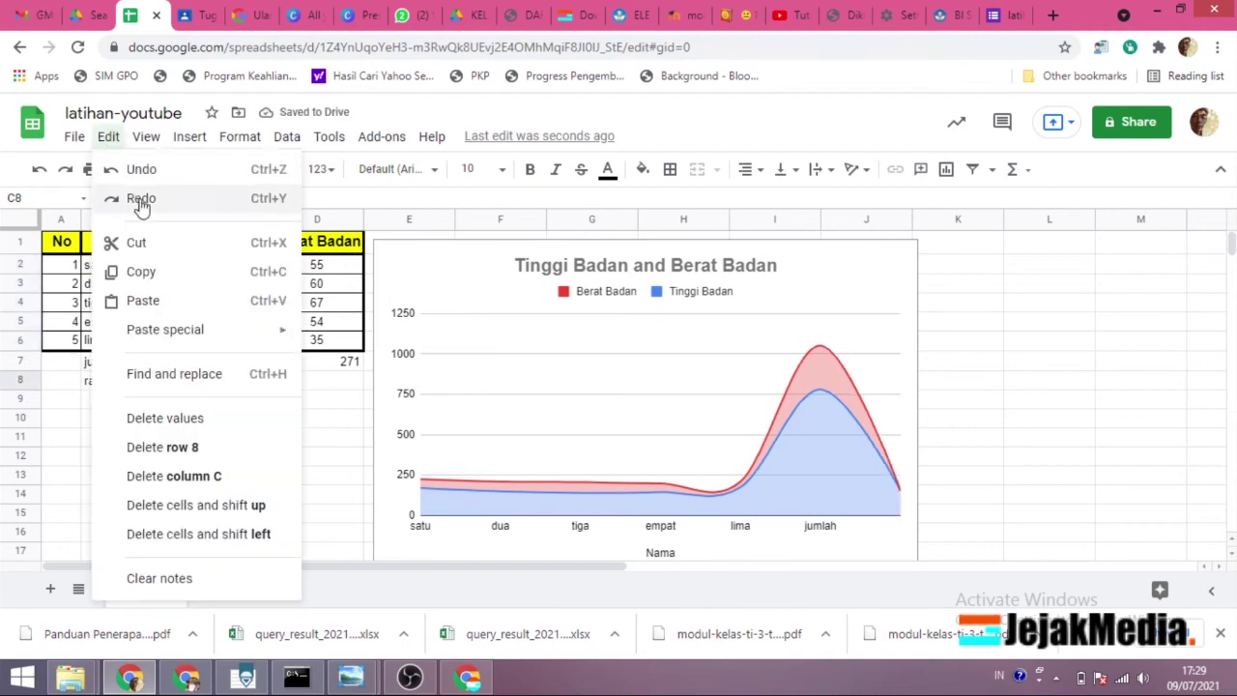
click(150, 269)
click(325, 388)
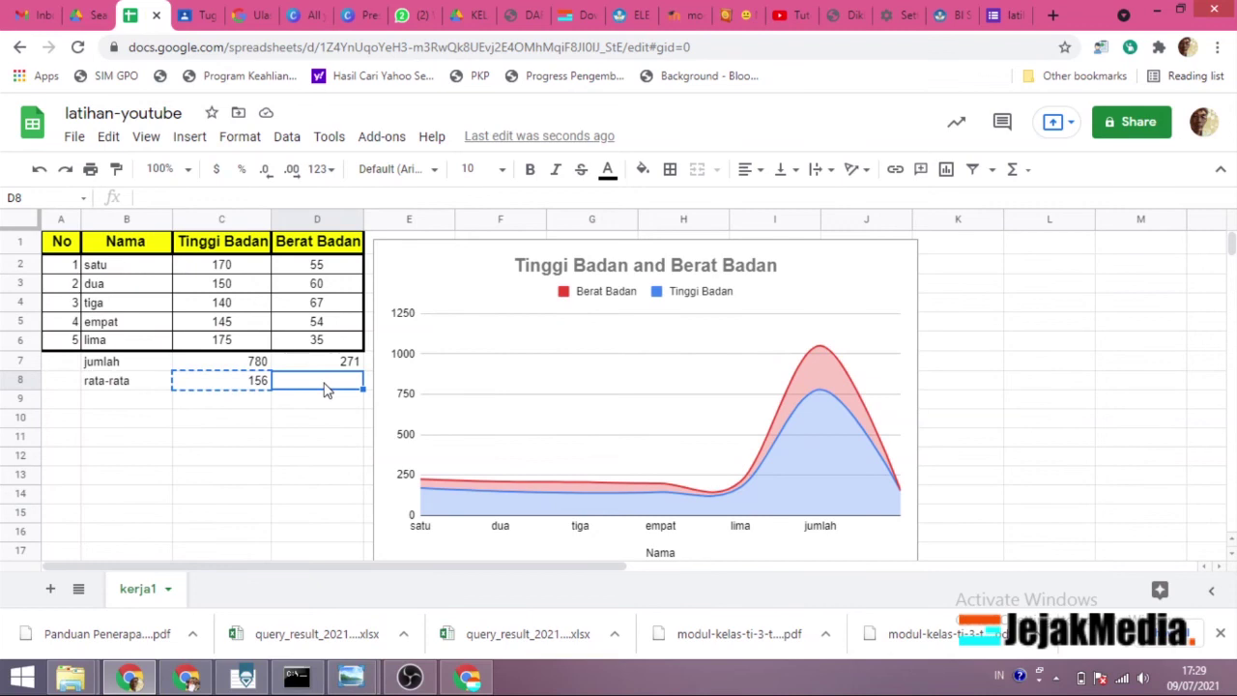
click(108, 136)
click(151, 297)
click(340, 481)
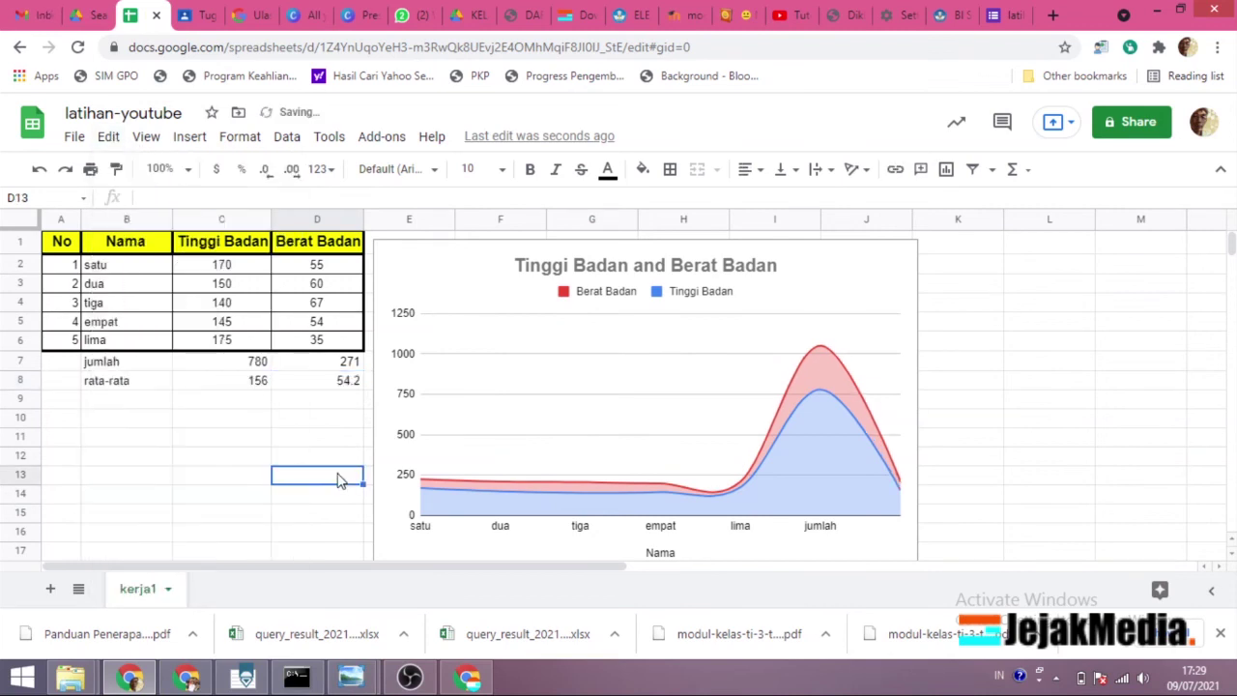
- Center the totals and averages in C7:D8 horizontally and make them bold
click(259, 368)
shift+click(340, 384)
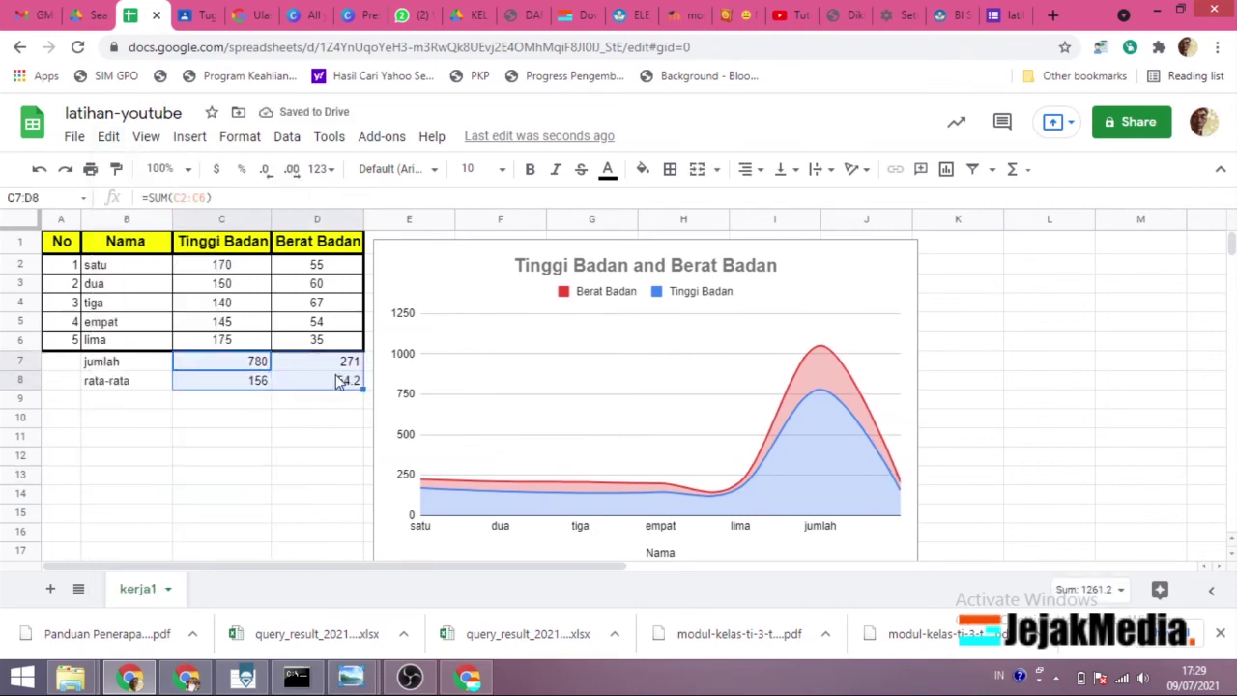
click(750, 170)
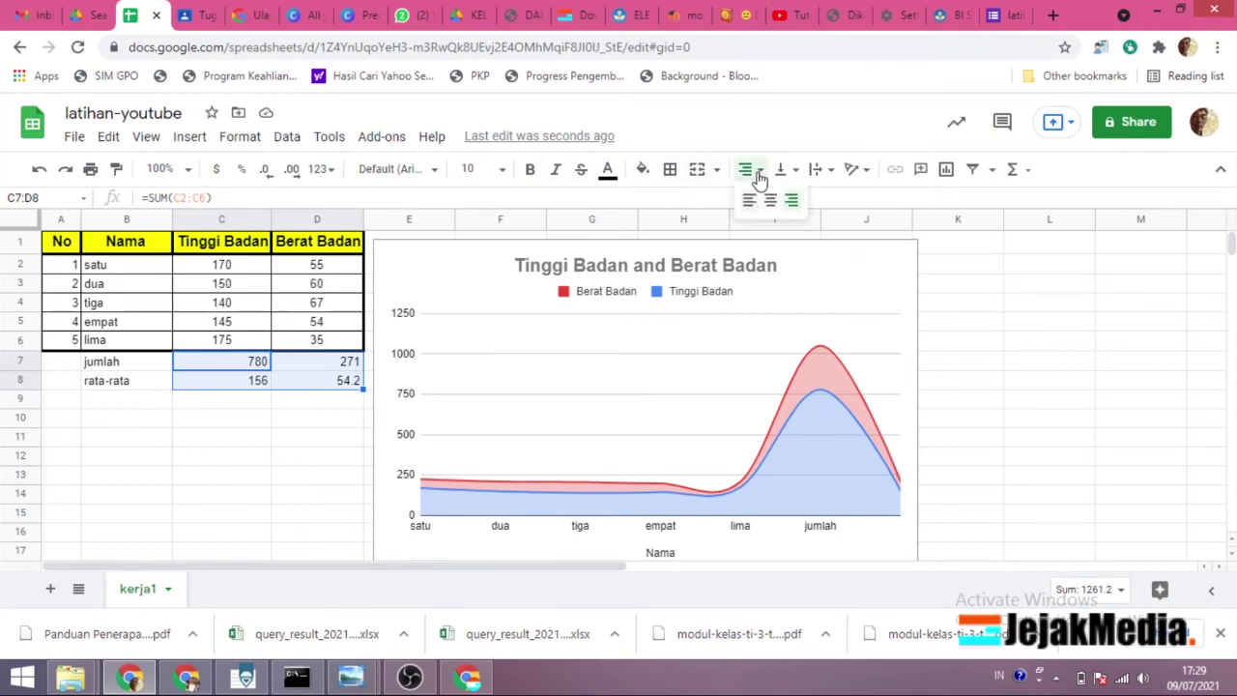
click(768, 201)
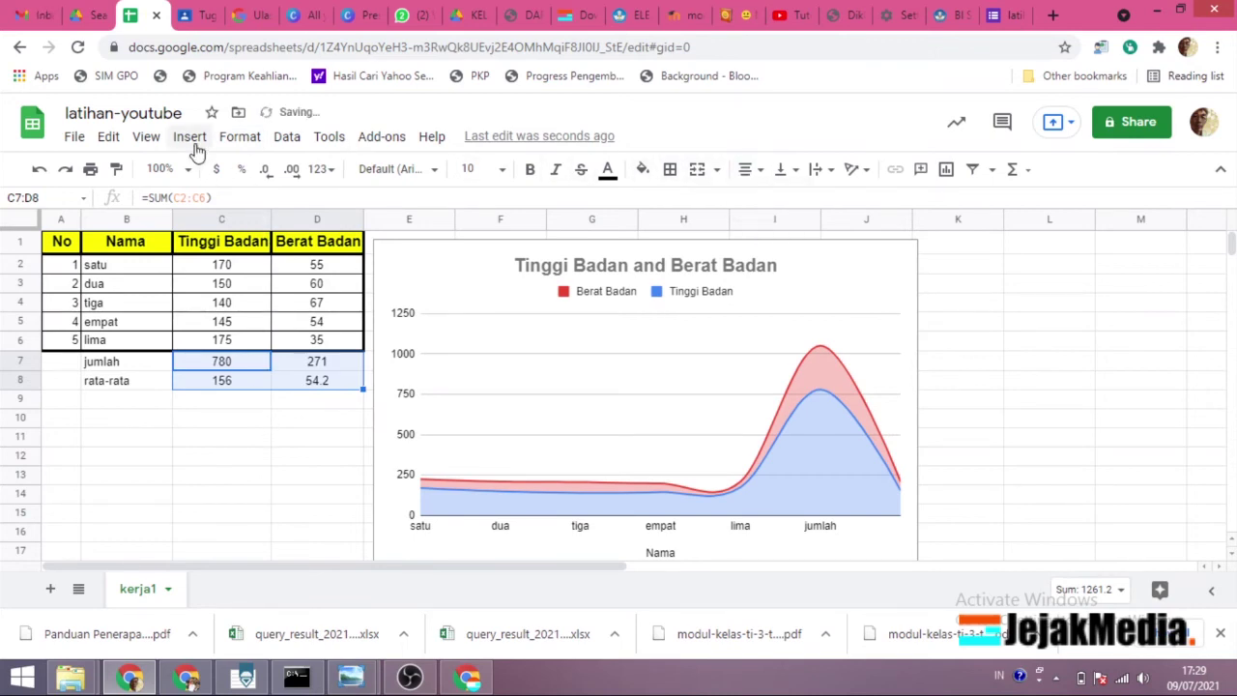
click(529, 169)
click(288, 451)
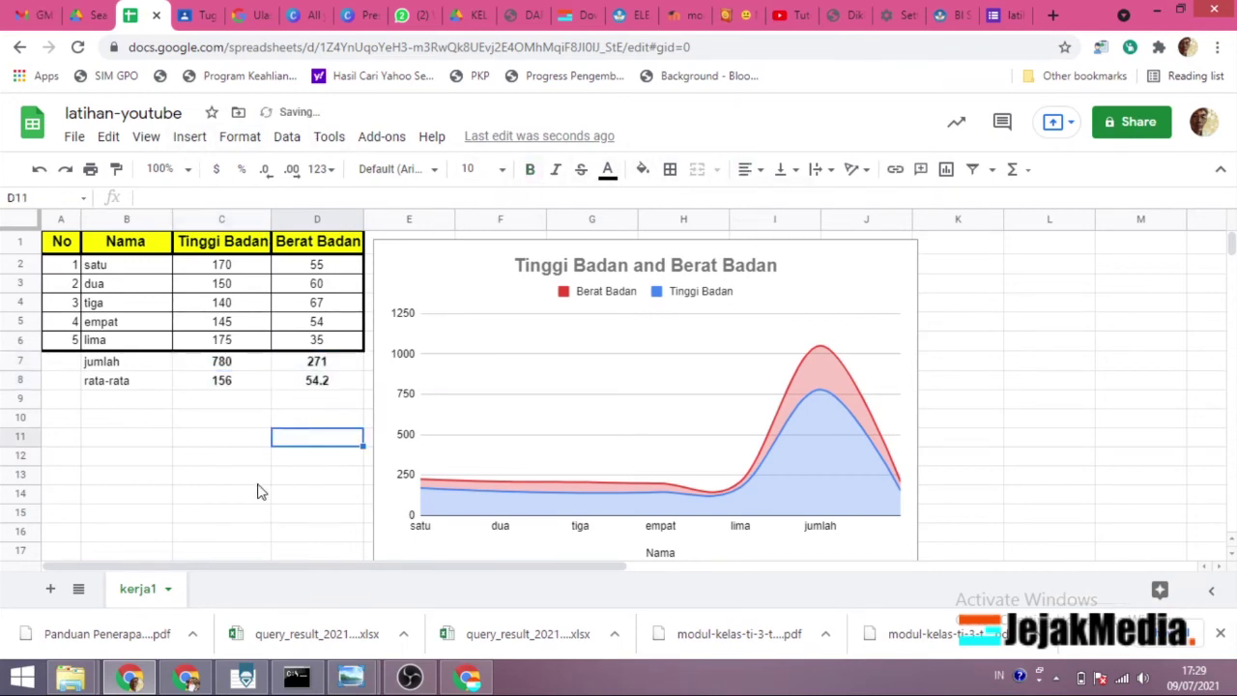
click(258, 479)
- Change the stacked area chart to the suggested column chart
click(915, 313)
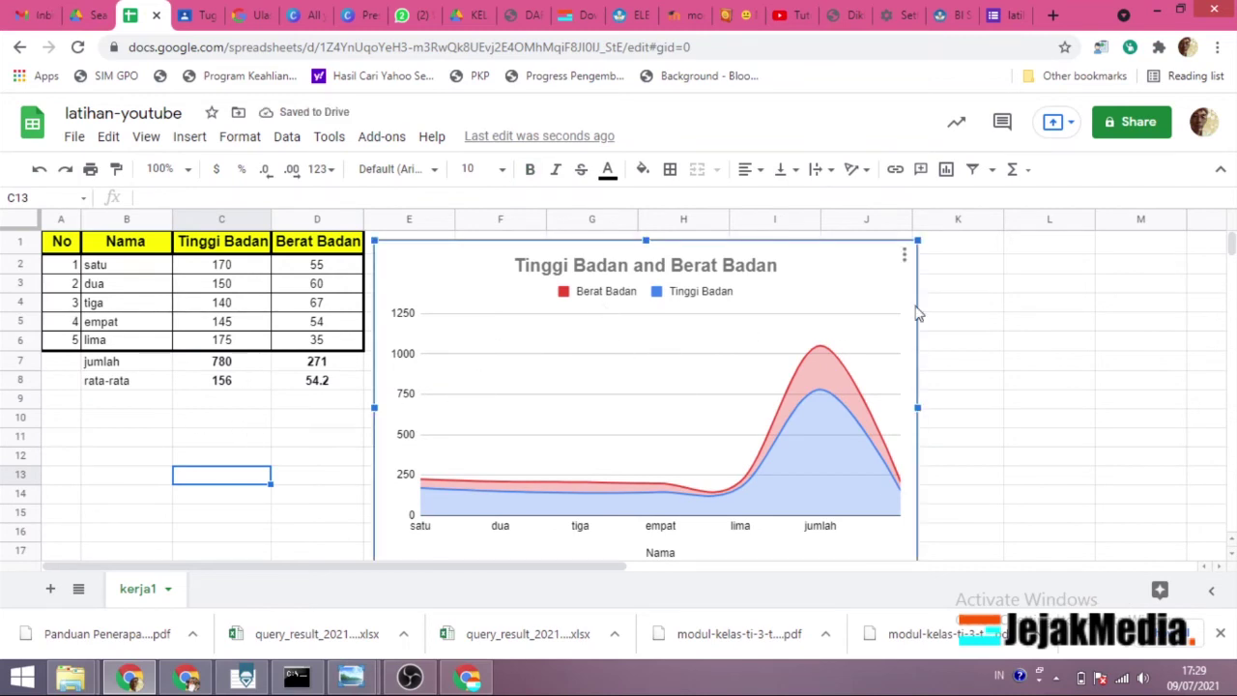
double_click(812, 308)
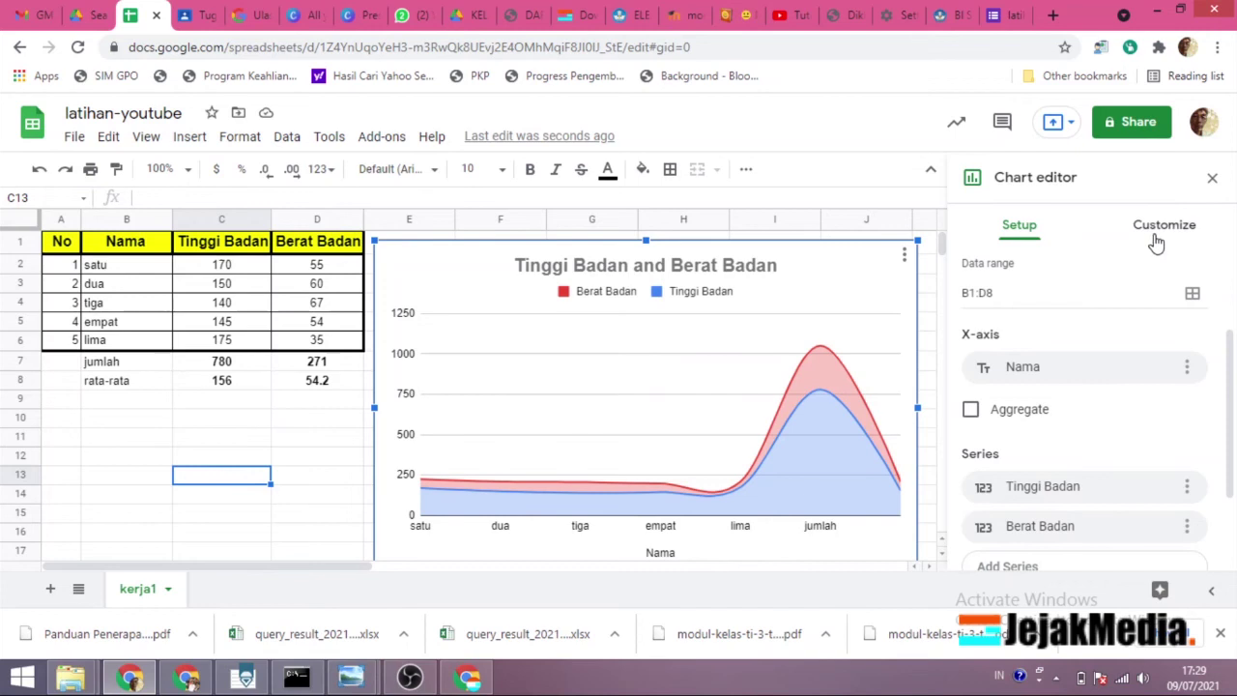
scroll(1067, 297, up, 2)
click(1082, 300)
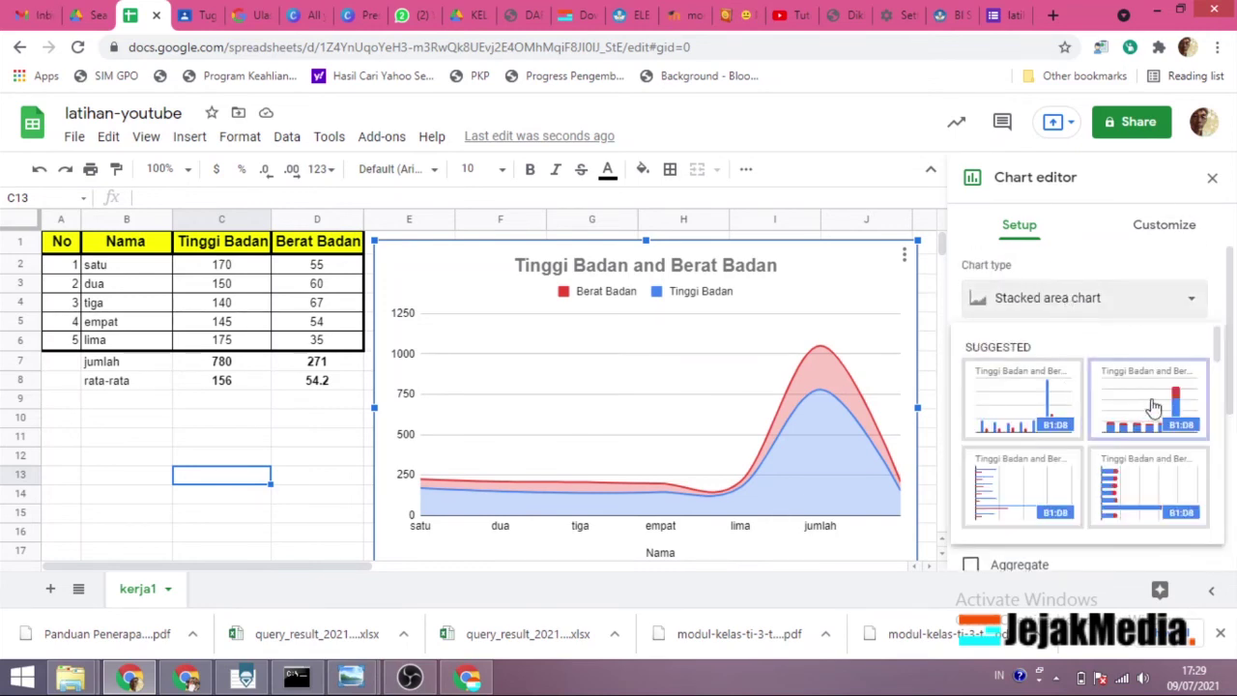
click(1040, 402)
- Look through the column chart's customization options, including the chart style and the gridlines and ticks settings
click(1164, 225)
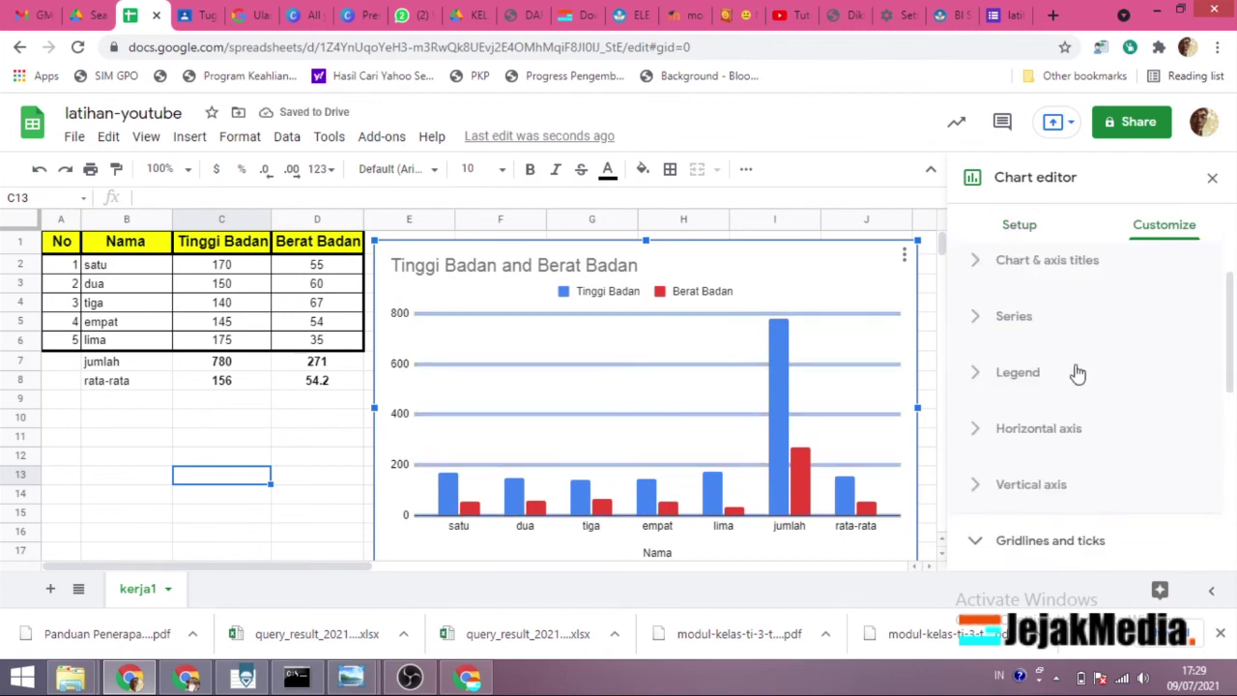
scroll(1119, 393, down, 2)
click(1120, 397)
scroll(1121, 414, down, 3)
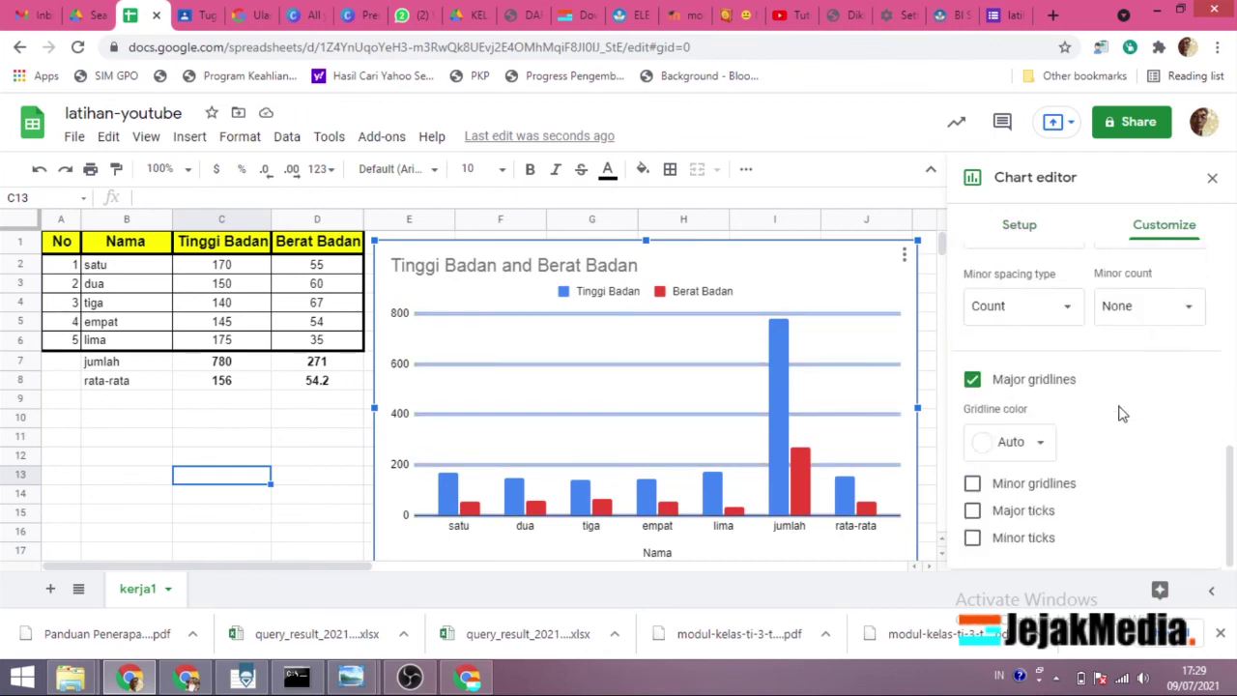
scroll(1121, 414, up, 5)
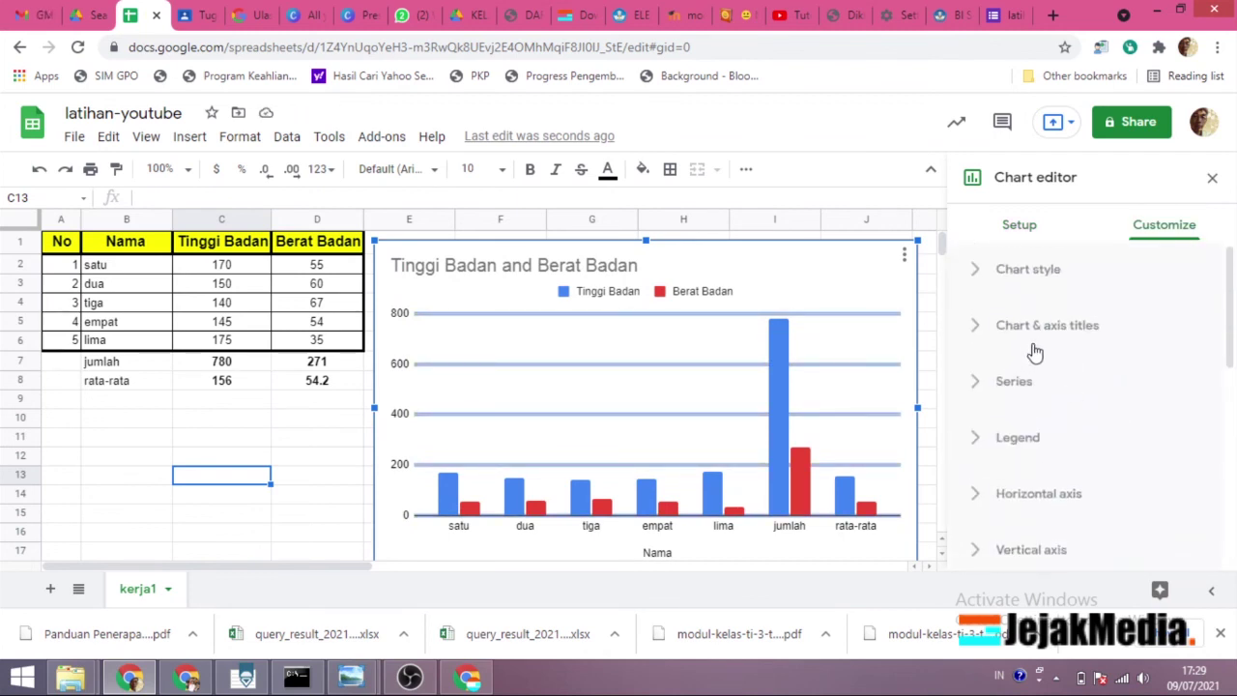
click(1099, 395)
scroll(1105, 413, down, 1)
scroll(1105, 415, up, 1)
click(983, 269)
scroll(1082, 400, down, 4)
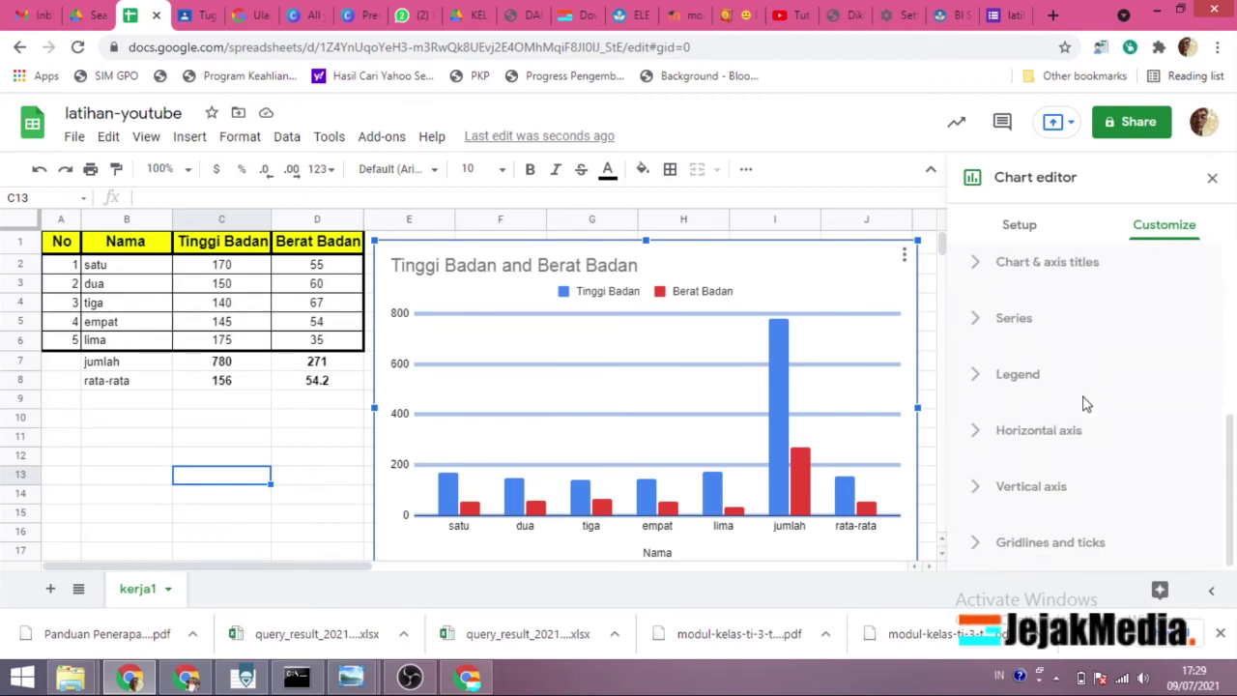
scroll(1082, 406, up, 4)
- Set the column chart's data range to C2:D6, leaving out the total and average rows
click(1019, 228)
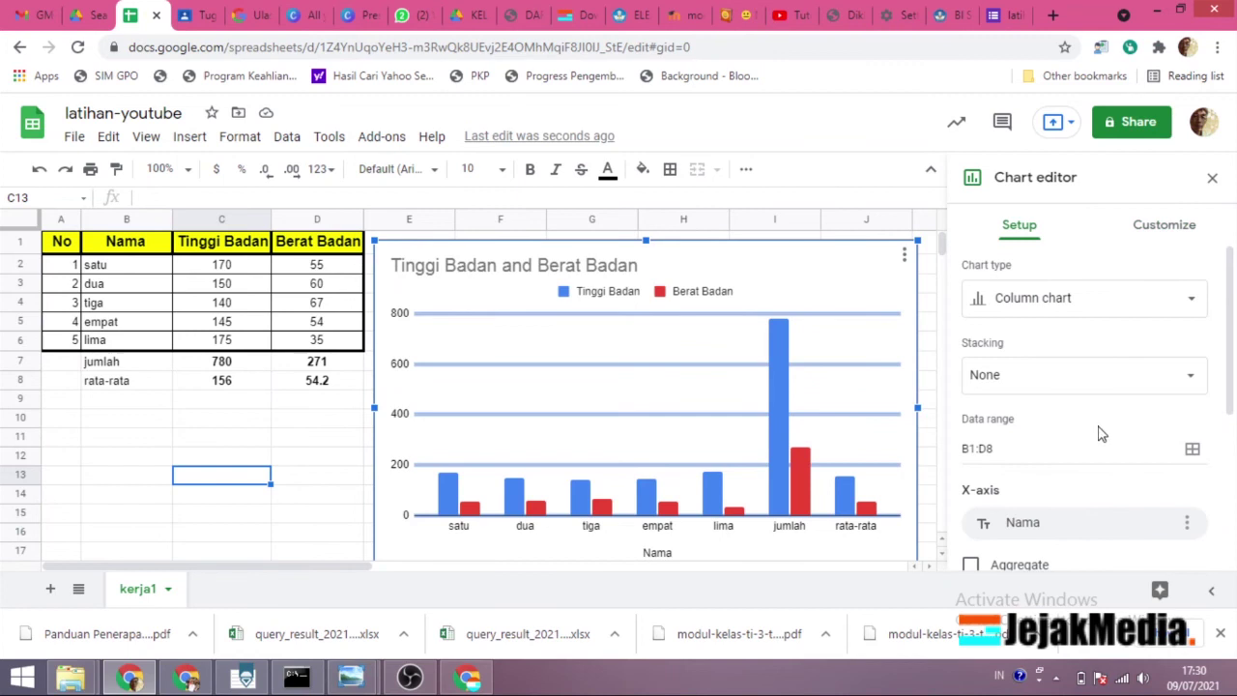
click(1193, 448)
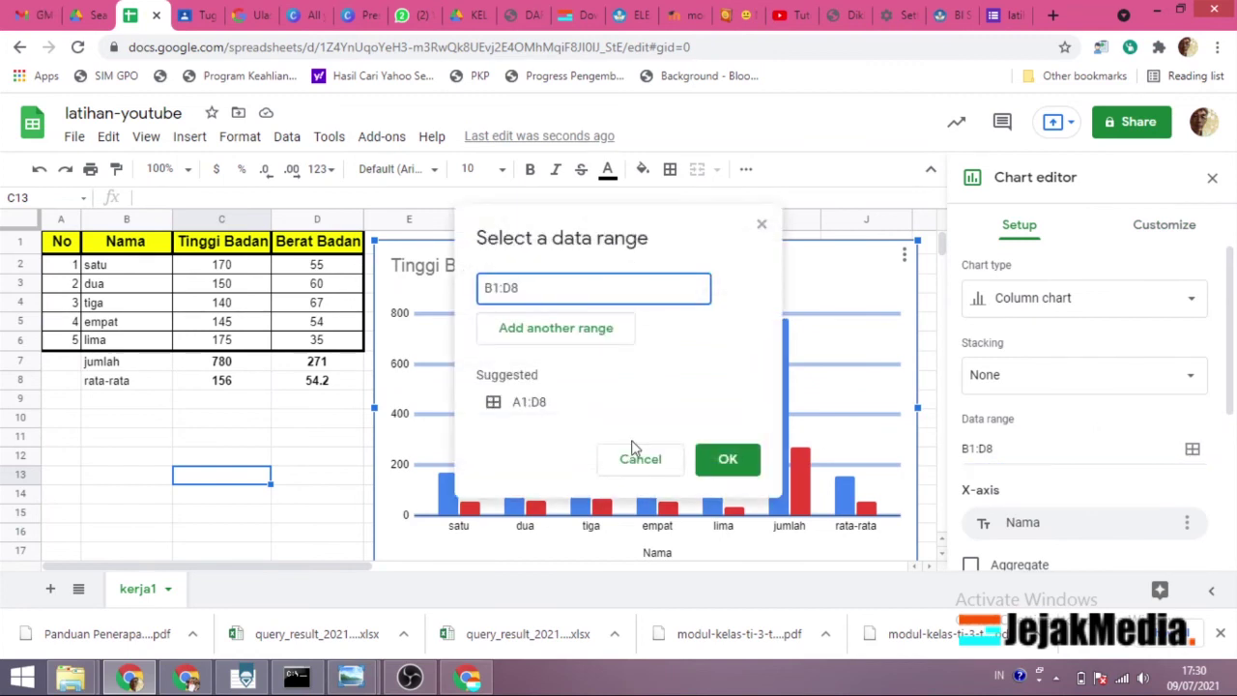
click(212, 270)
shift+click(319, 344)
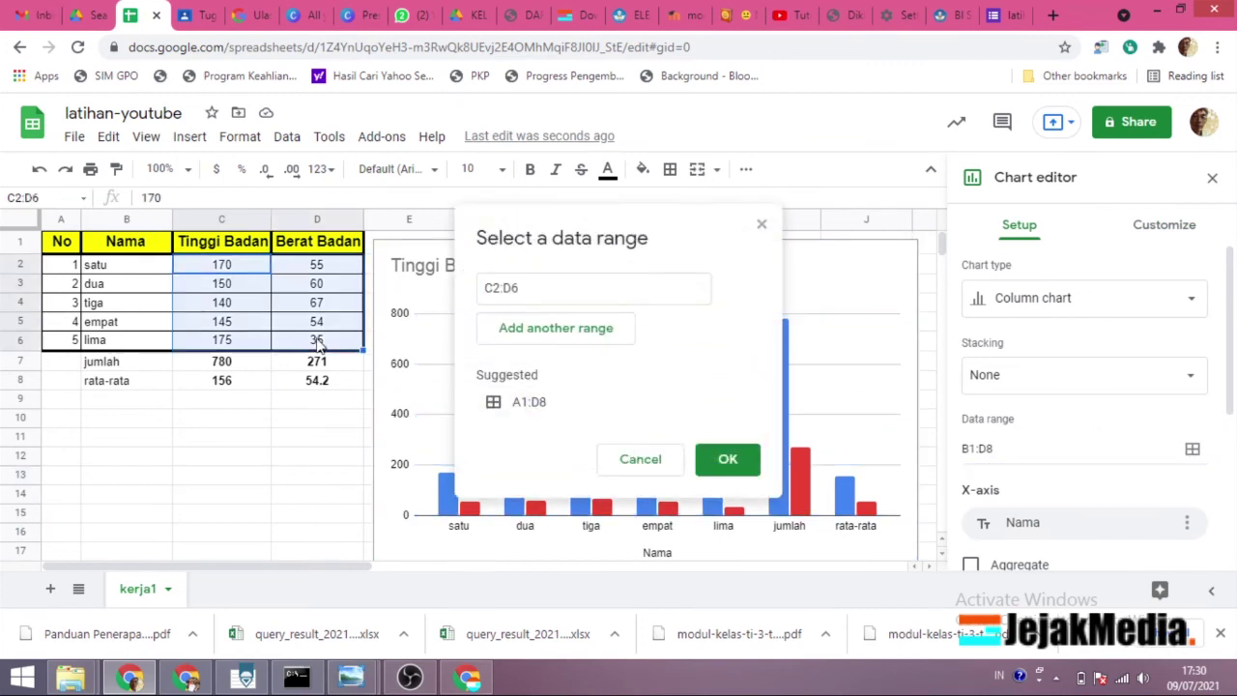
key(Return)
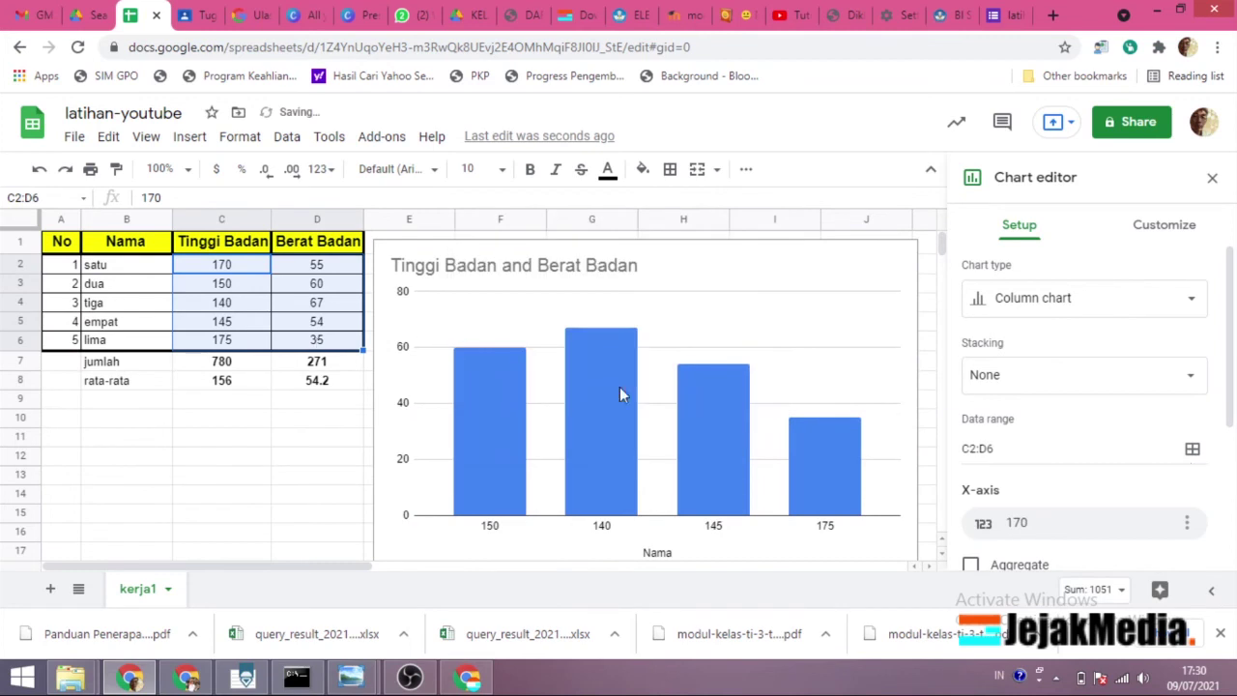
click(503, 421)
click(831, 466)
click(837, 474)
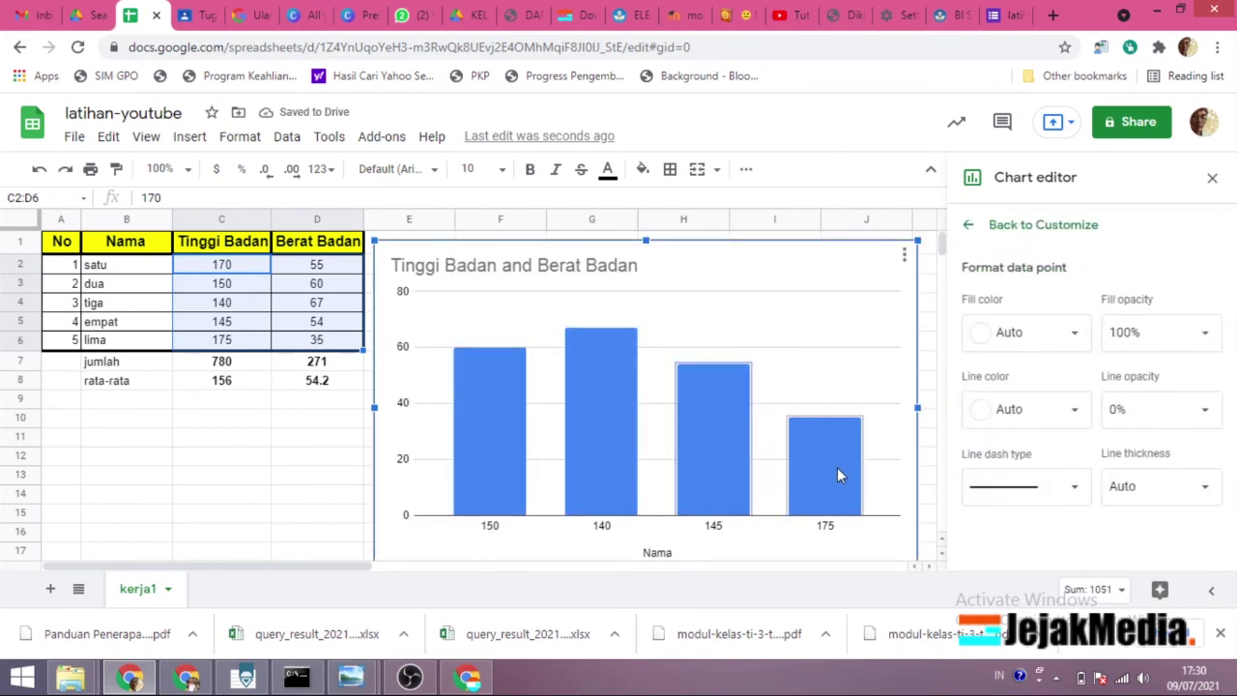
click(967, 226)
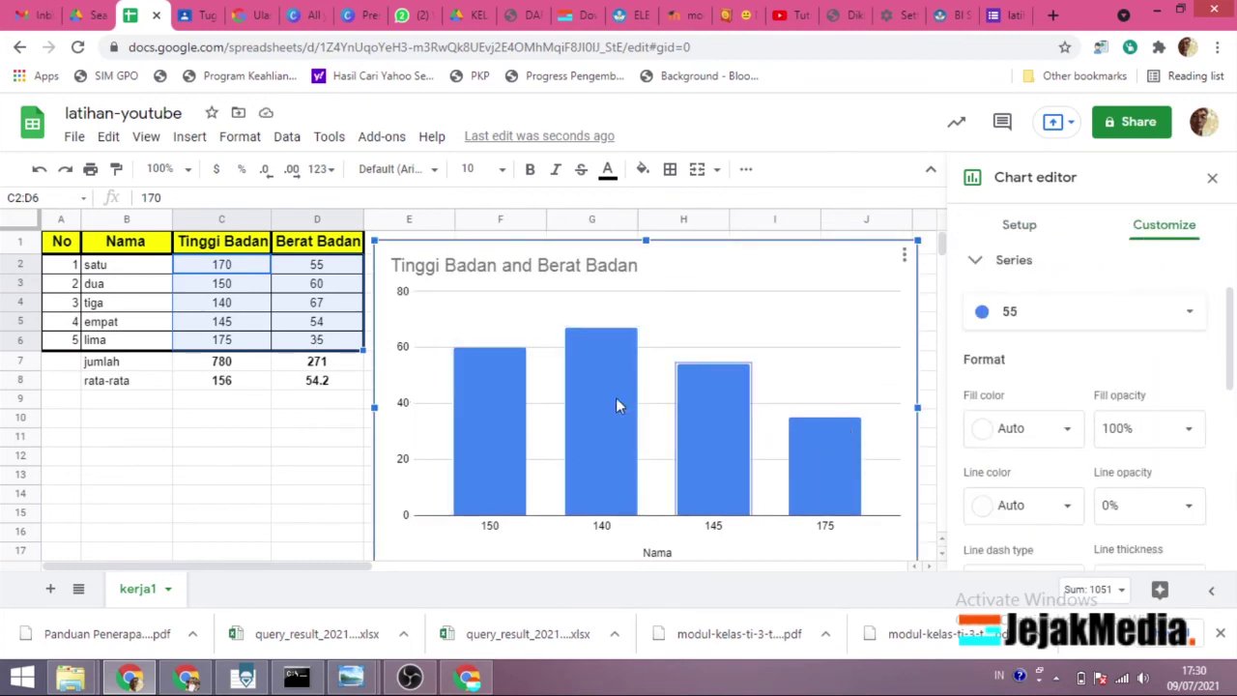
click(272, 471)
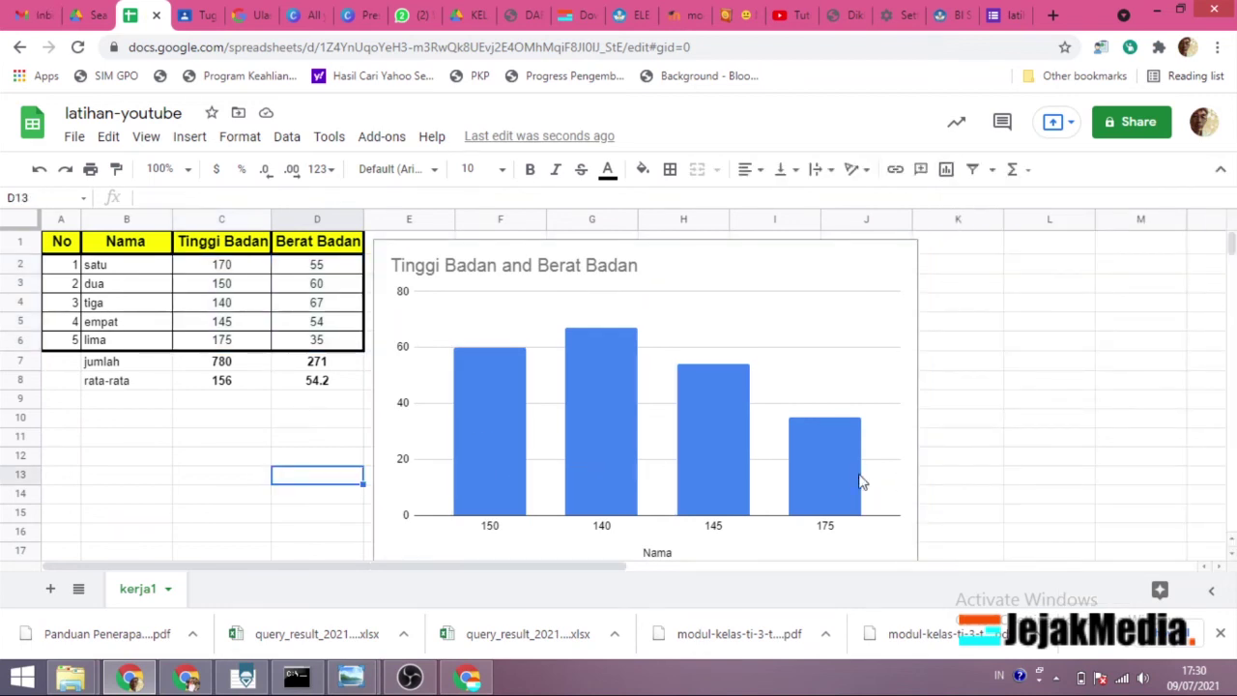
- Add C7:D8 as a second data range to the column chart
click(832, 330)
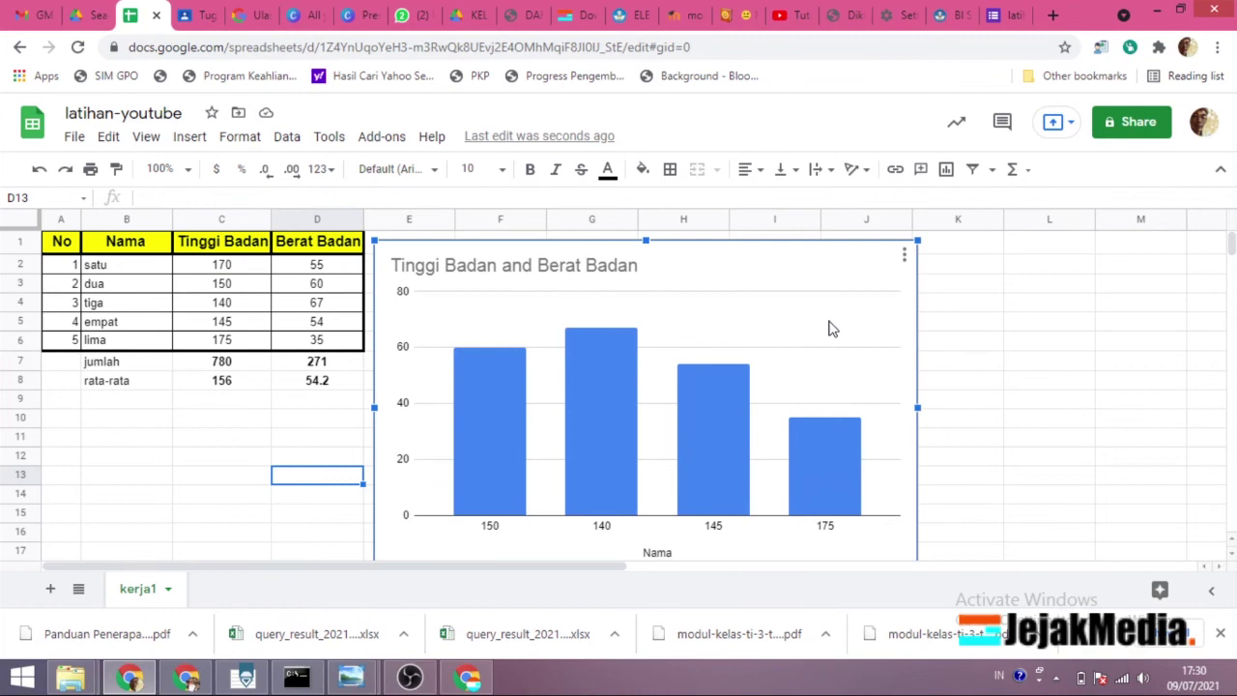
click(1019, 224)
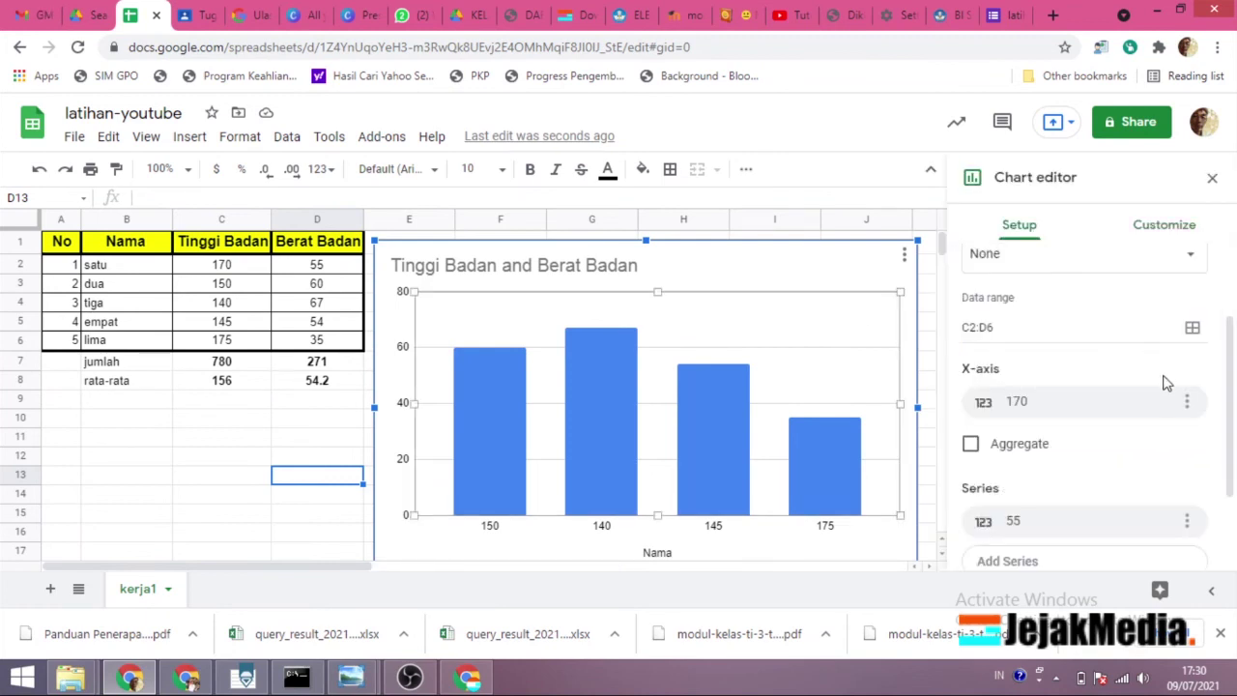
click(1189, 328)
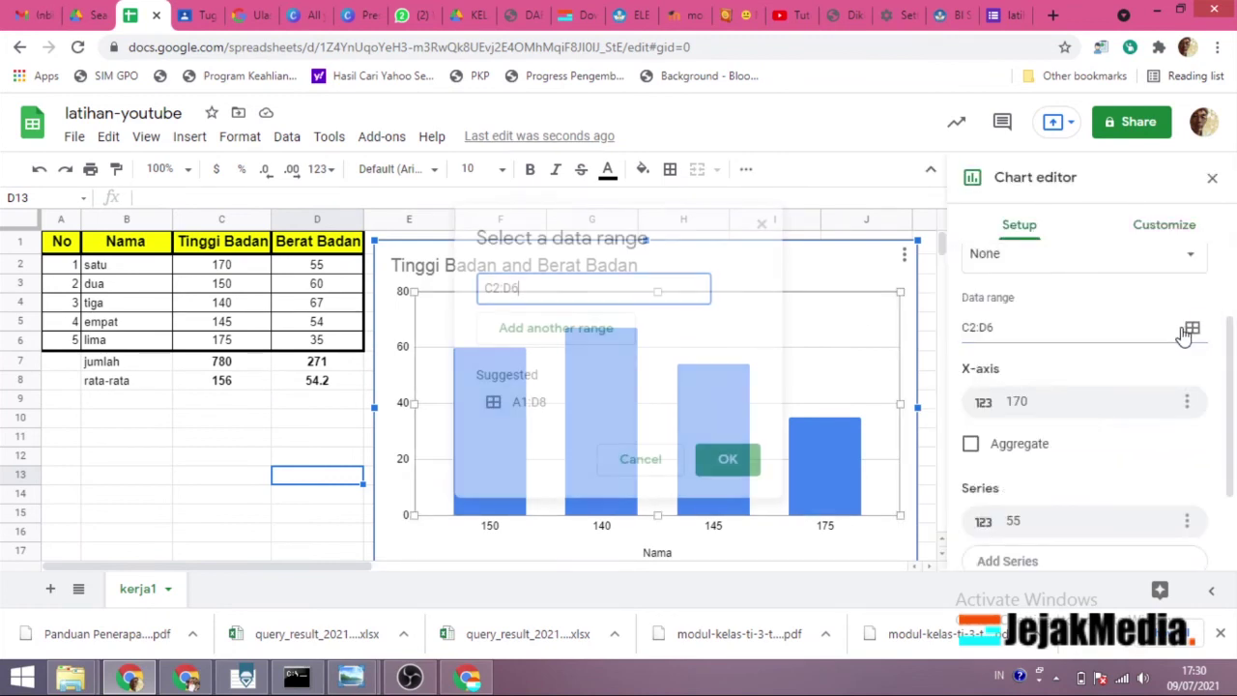
click(594, 334)
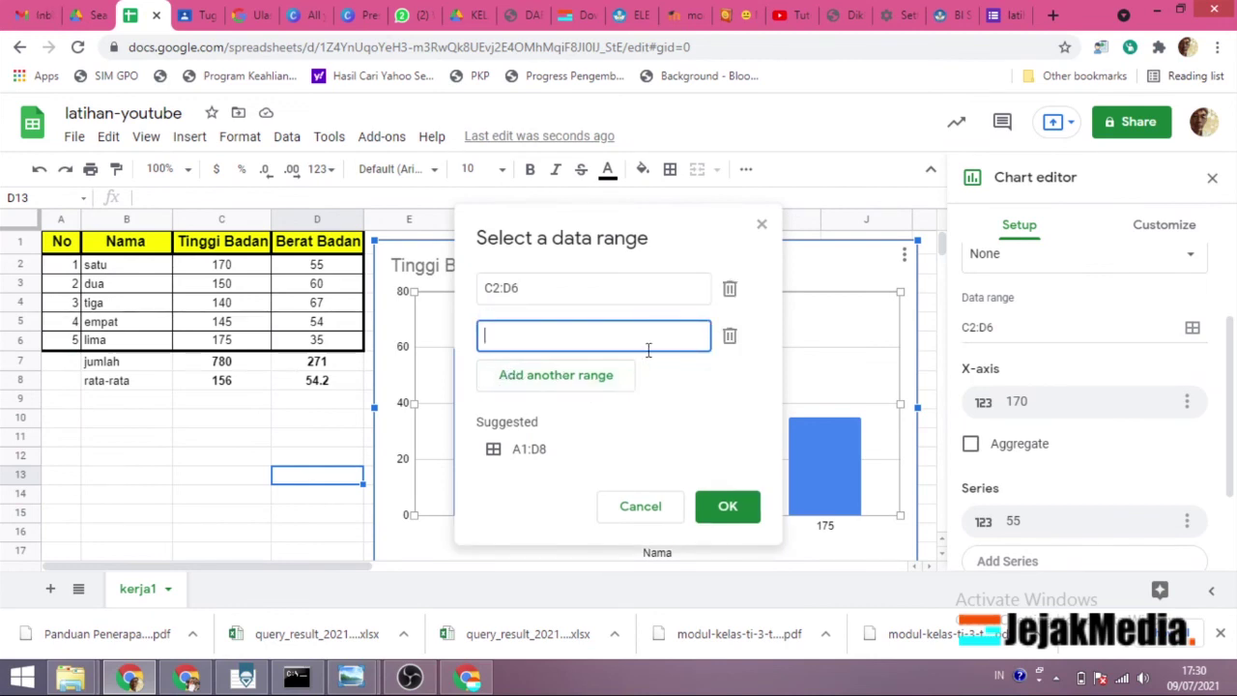
drag(242, 370, 360, 385)
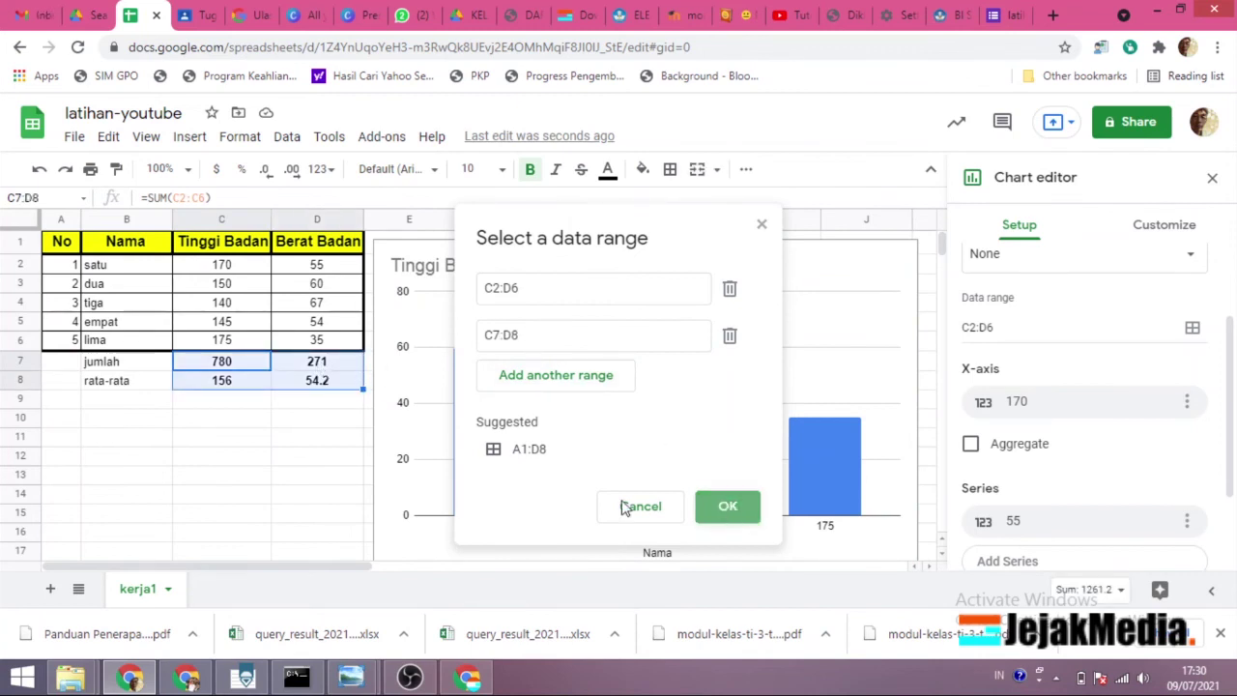
click(727, 506)
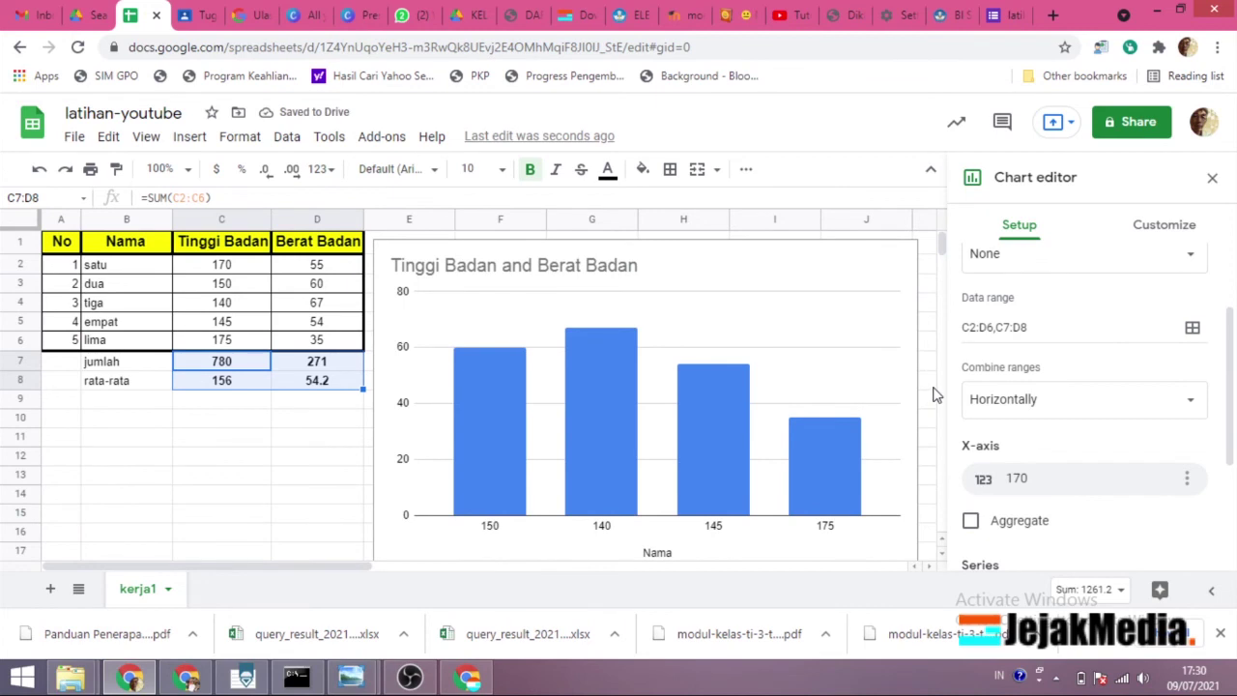
- Delete the column chart from the sheet
click(819, 384)
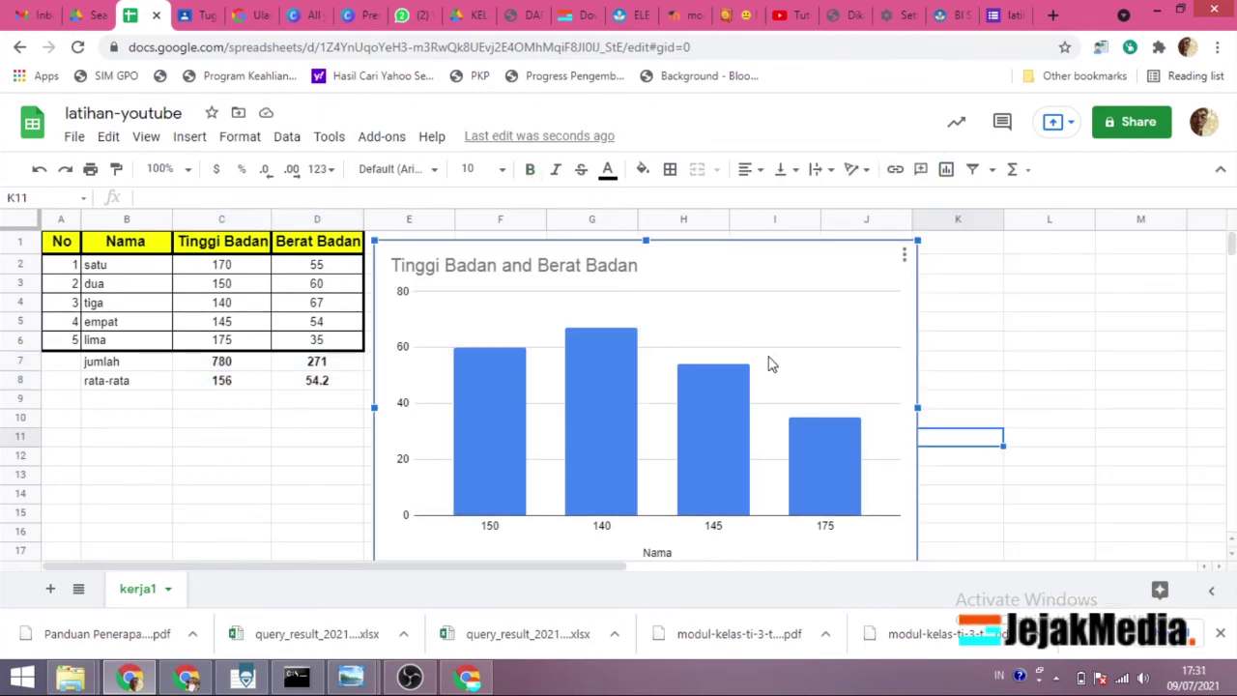
key(Delete)
click(315, 443)
- Insert a column chart from B1:D8, including the total and average rows, and place it beside the table
click(69, 250)
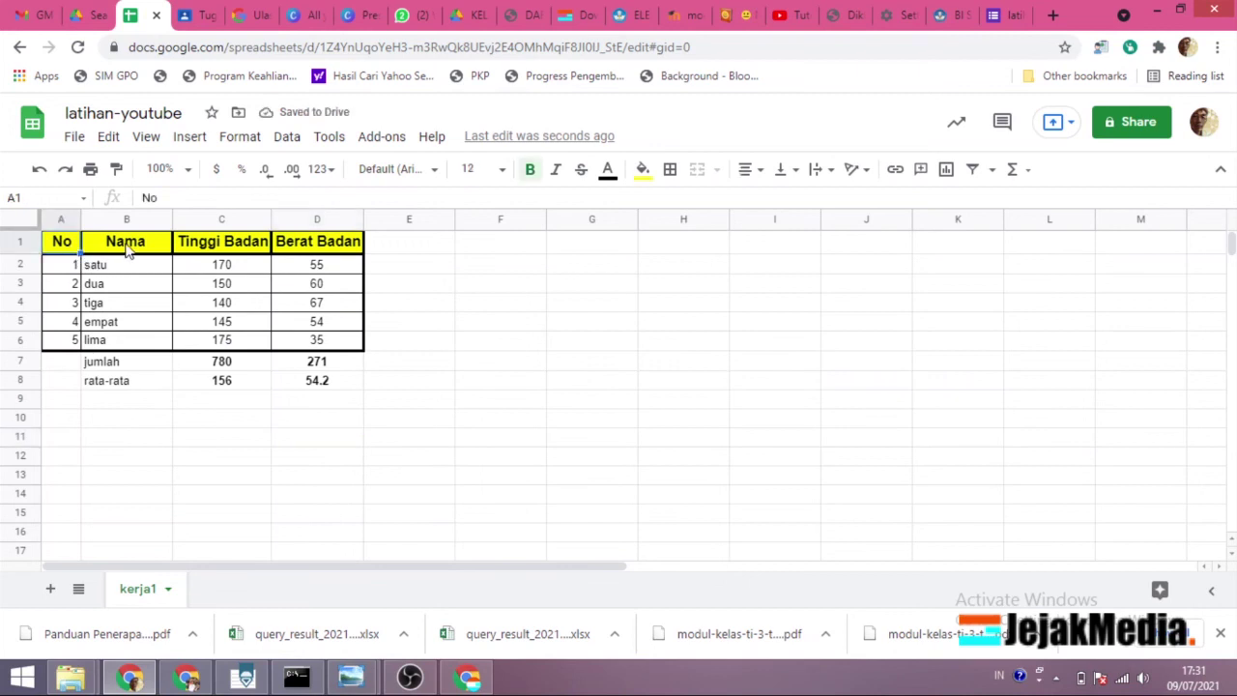
key(Right)
shift+click(327, 389)
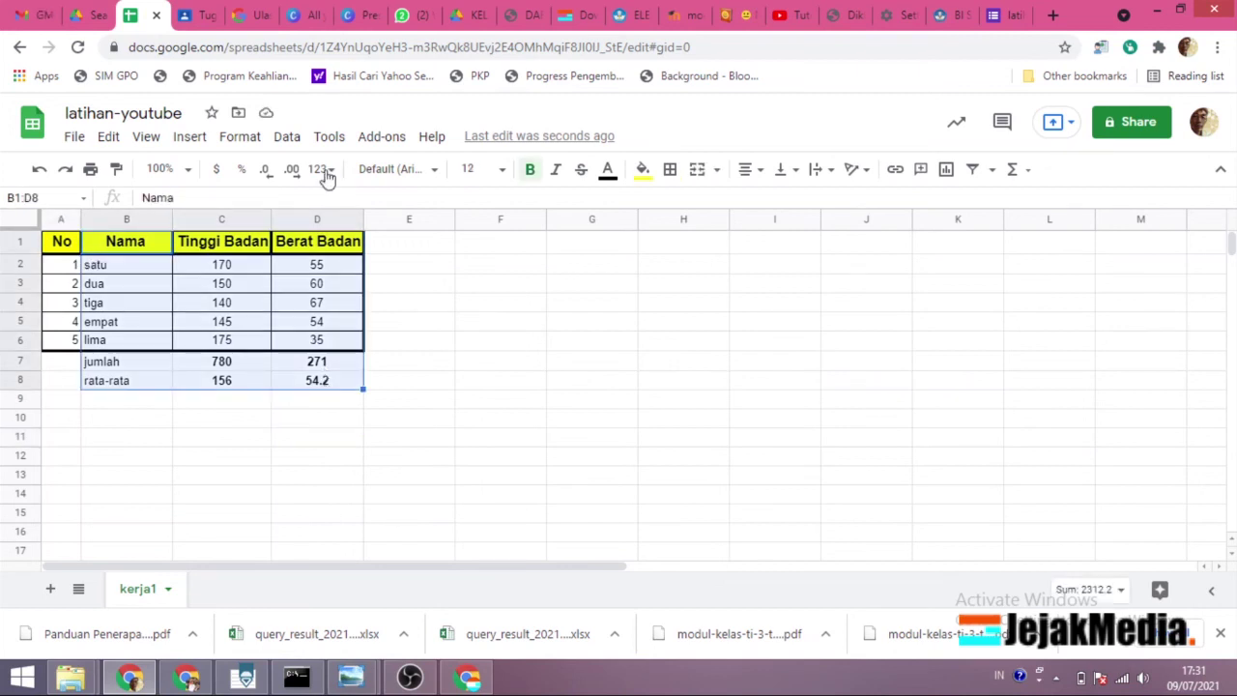
click(190, 137)
click(300, 395)
click(533, 257)
drag(568, 239, 753, 240)
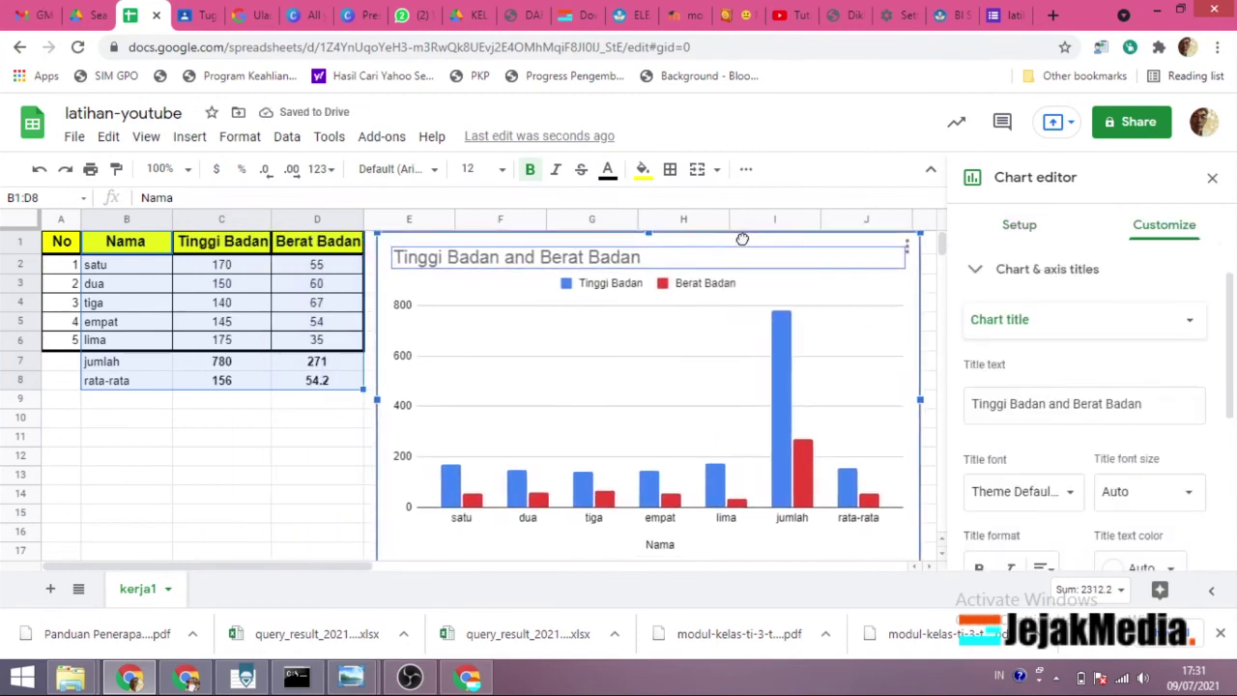
- Set the fill color of the Tinggi Badan column for jumlah to red as a single data point
click(786, 378)
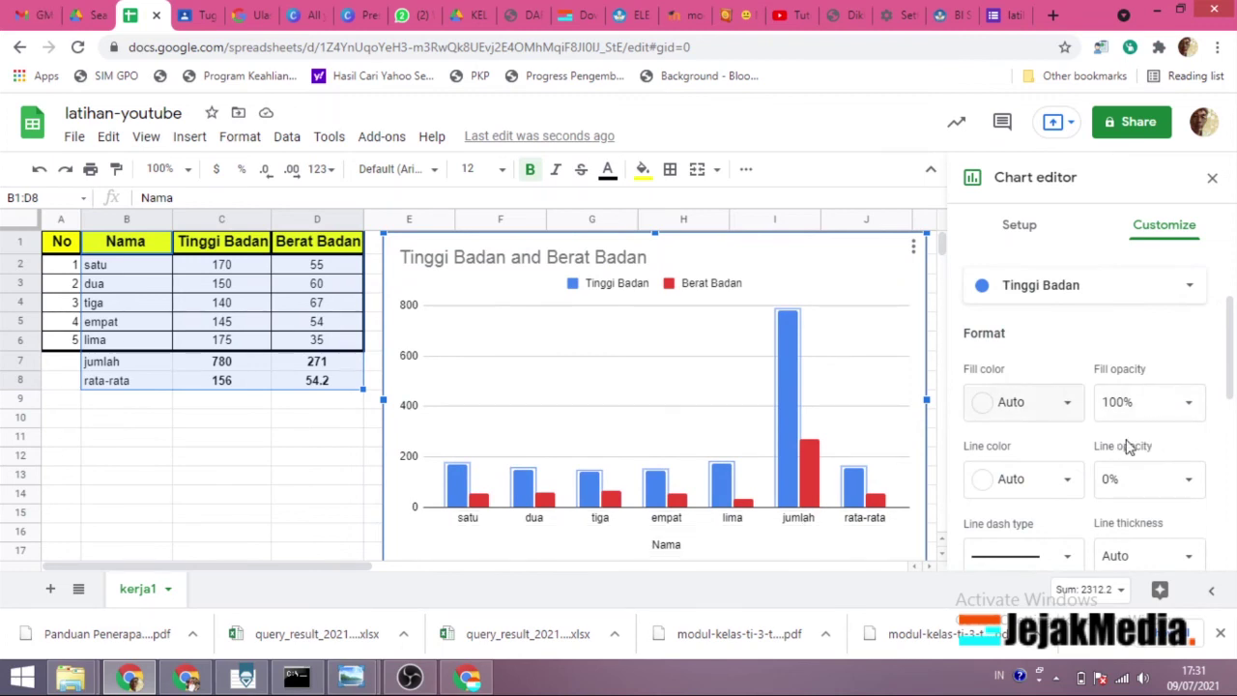
scroll(1140, 462, down, 2)
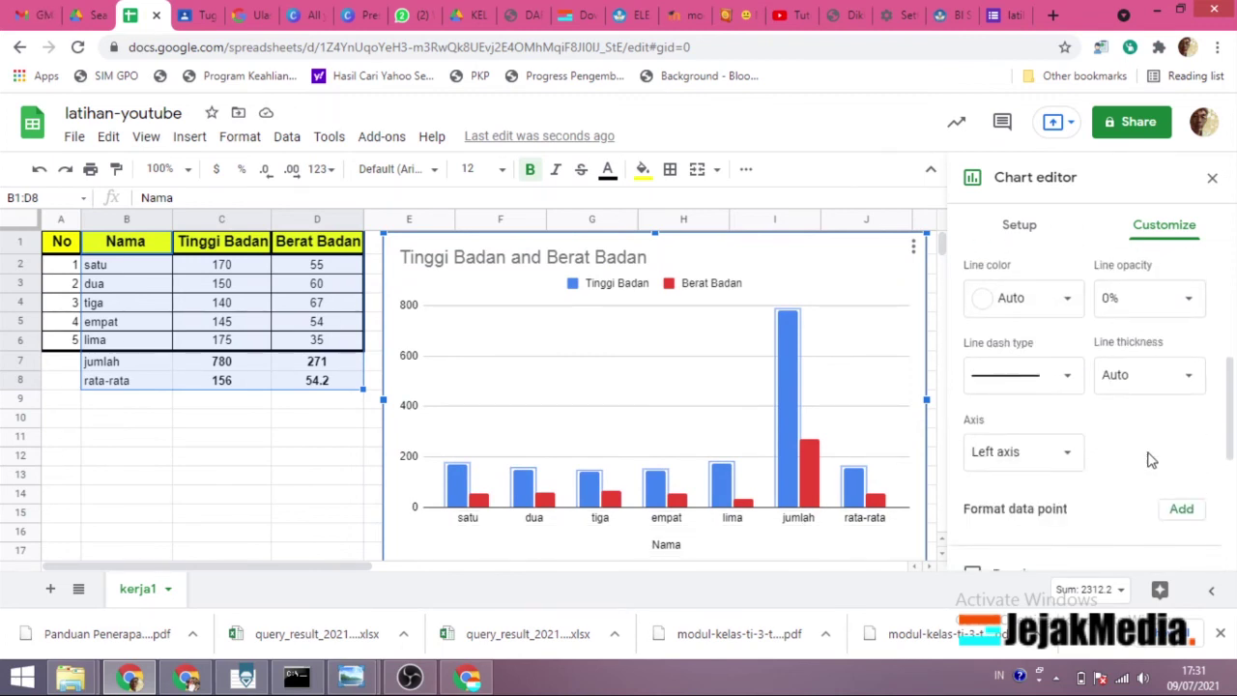
double_click(876, 498)
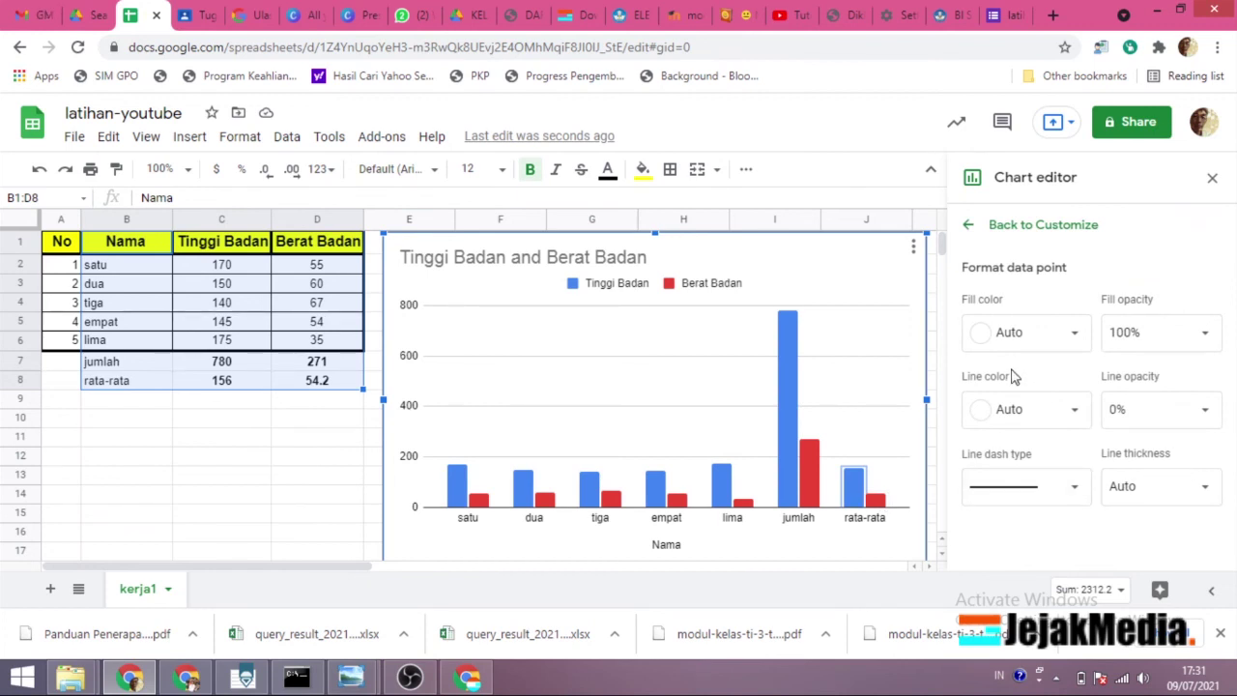
click(791, 396)
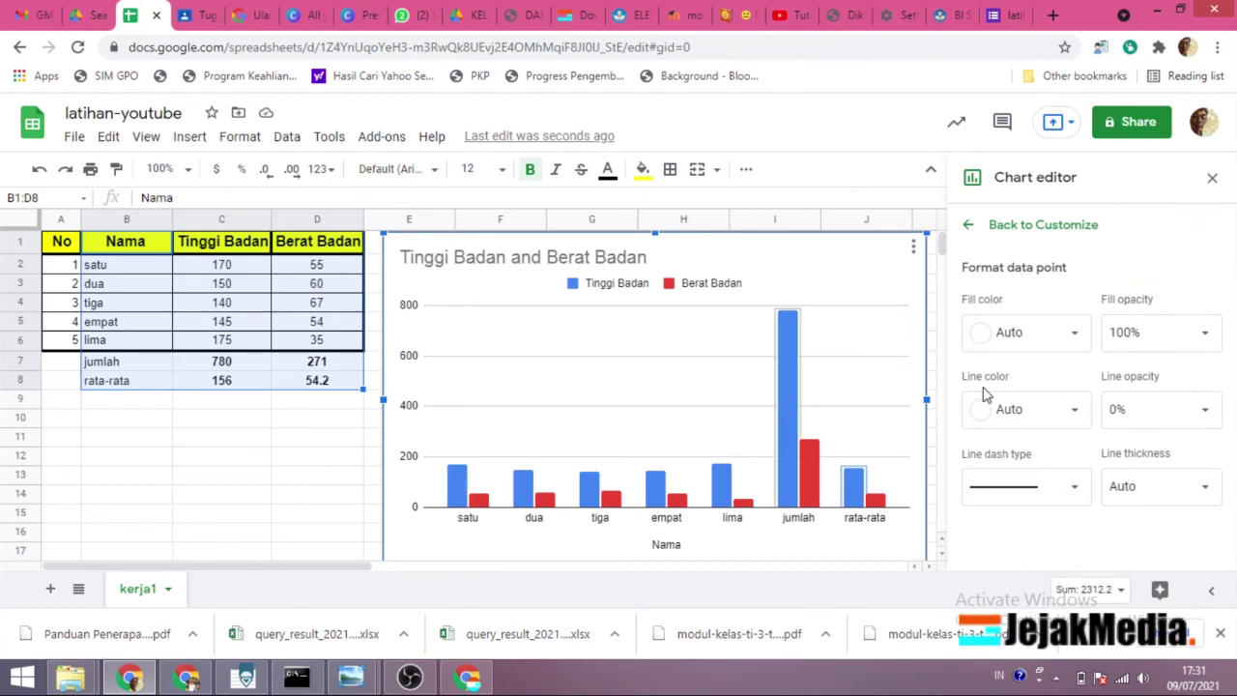
click(1074, 338)
click(1001, 426)
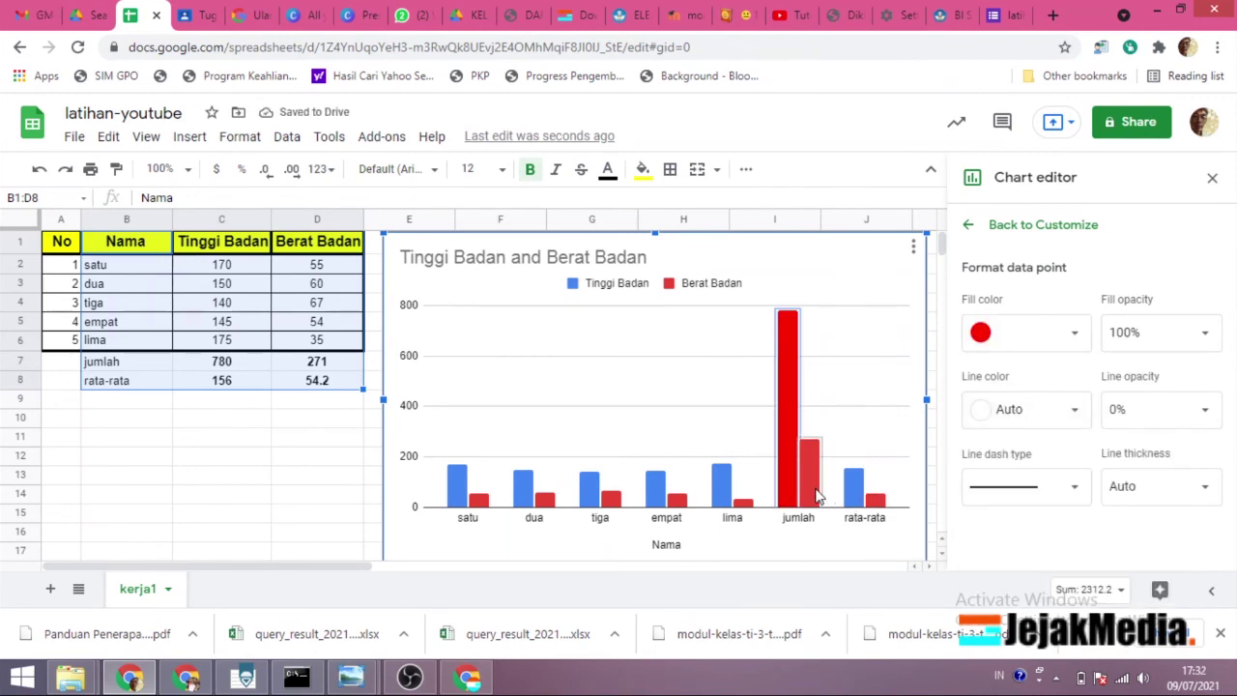
- Fill the Berat Badan column for jumlah with yellow and the Tinggi Badan column for rata-rata with light red
click(806, 488)
click(1063, 333)
click(1040, 431)
click(856, 488)
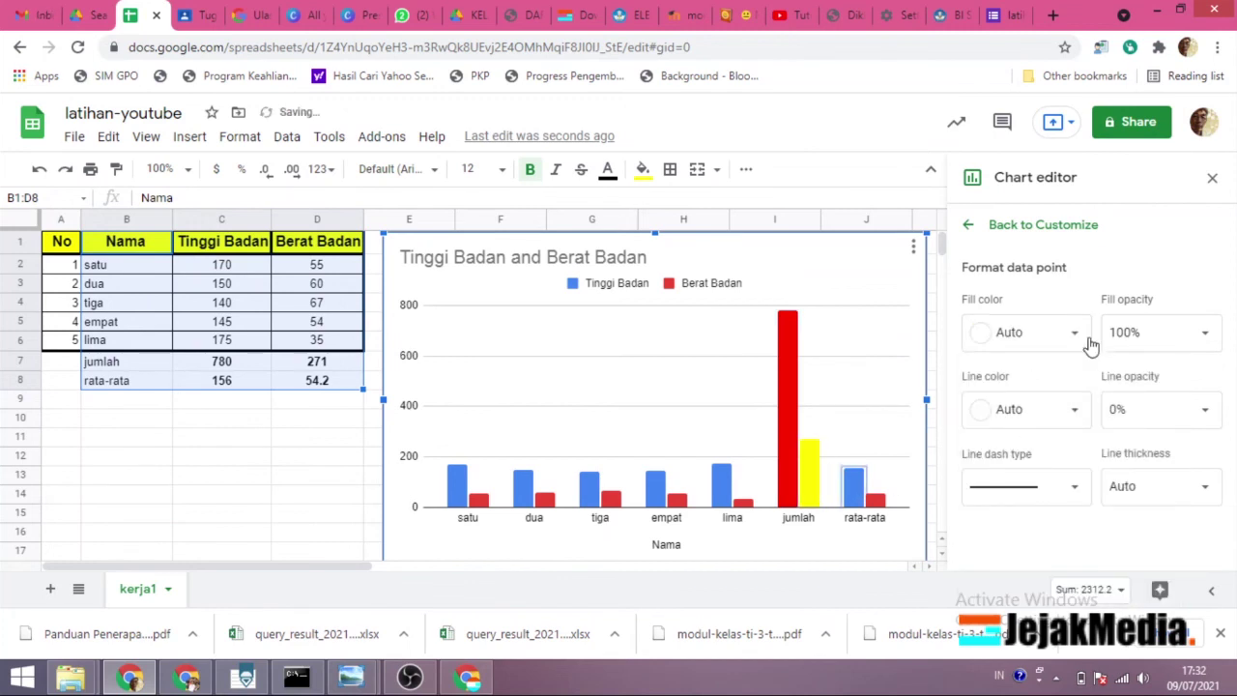
click(1039, 334)
click(1002, 468)
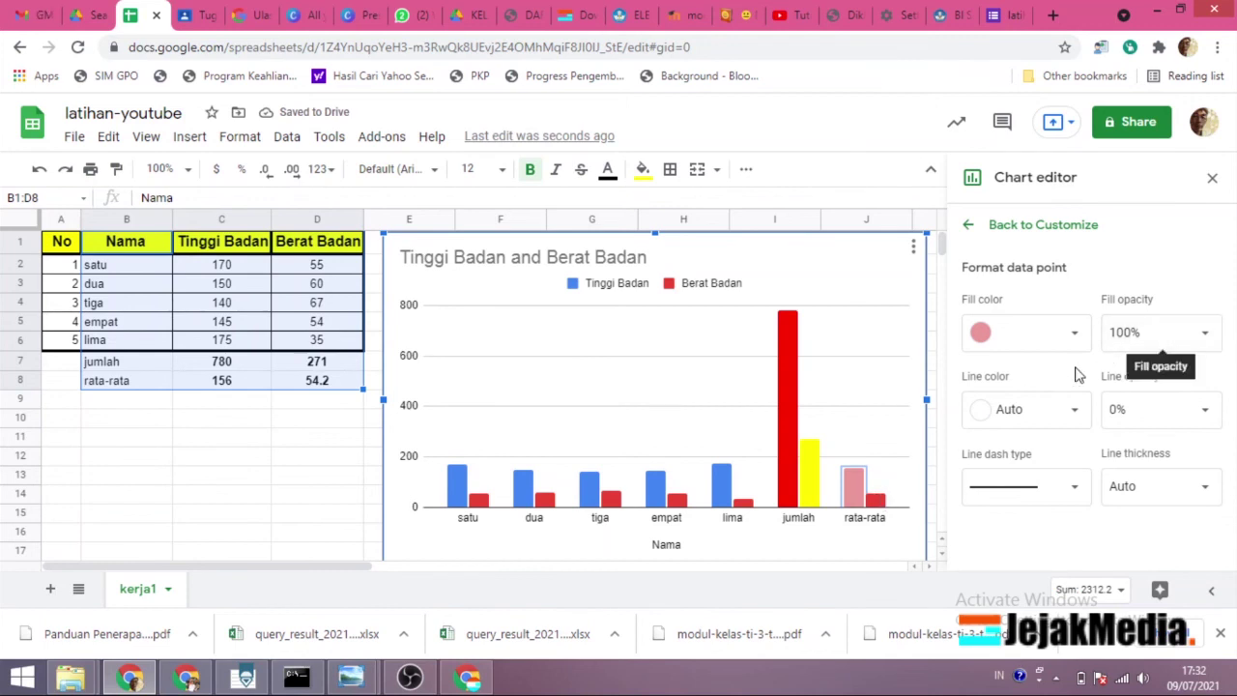
- Set the fill opacity of the red jumlah column to 70%
click(796, 429)
click(1197, 339)
click(1146, 491)
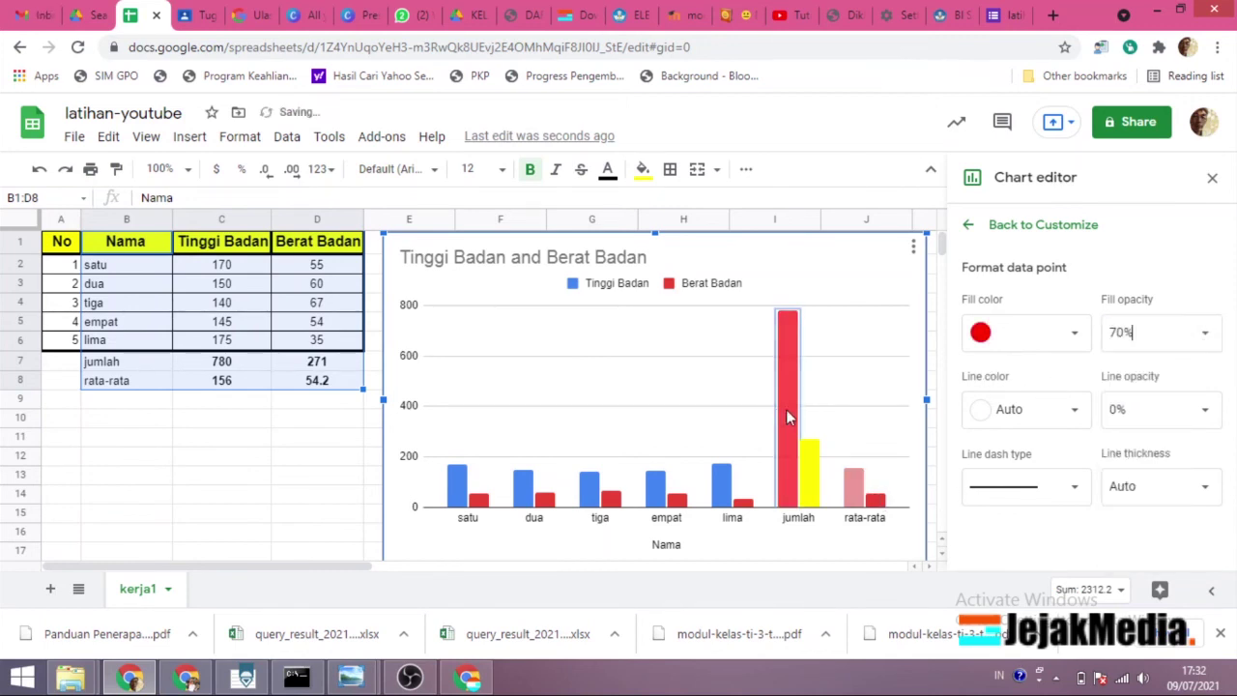
click(895, 398)
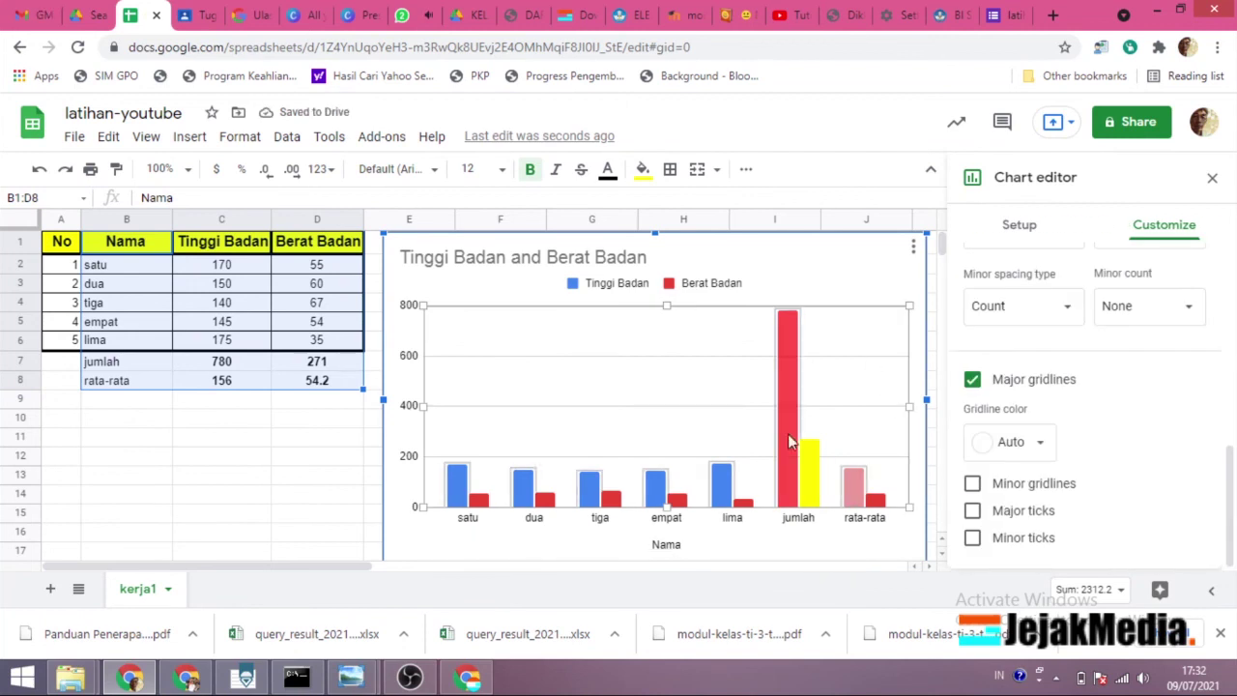
- Make the horizontal axis title Nama bold and set its font size to 14
click(798, 527)
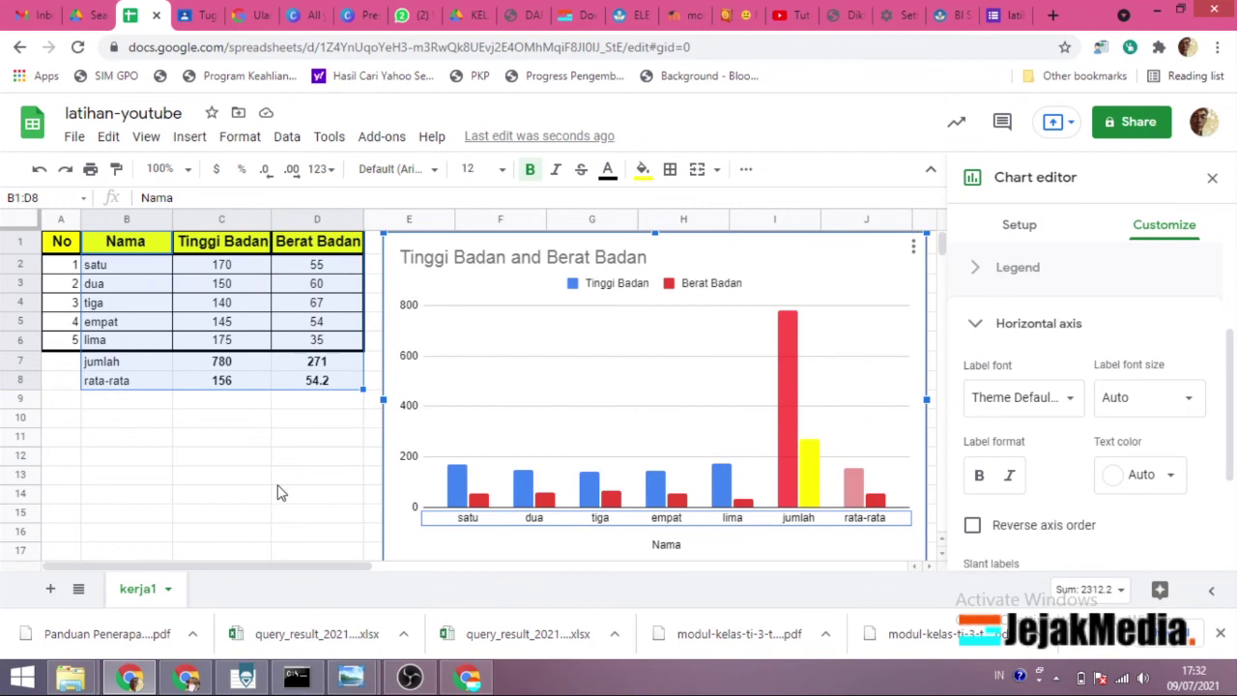
click(667, 546)
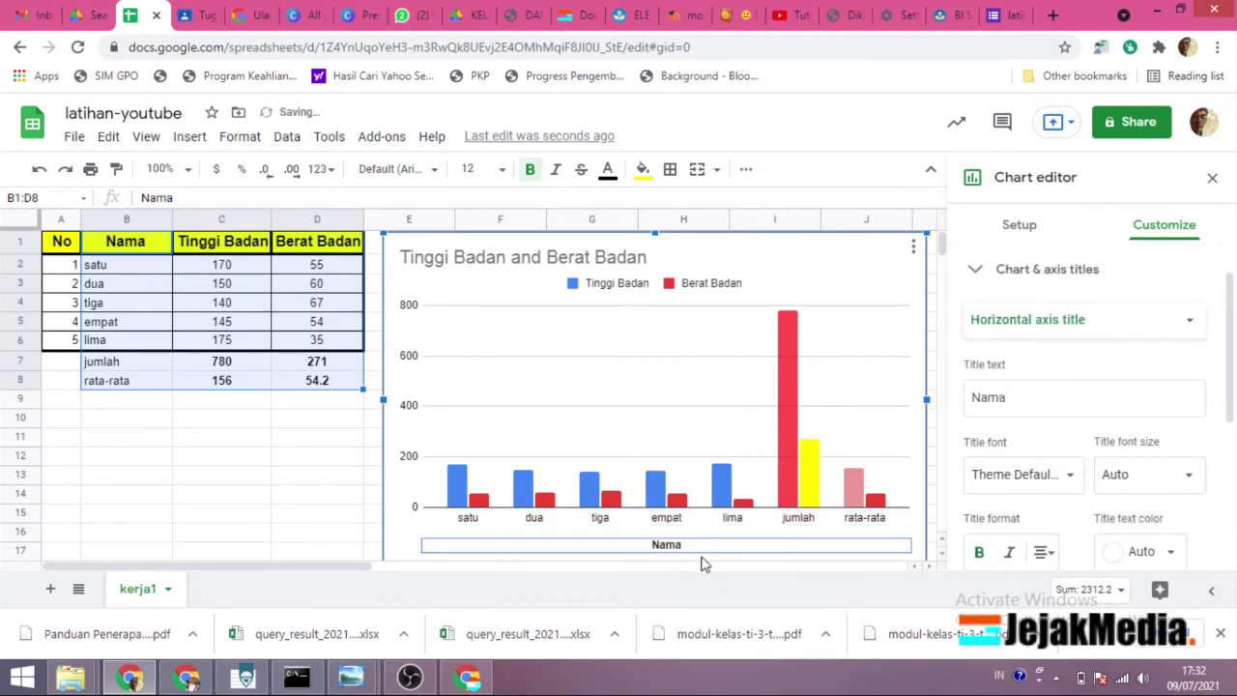
click(1181, 477)
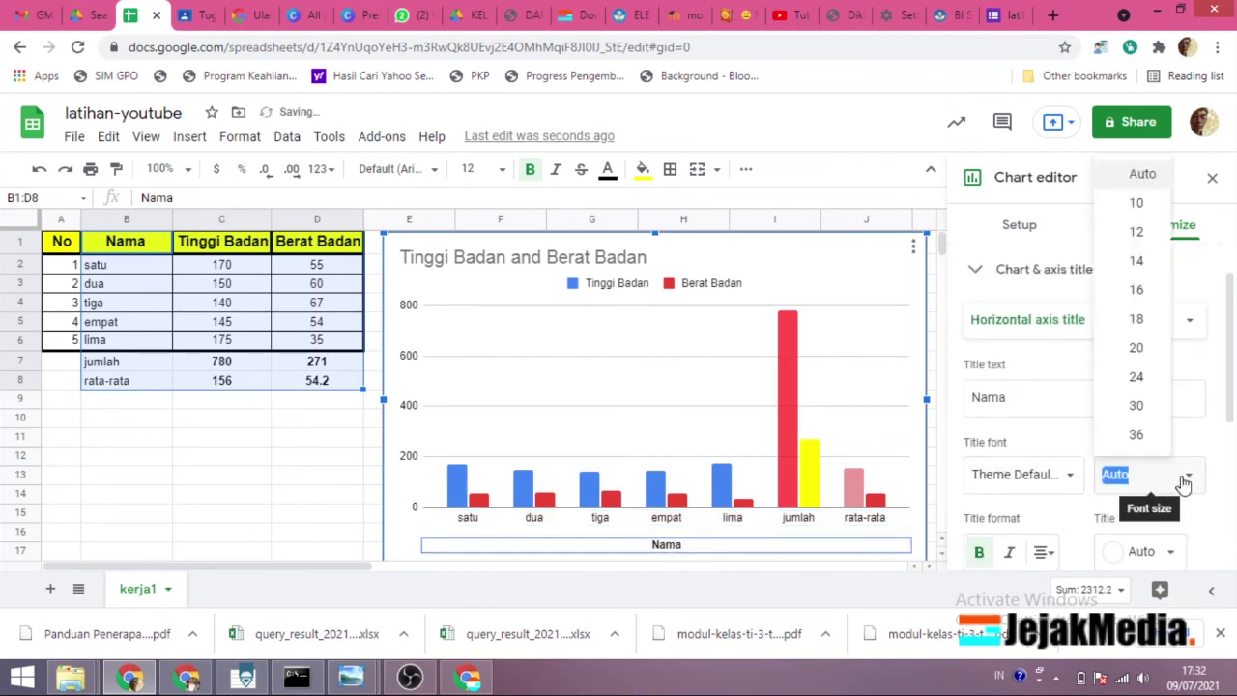
click(1137, 261)
- Center the chart title Tinggi Badan and Berat Badan and make it bold
click(570, 263)
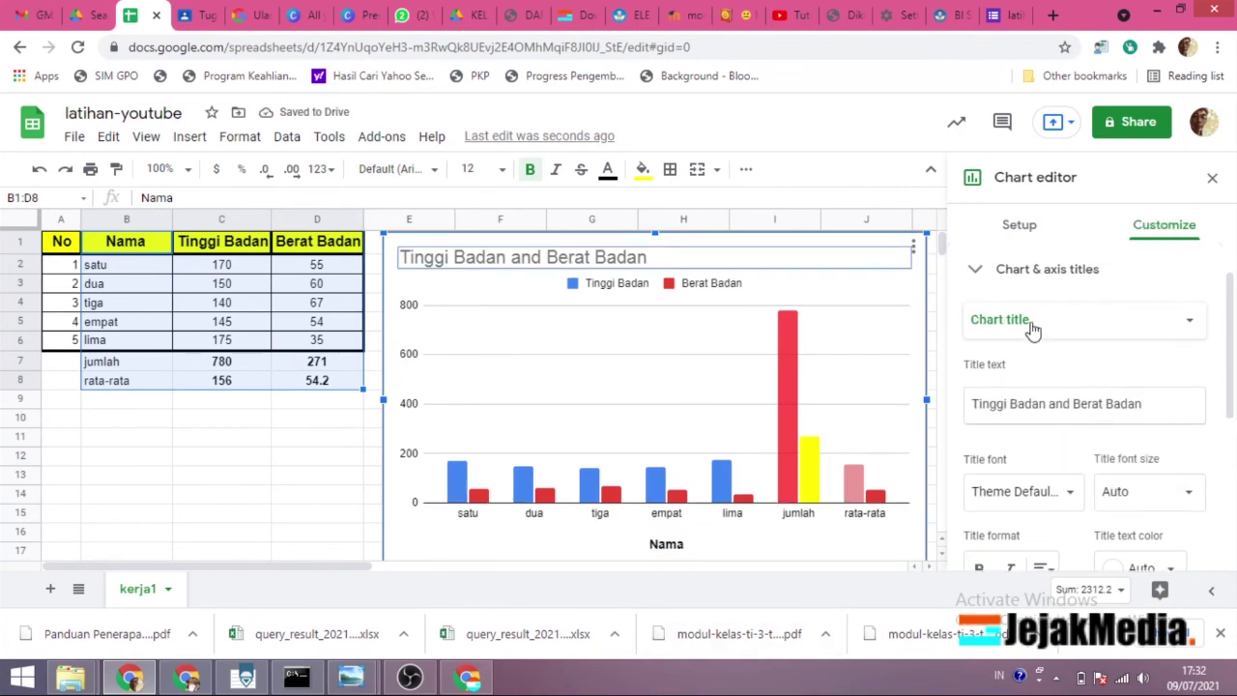
scroll(1060, 442, down, 1)
click(1044, 478)
click(1067, 511)
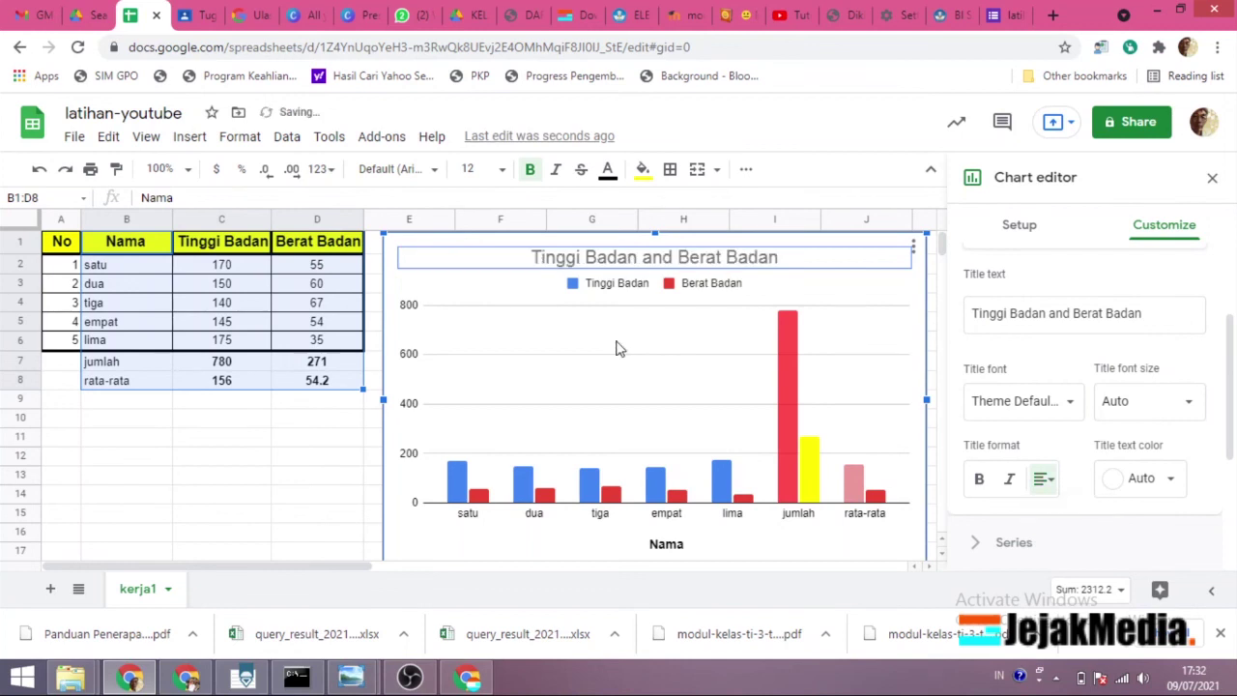
click(981, 478)
- Look through the chart's customization sections for series, axis titles, horizontal and vertical axes, and gridlines and ticks
click(815, 480)
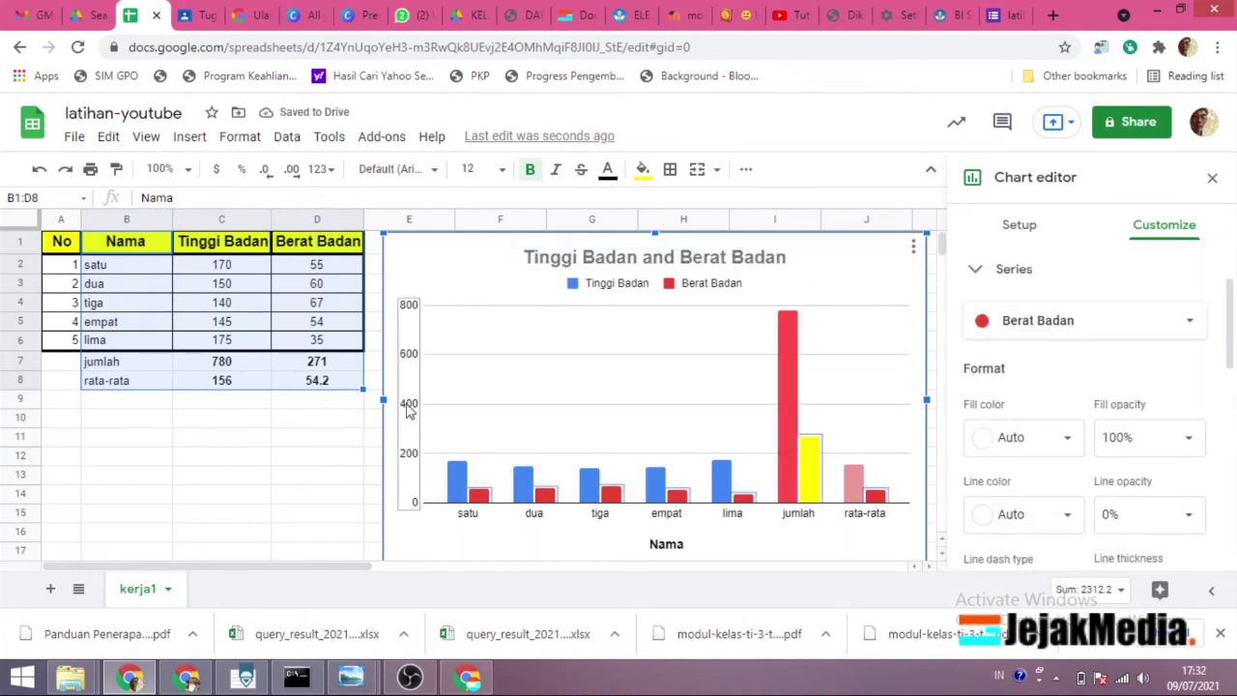
click(666, 543)
scroll(737, 422, down, 1)
scroll(738, 422, up, 1)
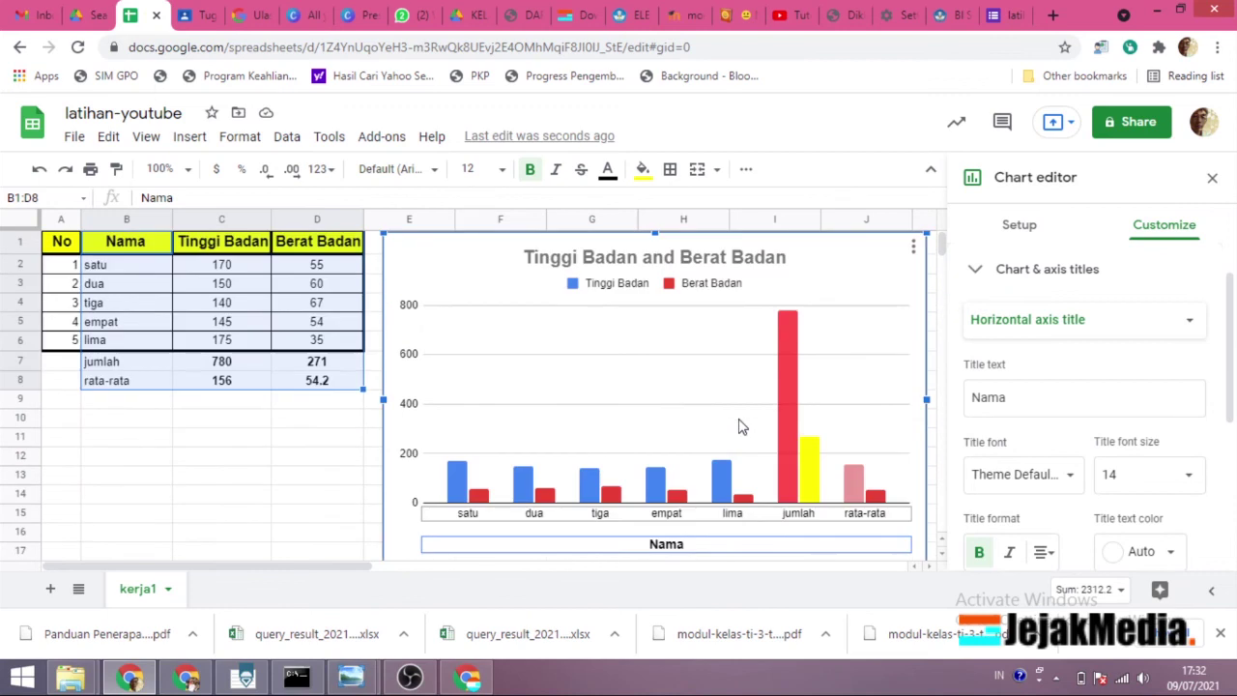
click(979, 274)
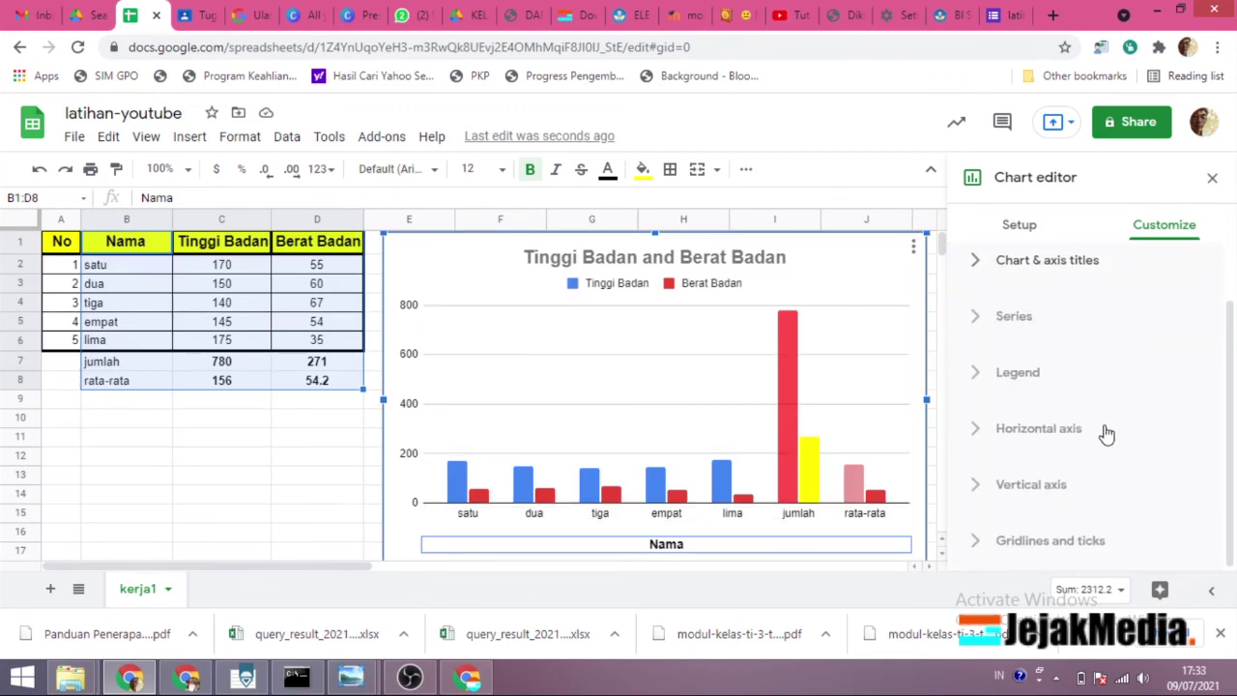
click(1006, 433)
click(979, 440)
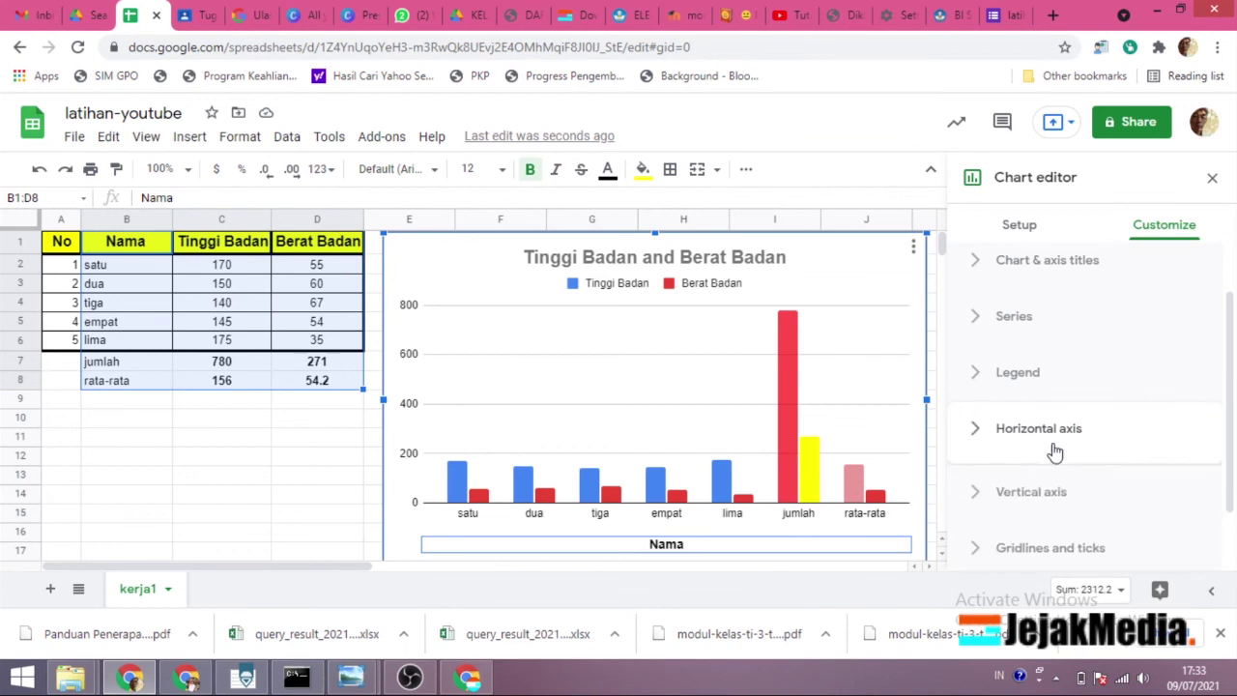
click(981, 482)
scroll(1001, 329, up, 2)
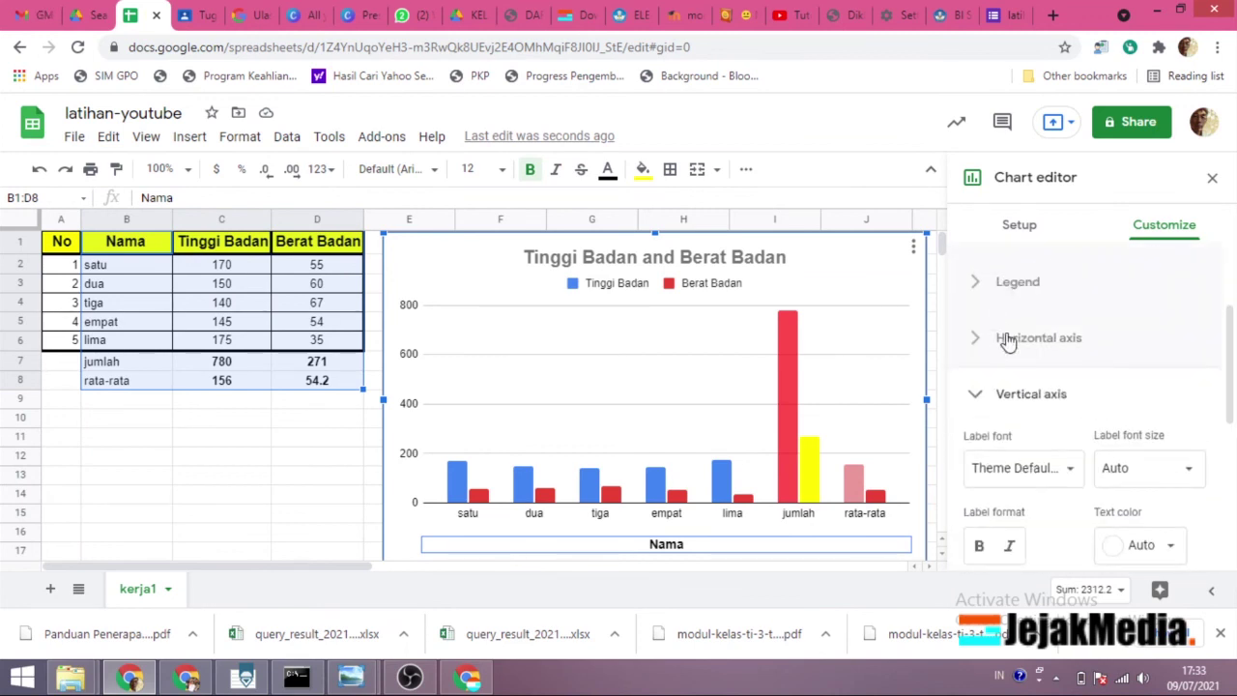
click(988, 409)
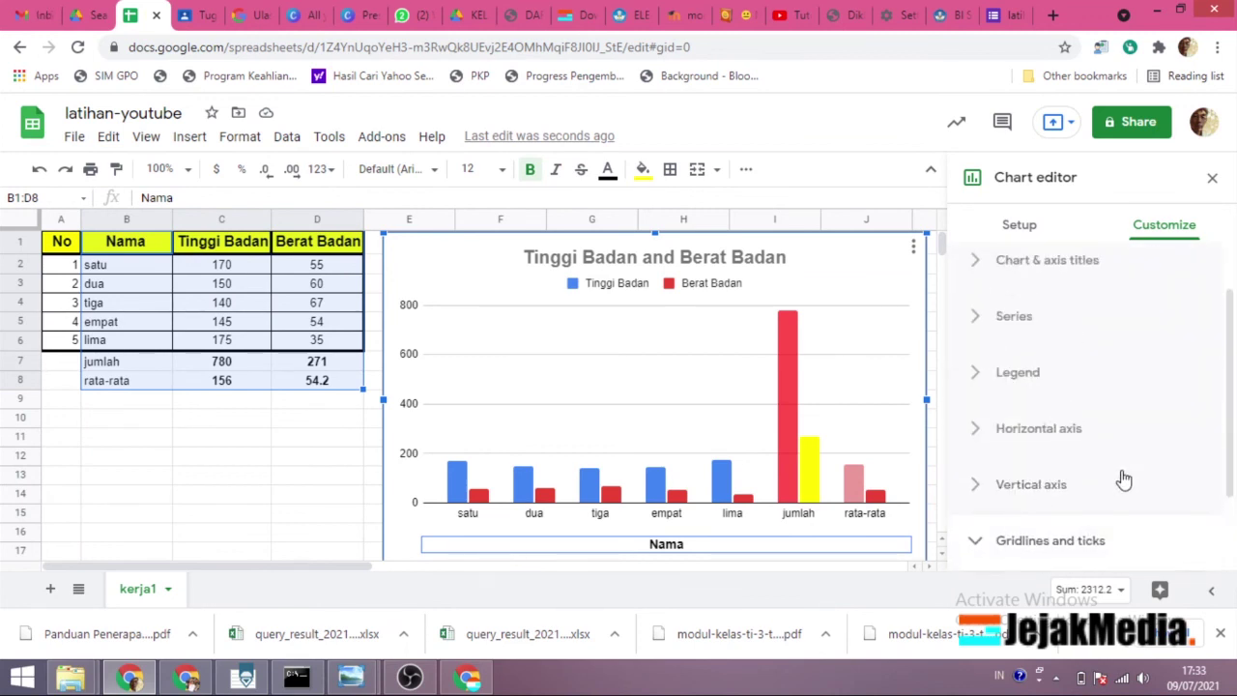
click(978, 543)
click(979, 444)
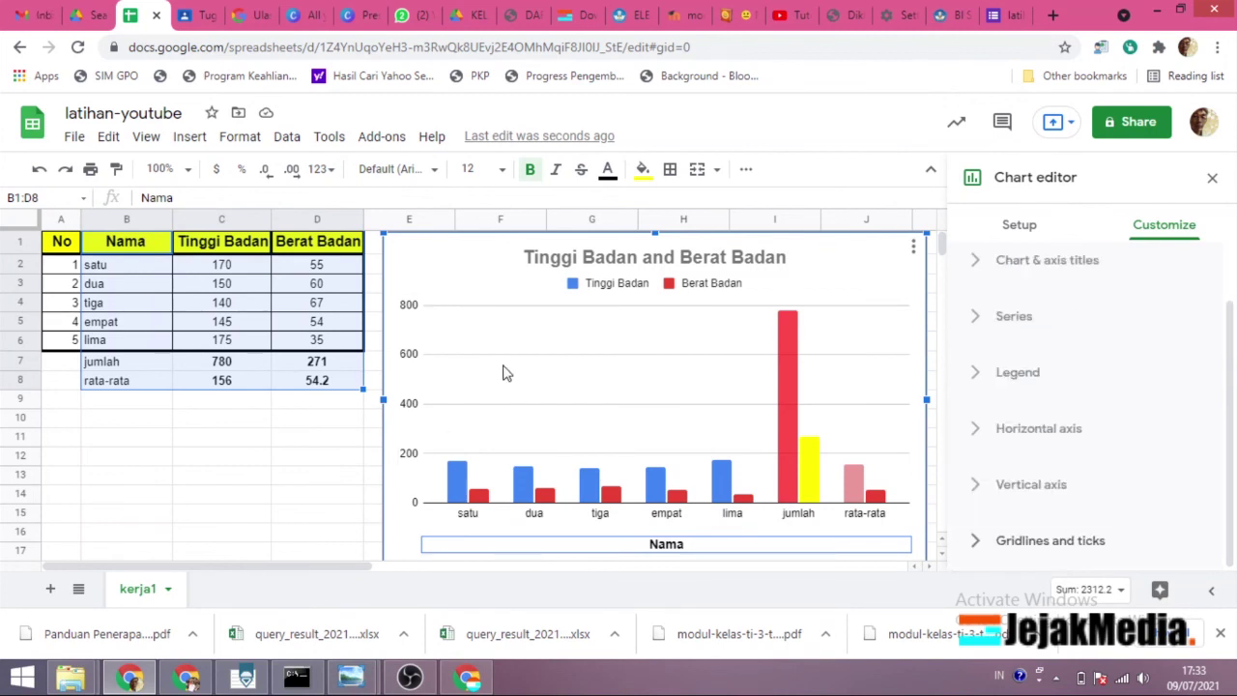
click(282, 462)
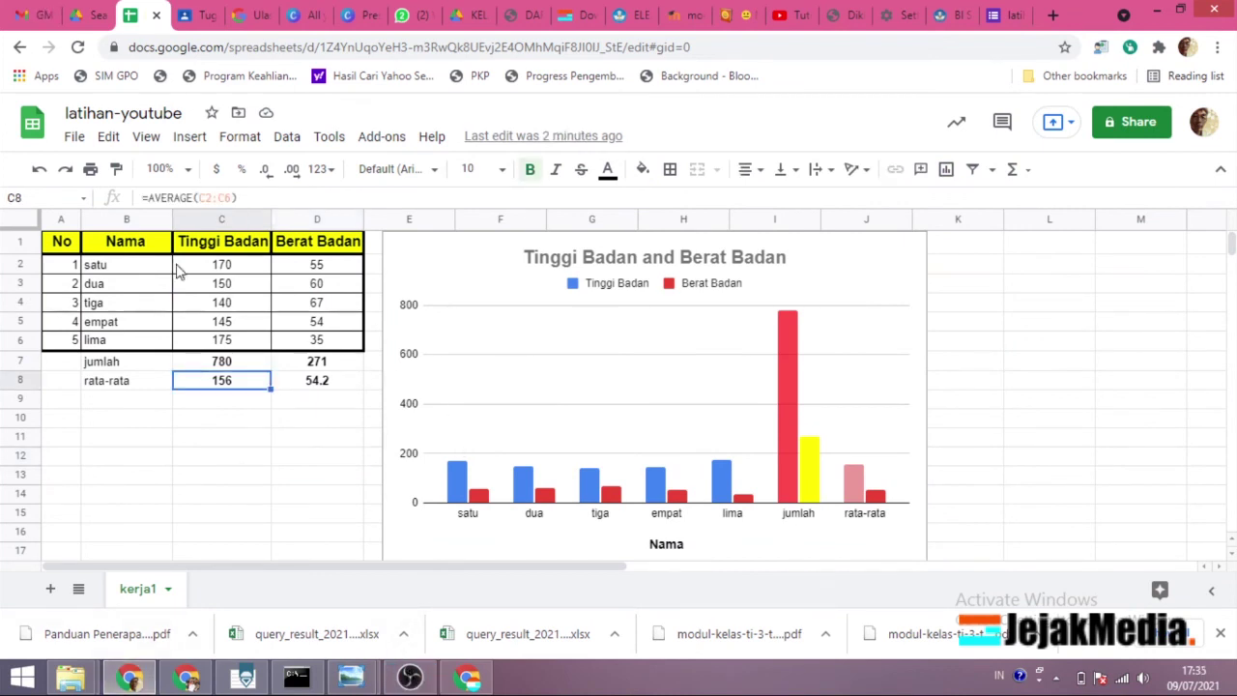
- Make a copy of the spreadsheet named Copy of latihan-youtube in My Drive
click(75, 139)
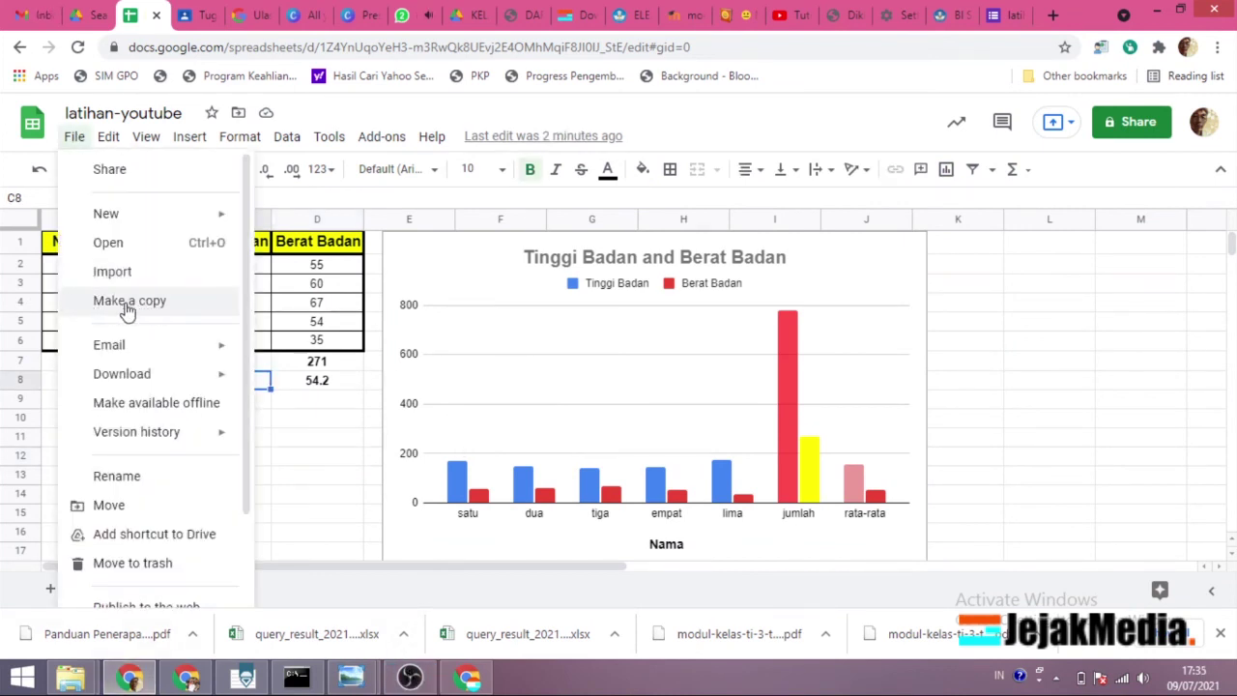
click(75, 15)
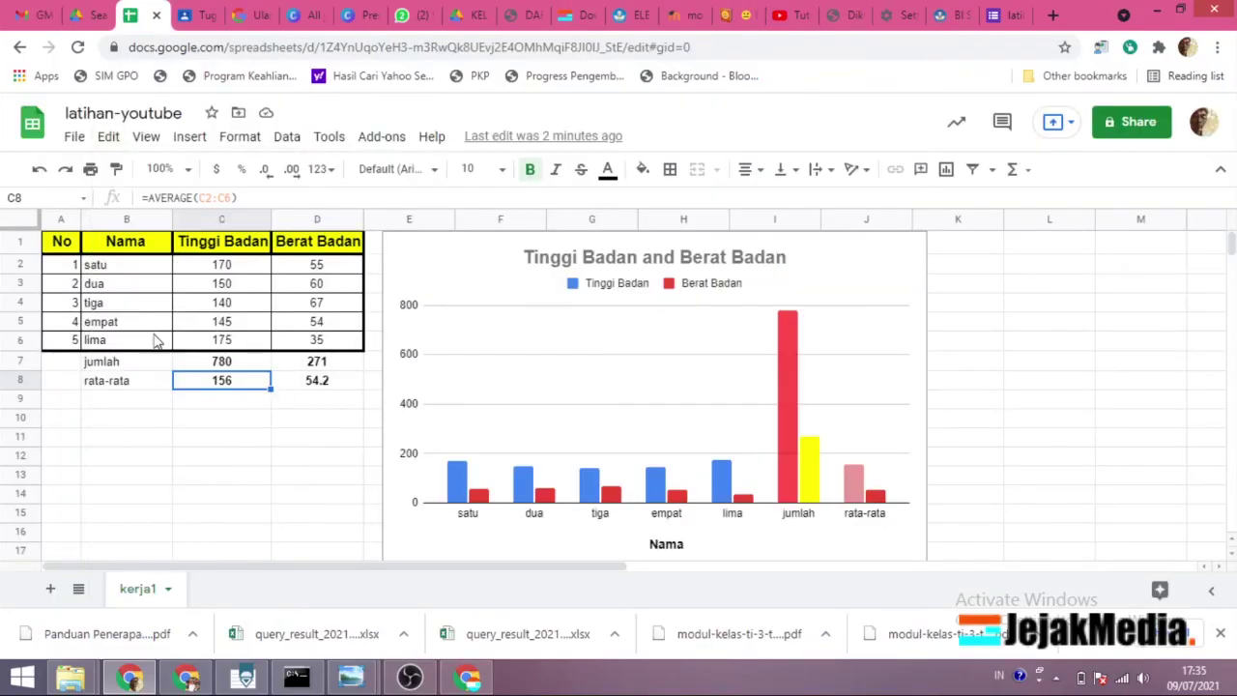
click(73, 136)
click(201, 306)
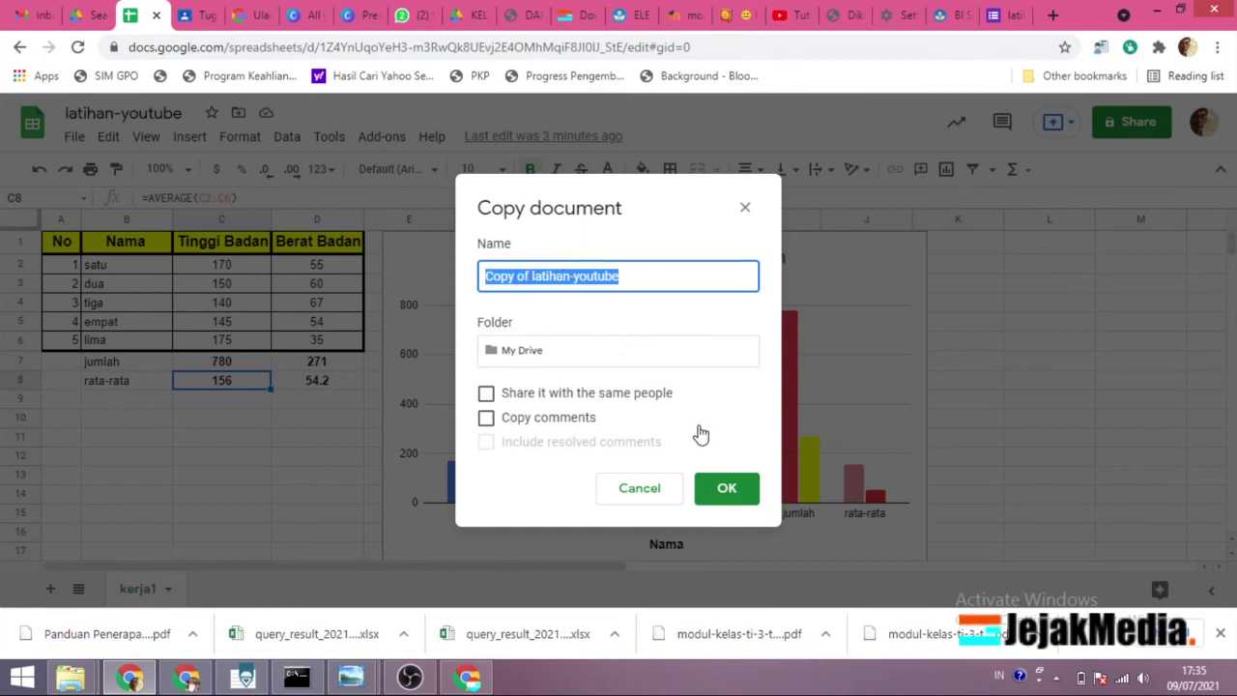
click(726, 489)
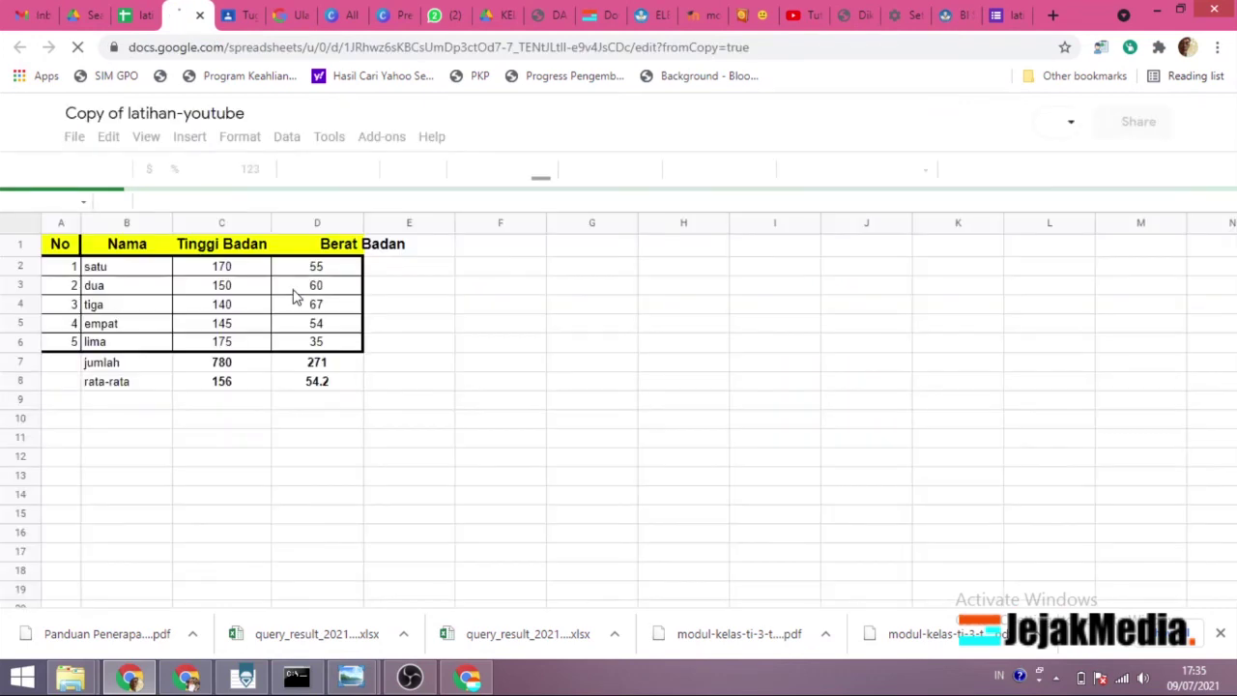
- Reload the Drive search results for latihan and select the spreadsheet Copy of latihan-youtube
click(93, 17)
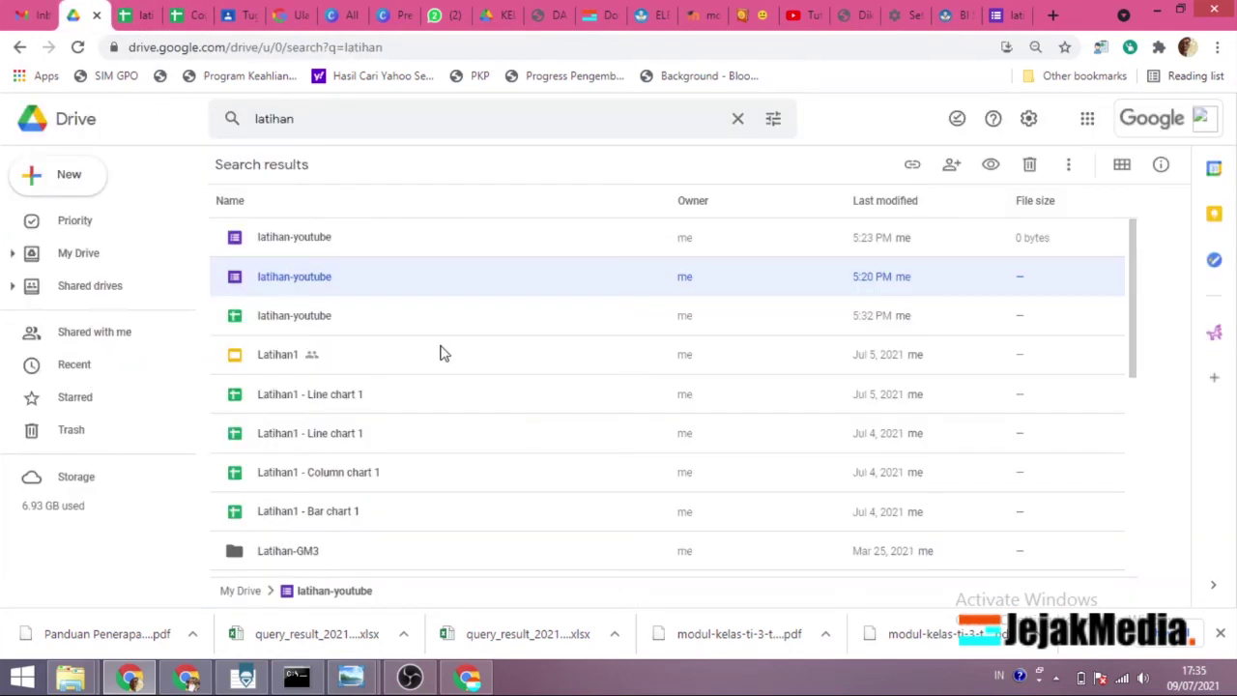
click(77, 47)
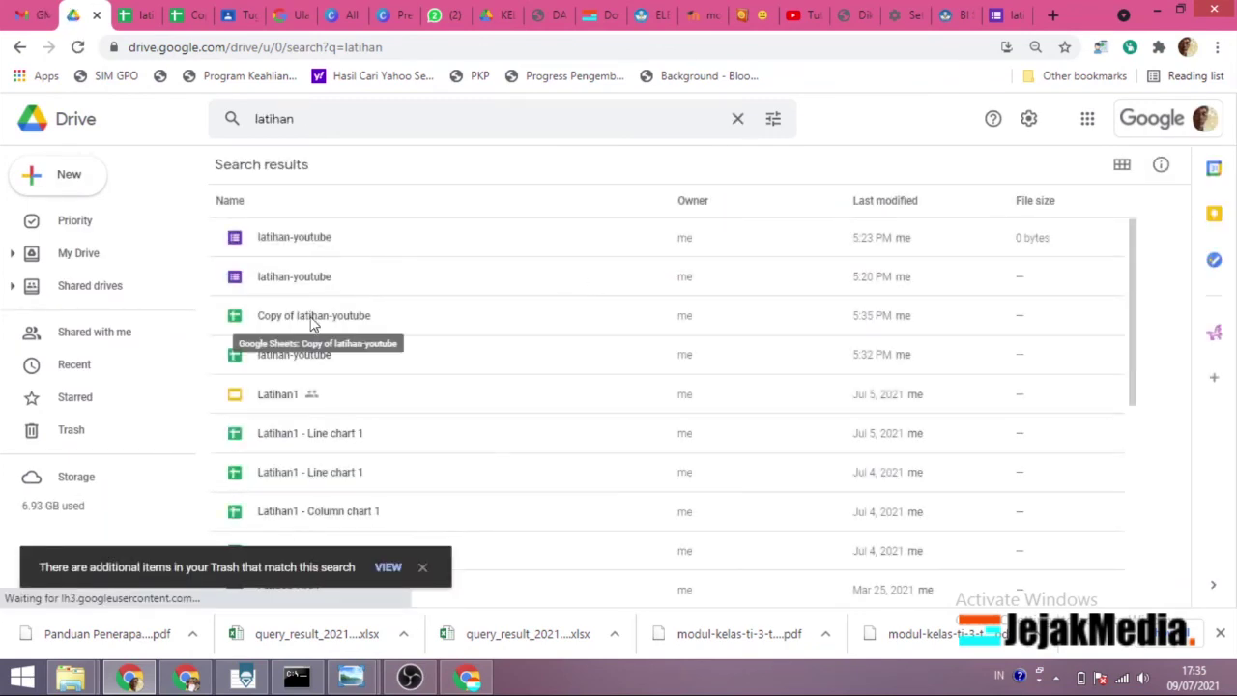
click(314, 319)
- Return to the original latihan-youtube spreadsheet and export its current sheet as a PDF document
click(136, 17)
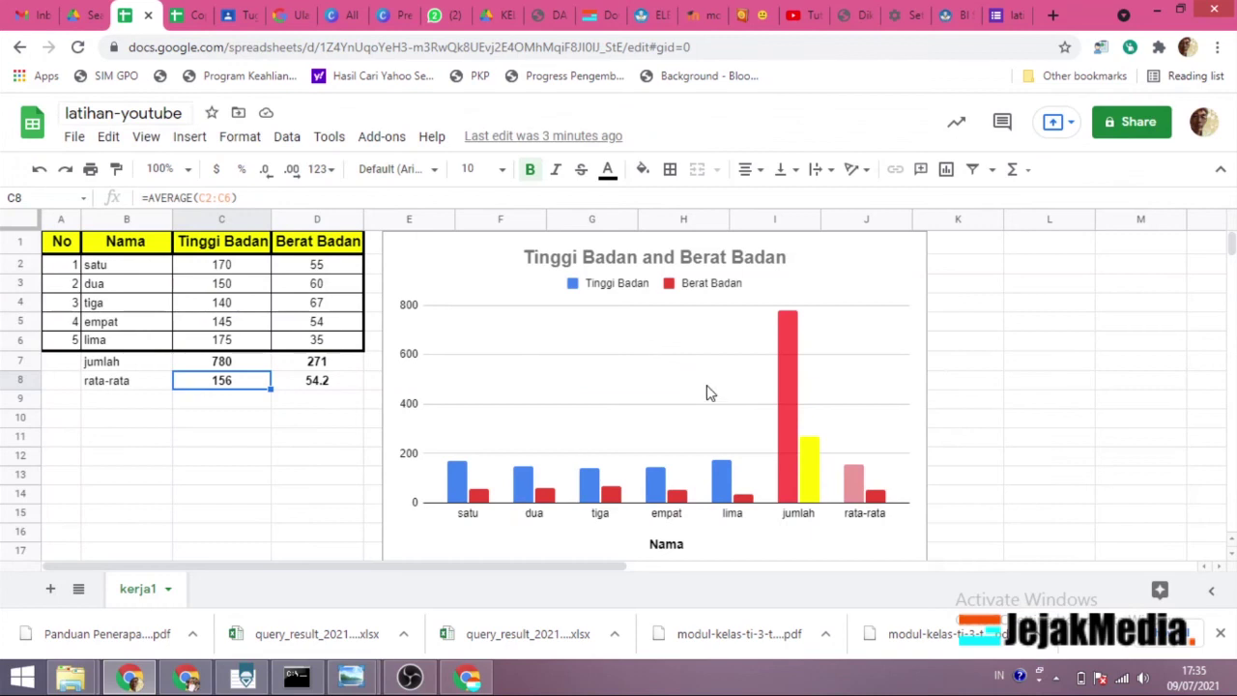
click(75, 136)
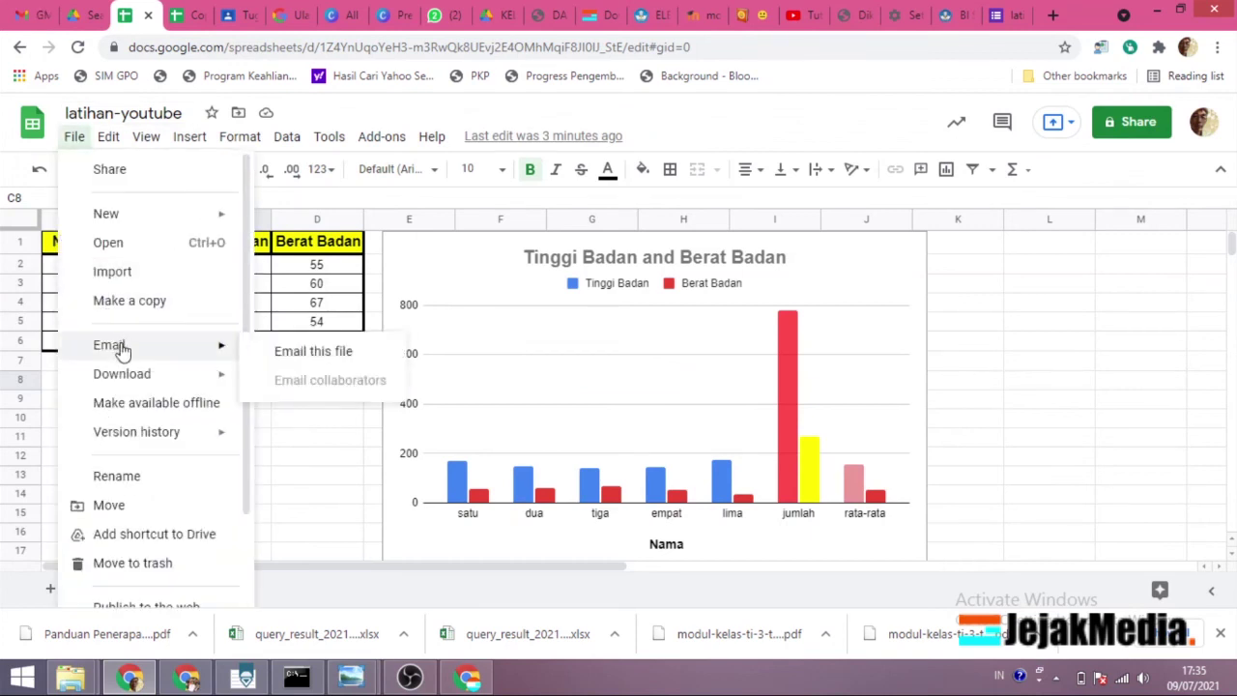
mouse_move(150, 379)
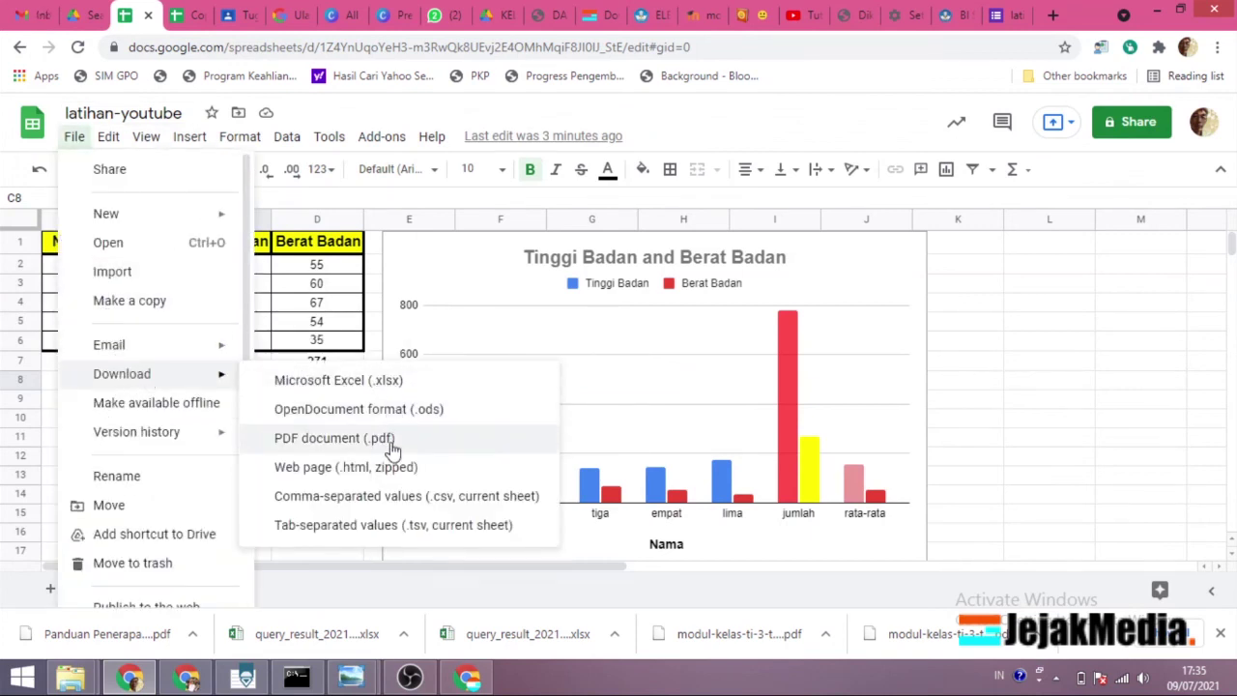
click(356, 445)
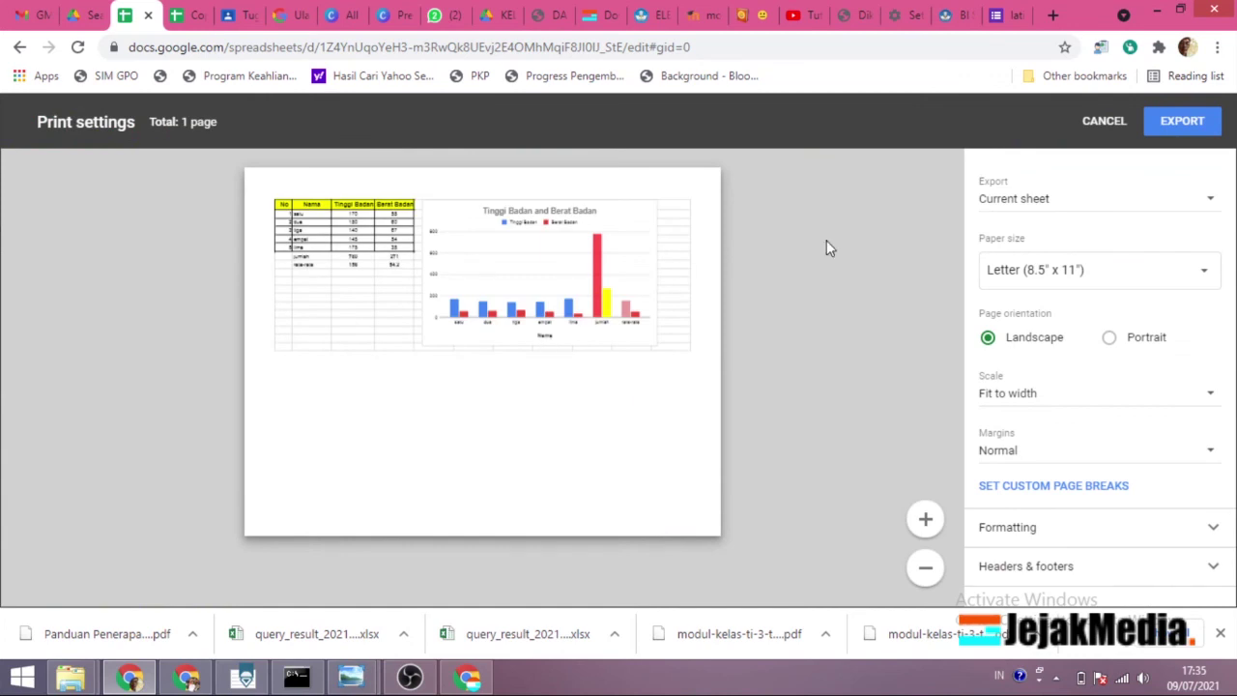
click(1182, 121)
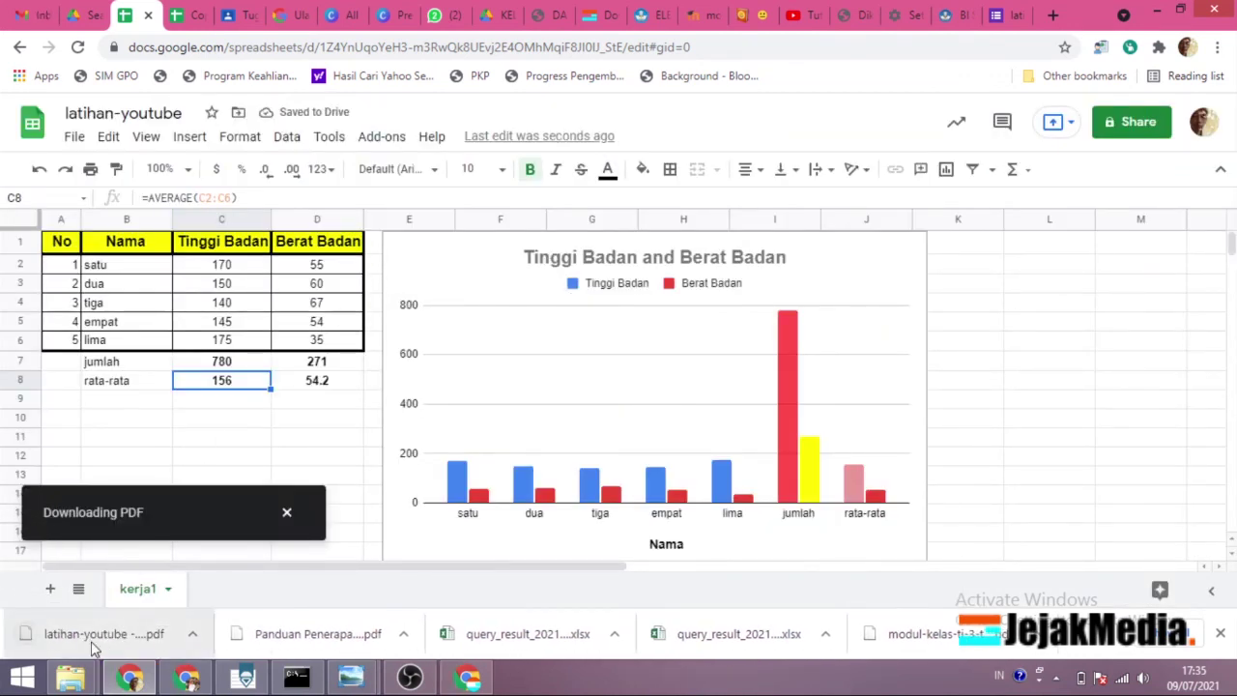
- Open the downloaded latihan-youtube PDF, check the exported table and chart, and return to the spreadsheet
click(90, 643)
scroll(638, 348, down, 1)
scroll(370, 332, up, 1)
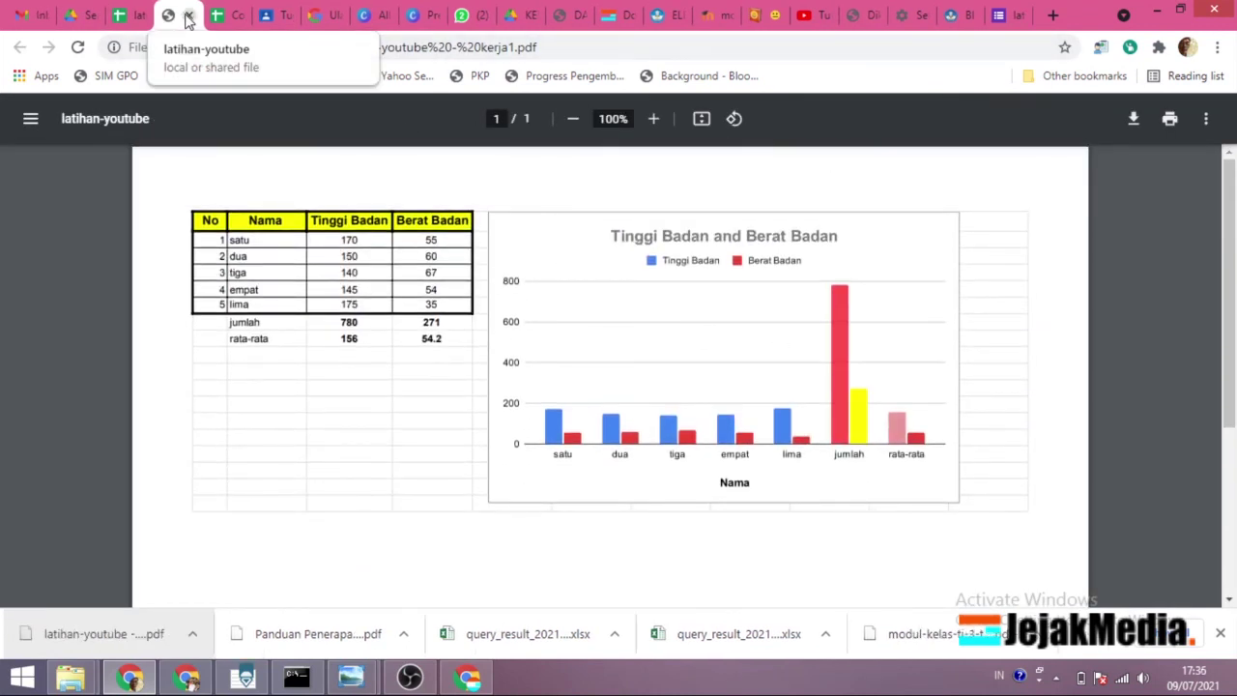
click(131, 21)
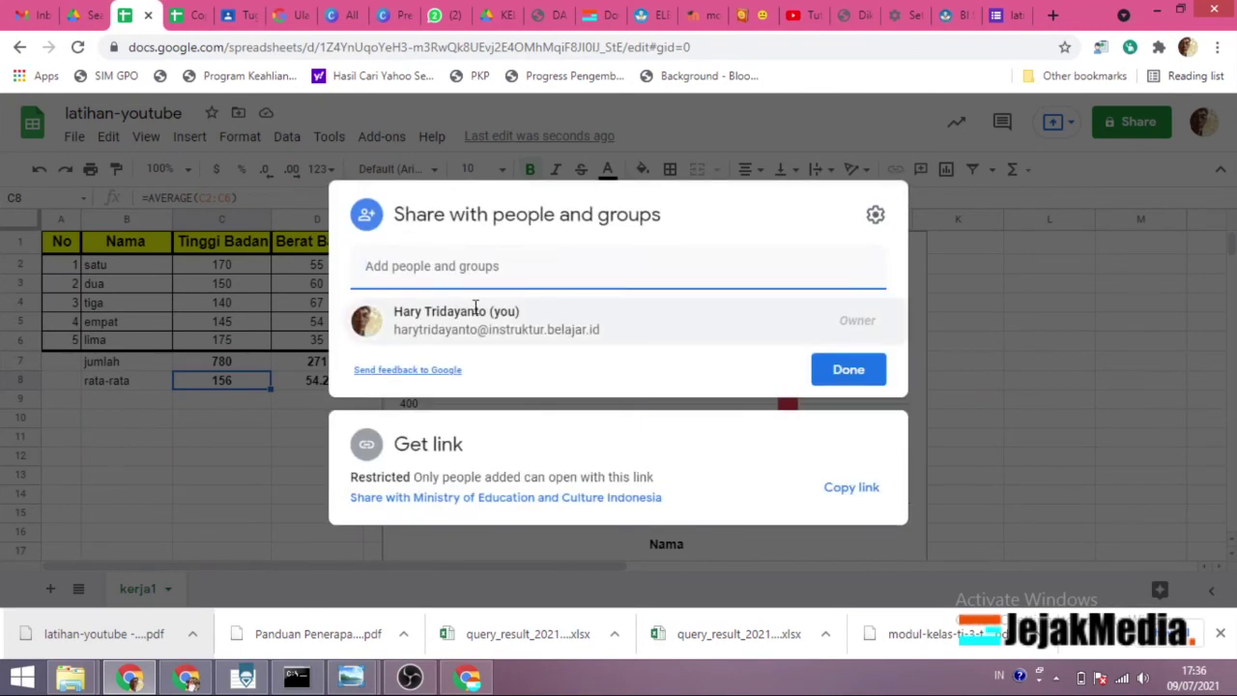
- Share the file's link with Ministry of Education and Culture Indonesia and widen the access to Anyone with the link
click(505, 267)
click(724, 232)
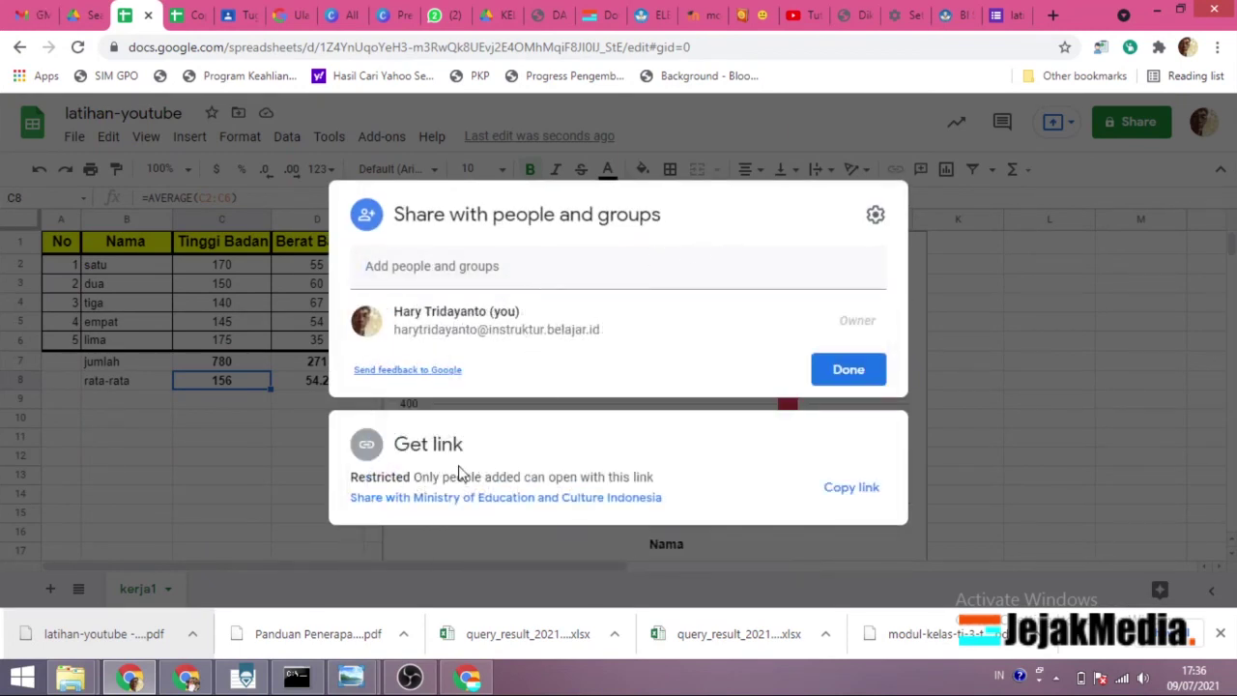
click(520, 499)
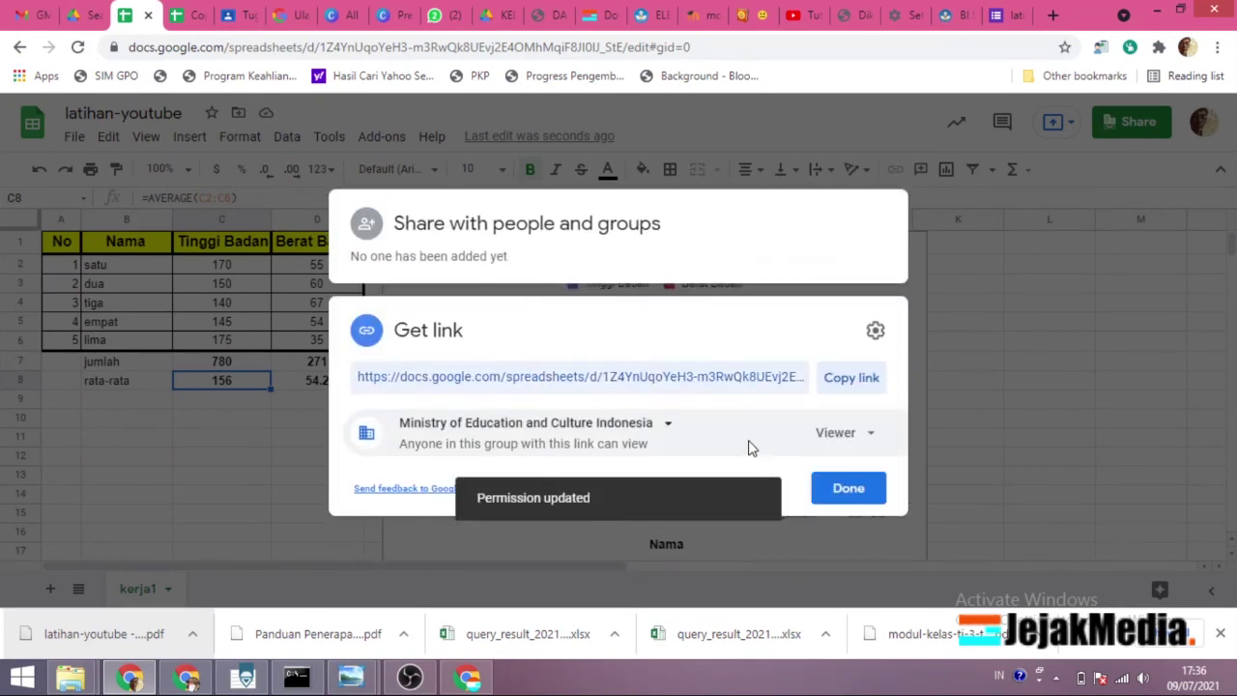
click(670, 431)
click(492, 390)
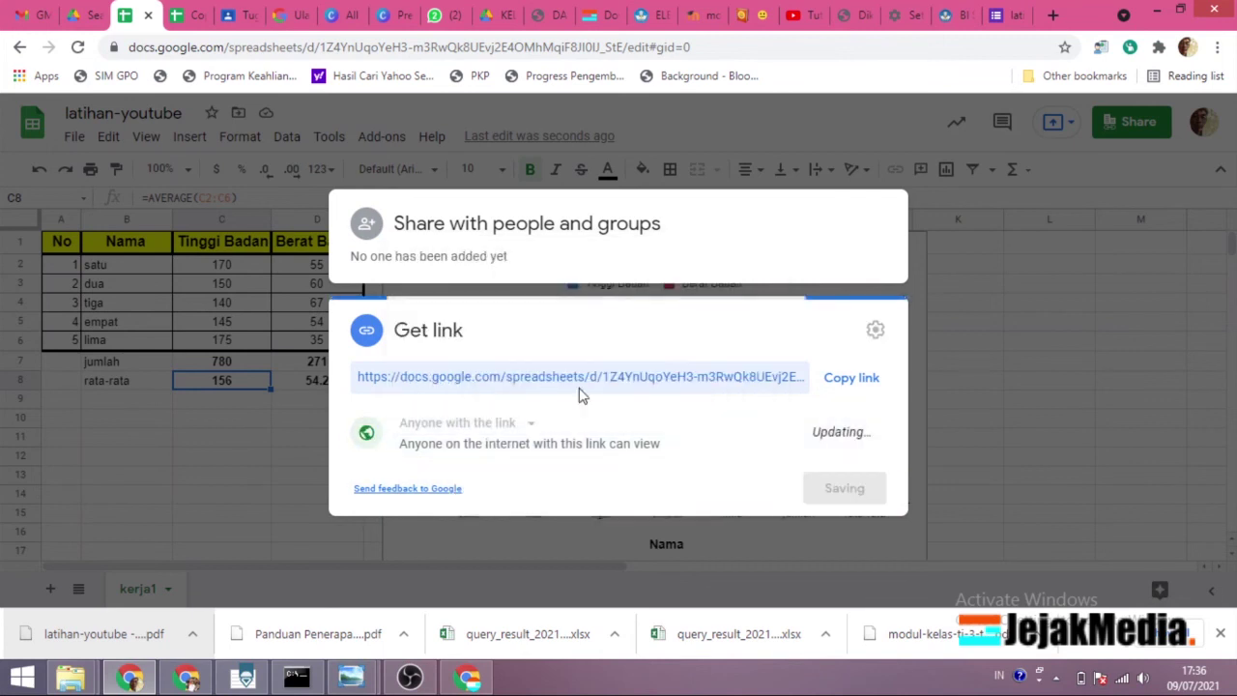
- Try the Commenter and Editor roles for anyone with the link and set the role back to Viewer
click(869, 437)
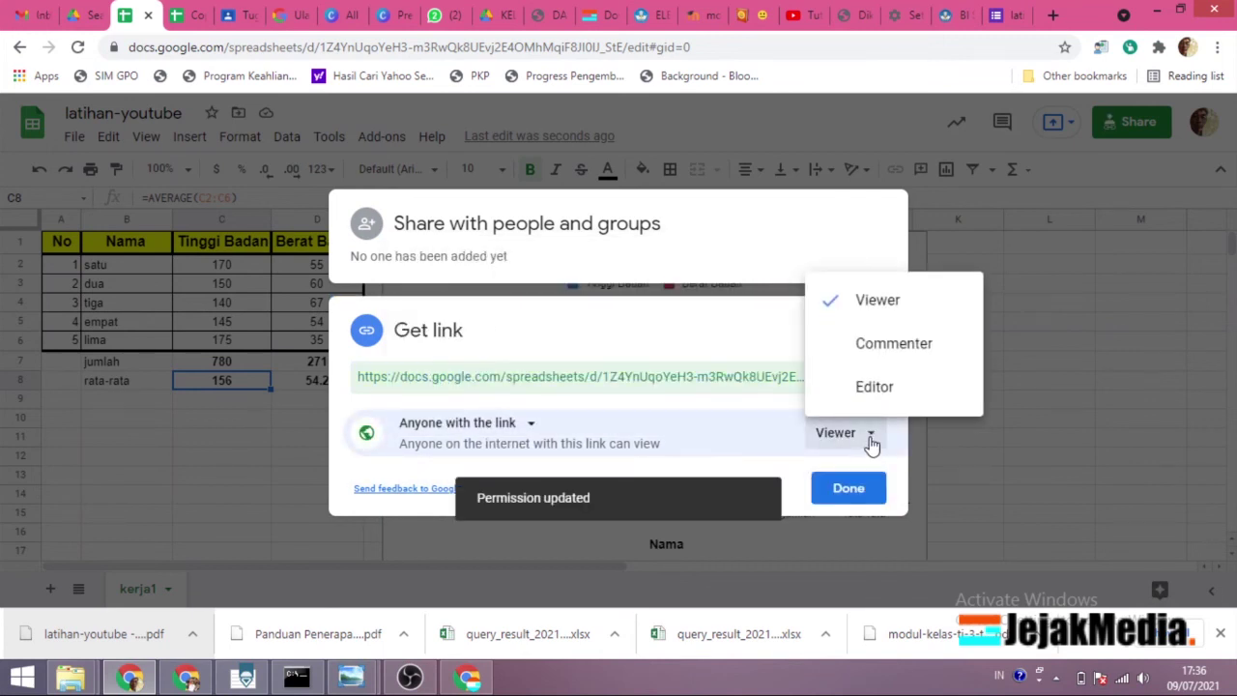
click(879, 352)
click(865, 440)
click(837, 385)
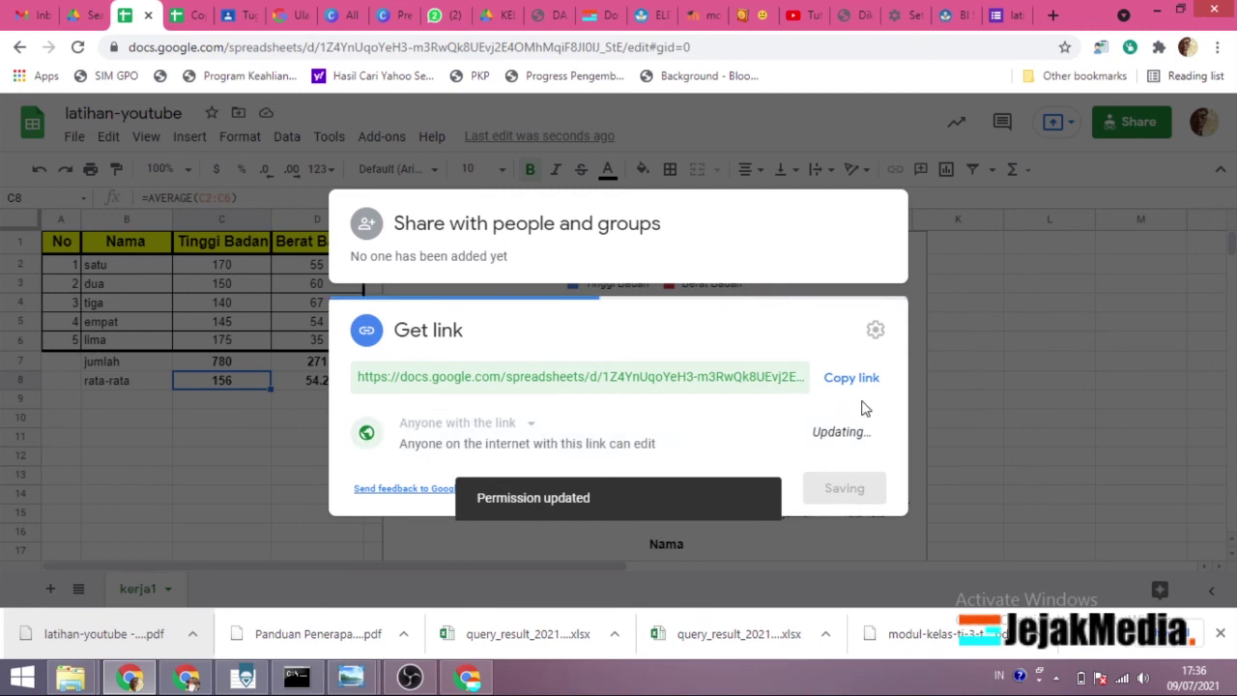
click(857, 436)
click(875, 319)
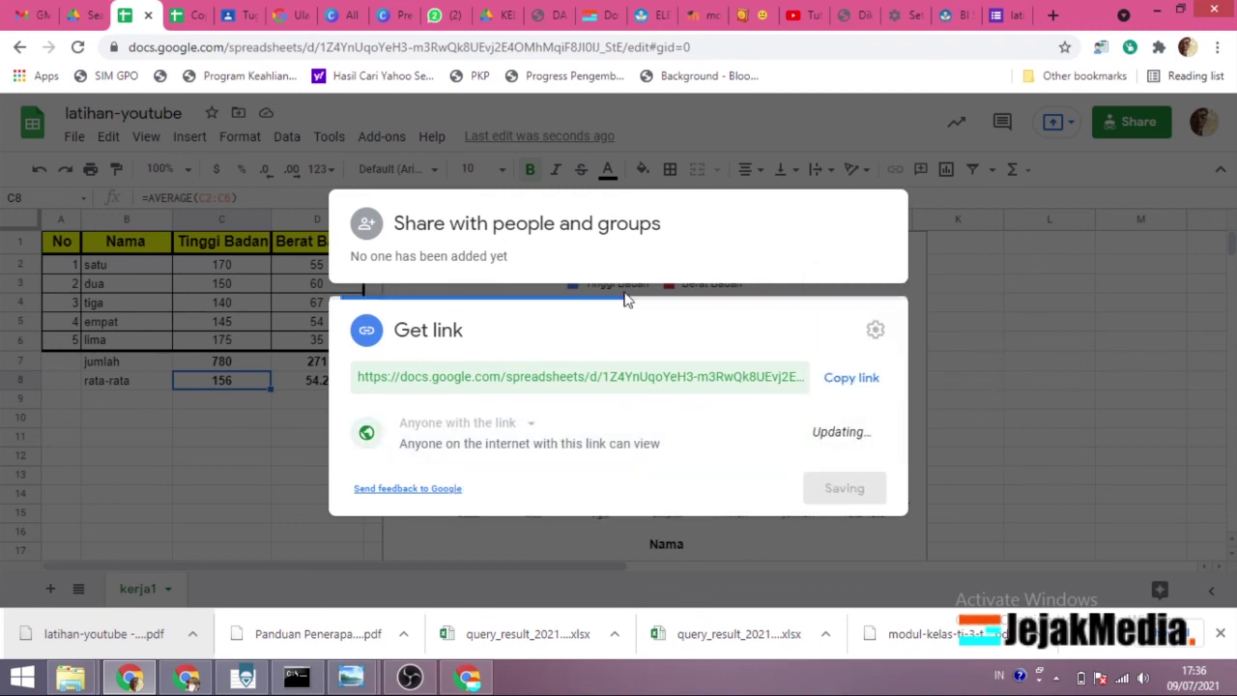
- Set the spreadsheet's link access to Restricted and finish the sharing settings
click(522, 425)
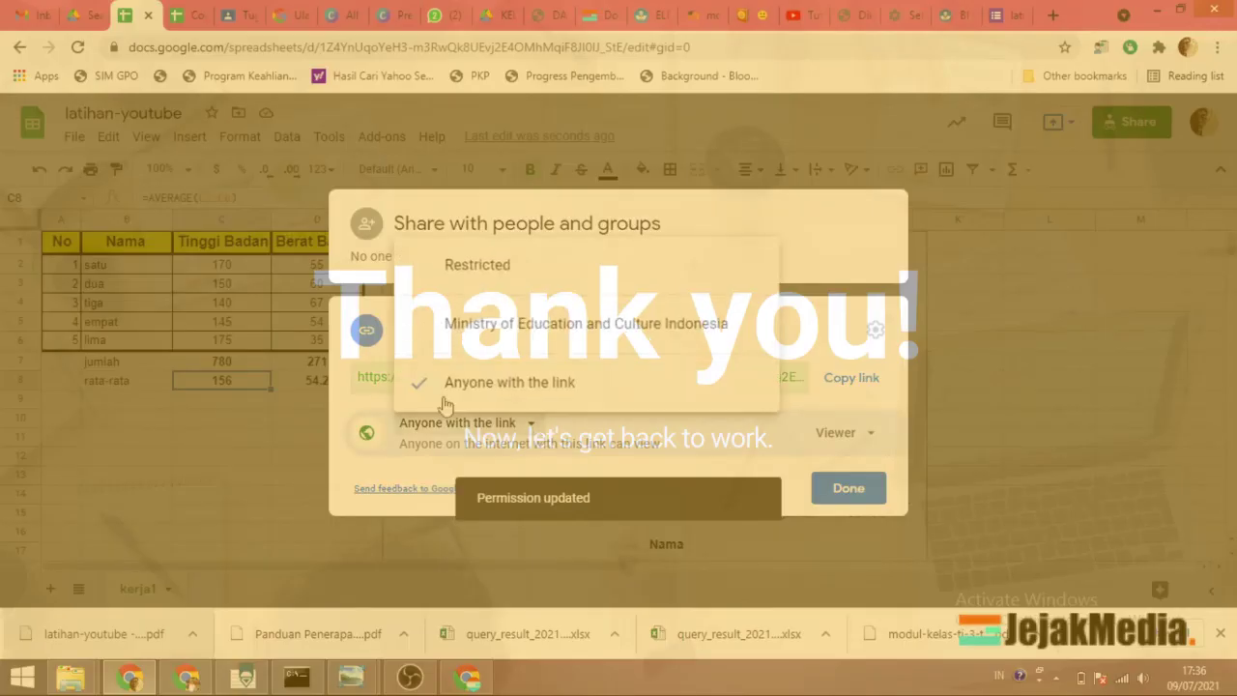
click(478, 265)
click(849, 487)
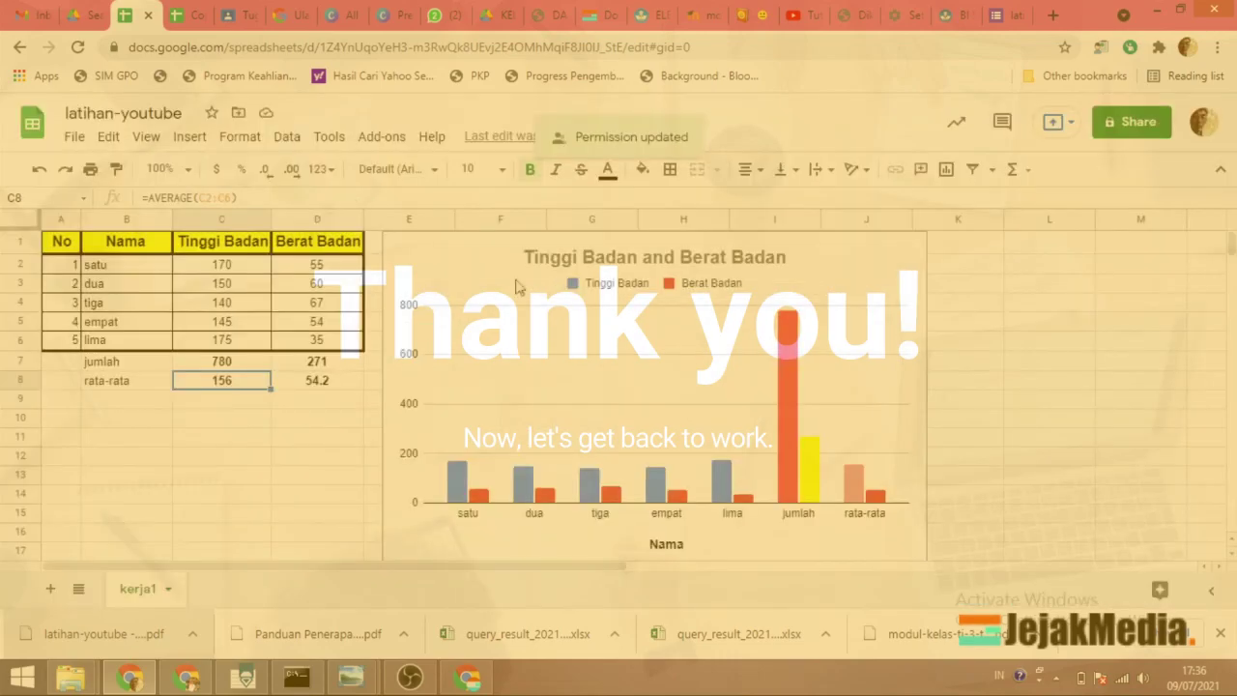